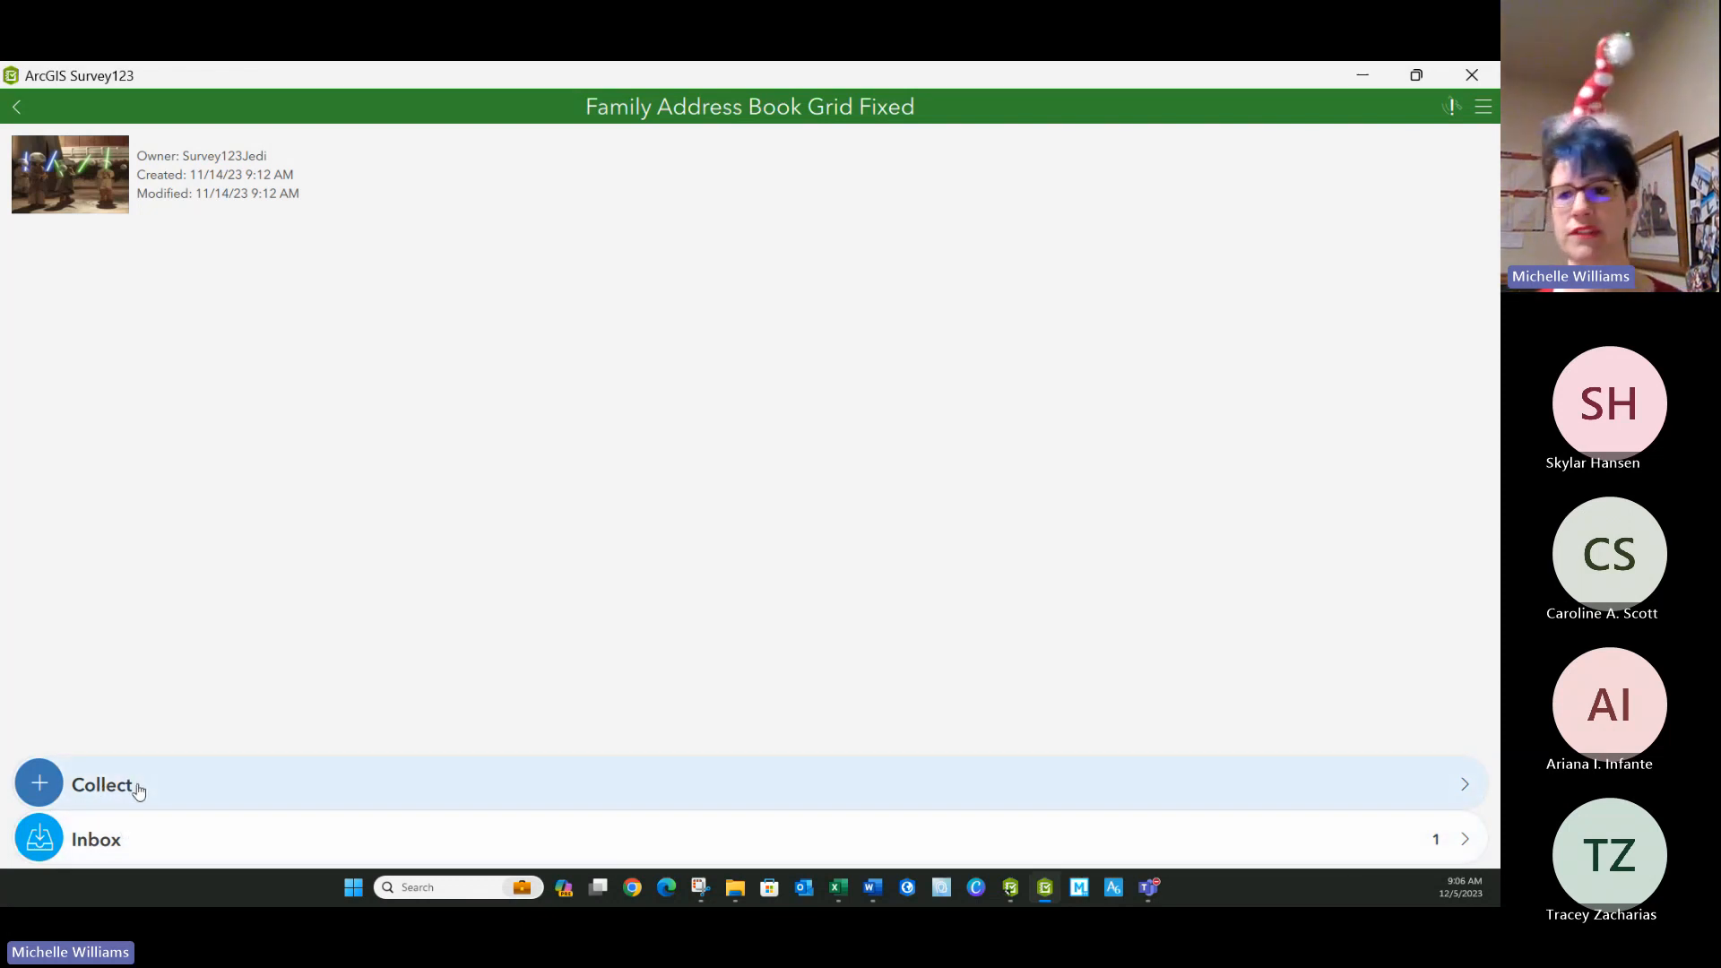
# Open a new Family Address Book survey entry to view the form and close it without keeping changes.
pyautogui.click(136, 787)
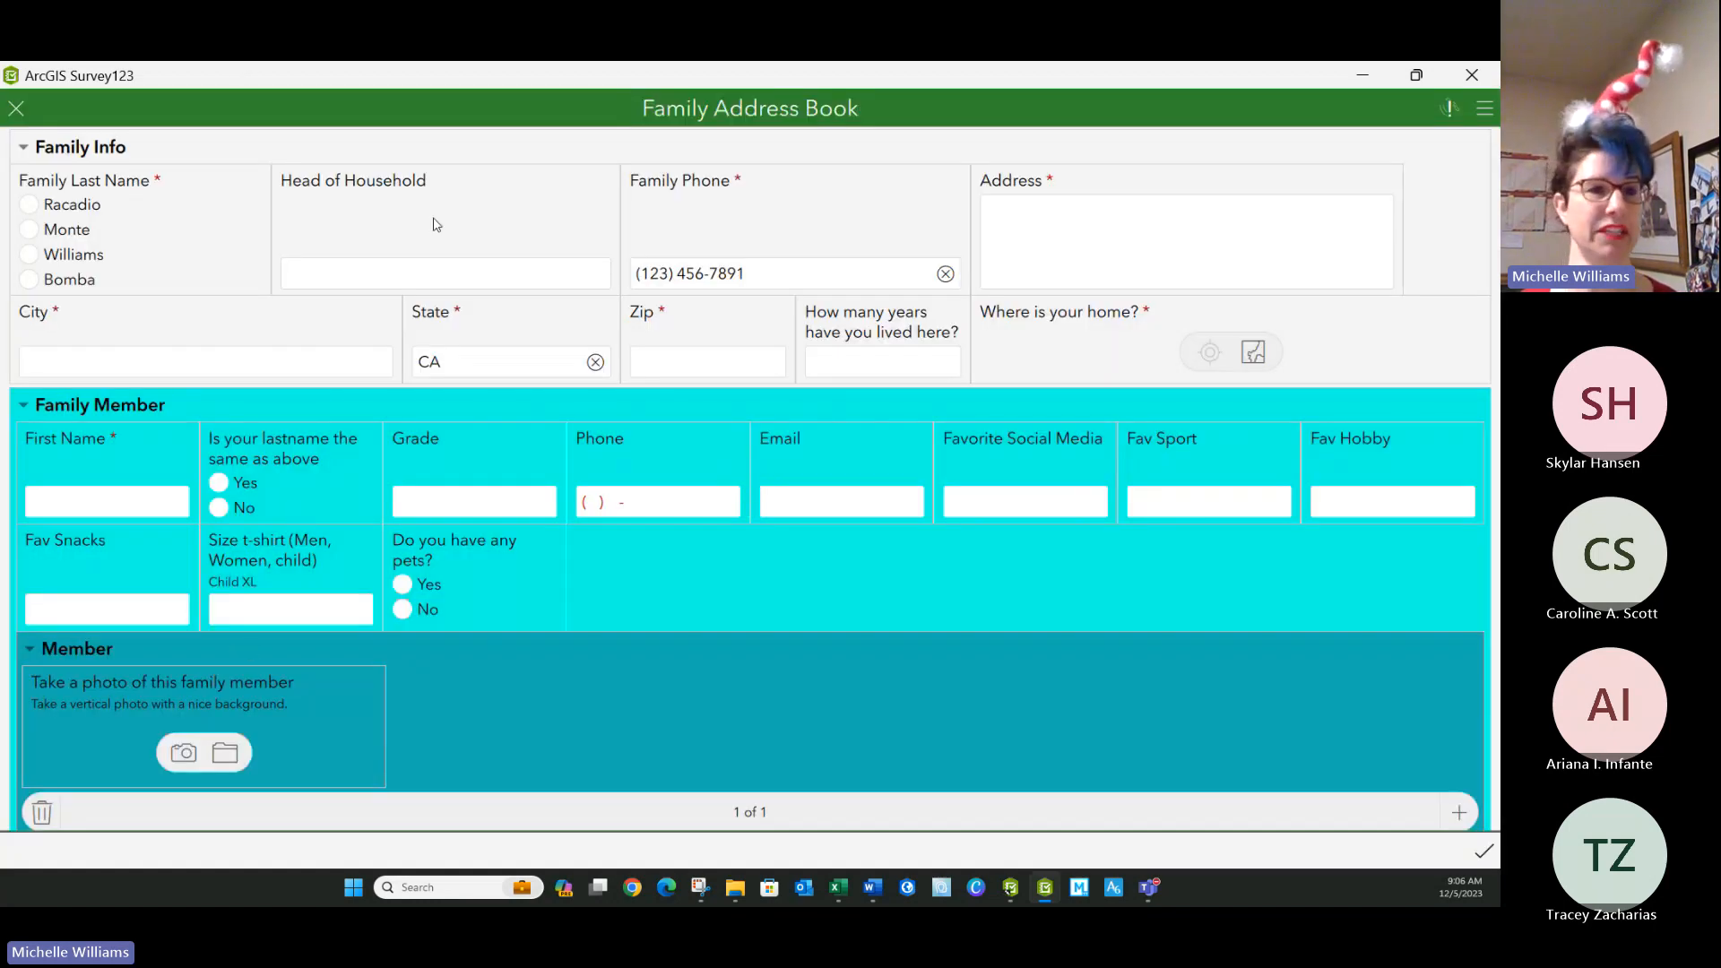
pyautogui.click(15, 110)
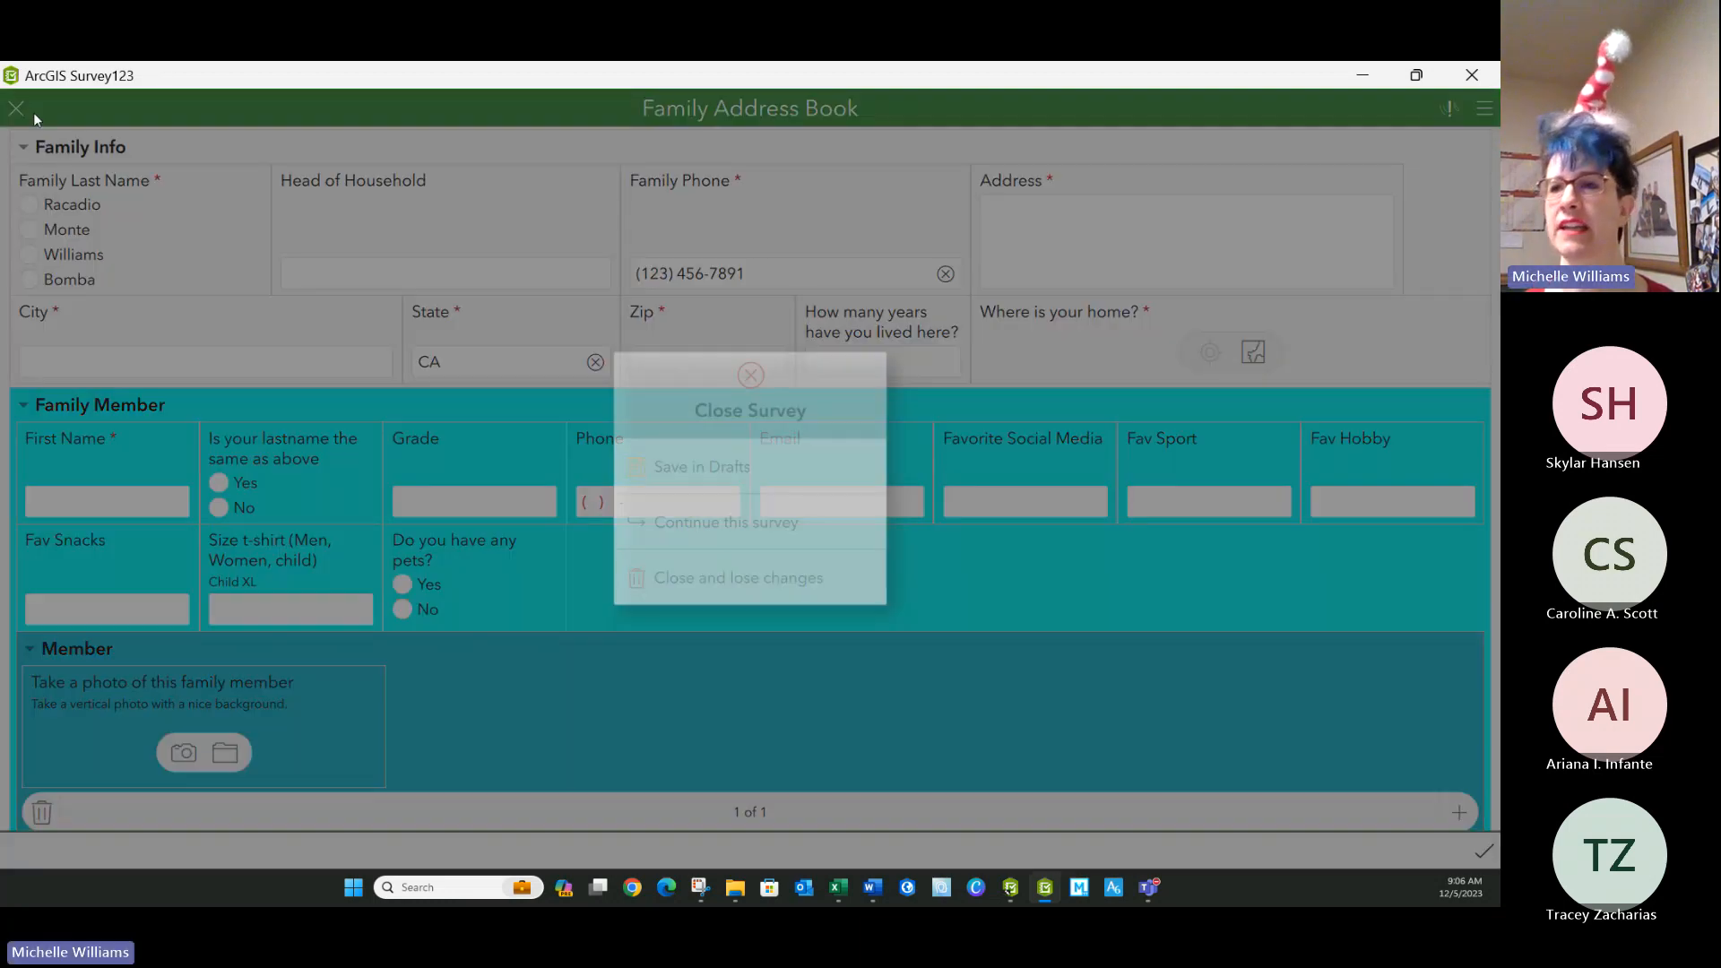
pyautogui.click(738, 577)
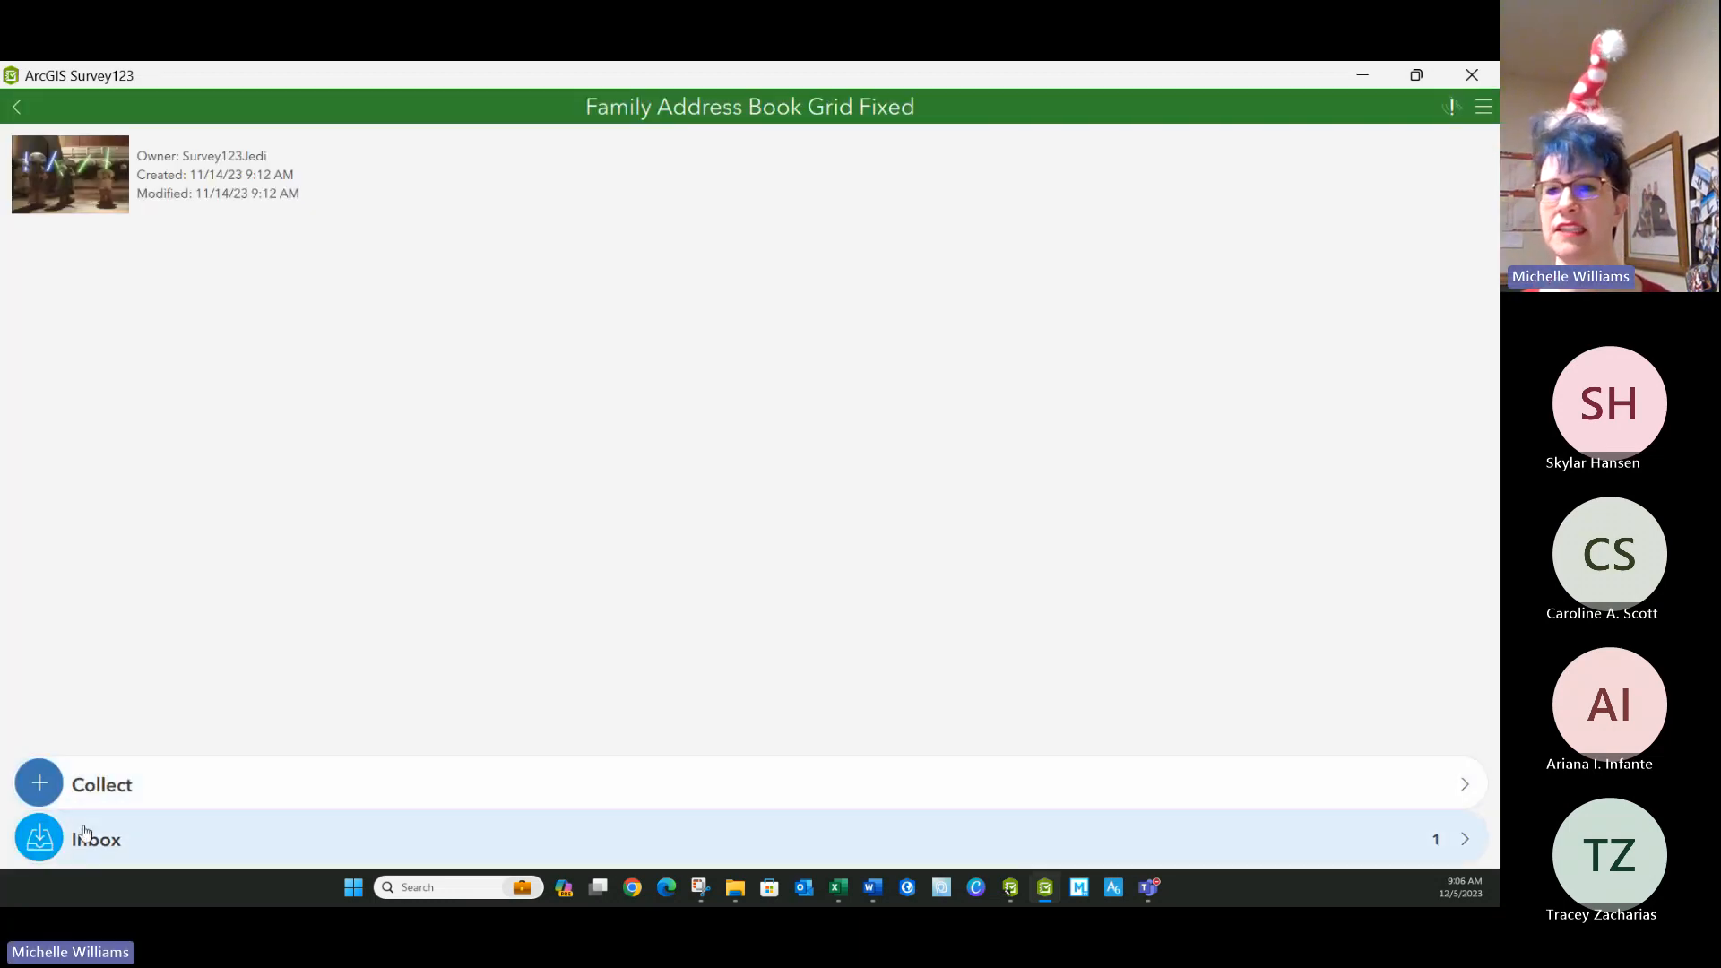
# Open the survey's Inbox and refresh its records.
pyautogui.click(90, 839)
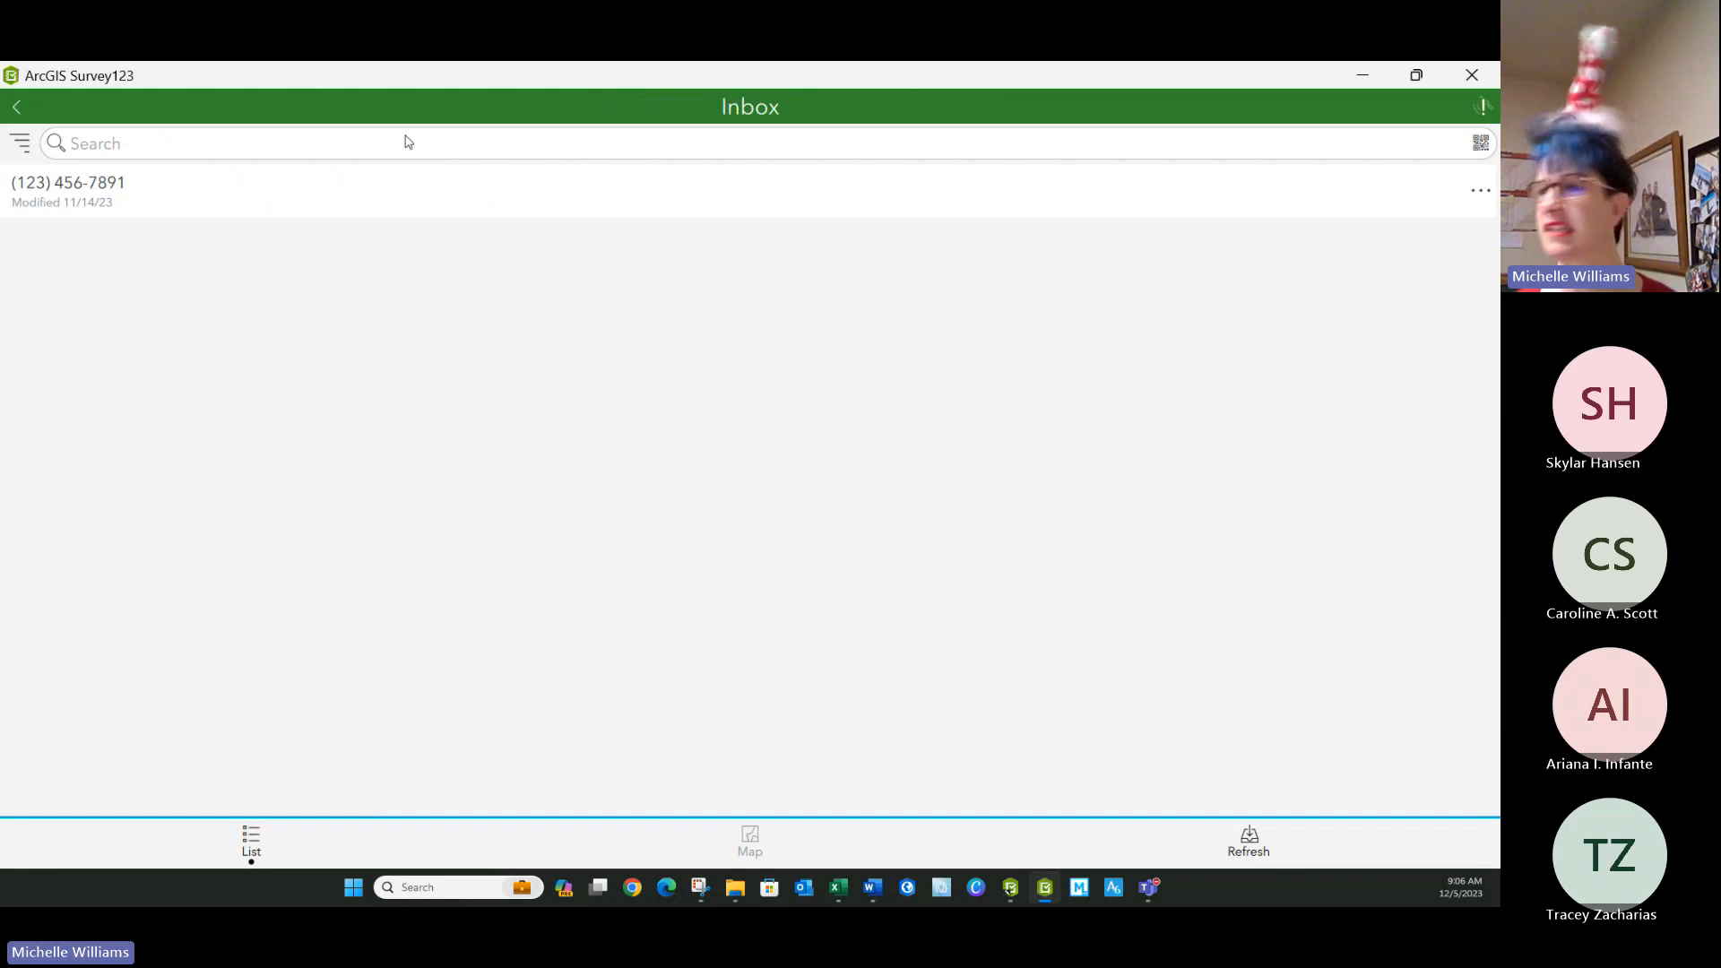
pyautogui.click(1262, 846)
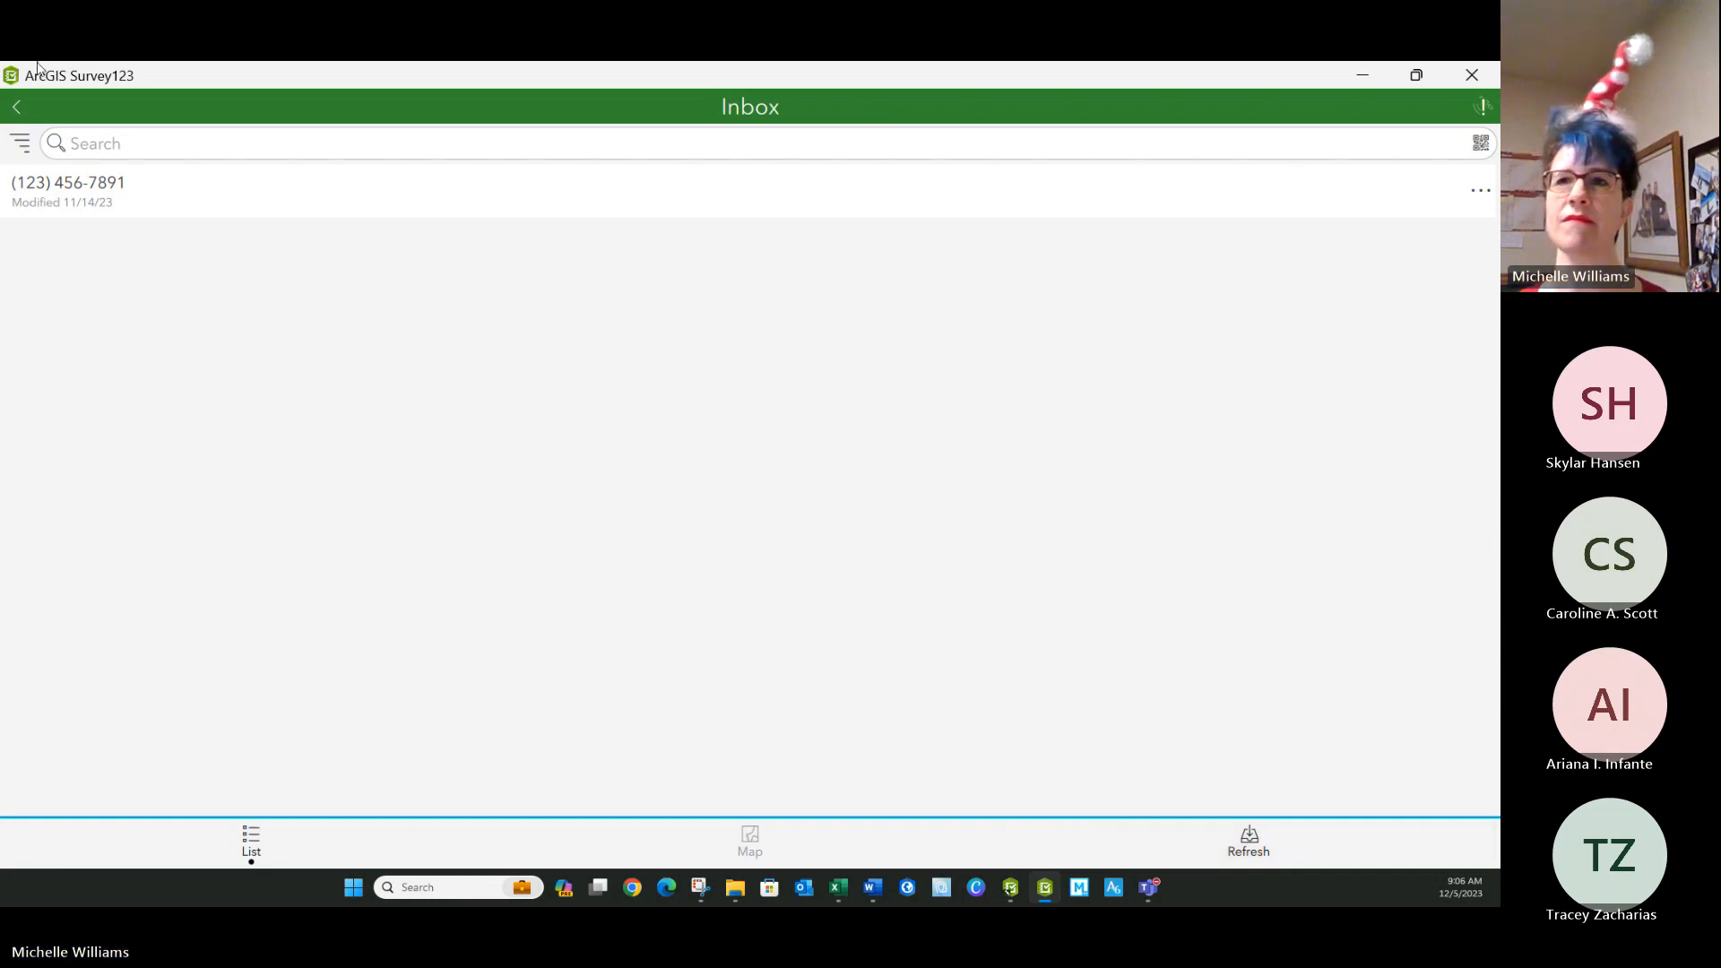
# Switch to the Family Address Book Grid Fixed workbook in Excel and examine the instance_name expressions on the settings sheet.
pyautogui.click(1362, 75)
pyautogui.click(907, 453)
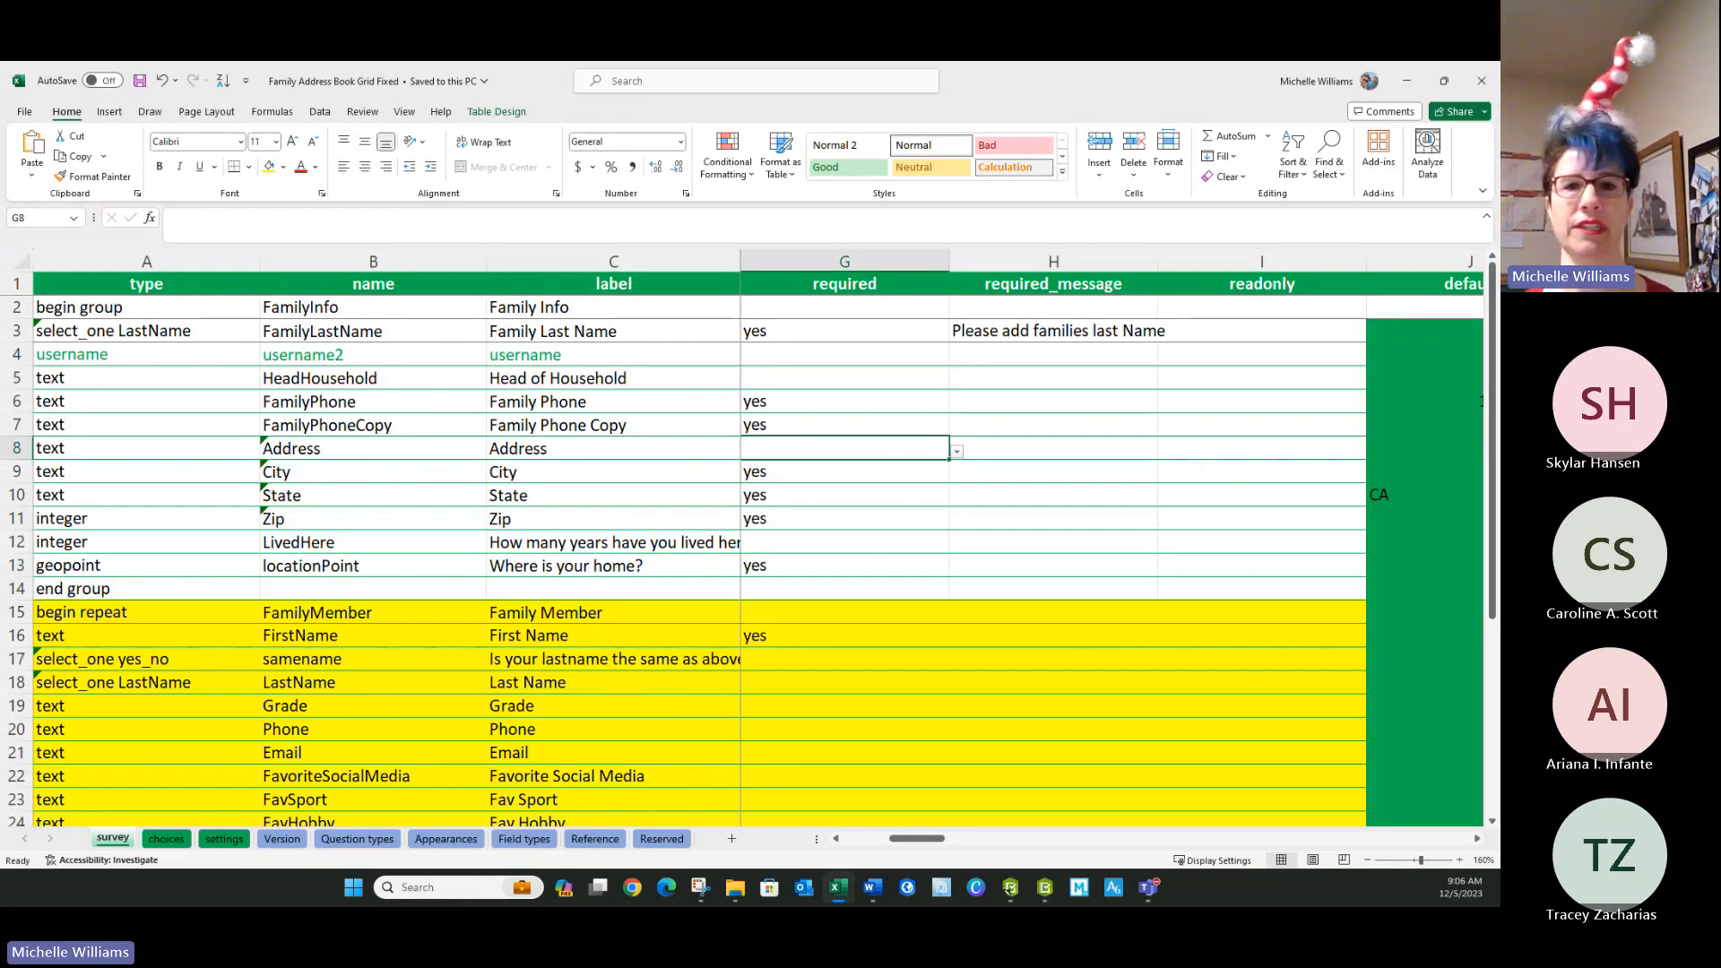
pyautogui.click(550, 538)
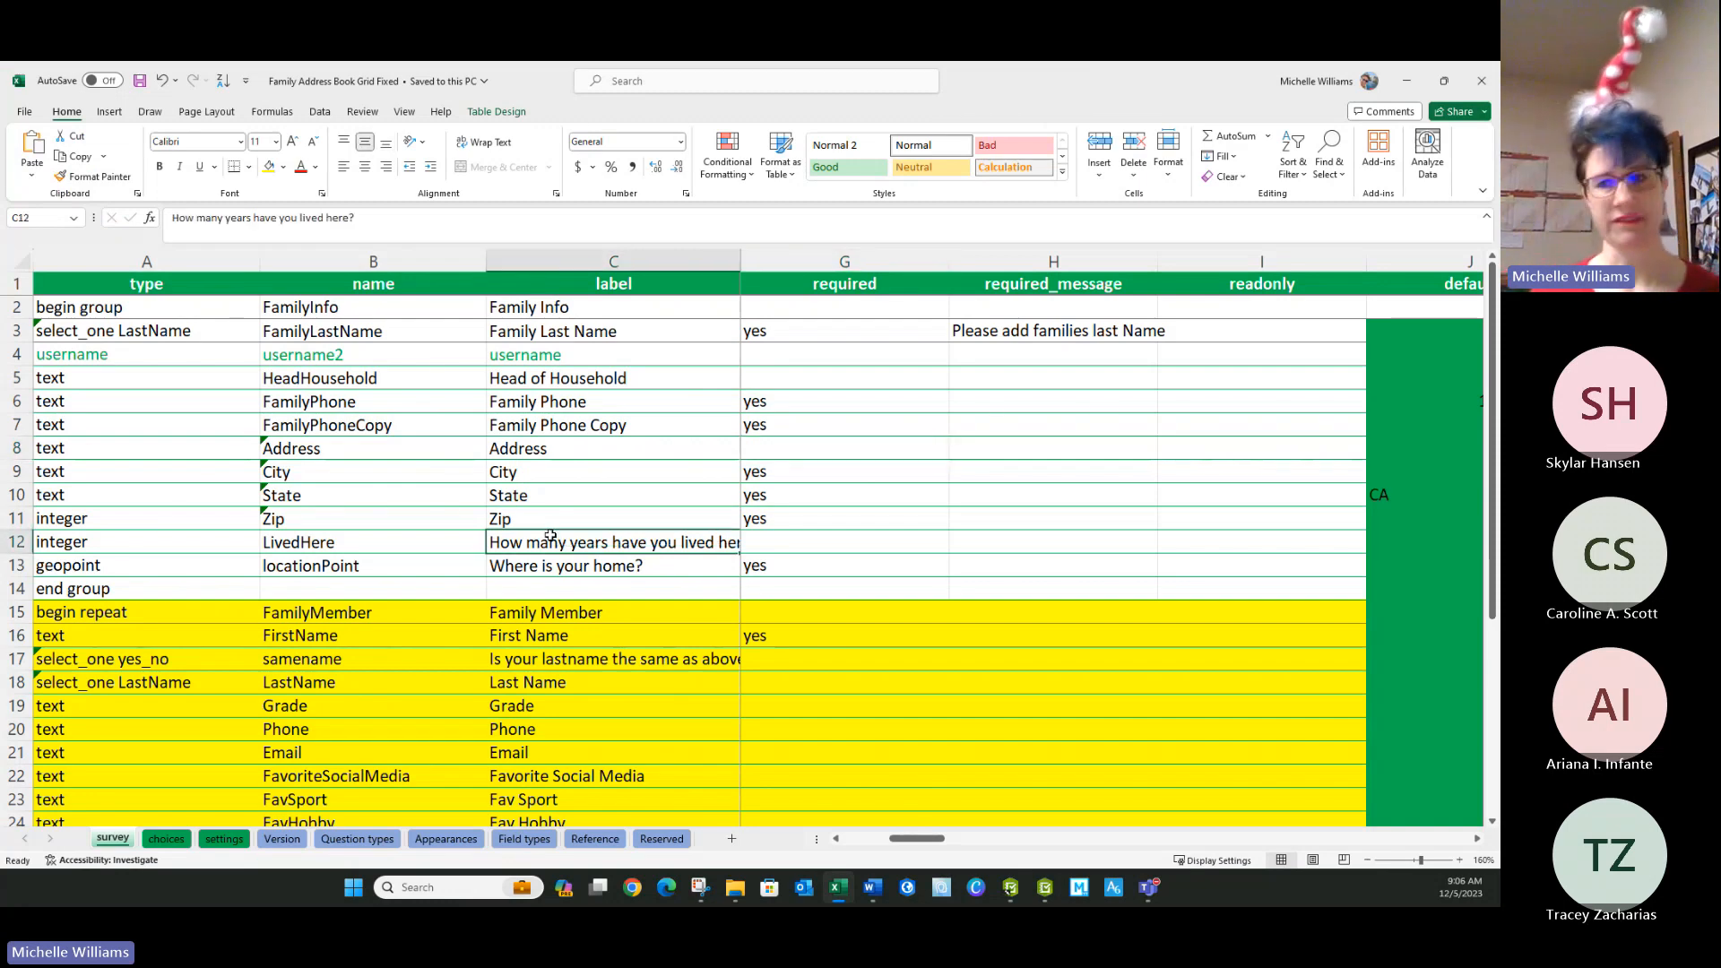
pyautogui.click(218, 839)
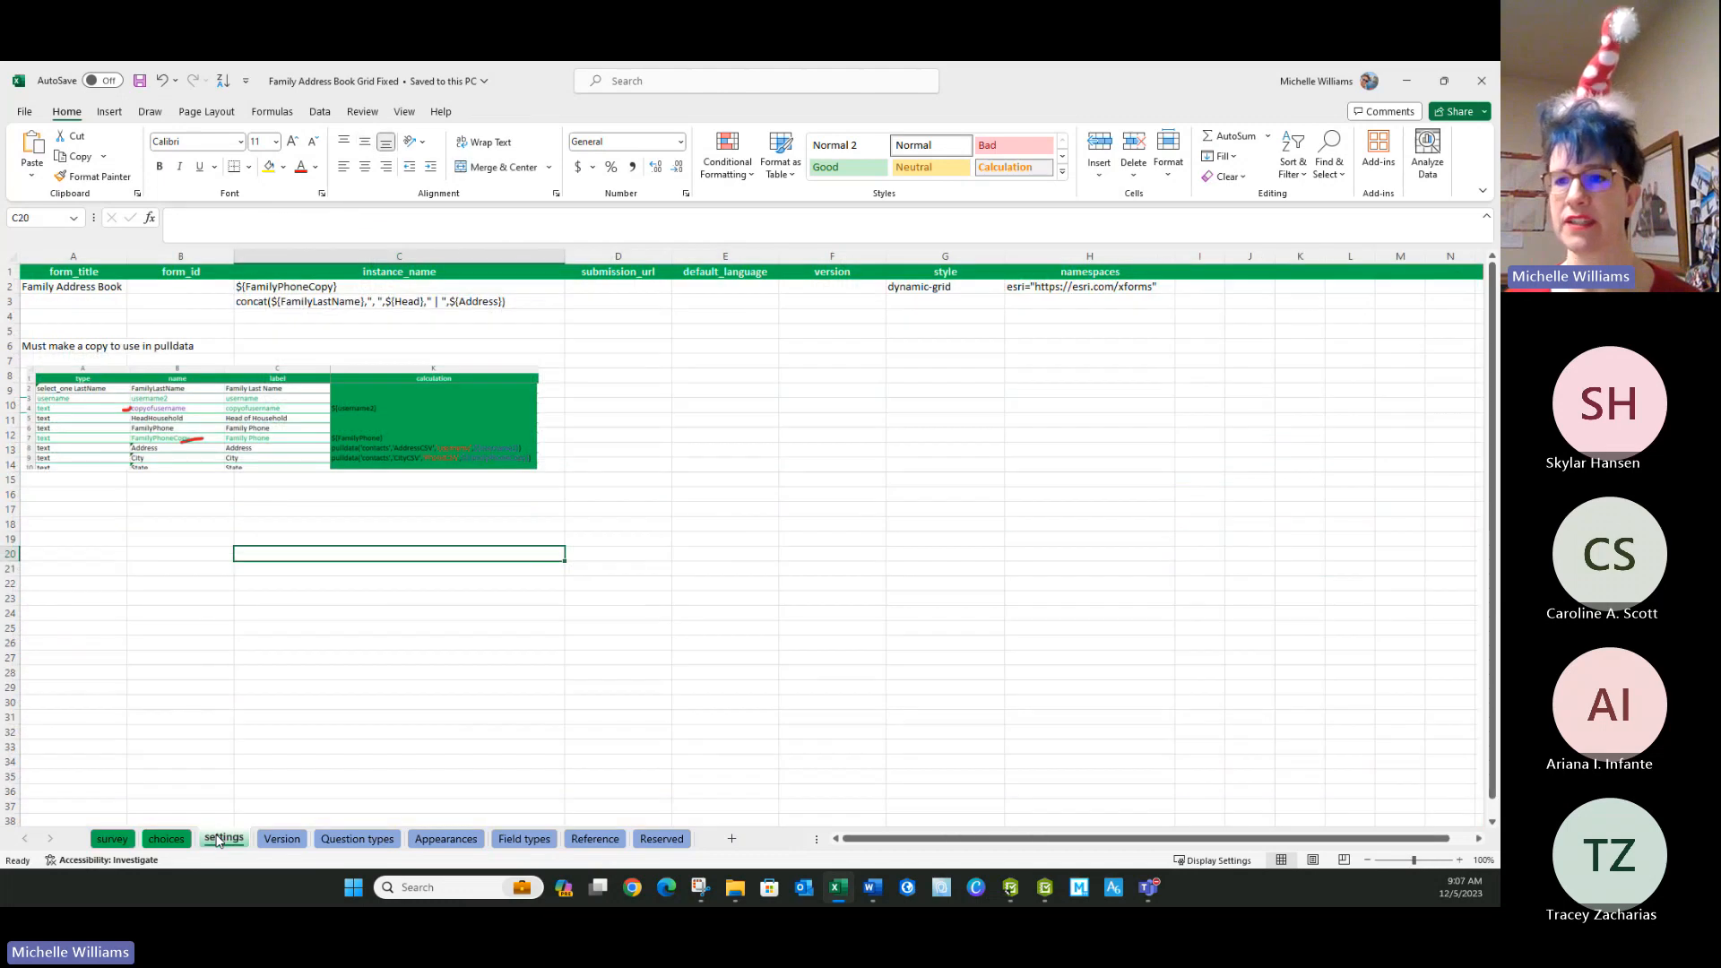
pyautogui.click(278, 286)
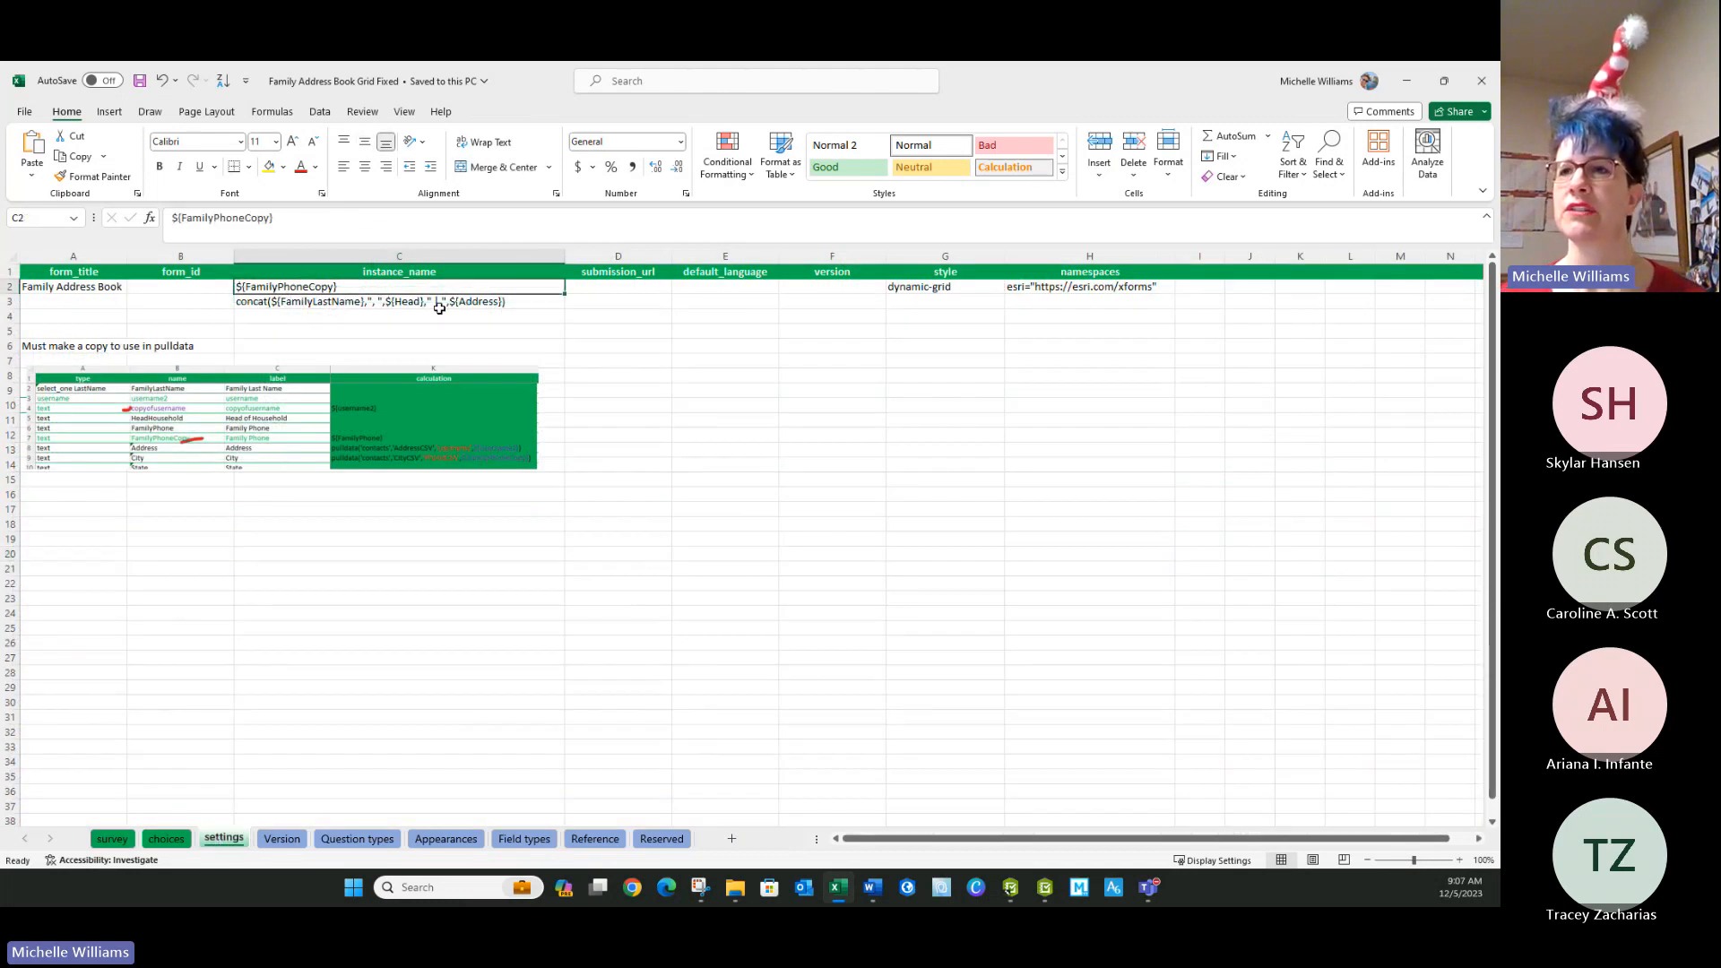
pyautogui.click(250, 303)
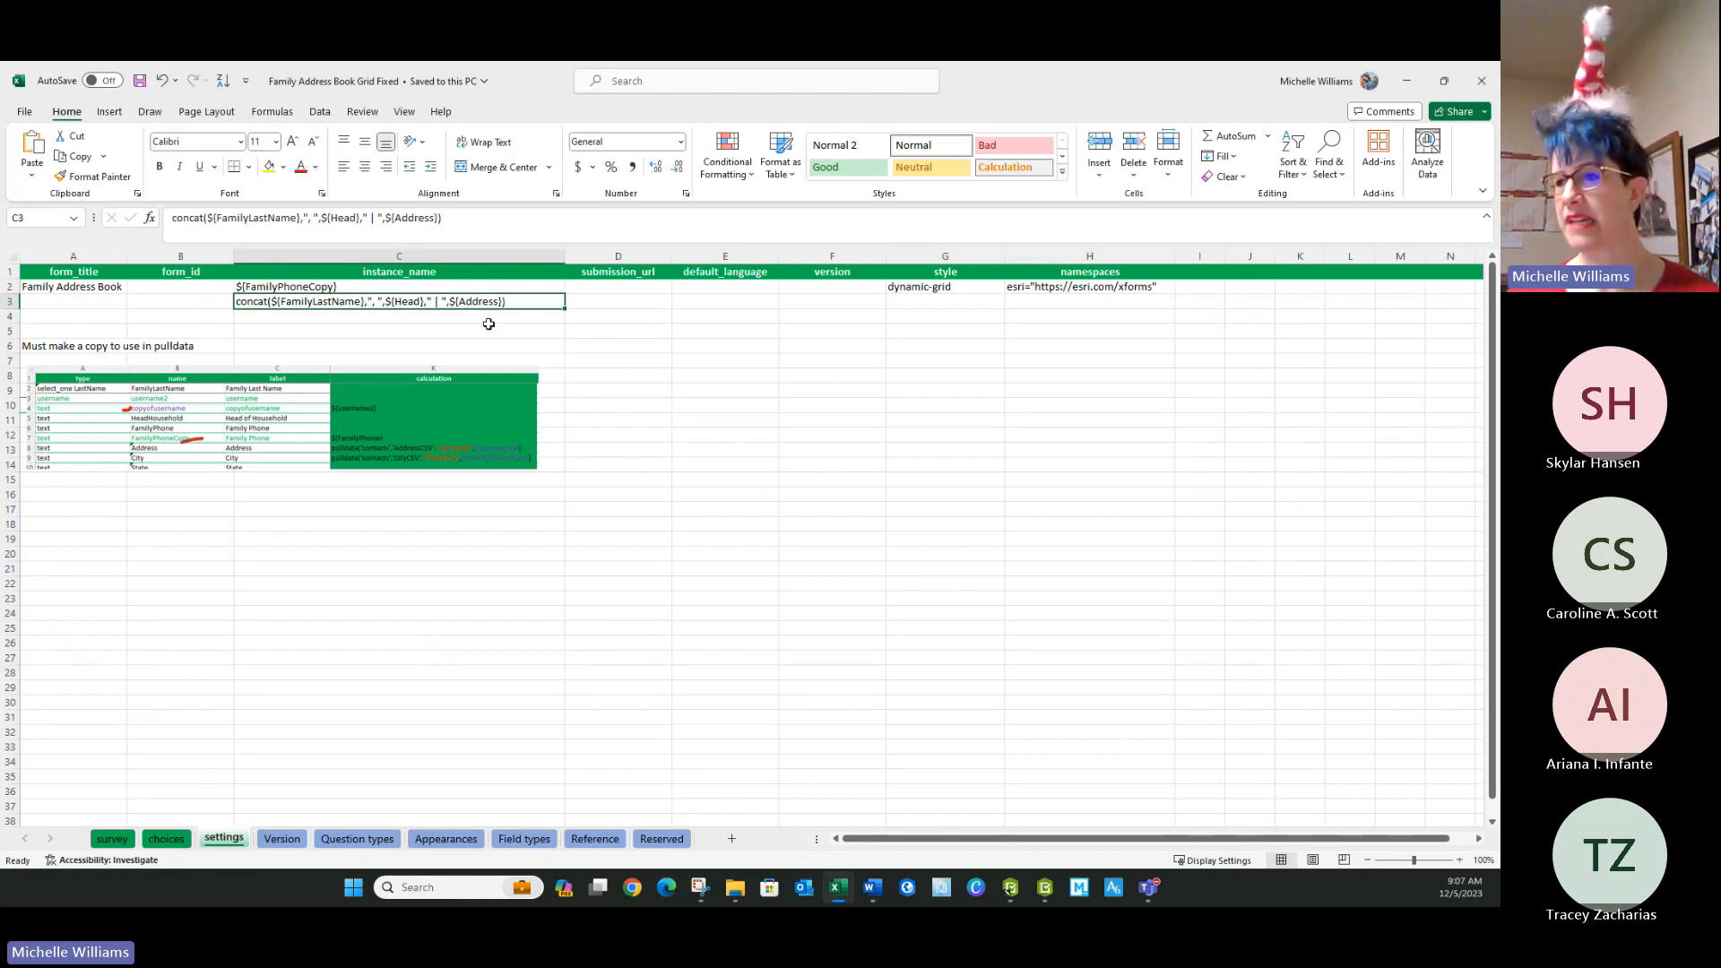
# Add a new worksheet after the Reserved sheet and color its tab purple.
pyautogui.click(731, 838)
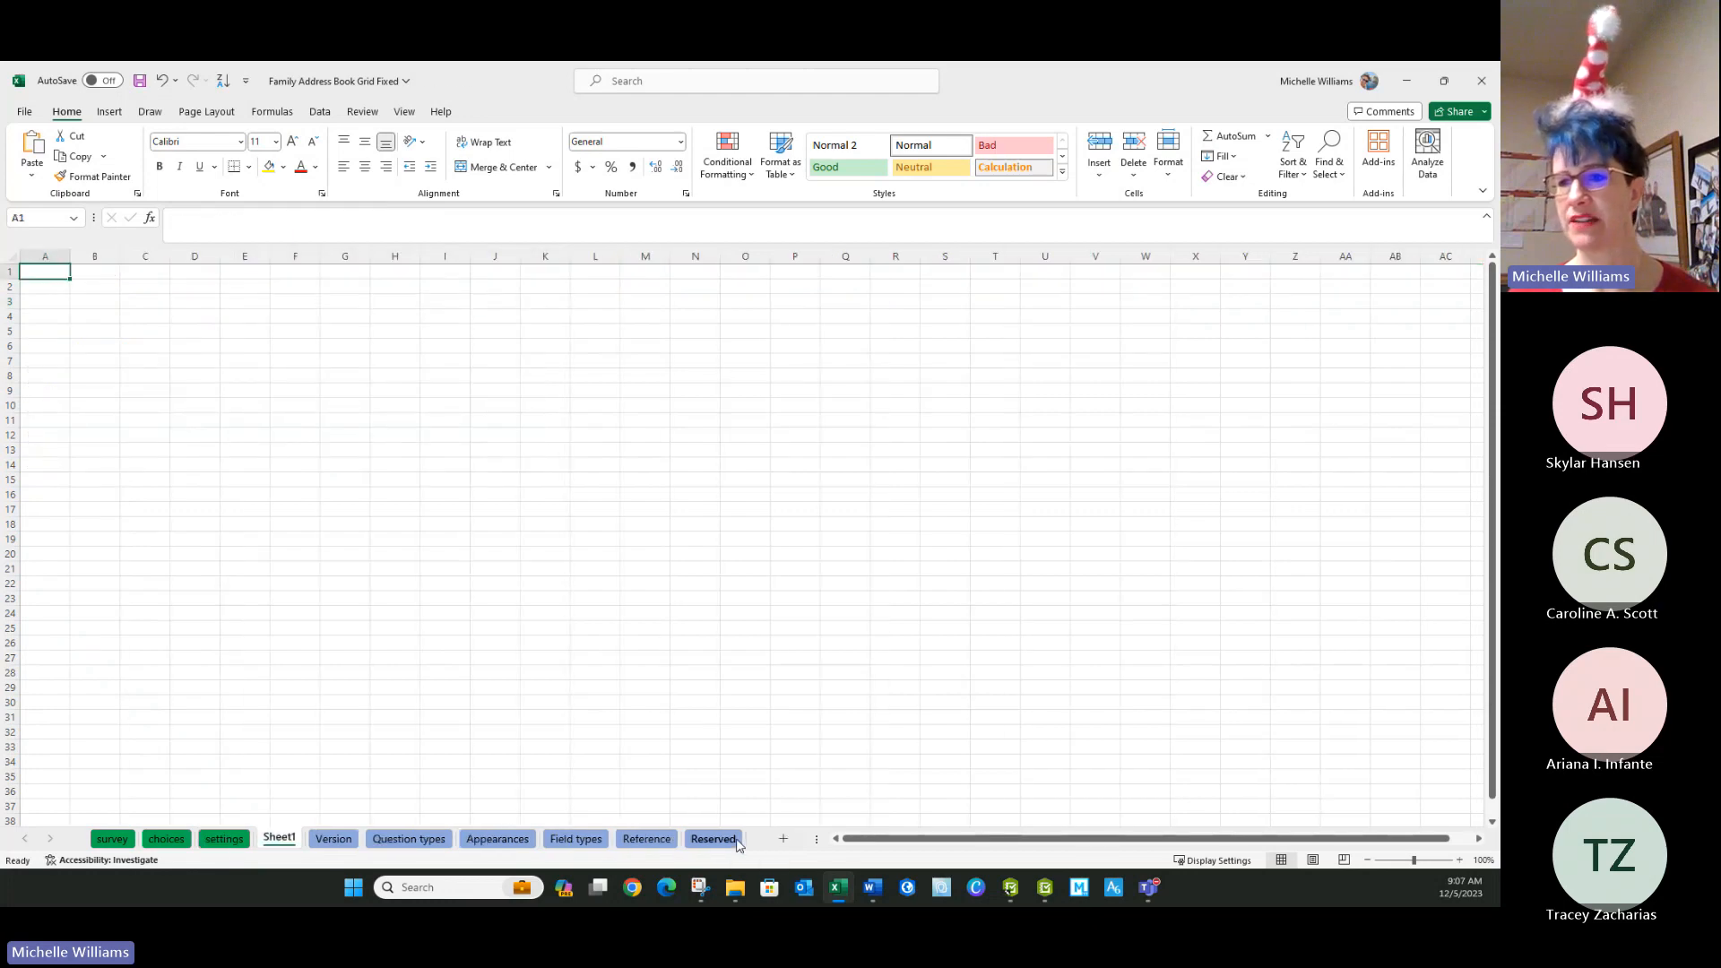
pyautogui.moveTo(271, 843); pyautogui.dragTo(771, 818)
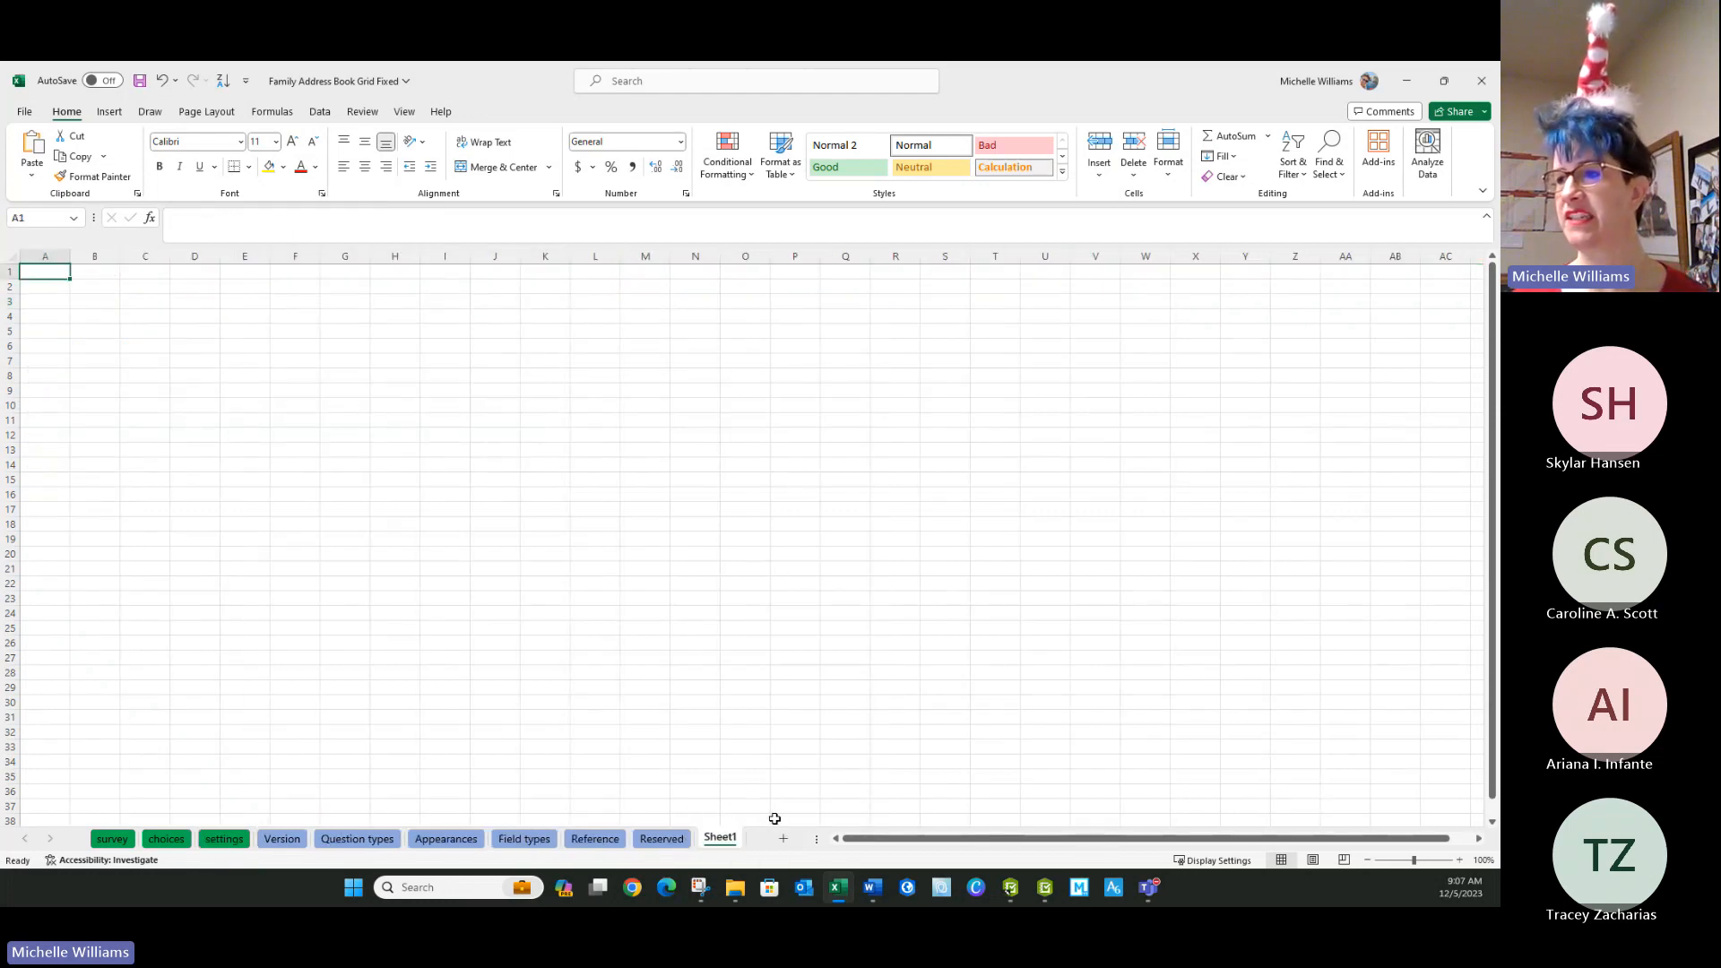
pyautogui.rightClick(724, 838)
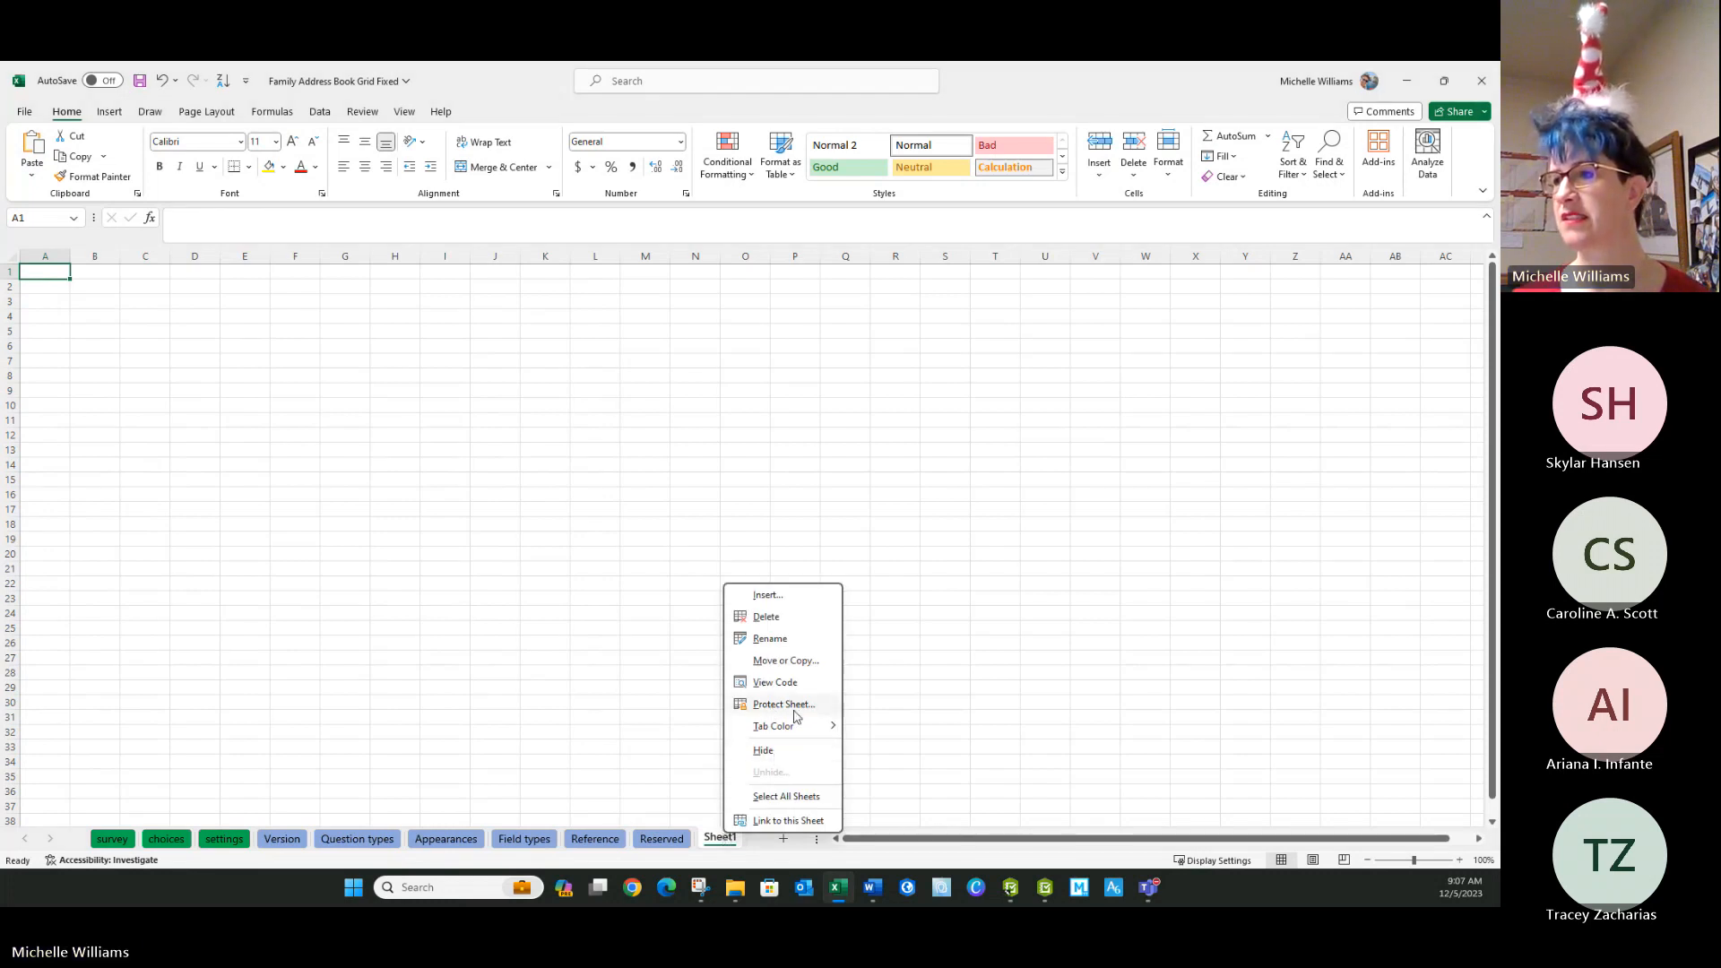
pyautogui.moveTo(798, 726)
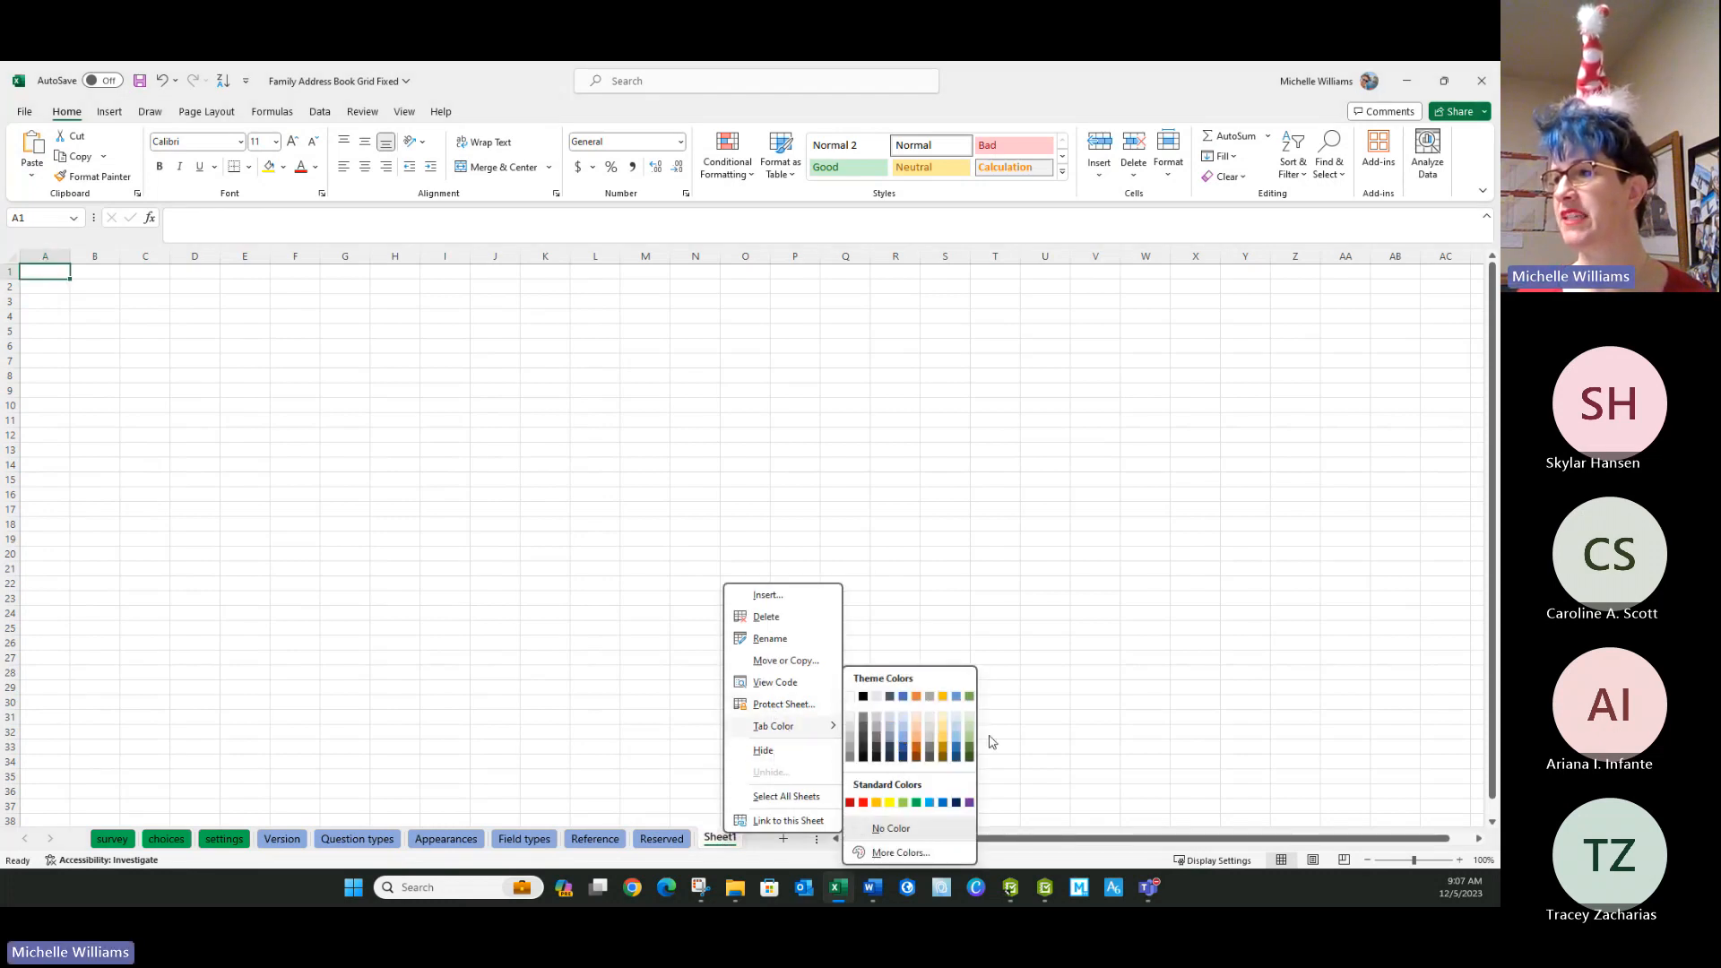
pyautogui.click(970, 802)
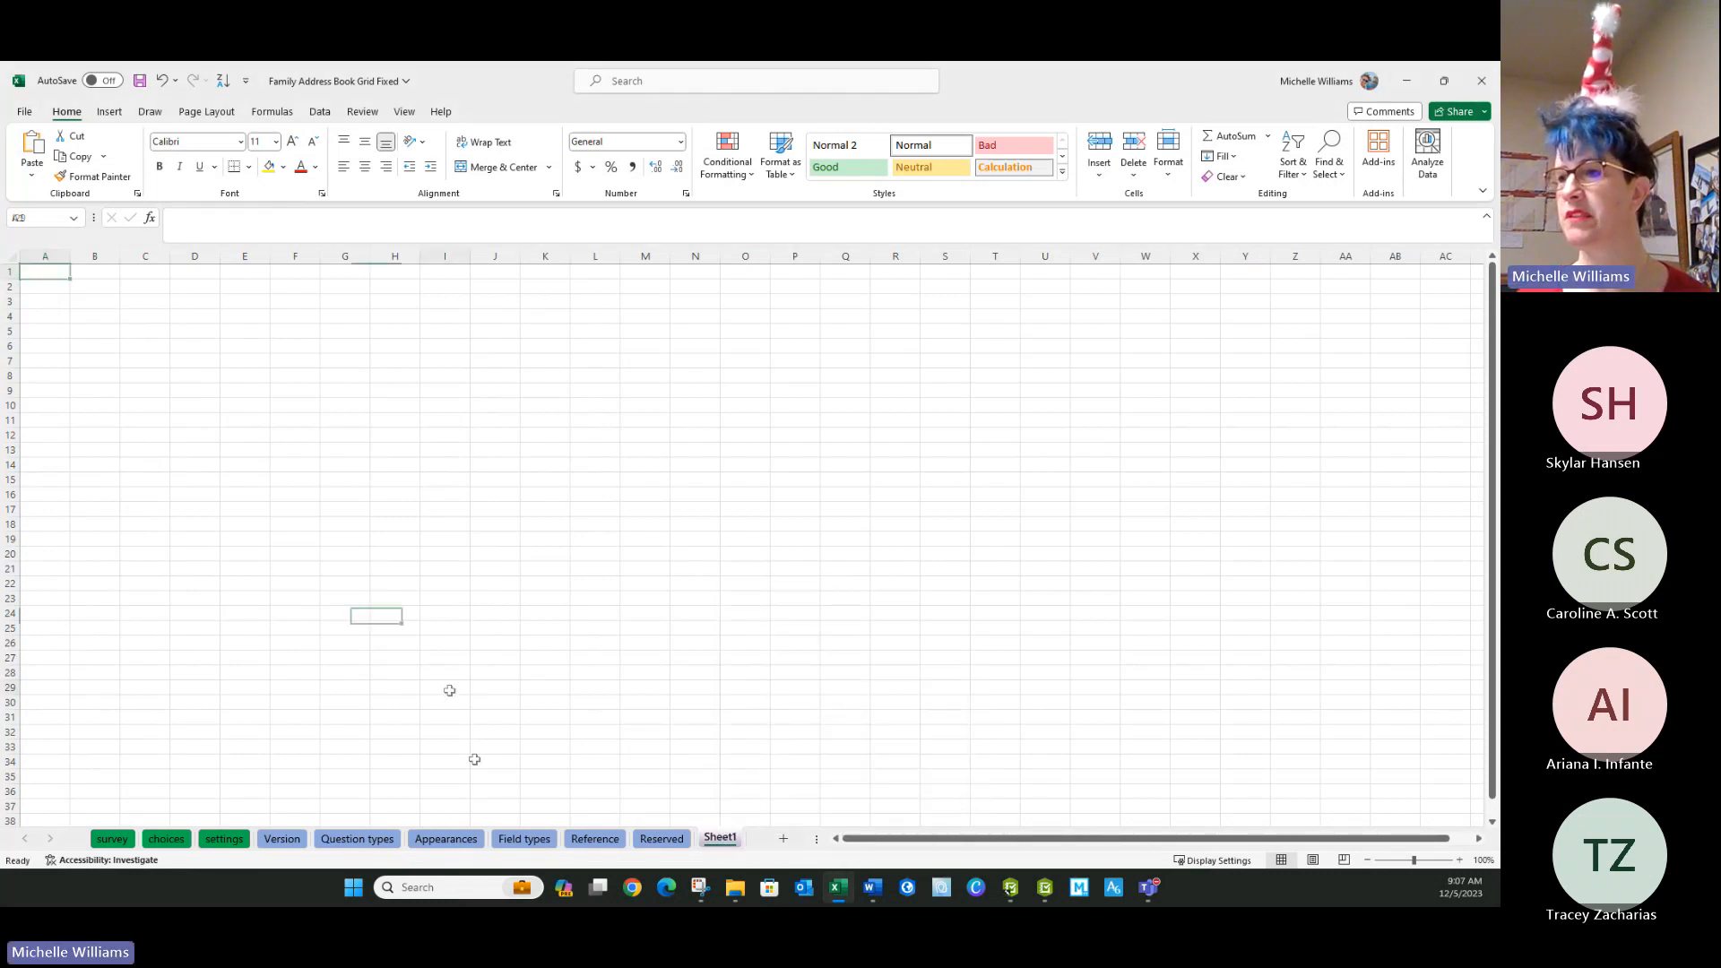
pyautogui.click(662, 838)
pyautogui.click(719, 838)
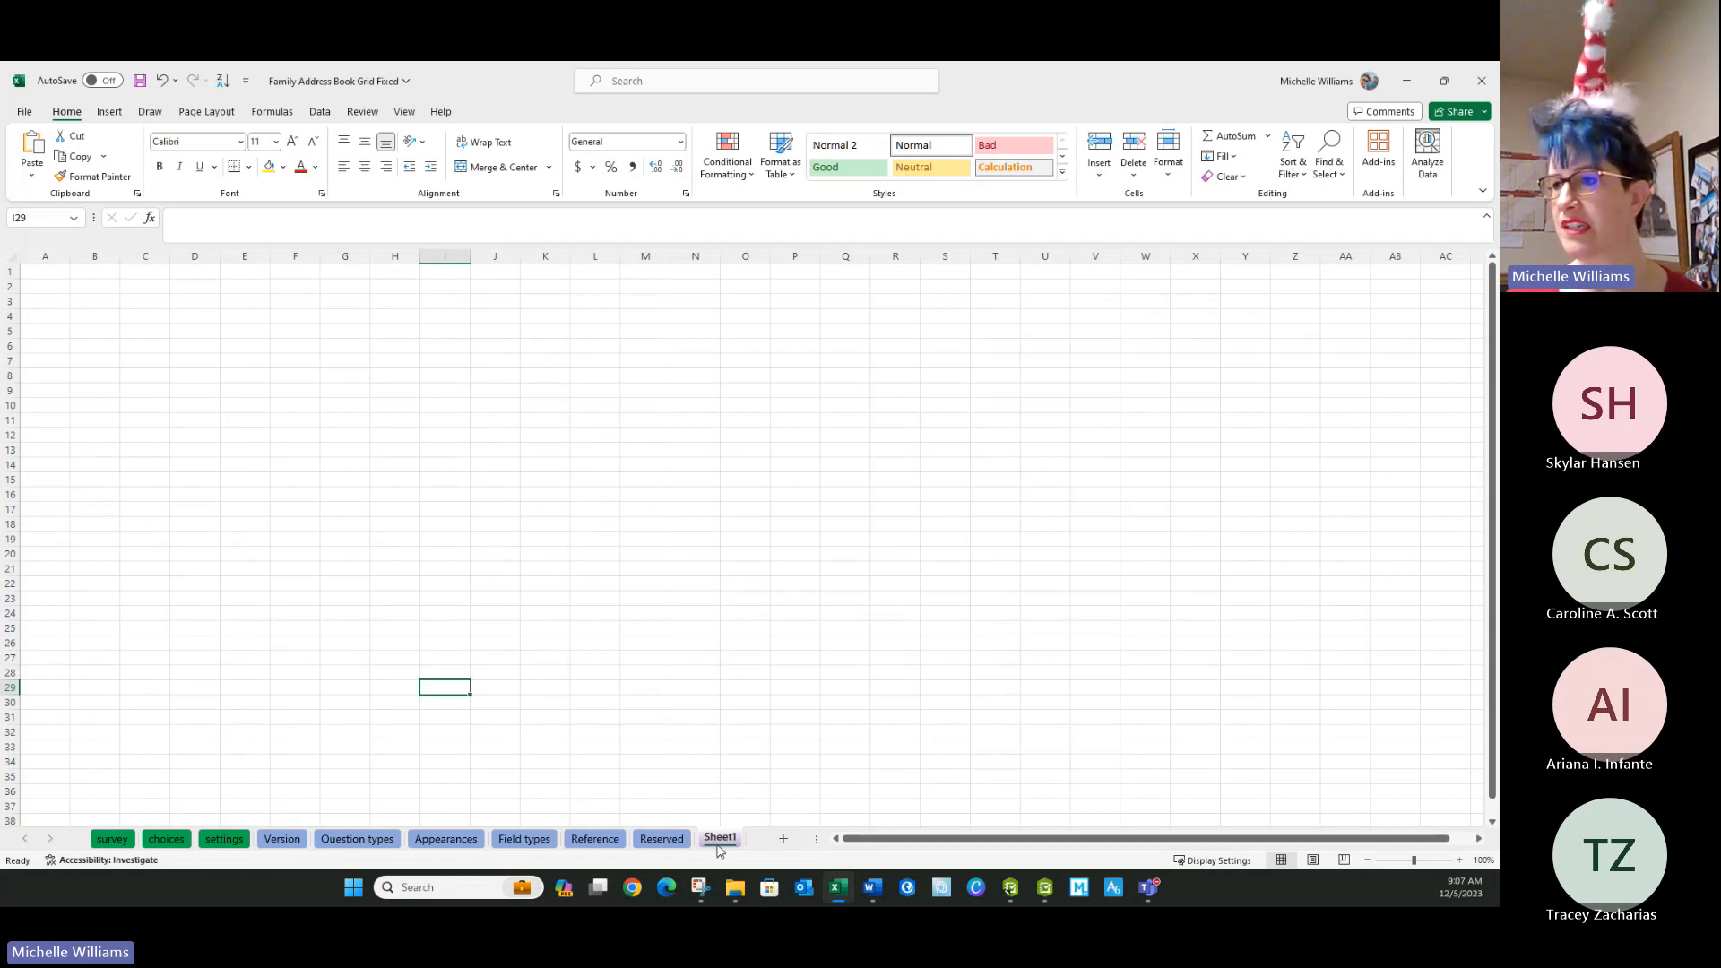
pyautogui.click(76, 273)
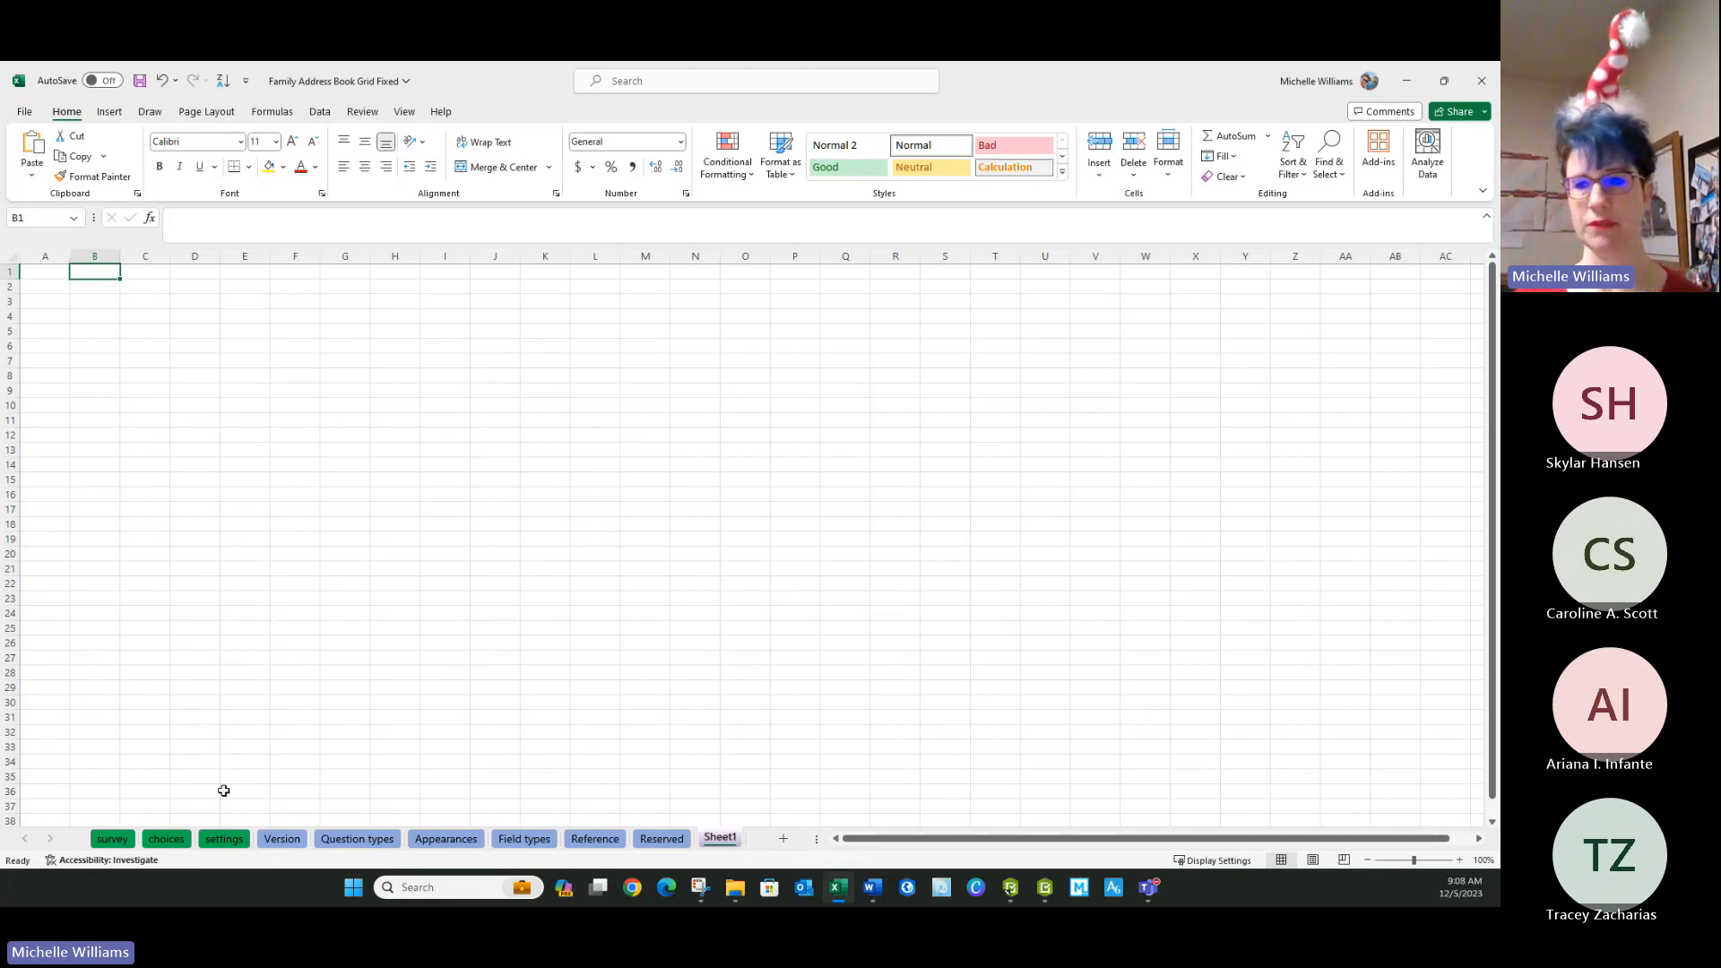
# Copy the type, name and label columns of the survey sheet.
pyautogui.click(111, 835)
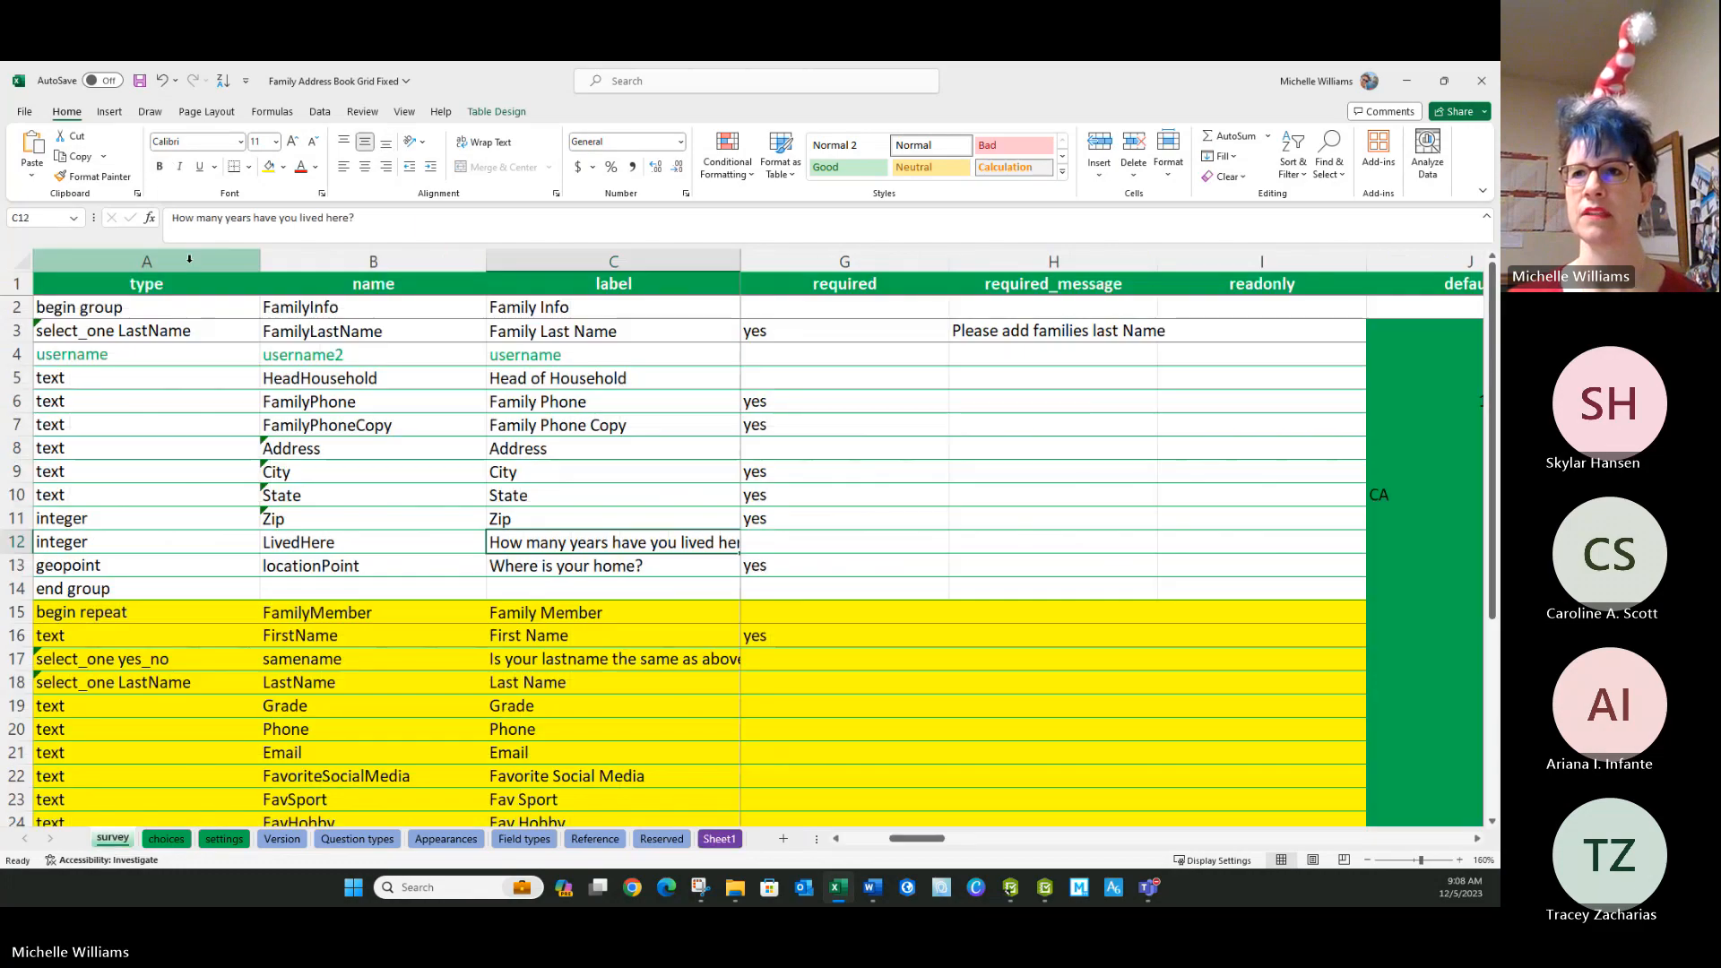
pyautogui.click(161, 261)
pyautogui.moveTo(161, 266); pyautogui.dragTo(686, 269)
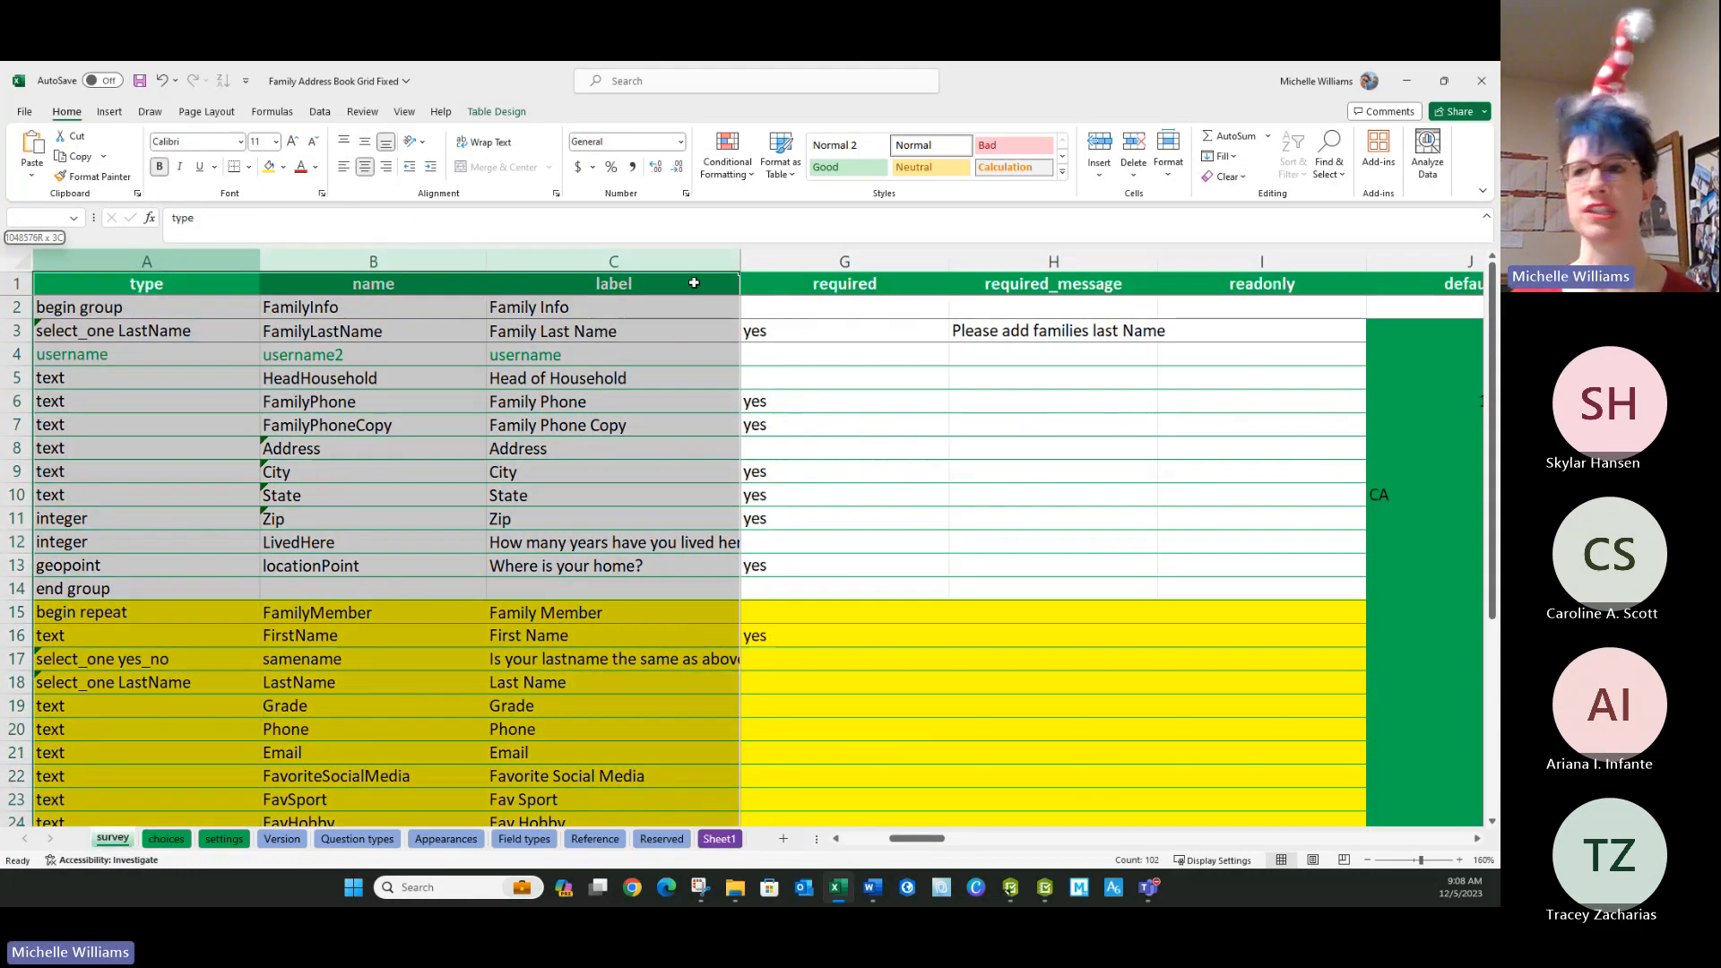
pyautogui.click(717, 839)
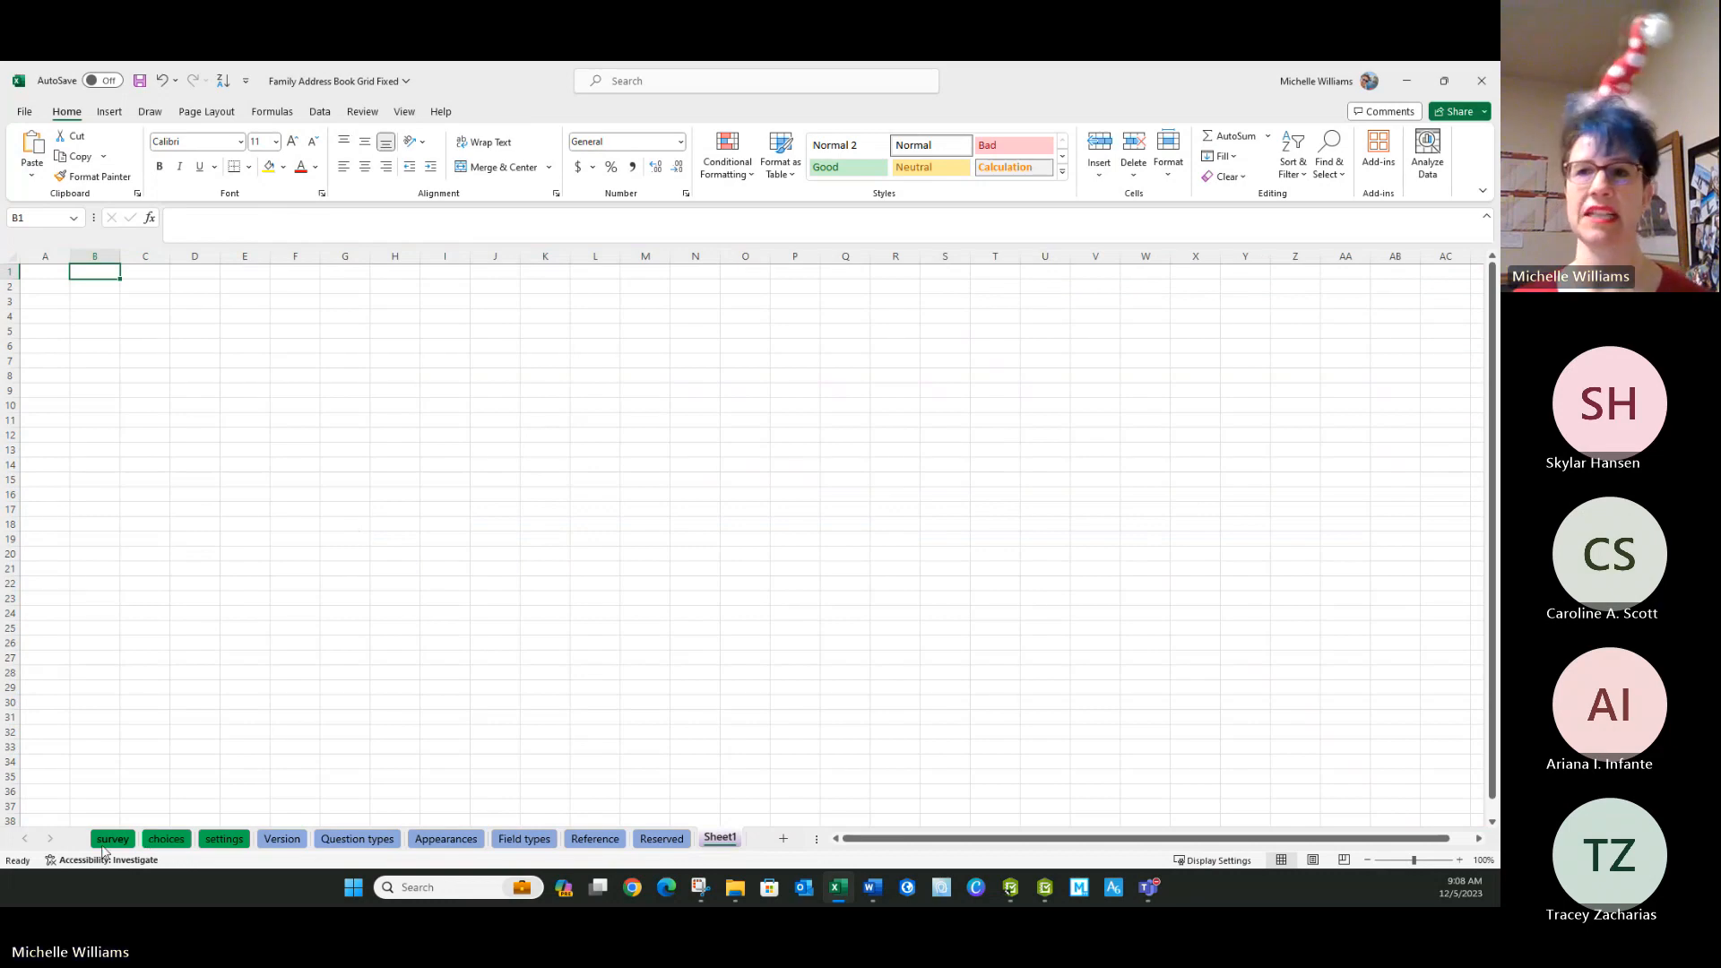
pyautogui.click(108, 841)
pyautogui.rightClick(157, 484)
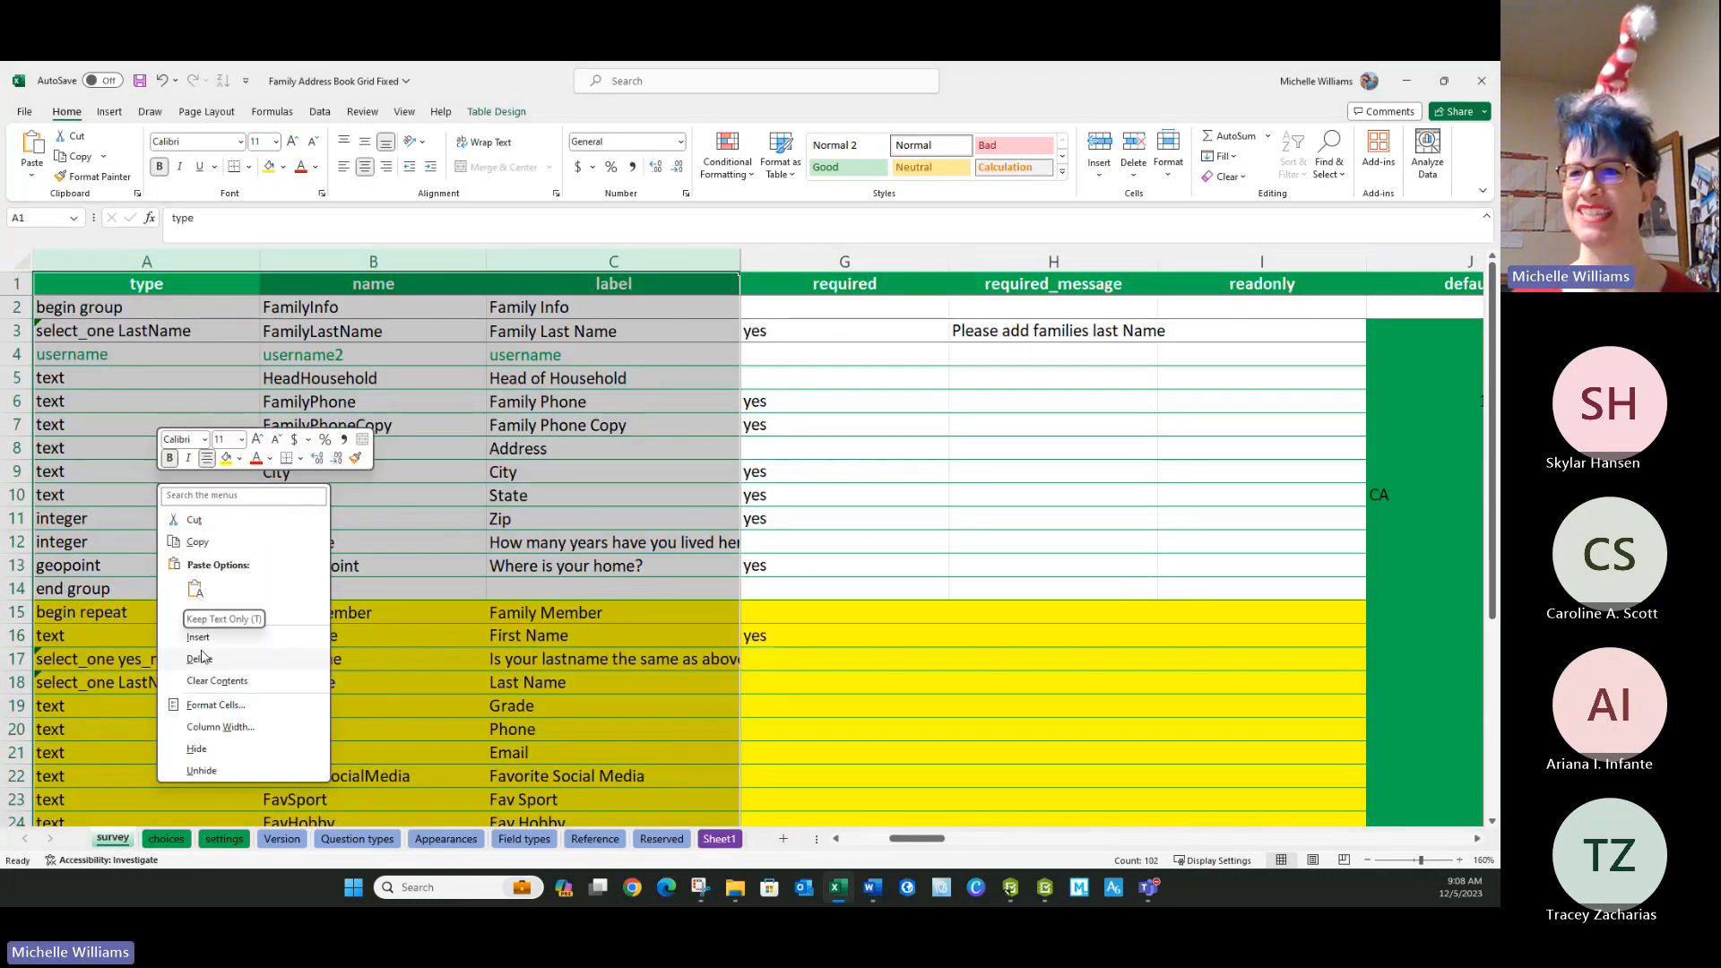
pyautogui.click(202, 542)
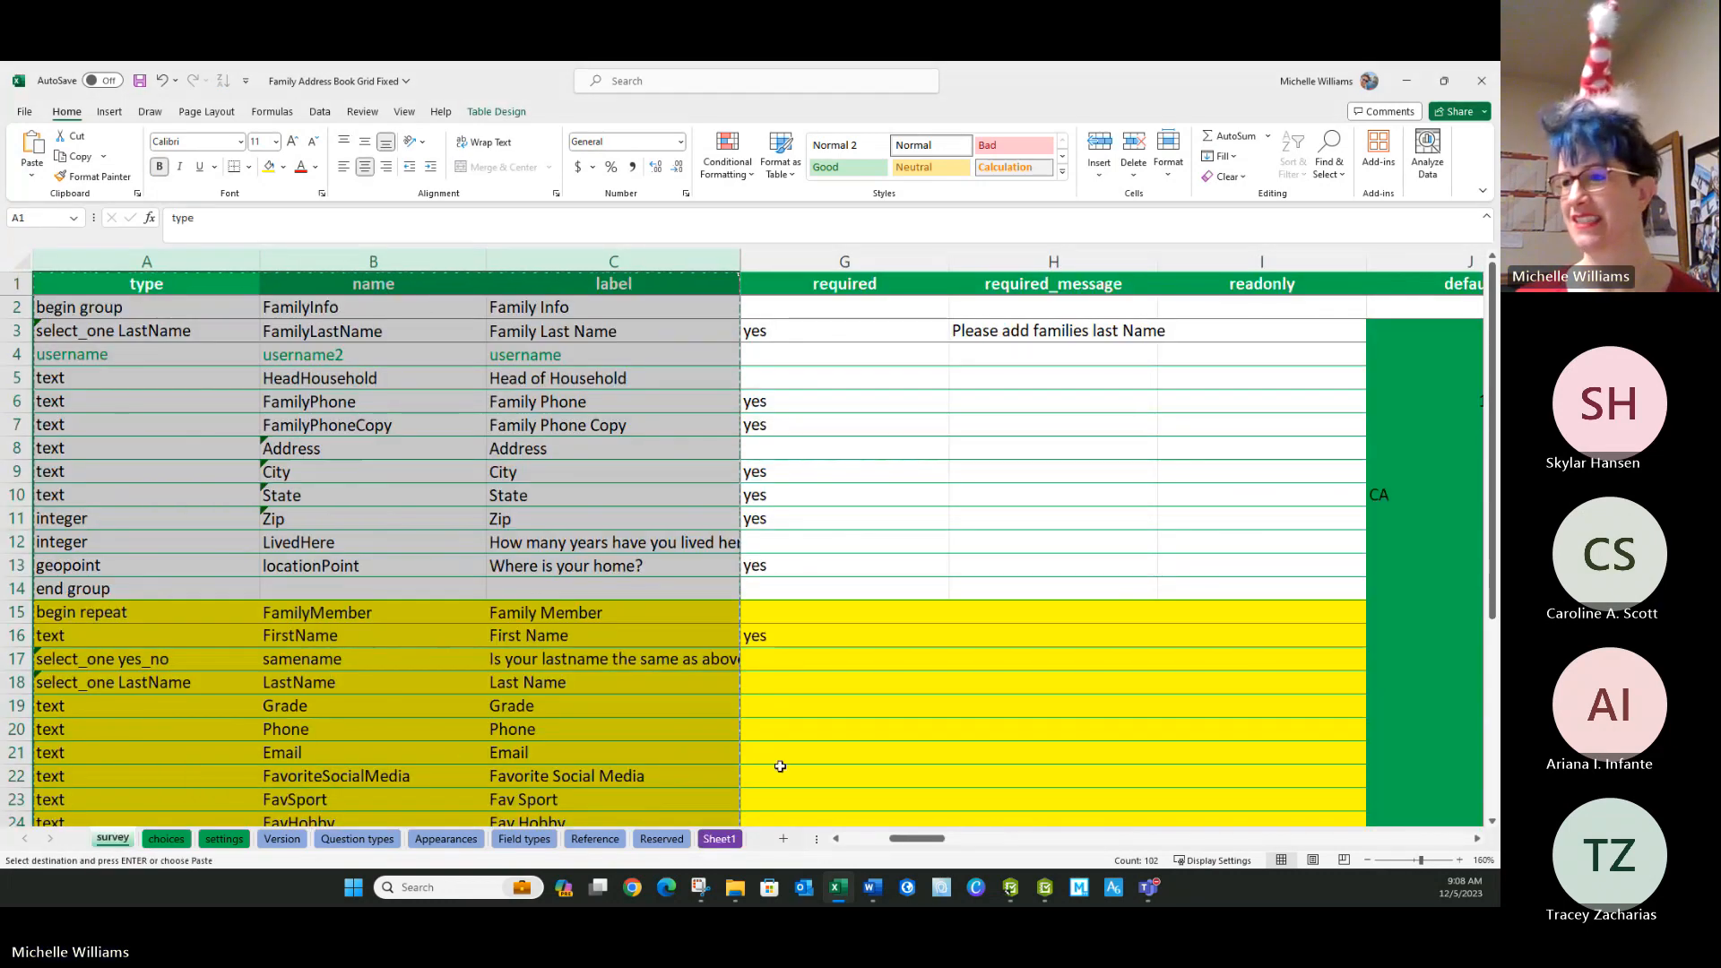
# Paste the copied survey columns with their formatting into the new purple sheet, starting at cell A1.
pyautogui.click(718, 839)
pyautogui.rightClick(40, 274)
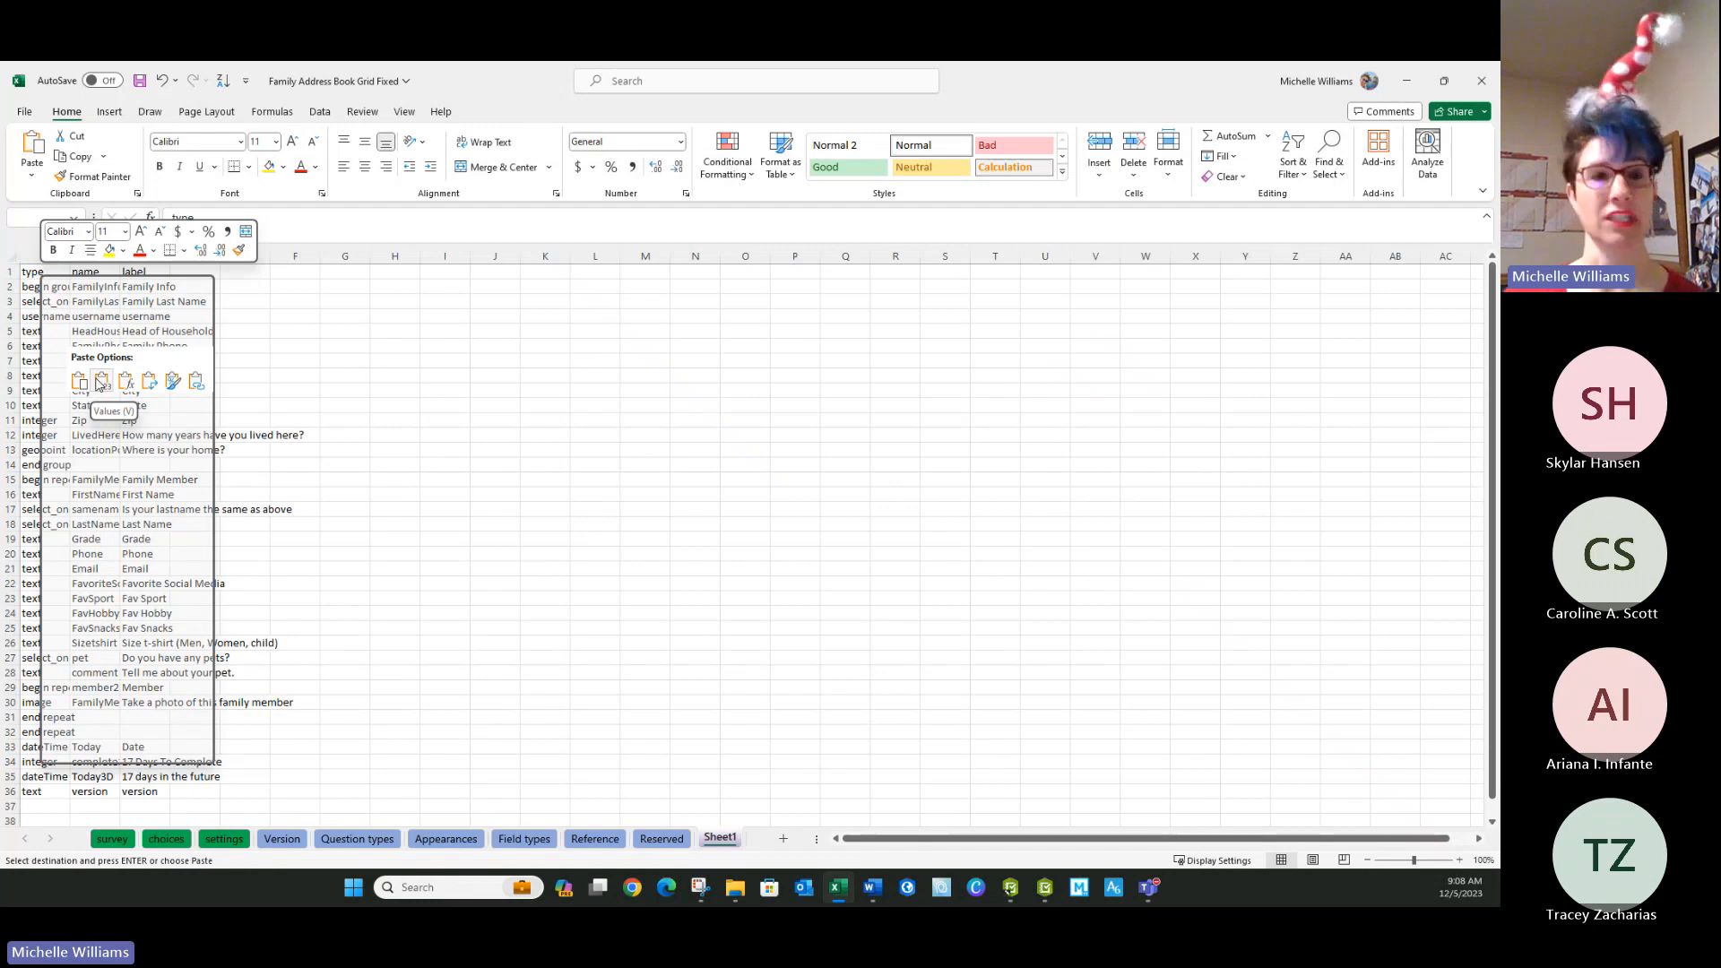
pyautogui.click(101, 381)
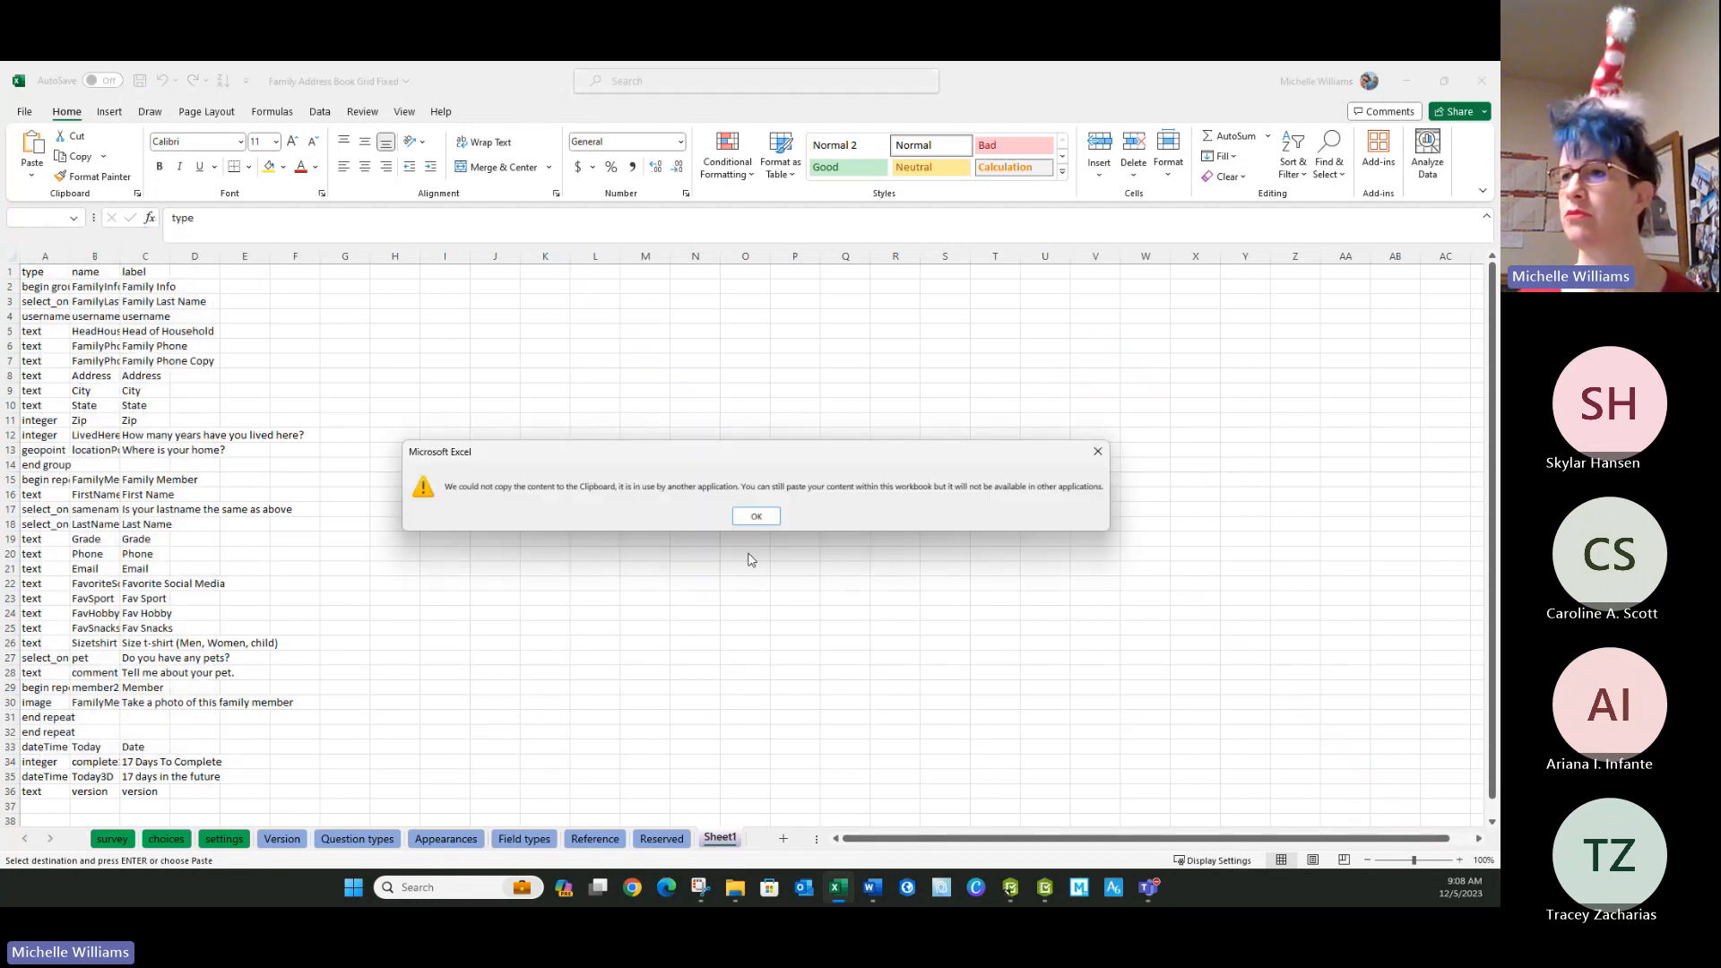
pyautogui.click(1098, 451)
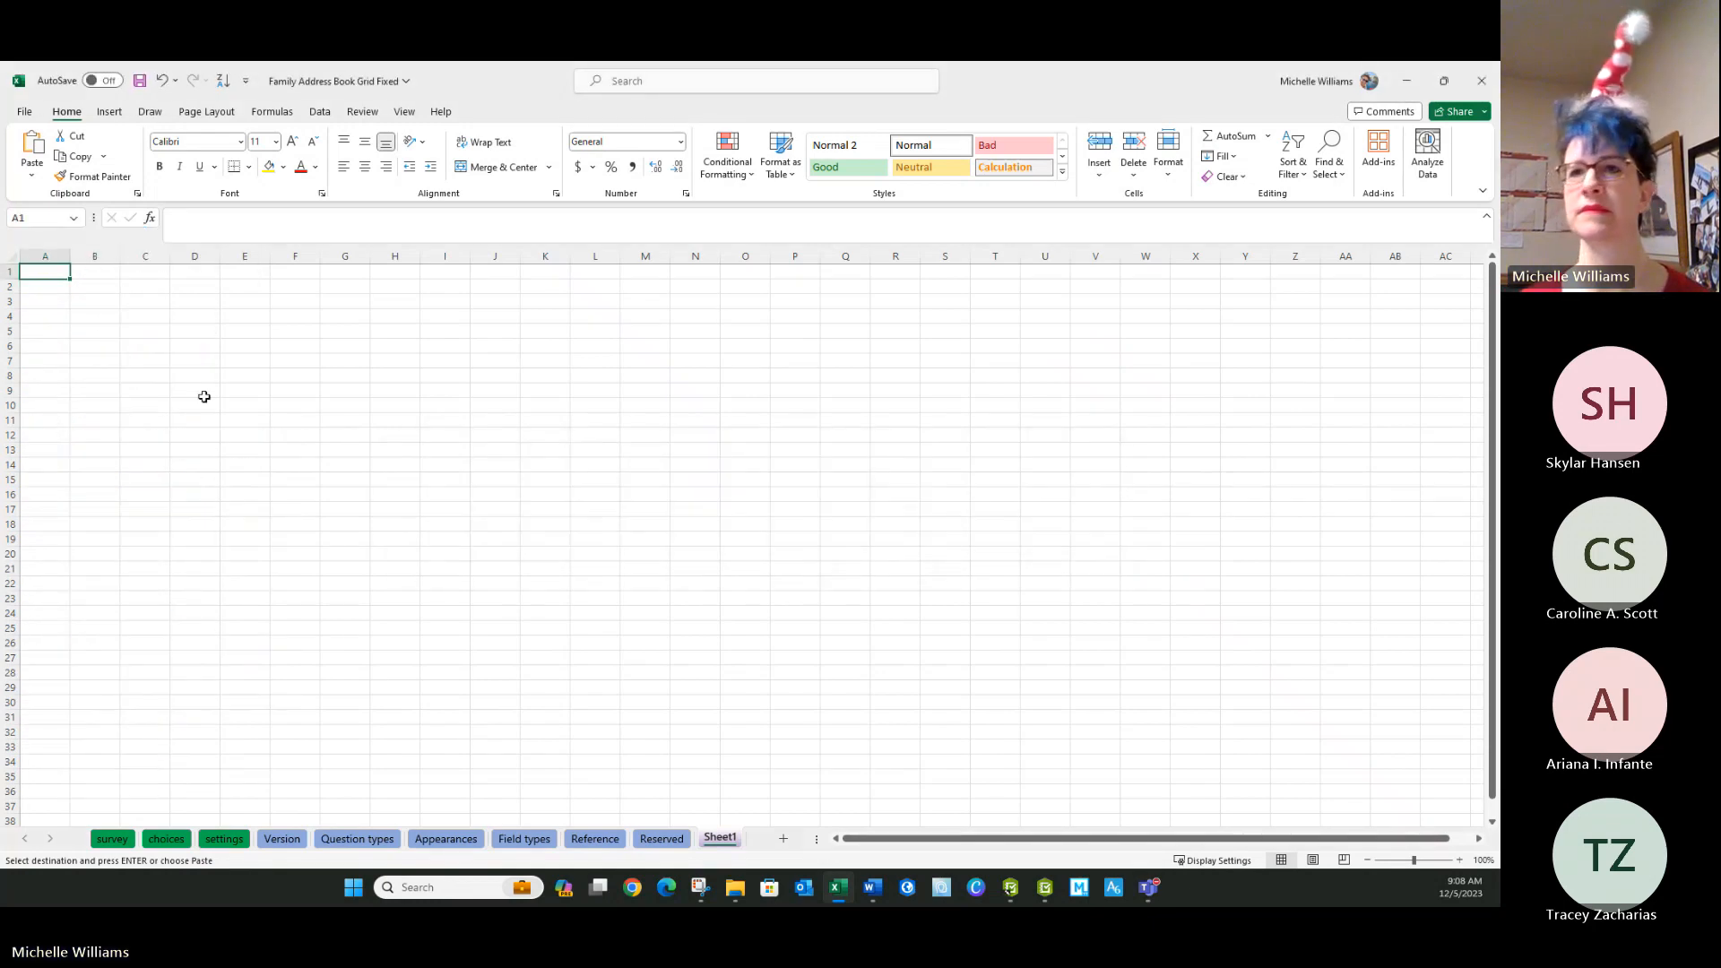
pyautogui.rightClick(59, 269)
pyautogui.click(109, 376)
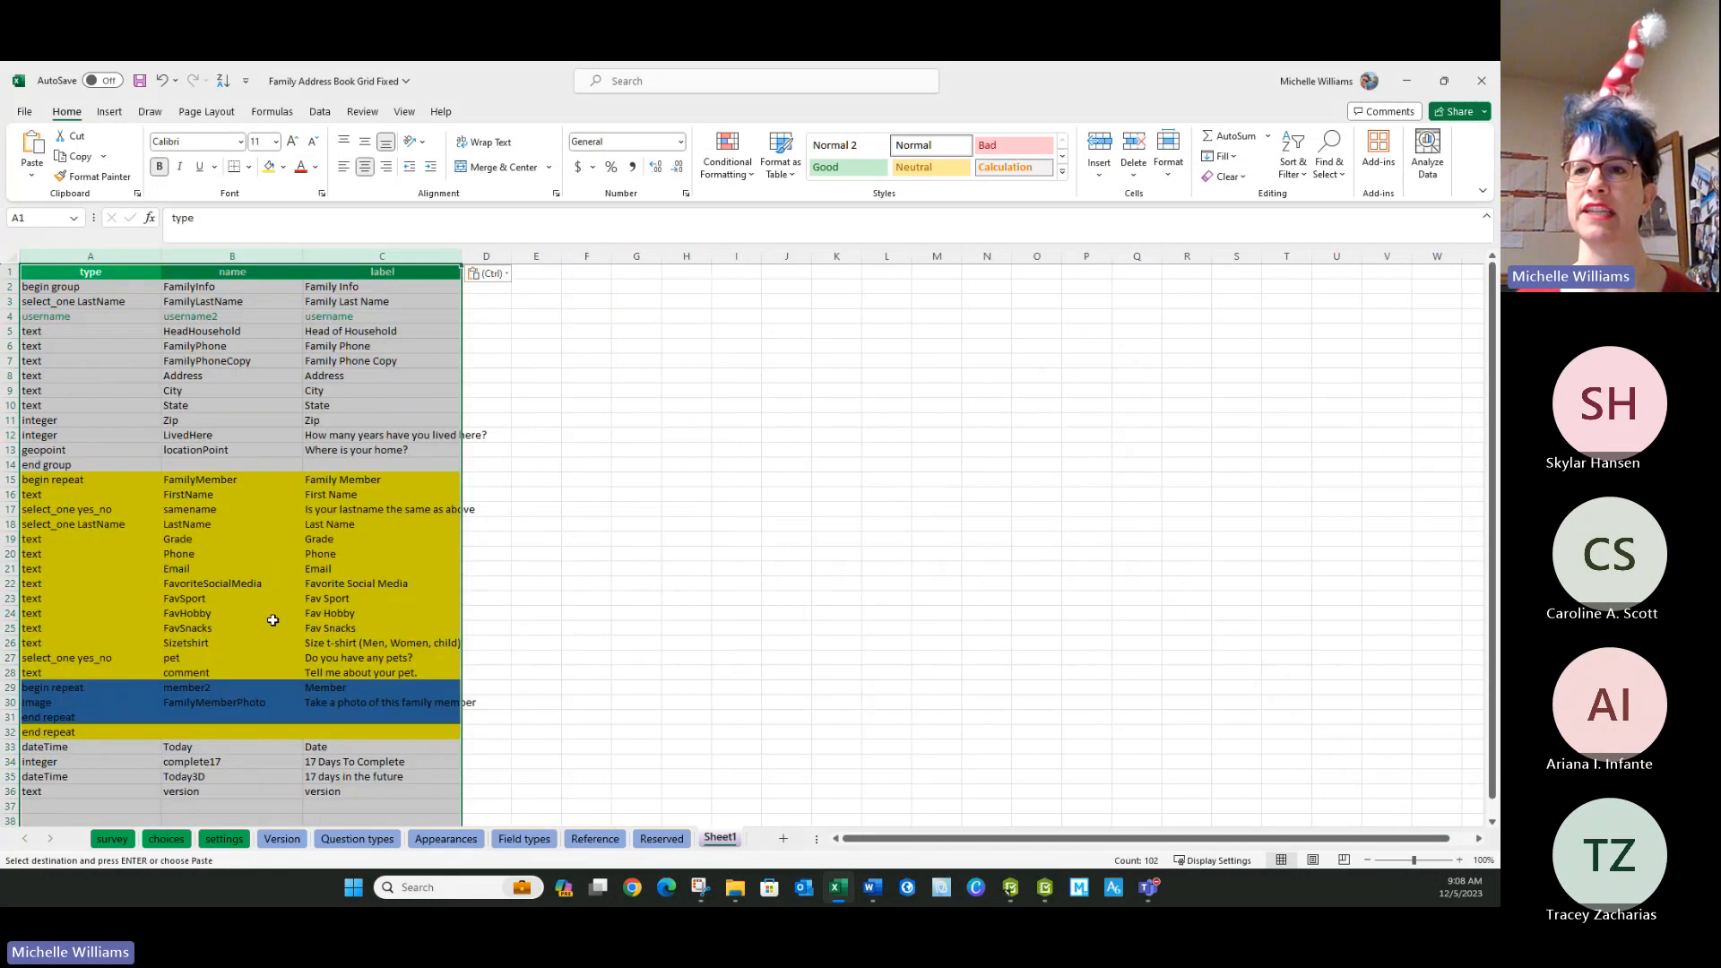
# Rename the three pasted column headers as type1, name1 and label1.
pyautogui.doubleClick(117, 274)
pyautogui.write('1')
pyautogui.doubleClick(252, 270)
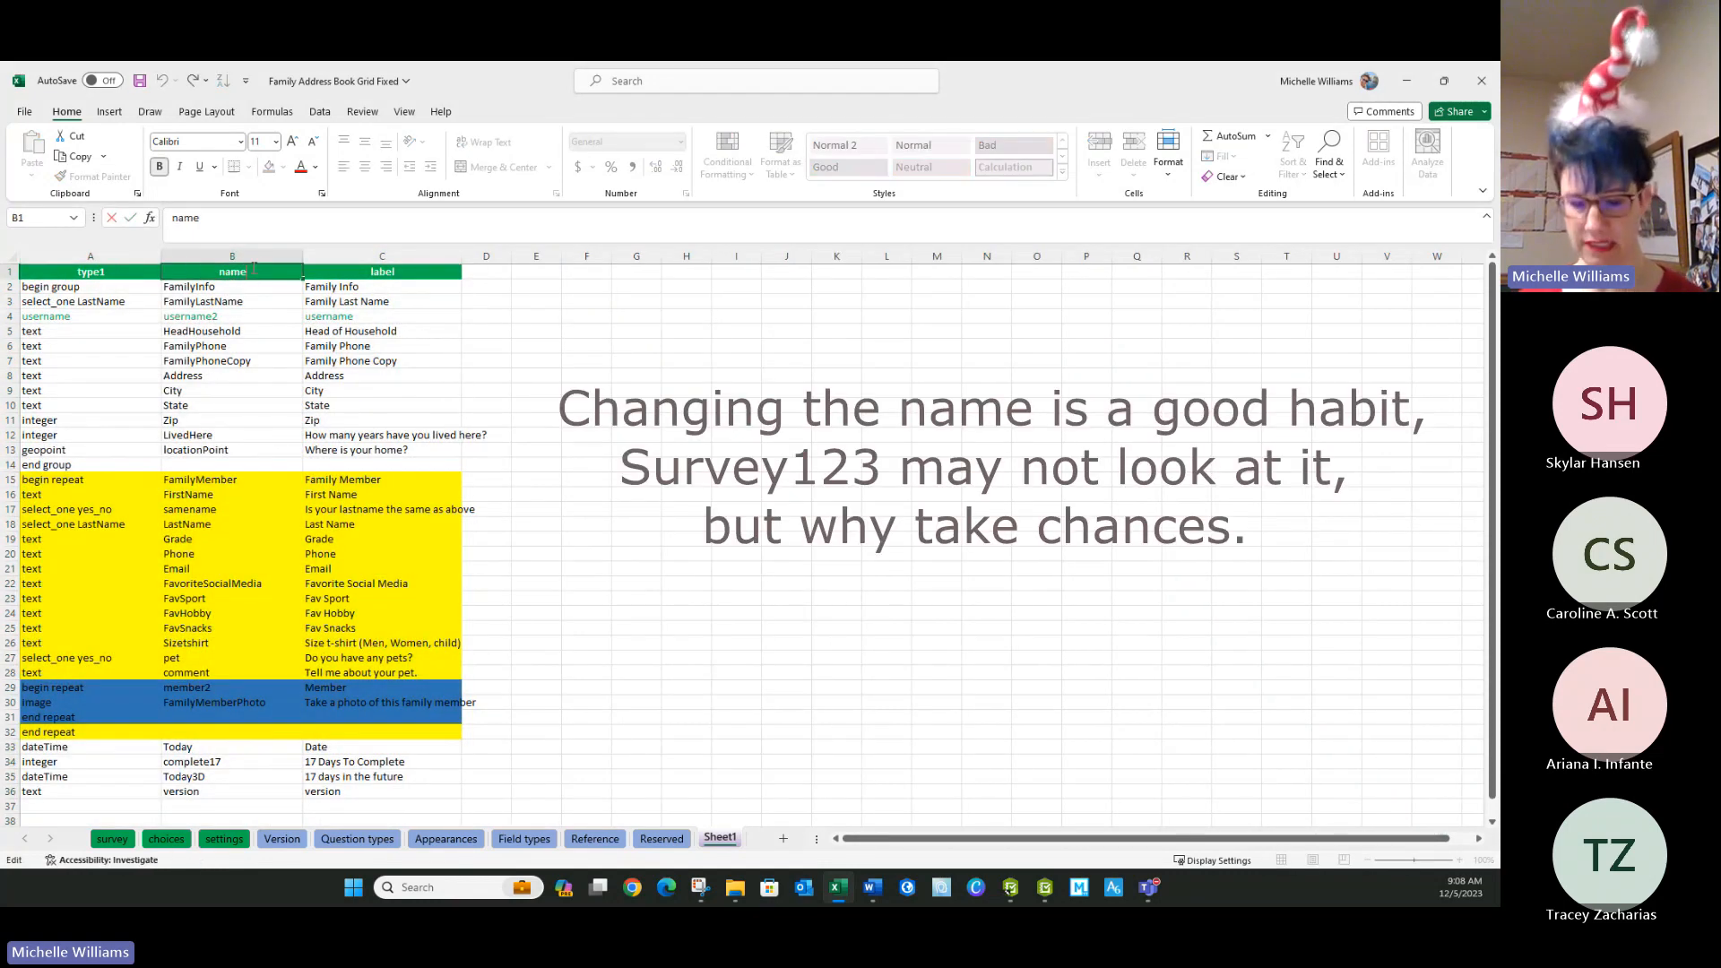
pyautogui.doubleClick(405, 269)
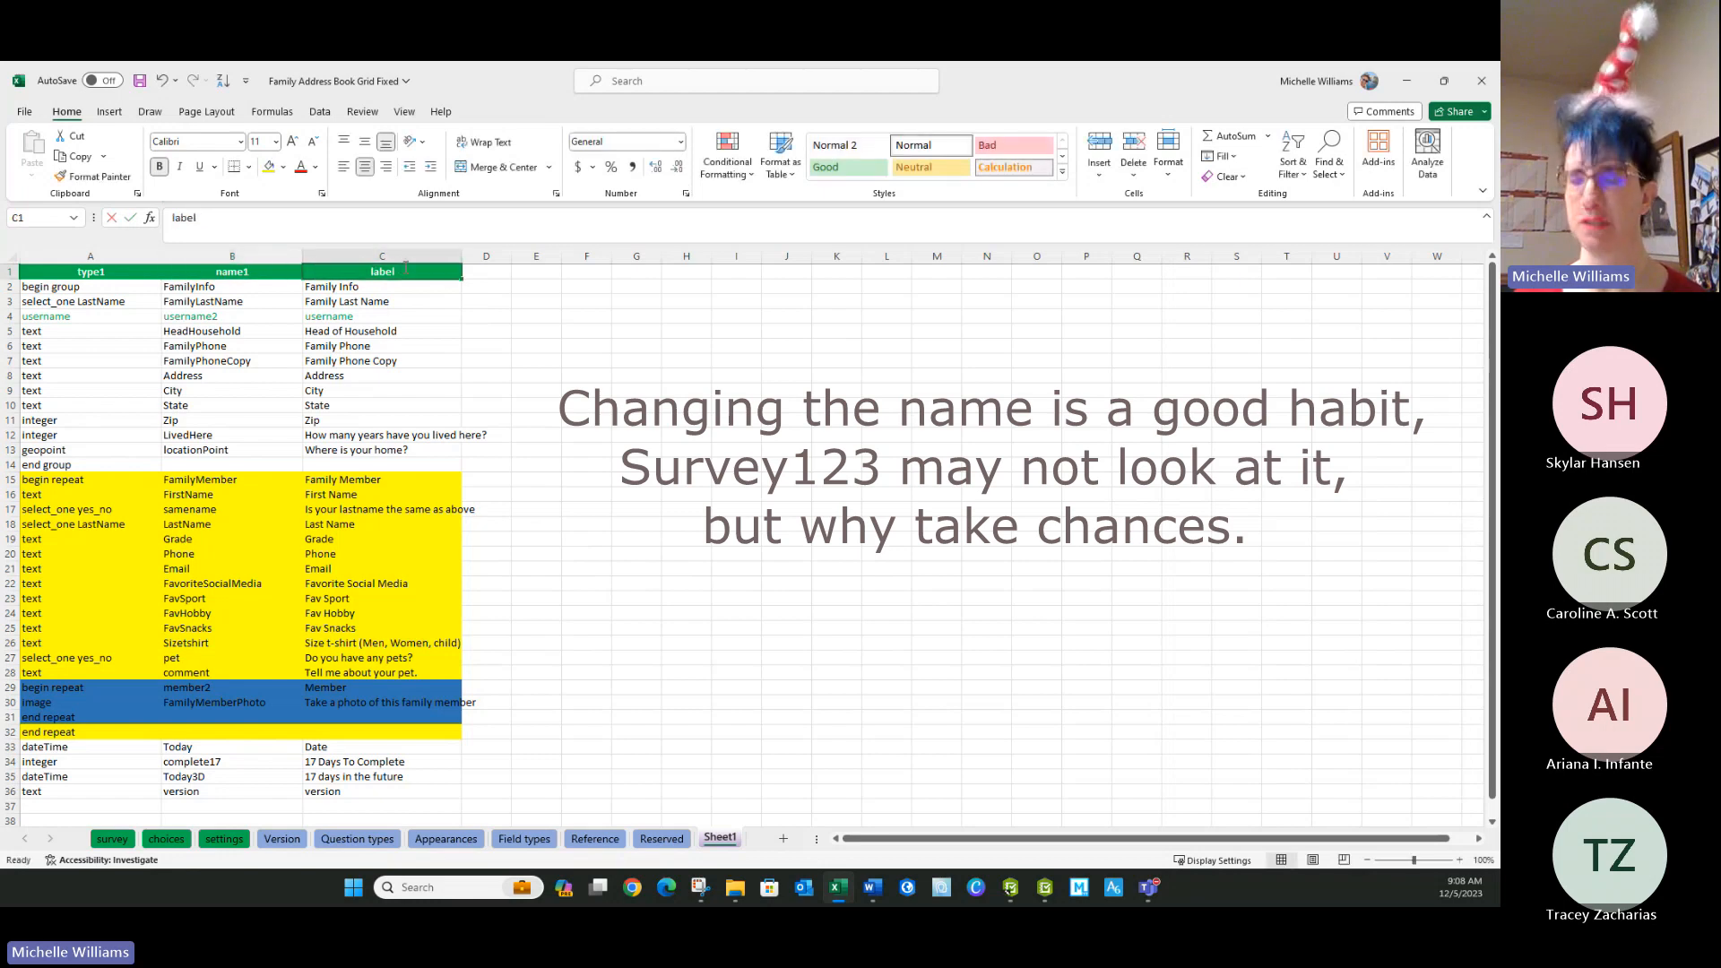
pyautogui.write('1')
pyautogui.click(426, 301)
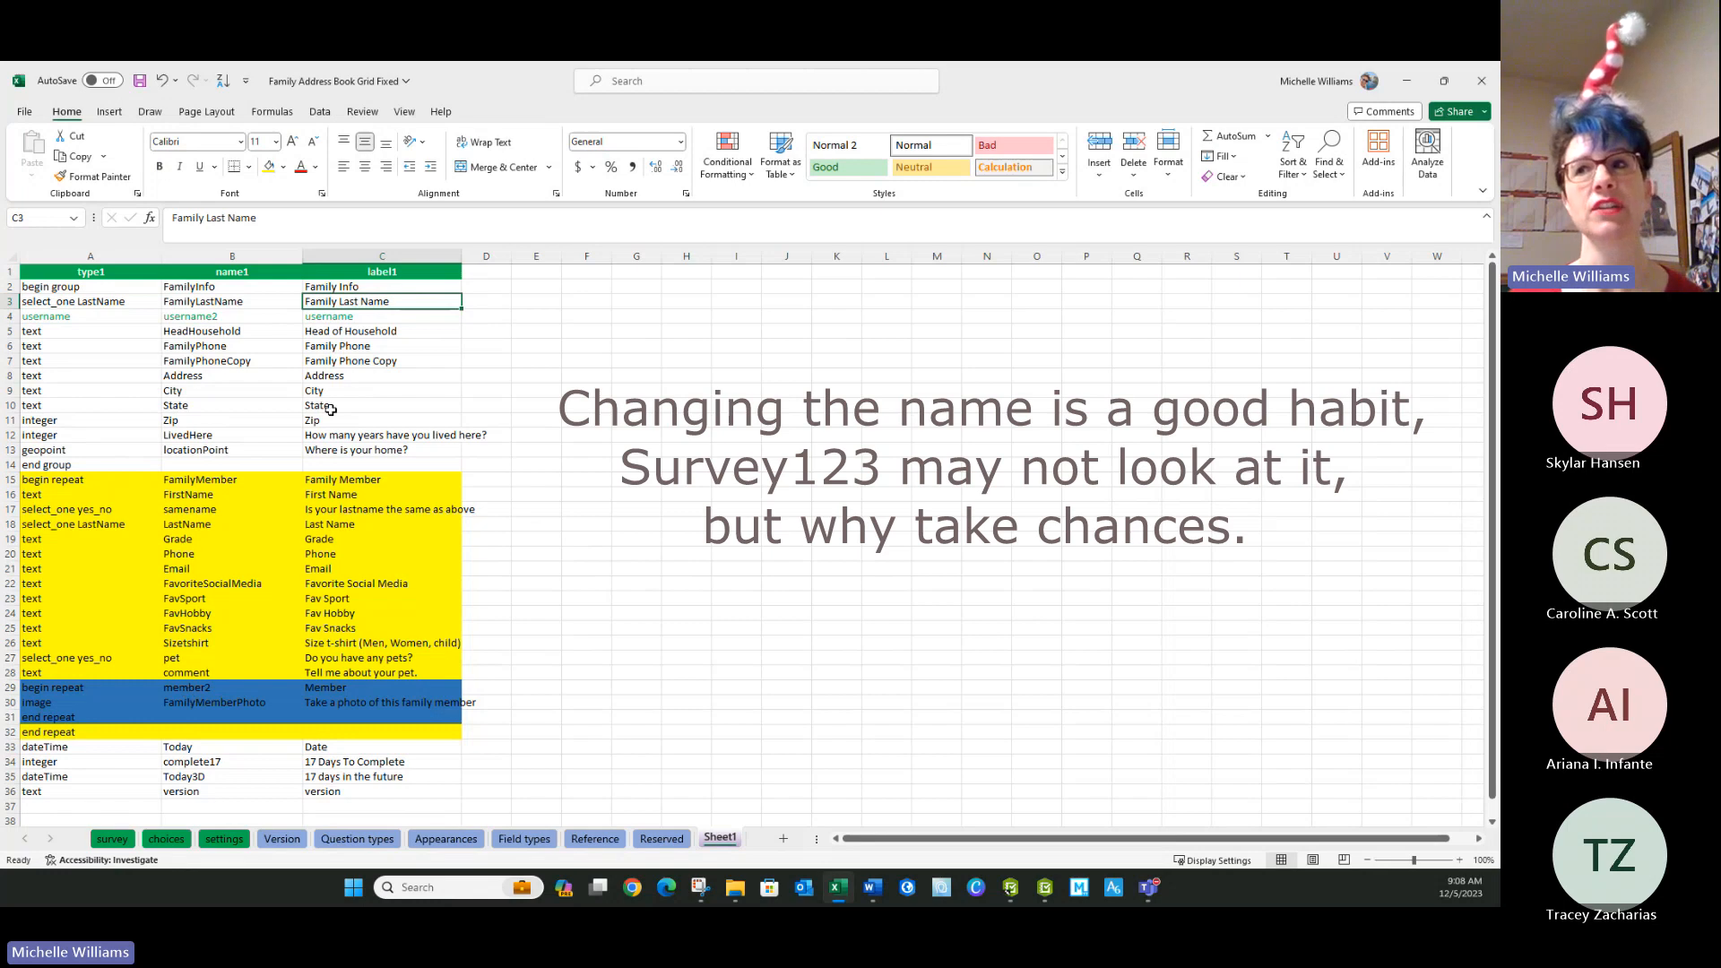
# Widen column D and enter the header Feature Report in cell D1.
pyautogui.moveTo(511, 257); pyautogui.dragTo(583, 251)
pyautogui.click(538, 272)
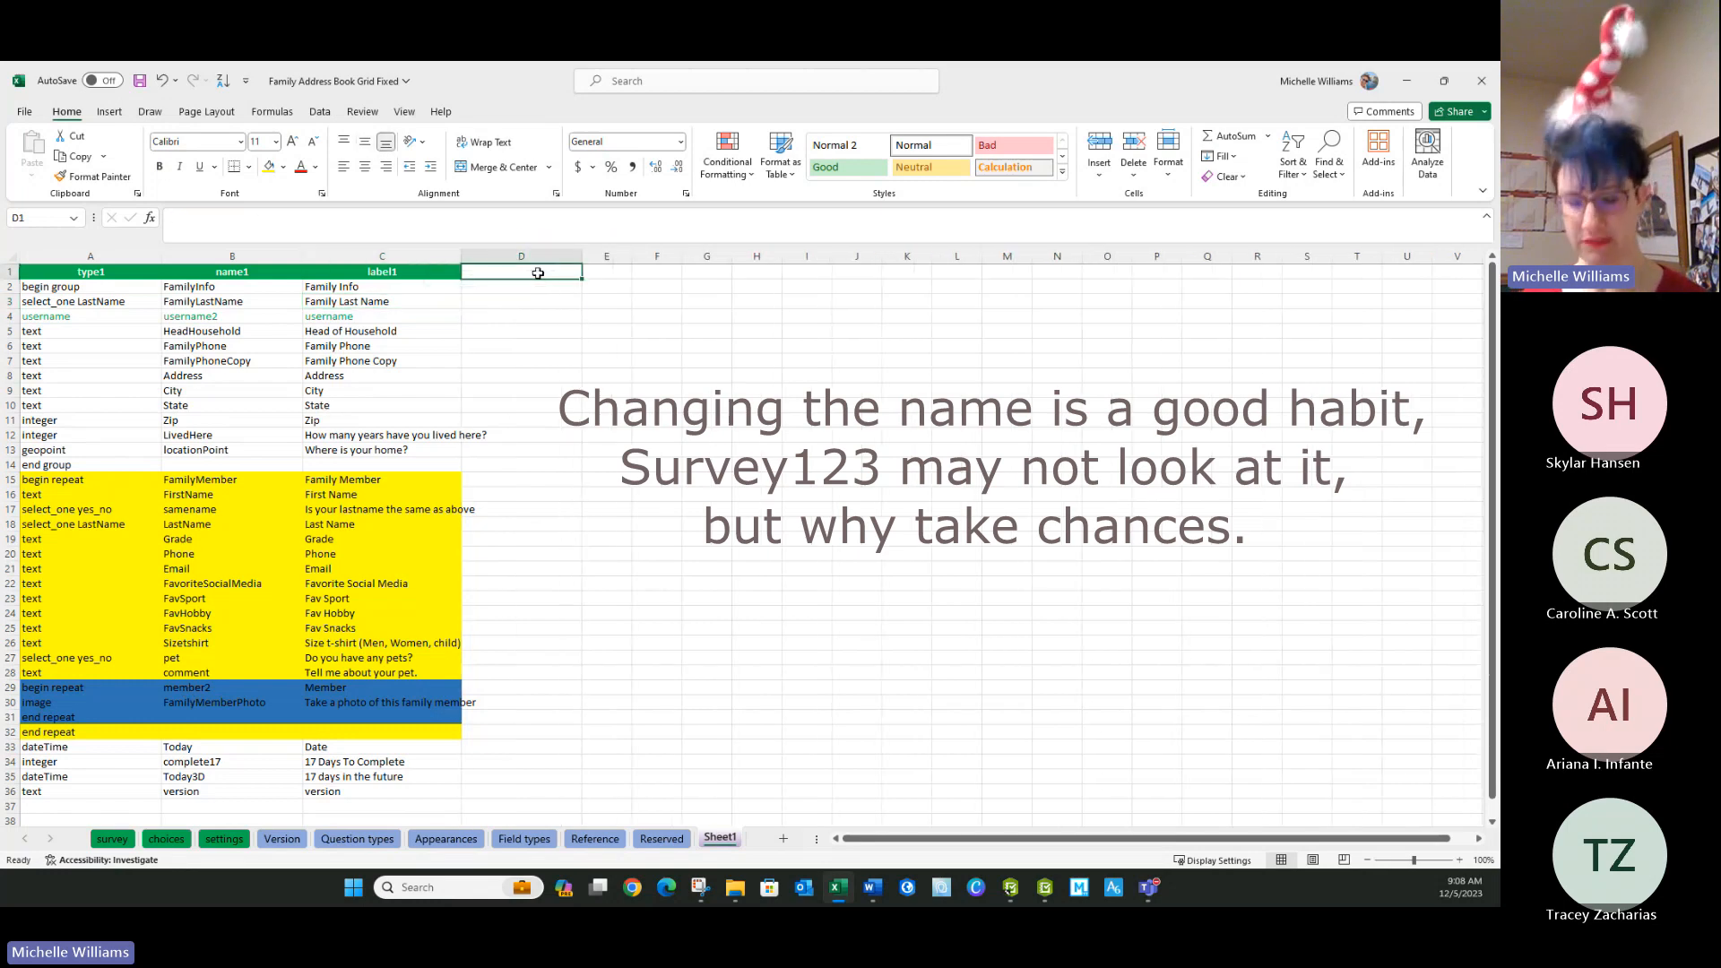
pyautogui.write('Feature')
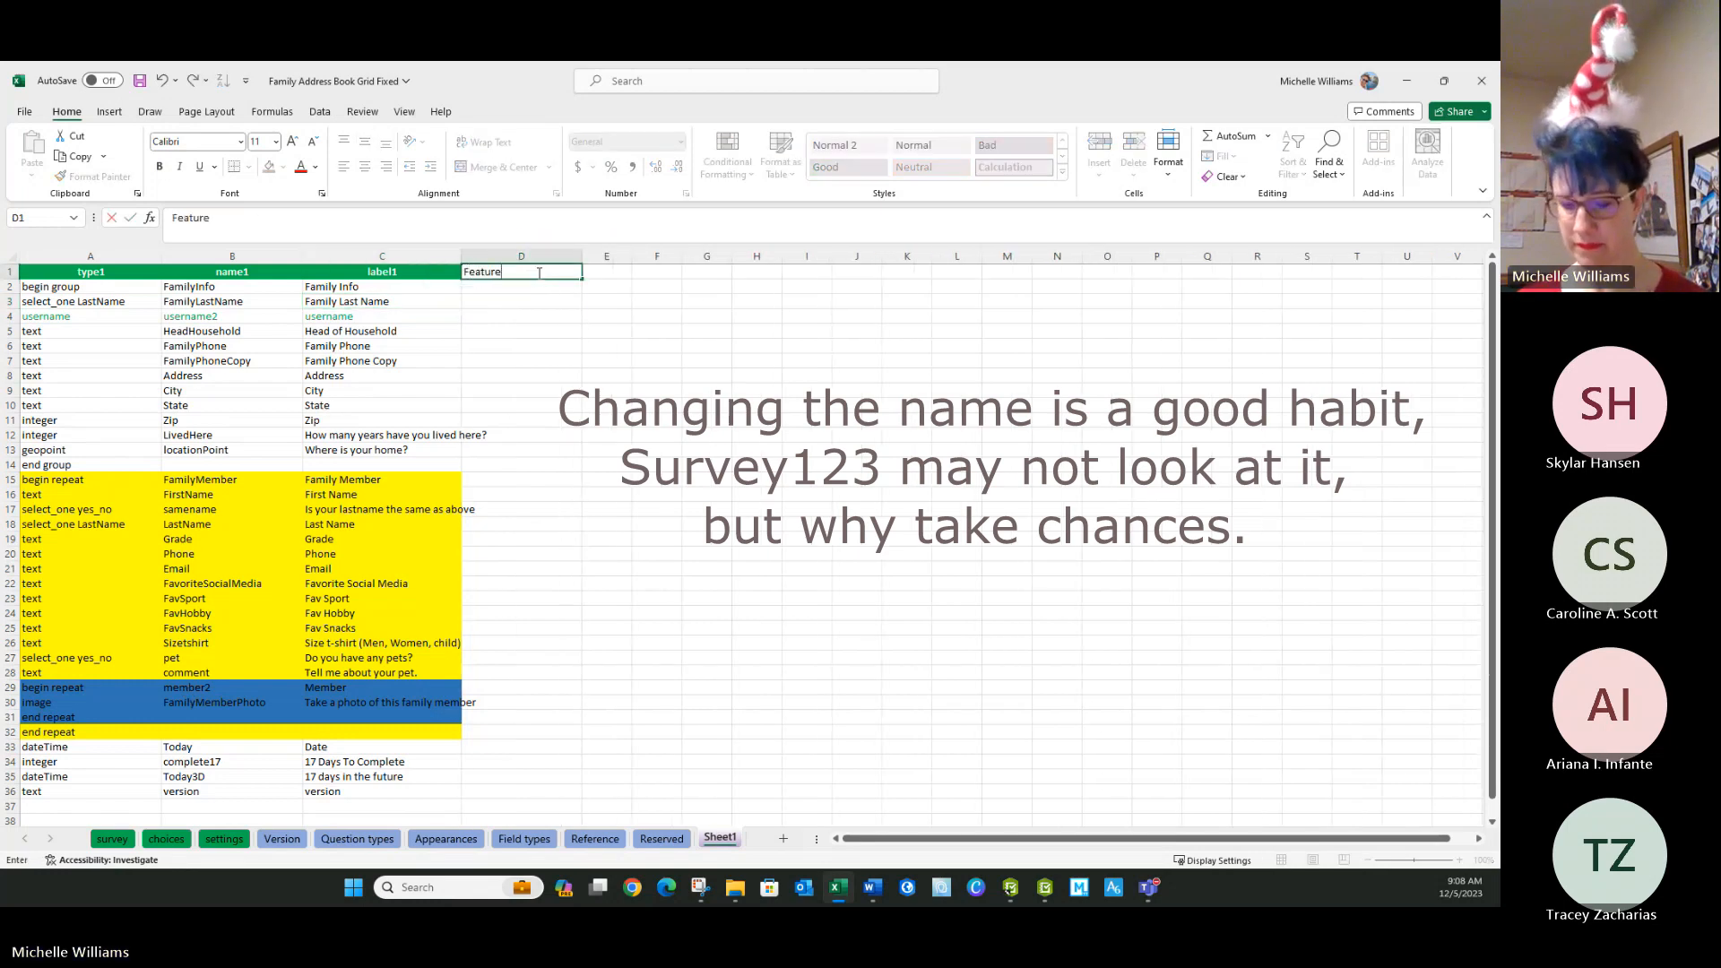
pyautogui.write(' Report')
pyautogui.press('Tab')
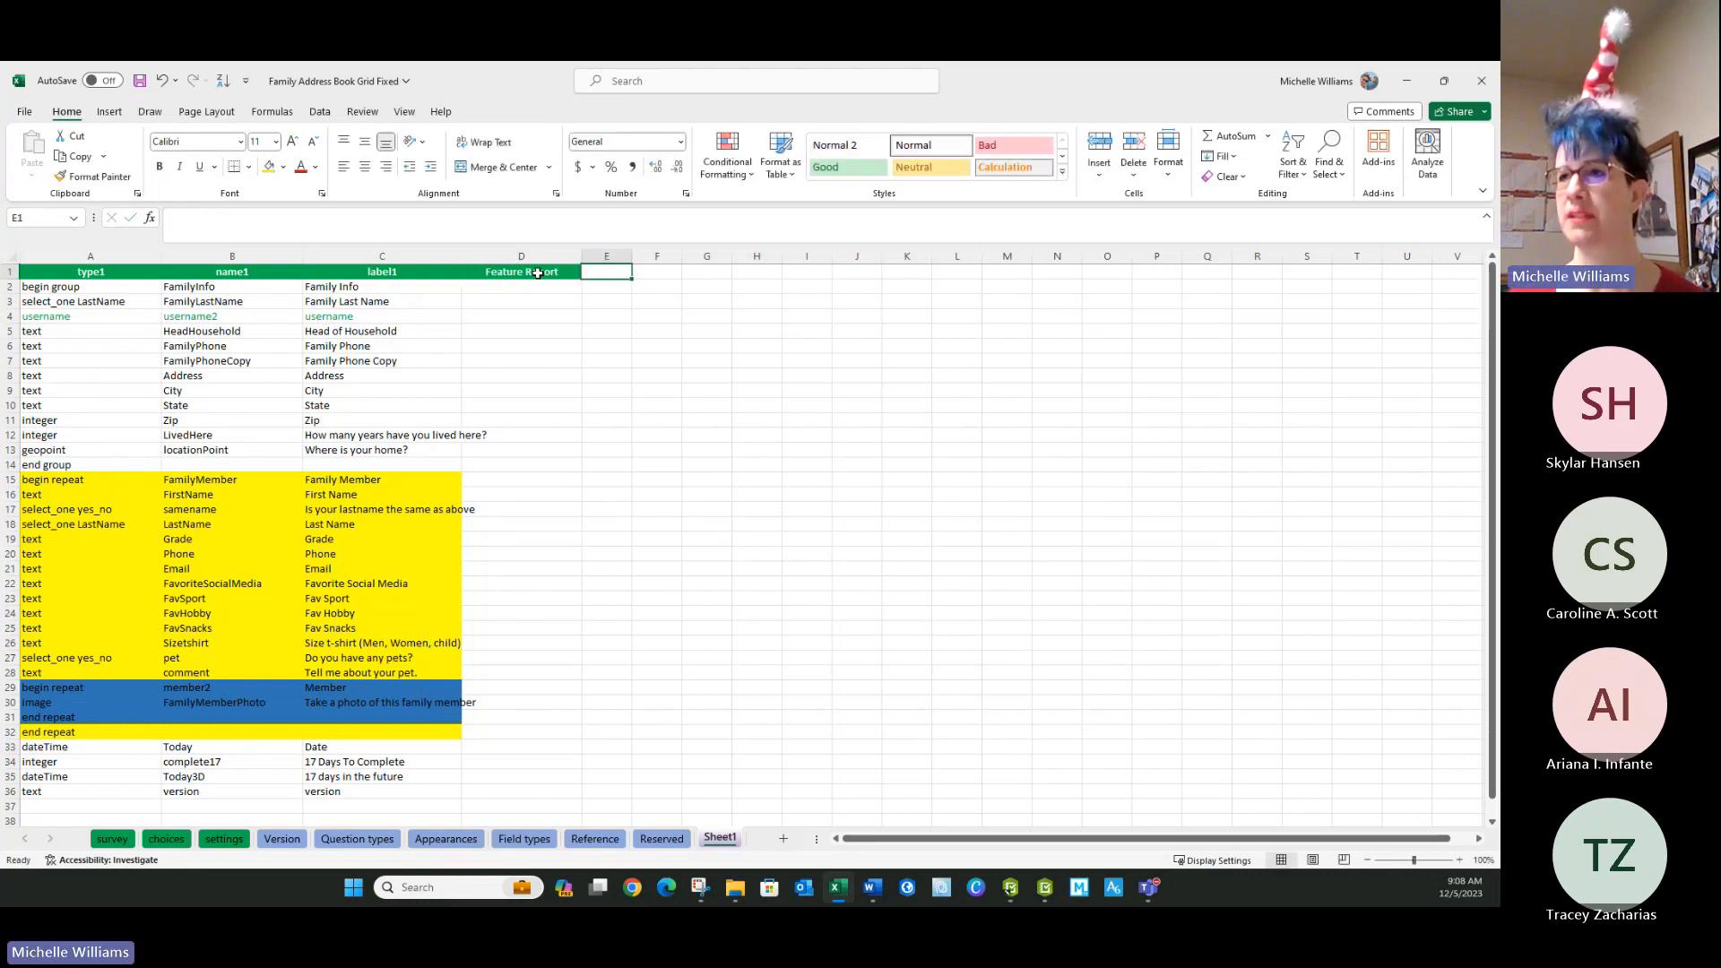
# Enter the header Dashboard in cell E1 and widen column E to fit it.
pyautogui.write('Dash')
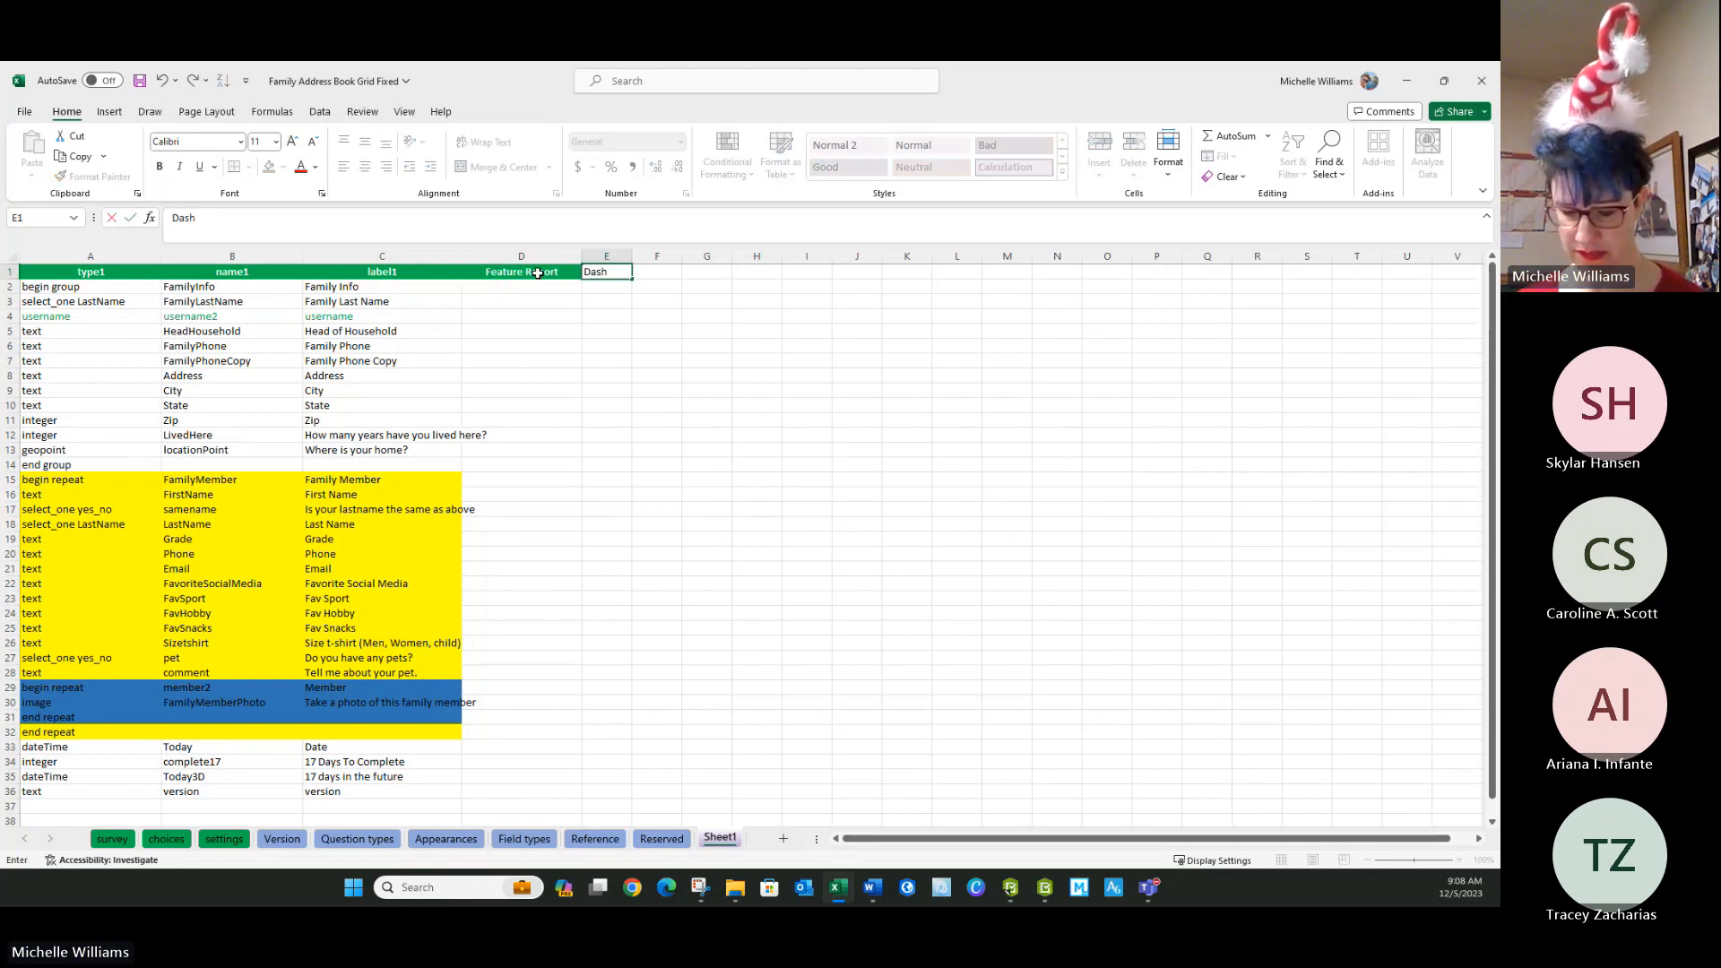
pyautogui.write('board')
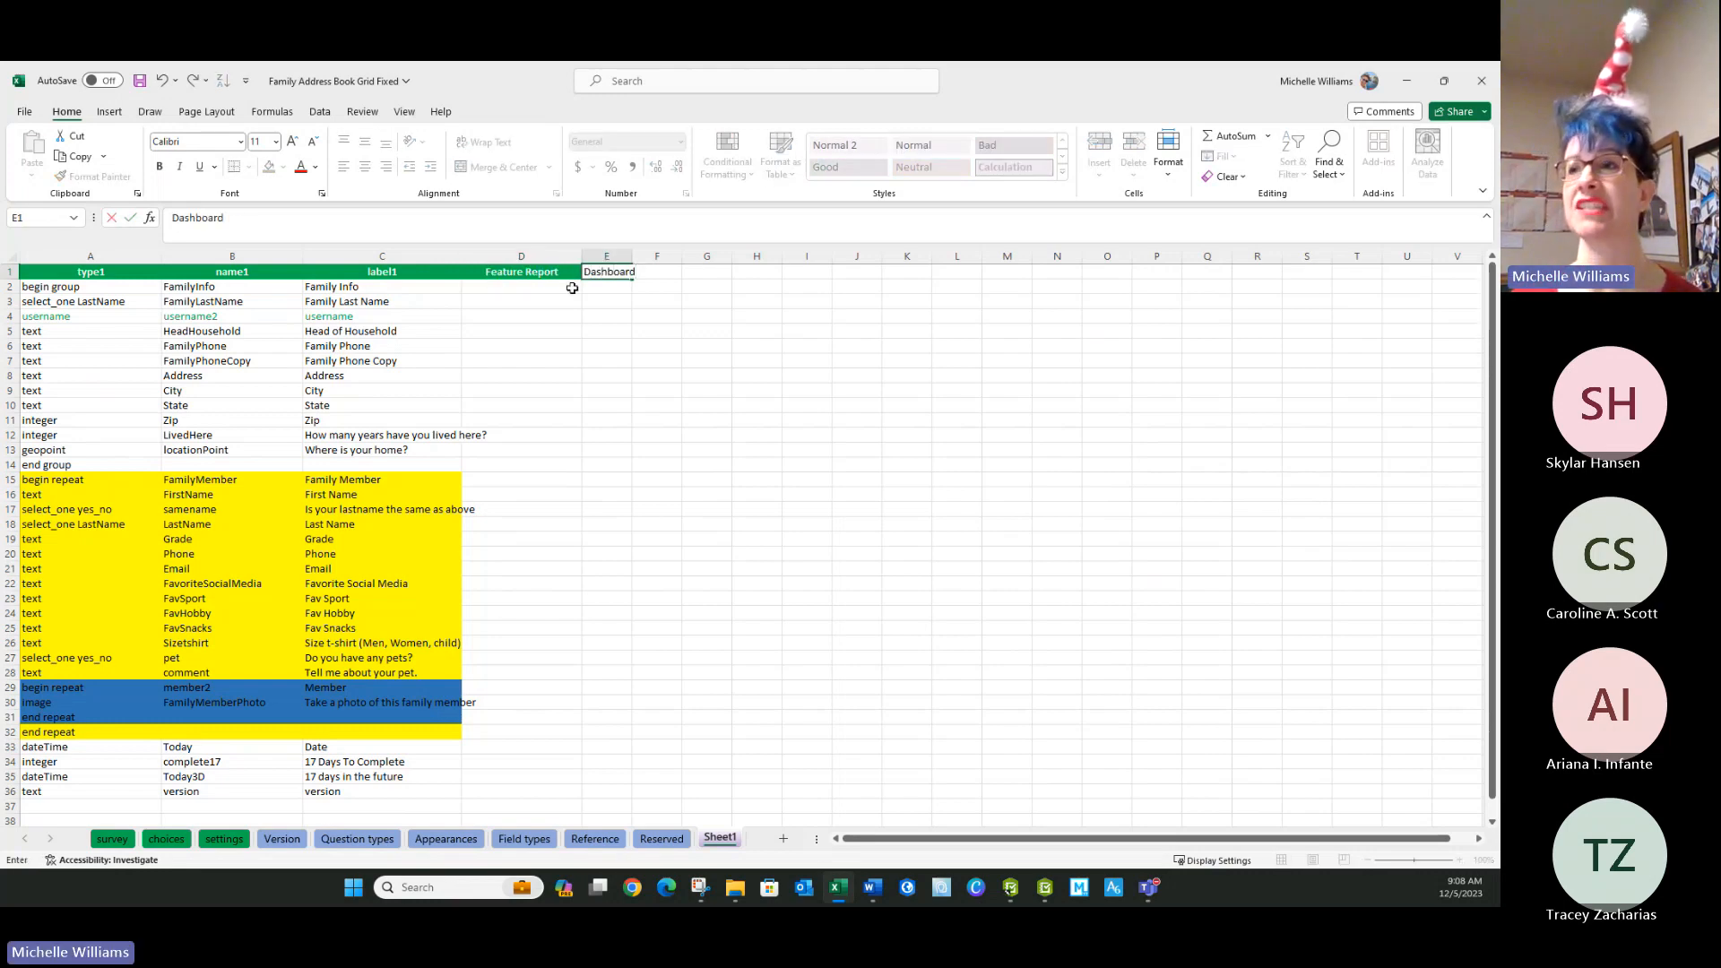
pyautogui.click(571, 289)
pyautogui.moveTo(633, 256); pyautogui.dragTo(689, 257)
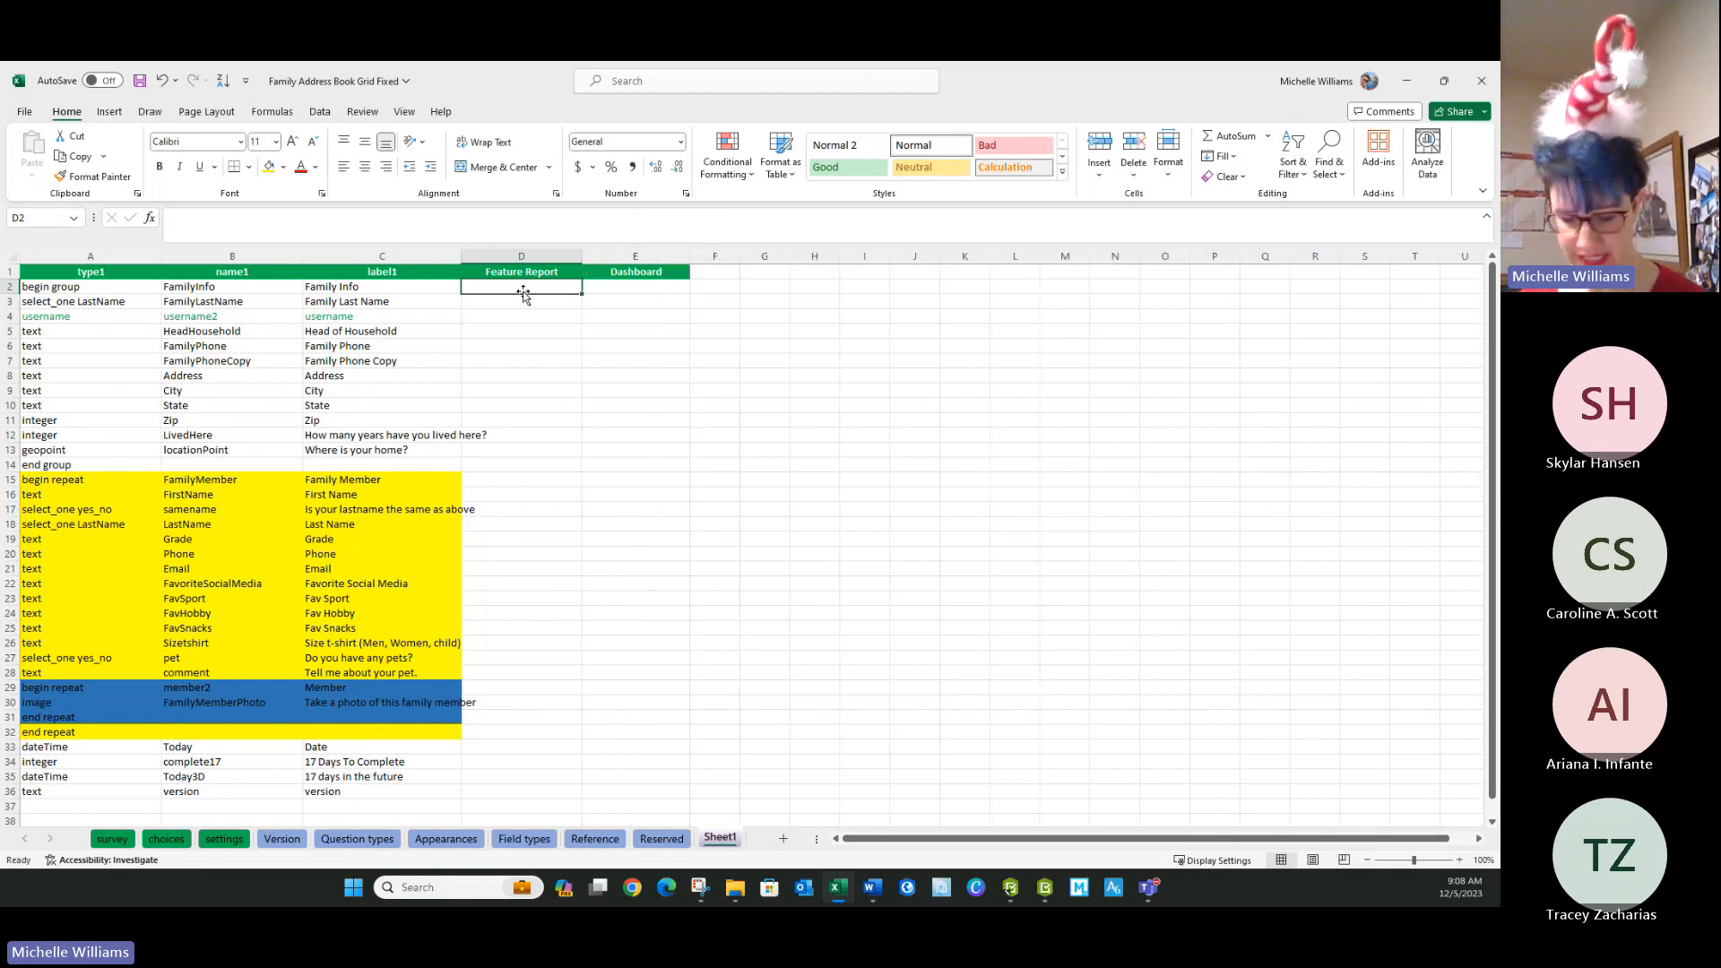
pyautogui.write('view')
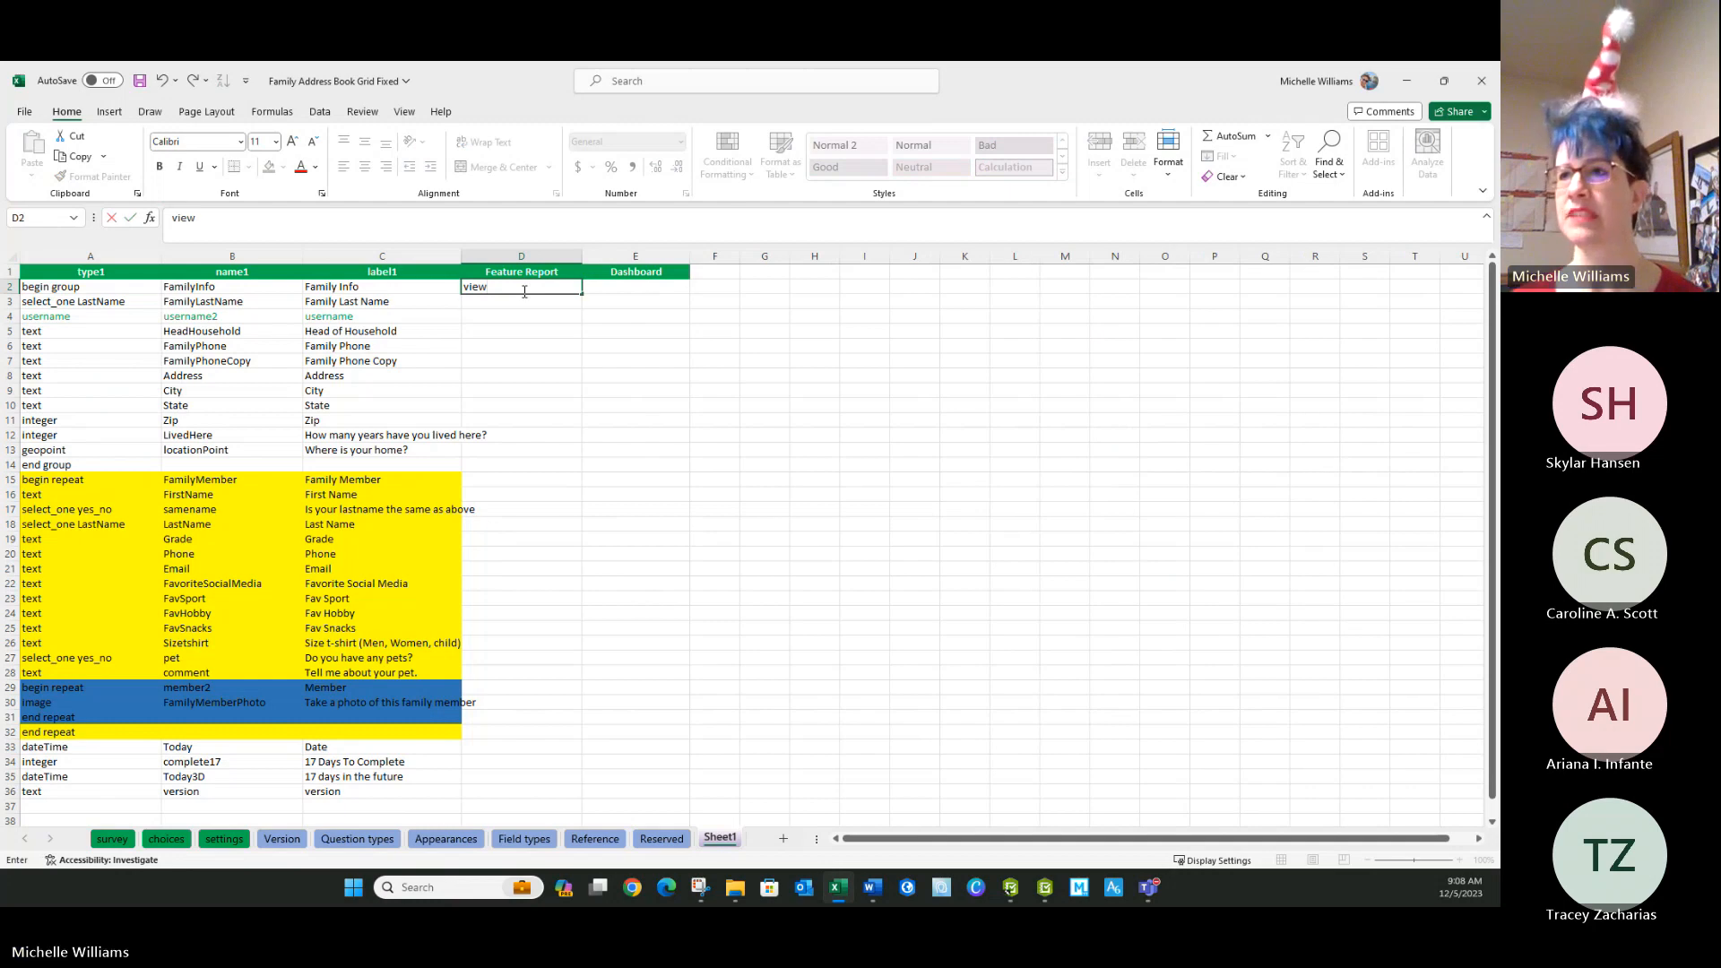
pyautogui.press('Return')
pyautogui.write('edit')
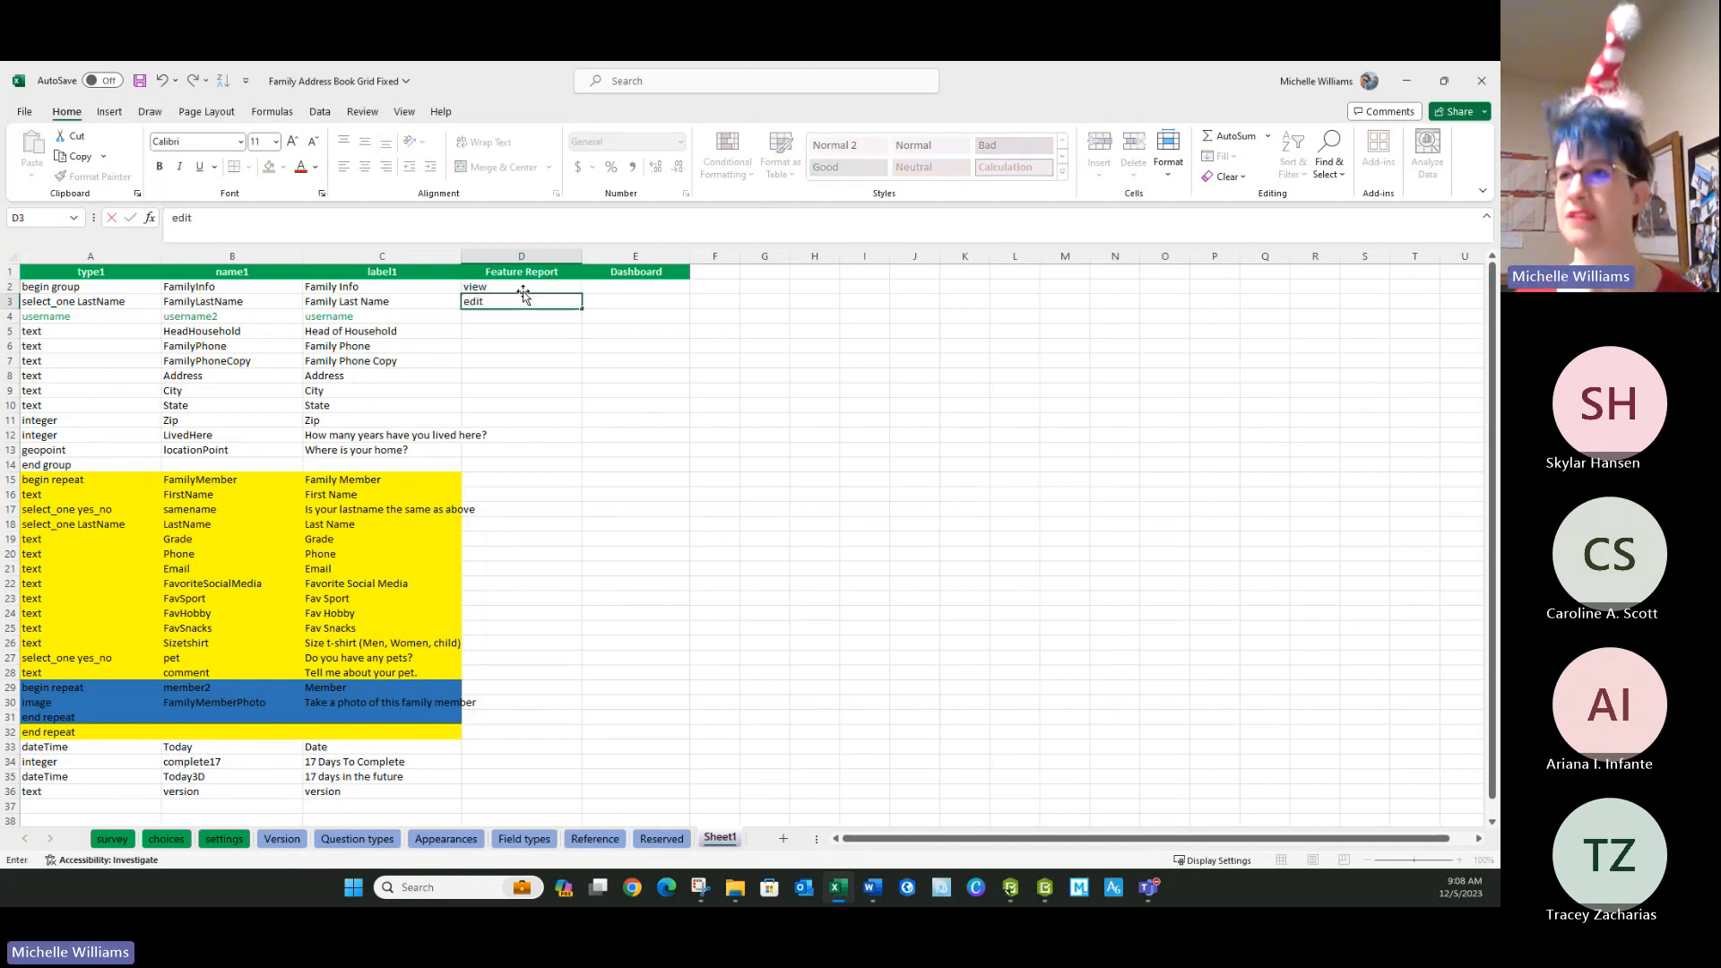
pyautogui.press('Return')
pyautogui.moveTo(524, 287); pyautogui.dragTo(538, 304)
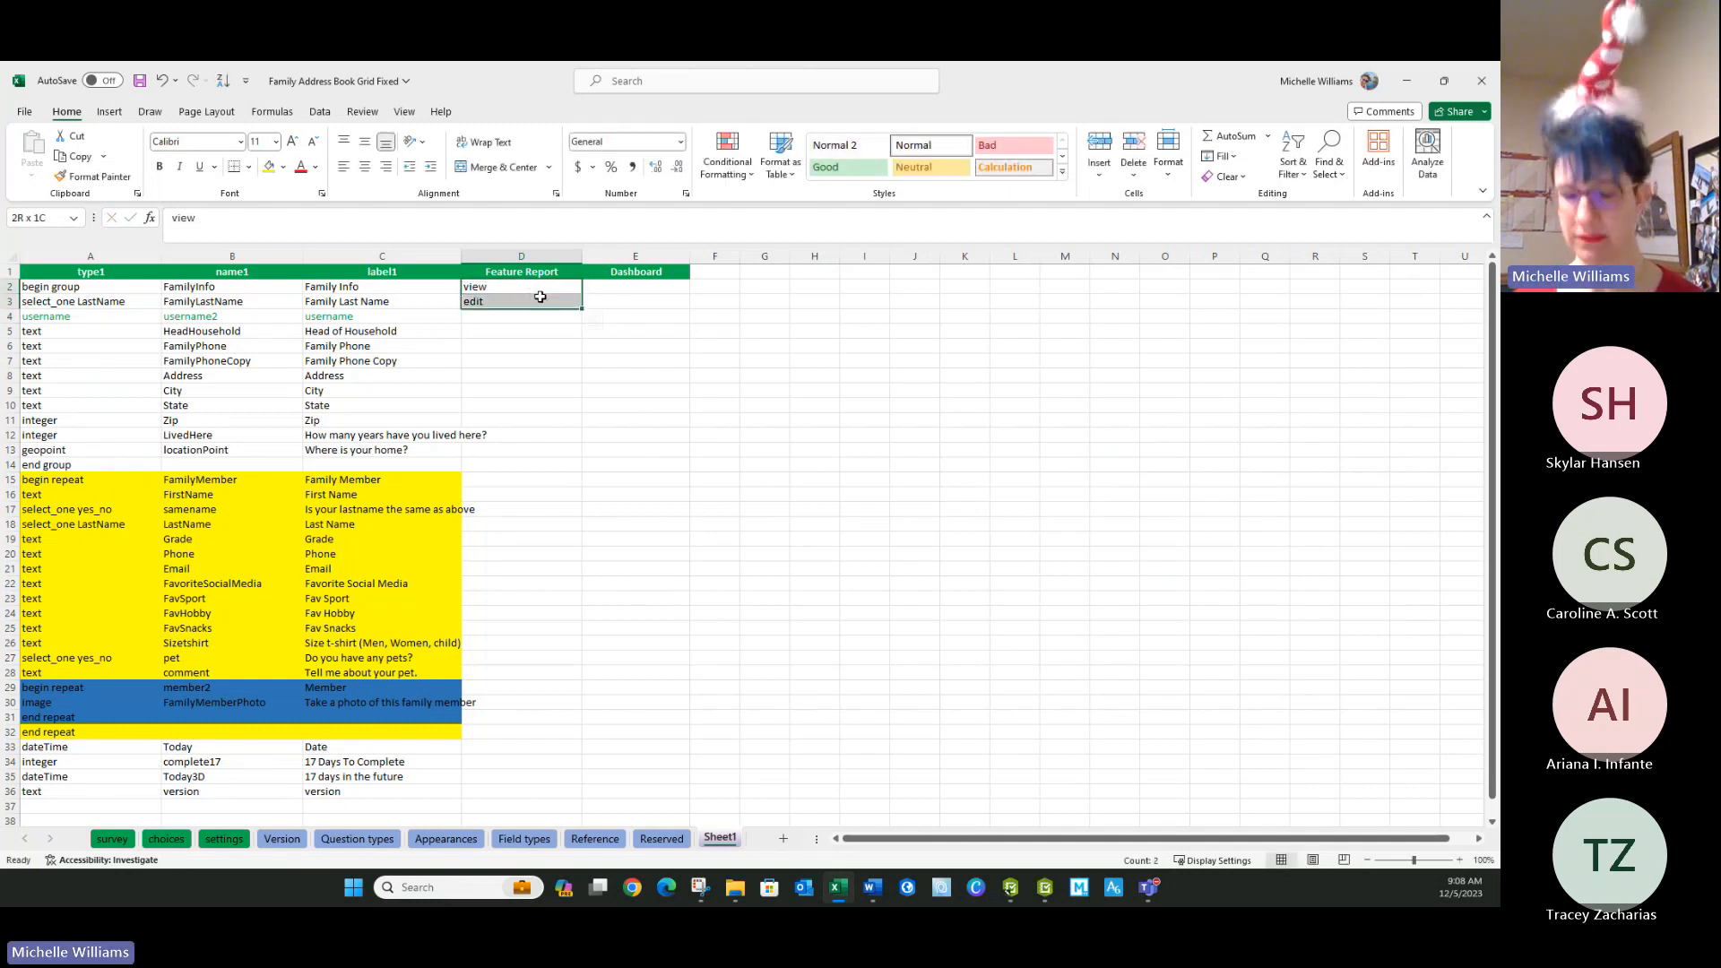
pyautogui.press('BackSpace')
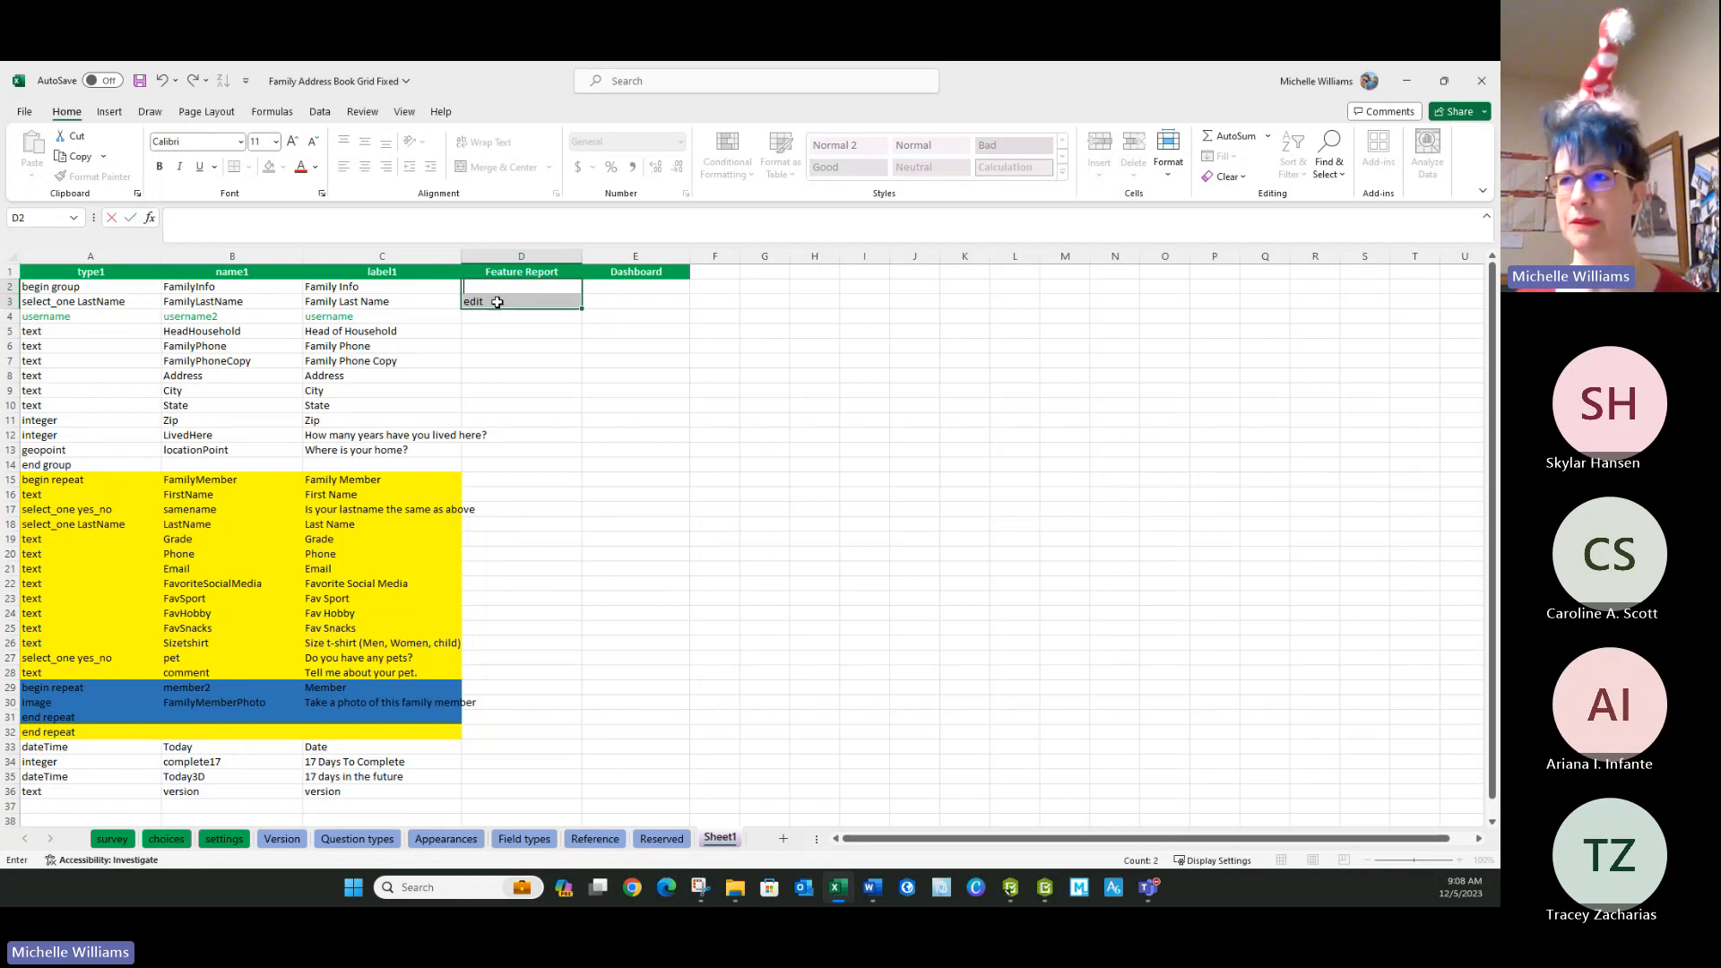
pyautogui.click(494, 306)
pyautogui.press('Delete')
# Mark the Feature Report column with x in D2, D5, D8 and D10, beside Family Info, Head of Household, Address and State.
pyautogui.click(473, 285)
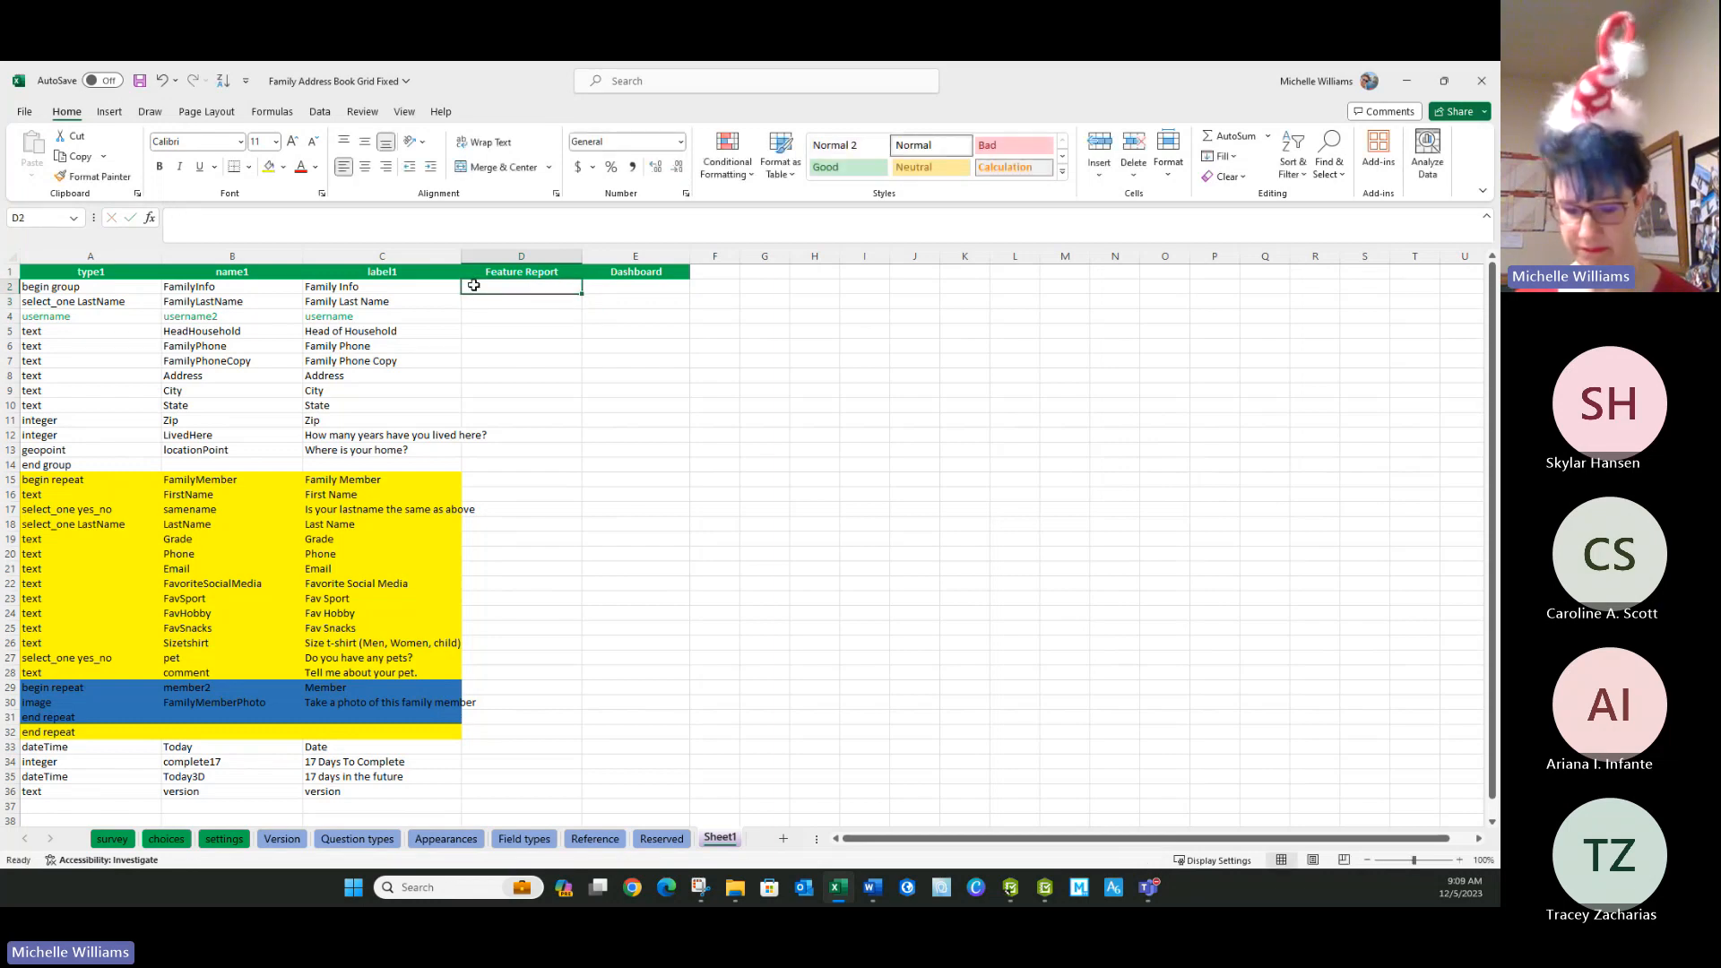
pyautogui.write('x')
pyautogui.press('Down')
pyautogui.press('Down')
pyautogui.press('Down')
pyautogui.write('x')
pyautogui.press('Down')
pyautogui.press('Down')
pyautogui.press('Down')
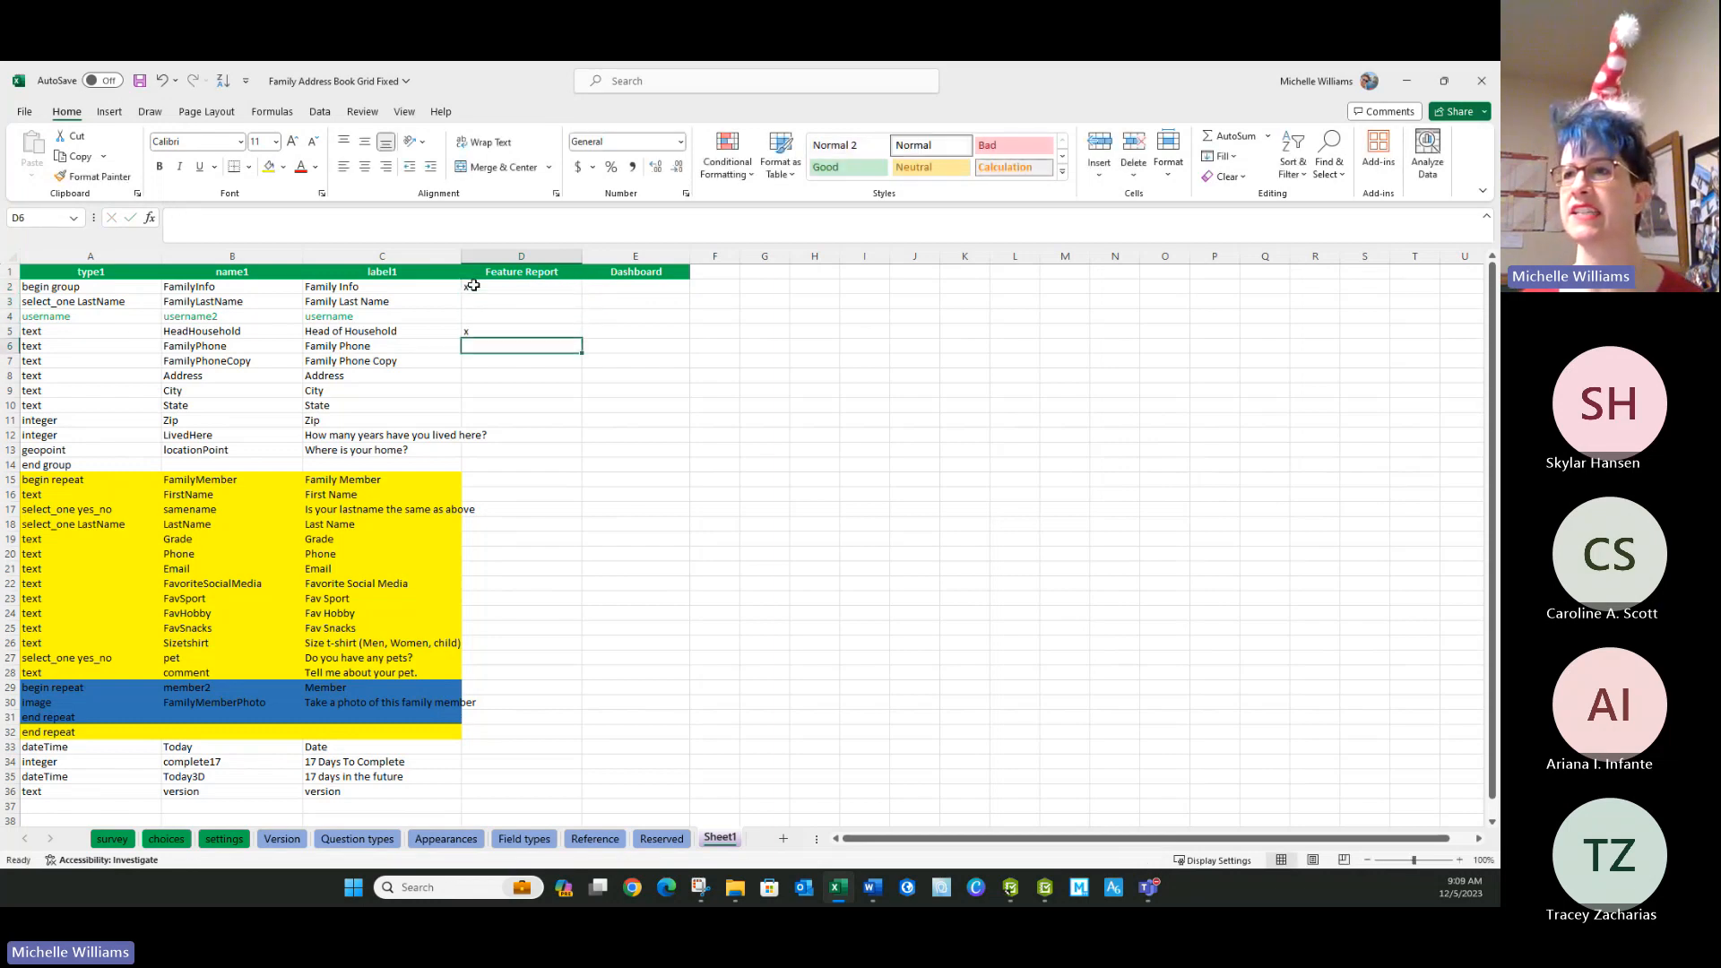
pyautogui.write('x')
pyautogui.press('Down')
pyautogui.press('Down')
pyautogui.write('x')
pyautogui.press('Down')
pyautogui.press('Down')
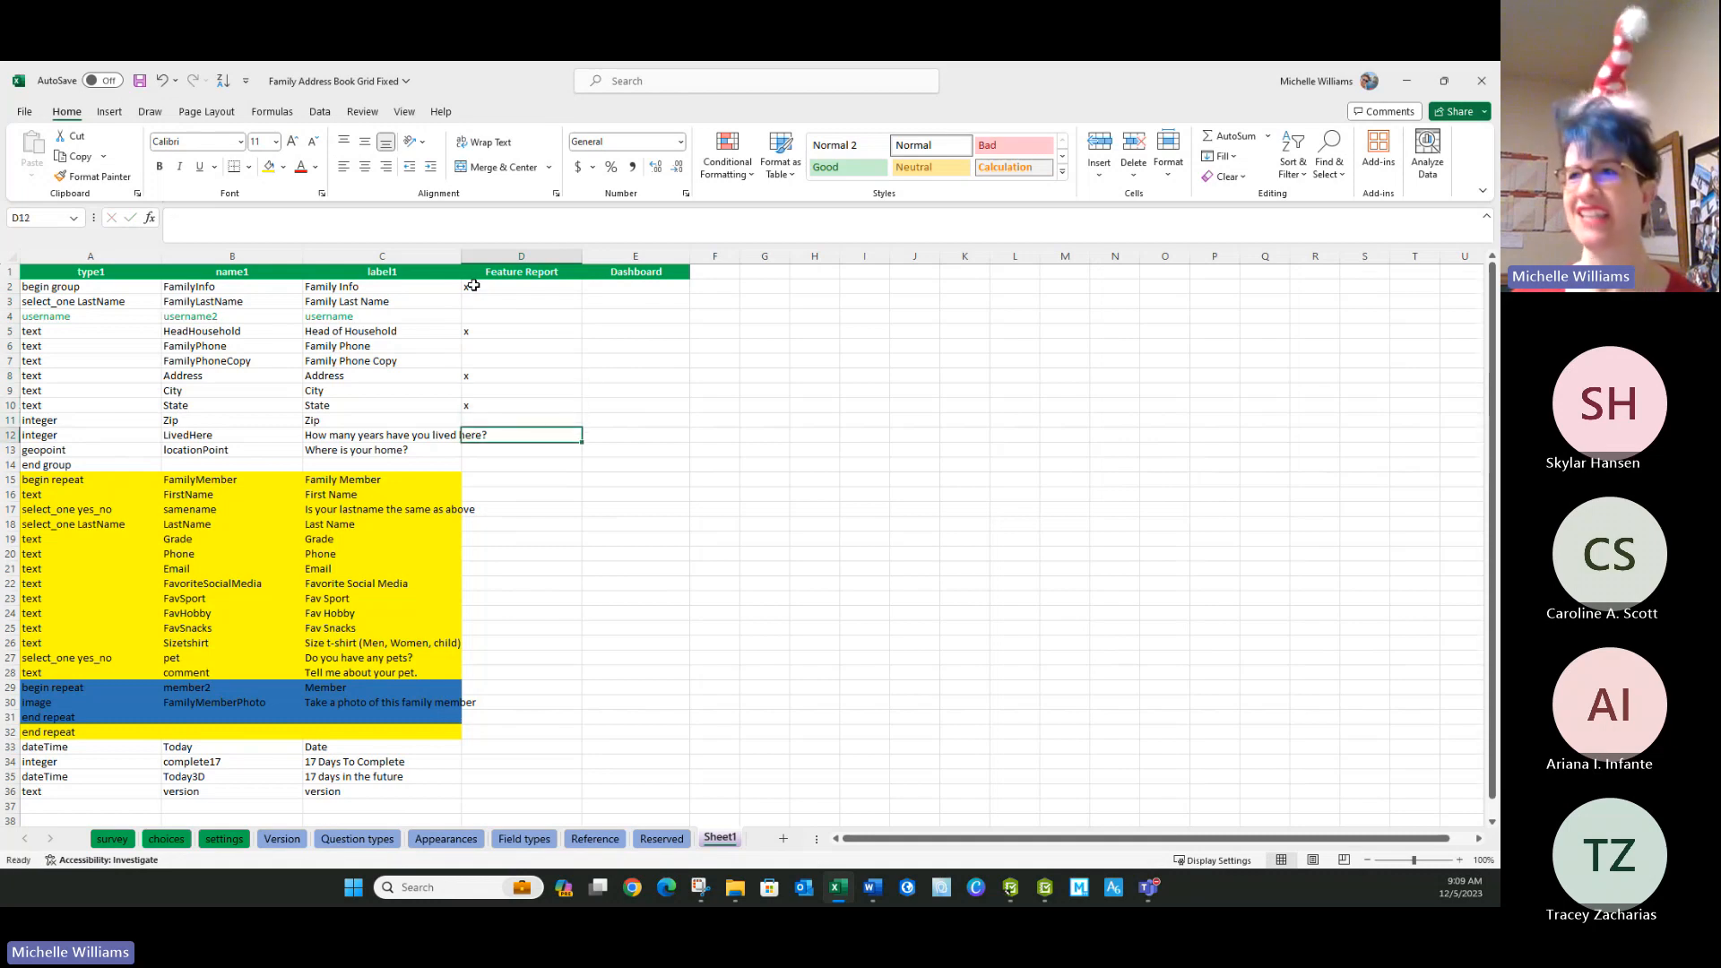
# Widen column F and enter the header EB or WAB in cell F1.
pyautogui.click(649, 286)
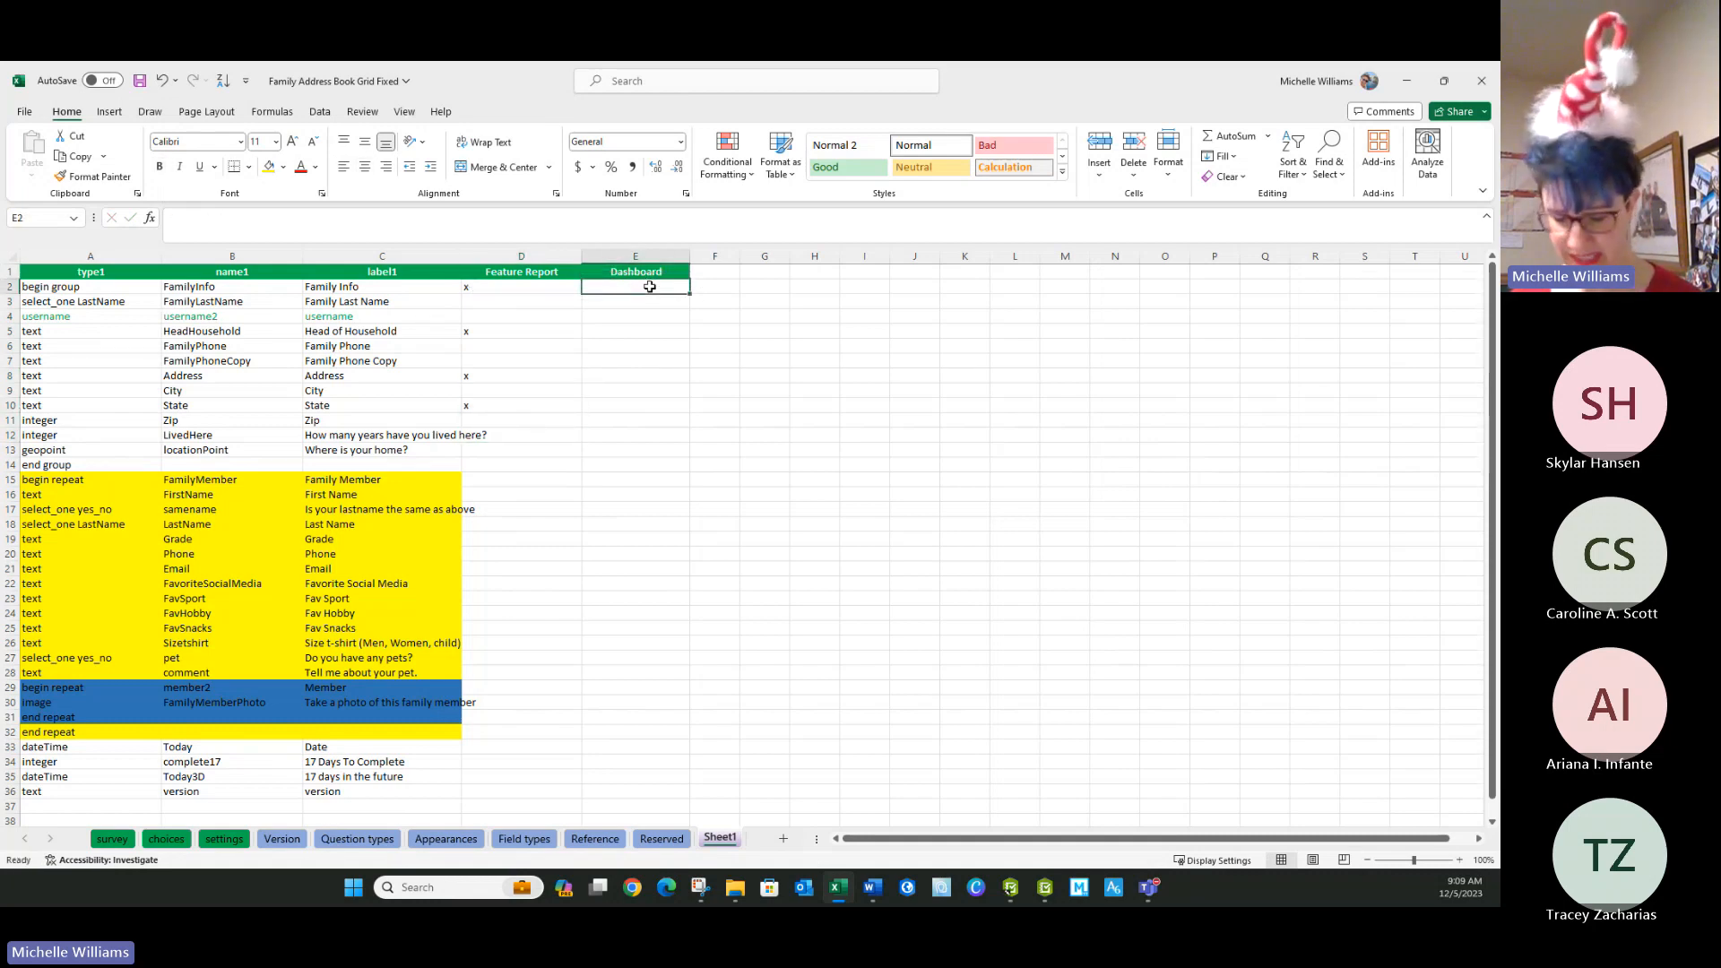
pyautogui.click(714, 271)
pyautogui.moveTo(740, 256); pyautogui.dragTo(803, 253)
pyautogui.write('EB o')
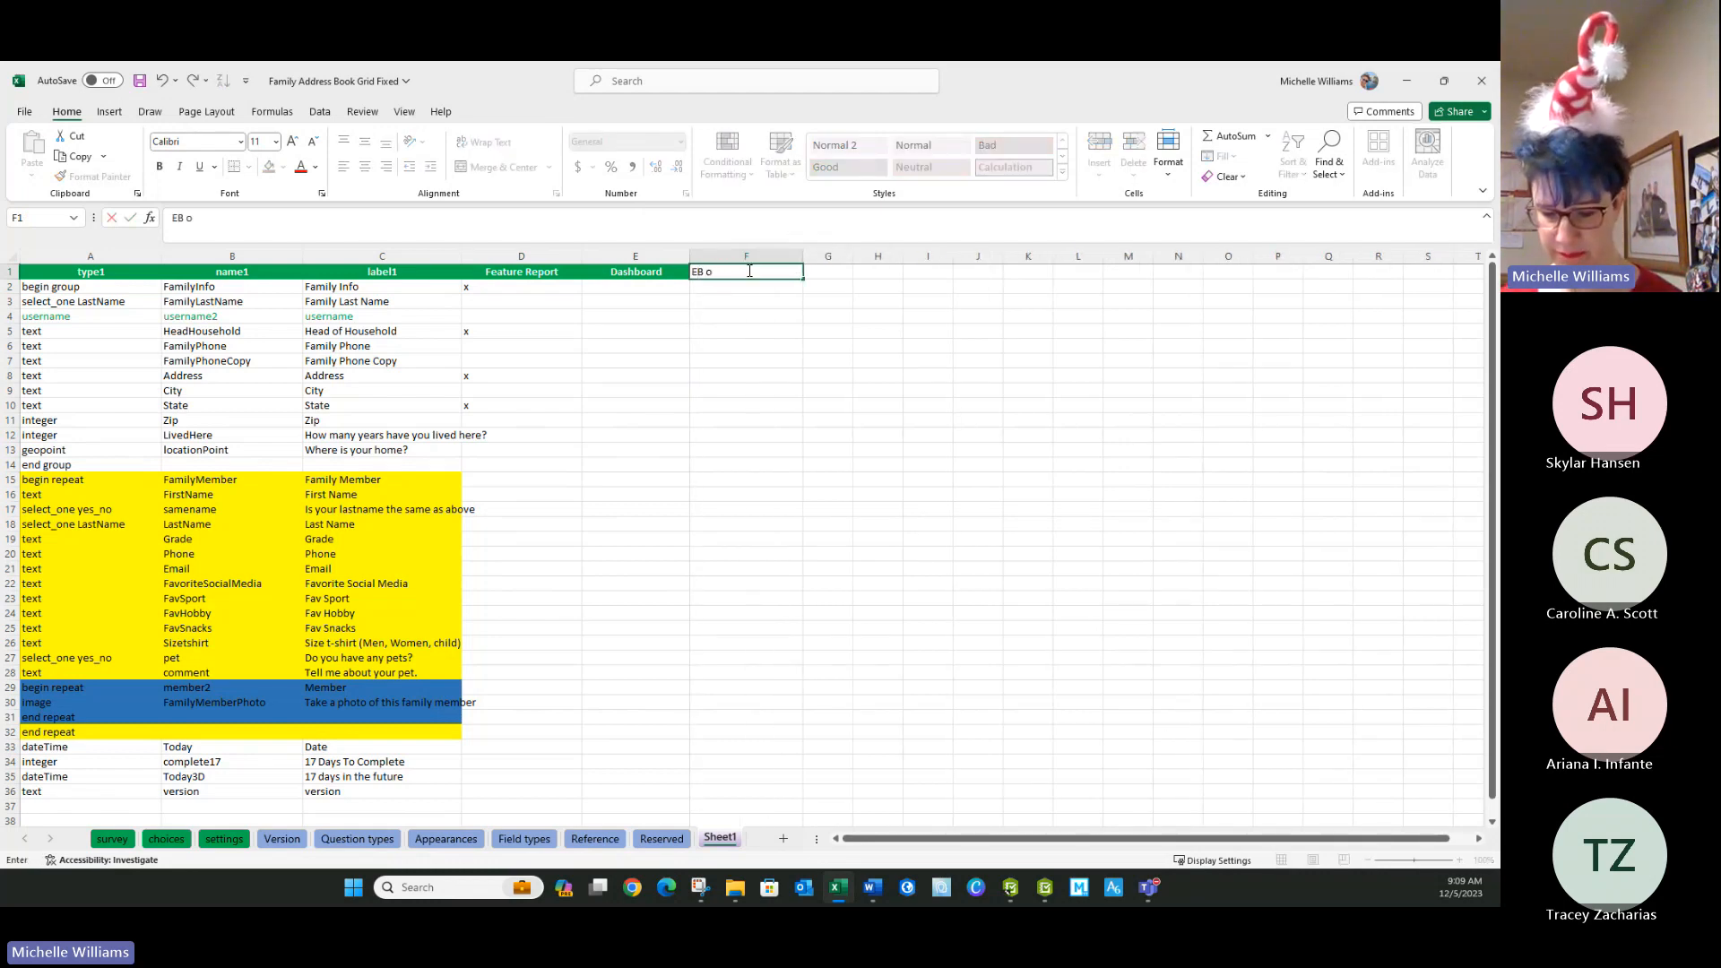
pyautogui.write('r WAB')
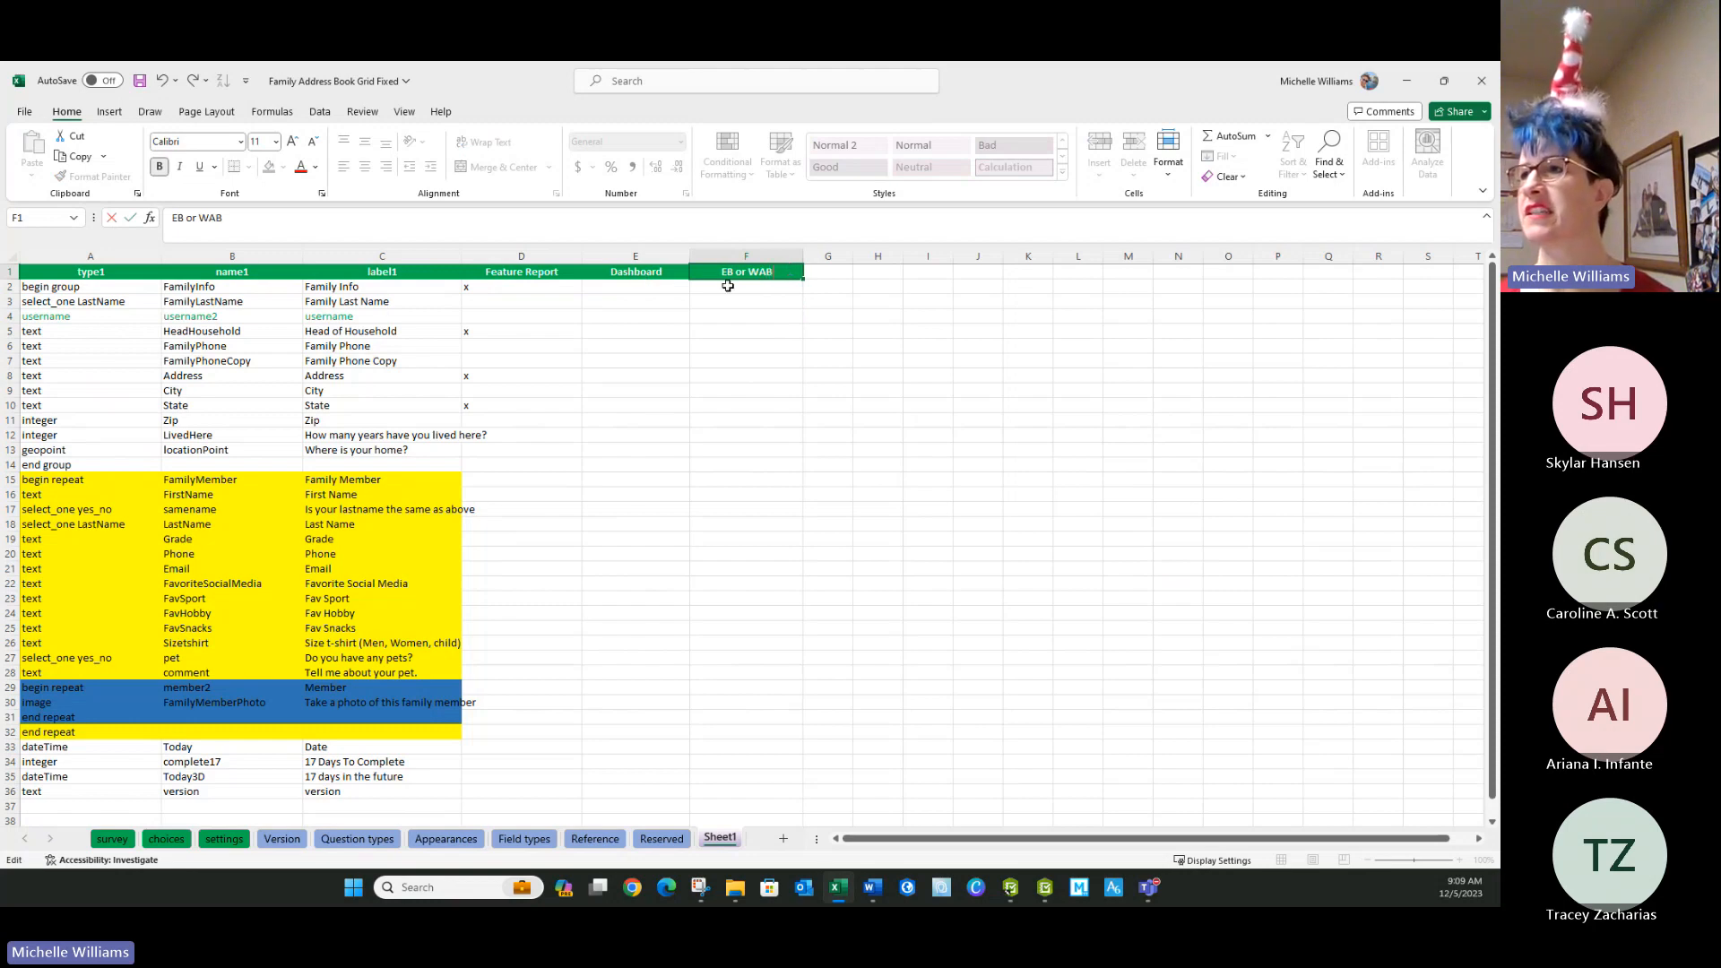
pyautogui.press('Return')
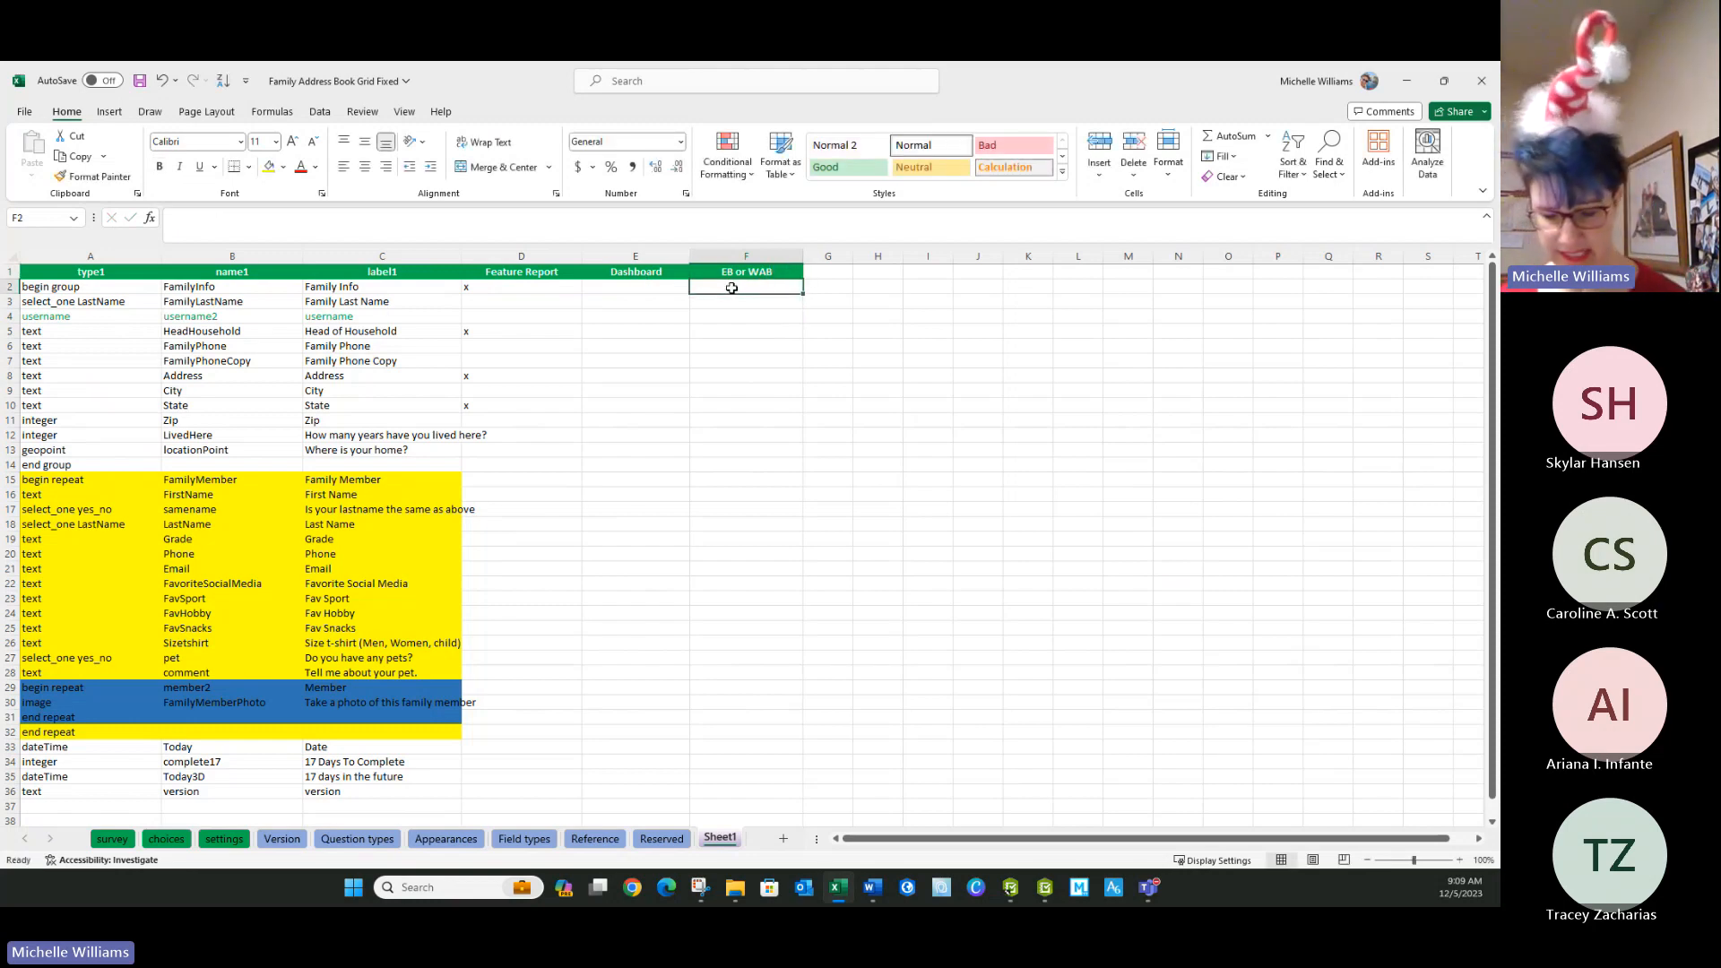
# In the EB or WAB column, enter view in F2 and edit in F3 and F16.
pyautogui.write('view')
pyautogui.press('Return')
pyautogui.write('edit')
pyautogui.press('Return')
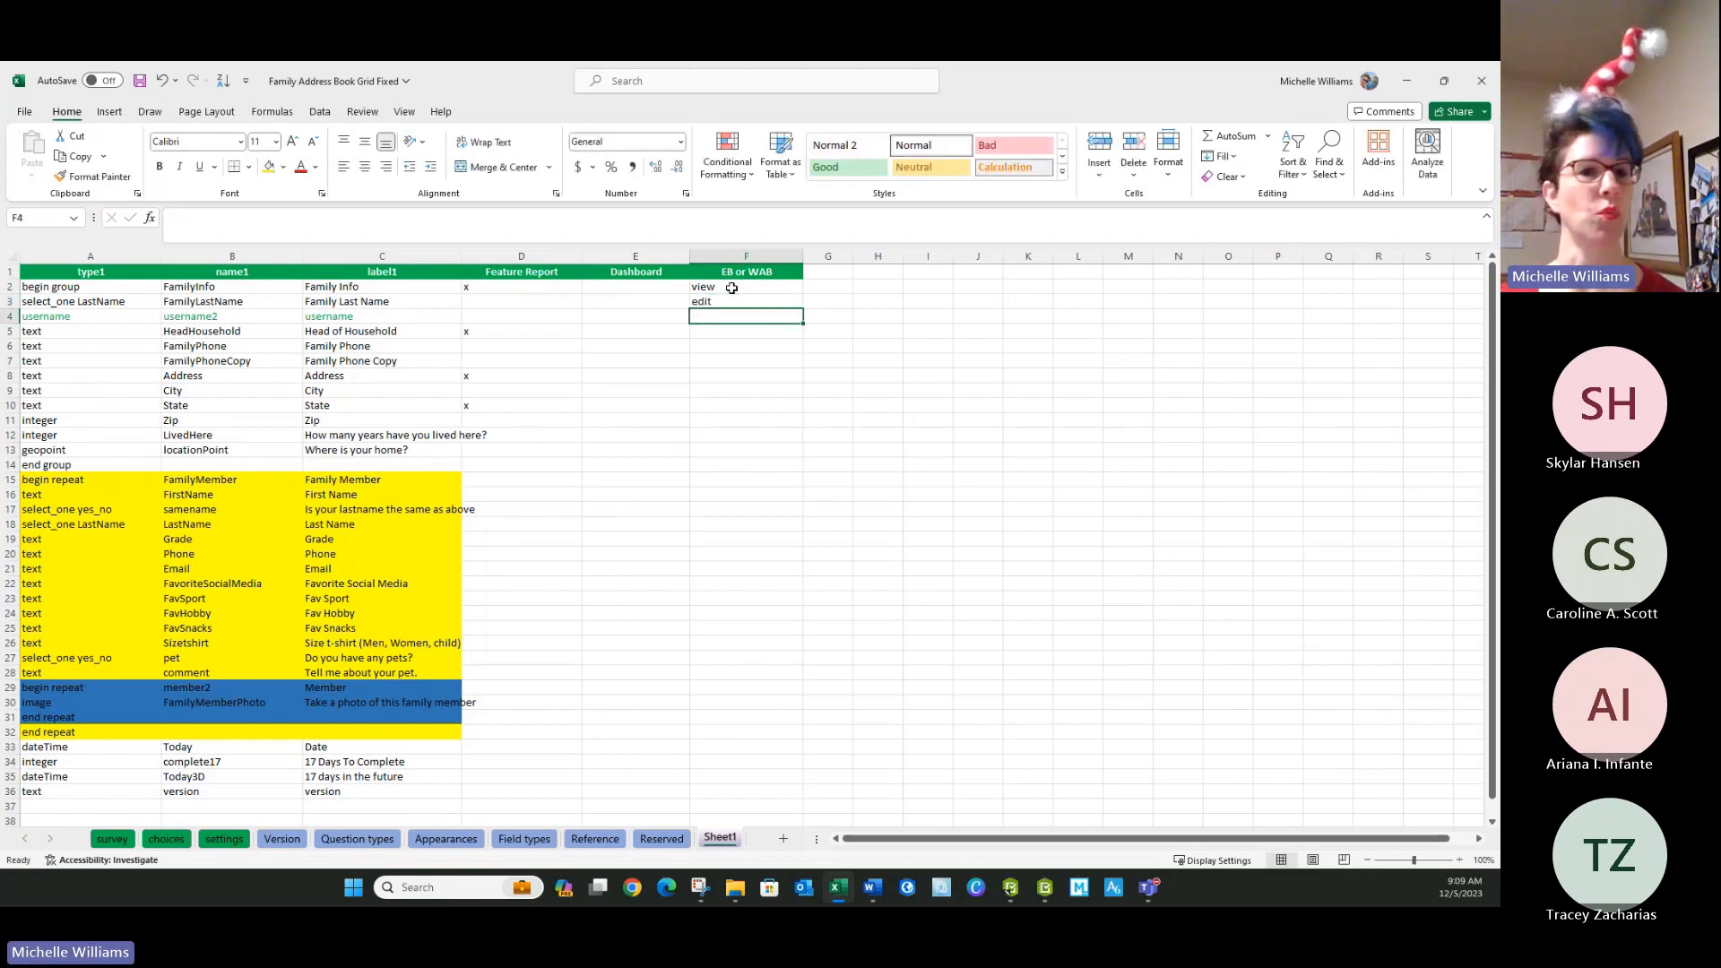
pyautogui.press('Down')
pyautogui.press('Down')
pyautogui.press('Down')
pyautogui.press('Down')
pyautogui.press('Down')
pyautogui.press('Down')
pyautogui.press('Down')
pyautogui.press('Down')
pyautogui.press('Down')
pyautogui.press('Down')
pyautogui.press('Down')
pyautogui.press('Down')
pyautogui.write('edit')
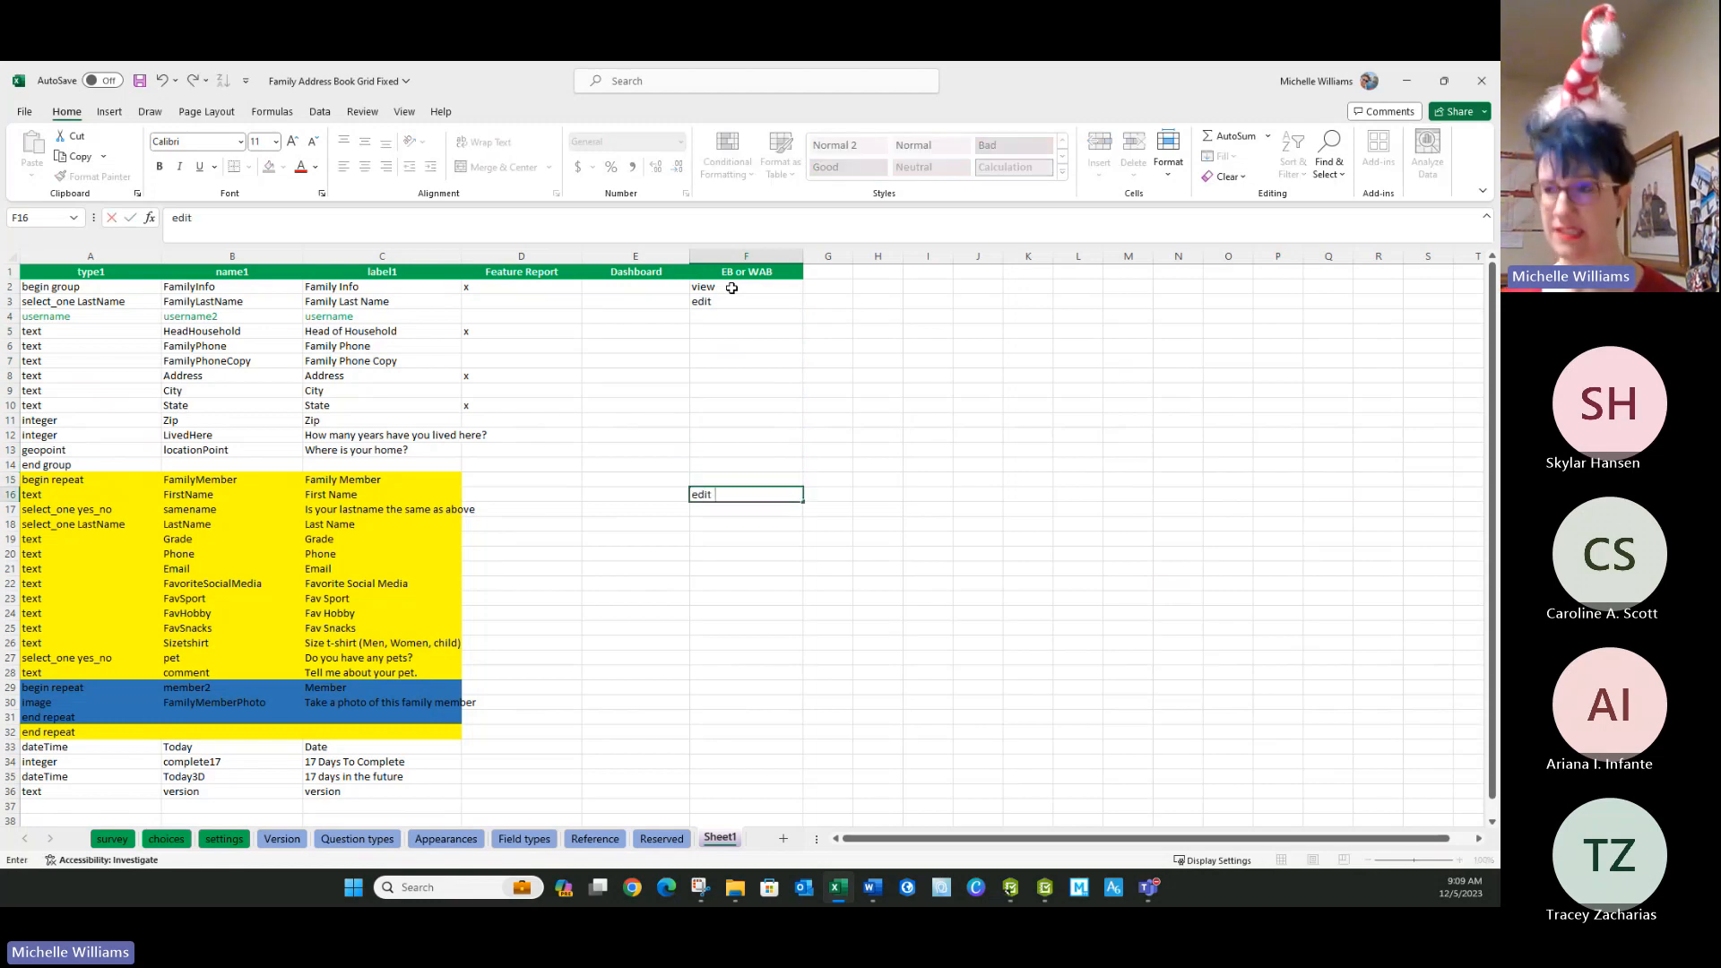
pyautogui.press('Return')
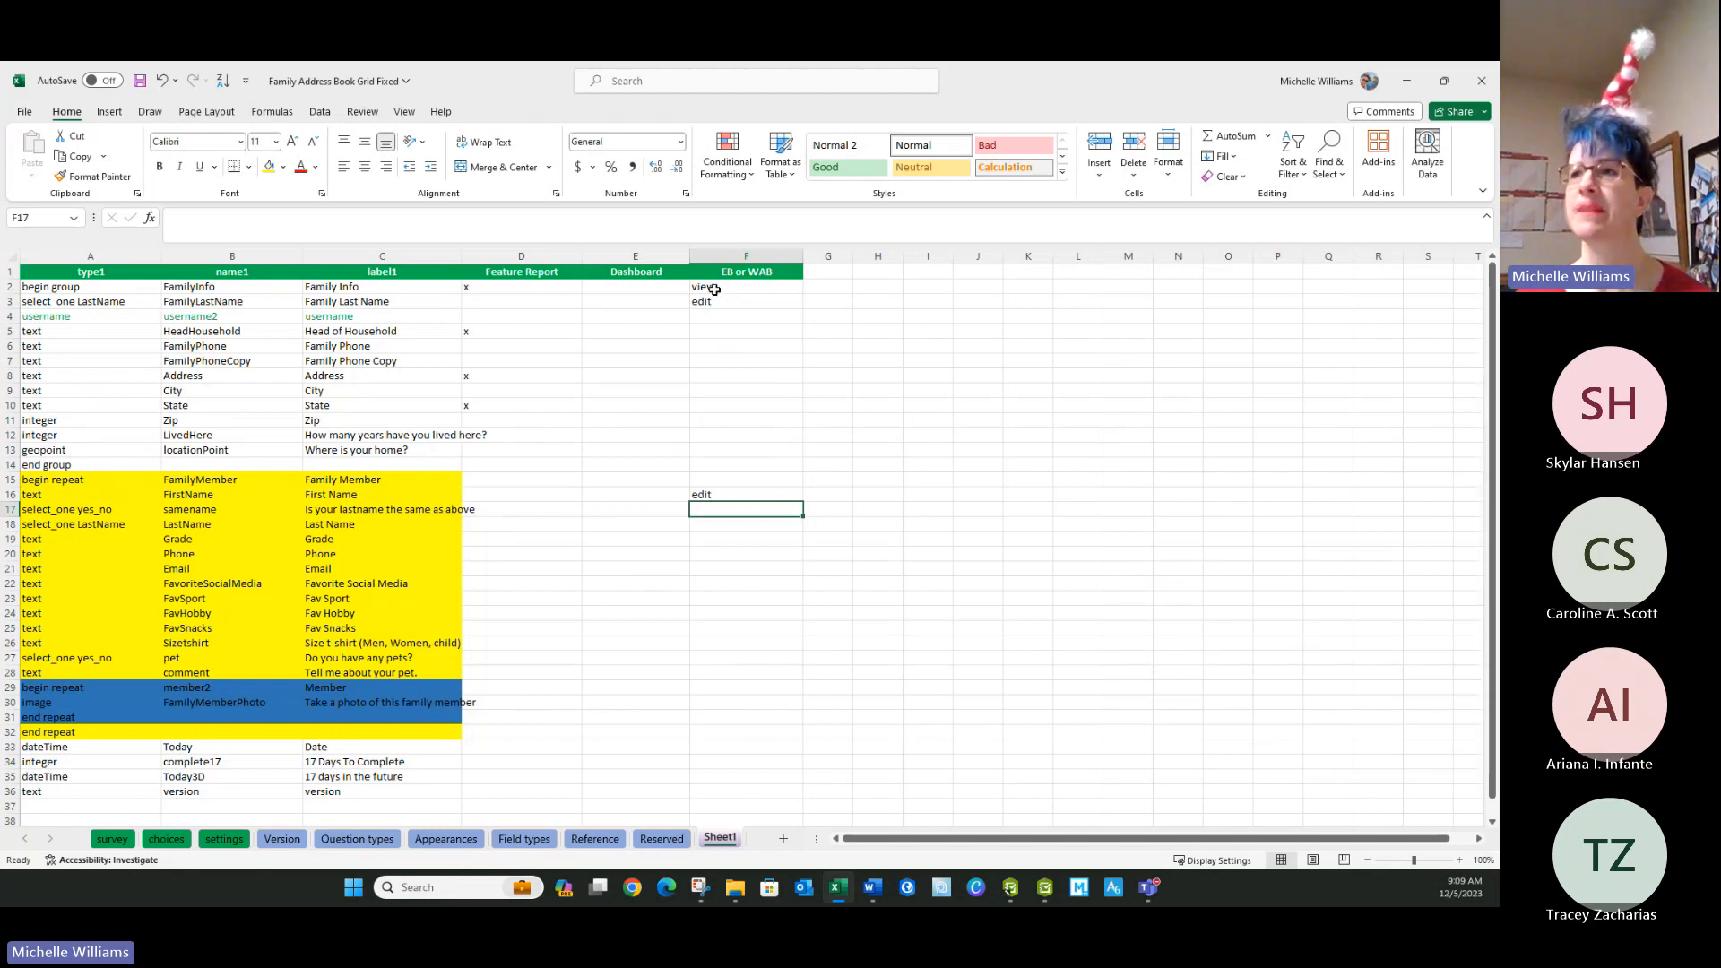
# Change the header in E1 to Dashboard TH, copy it into G1, and widen column G to fit.
pyautogui.doubleClick(681, 270)
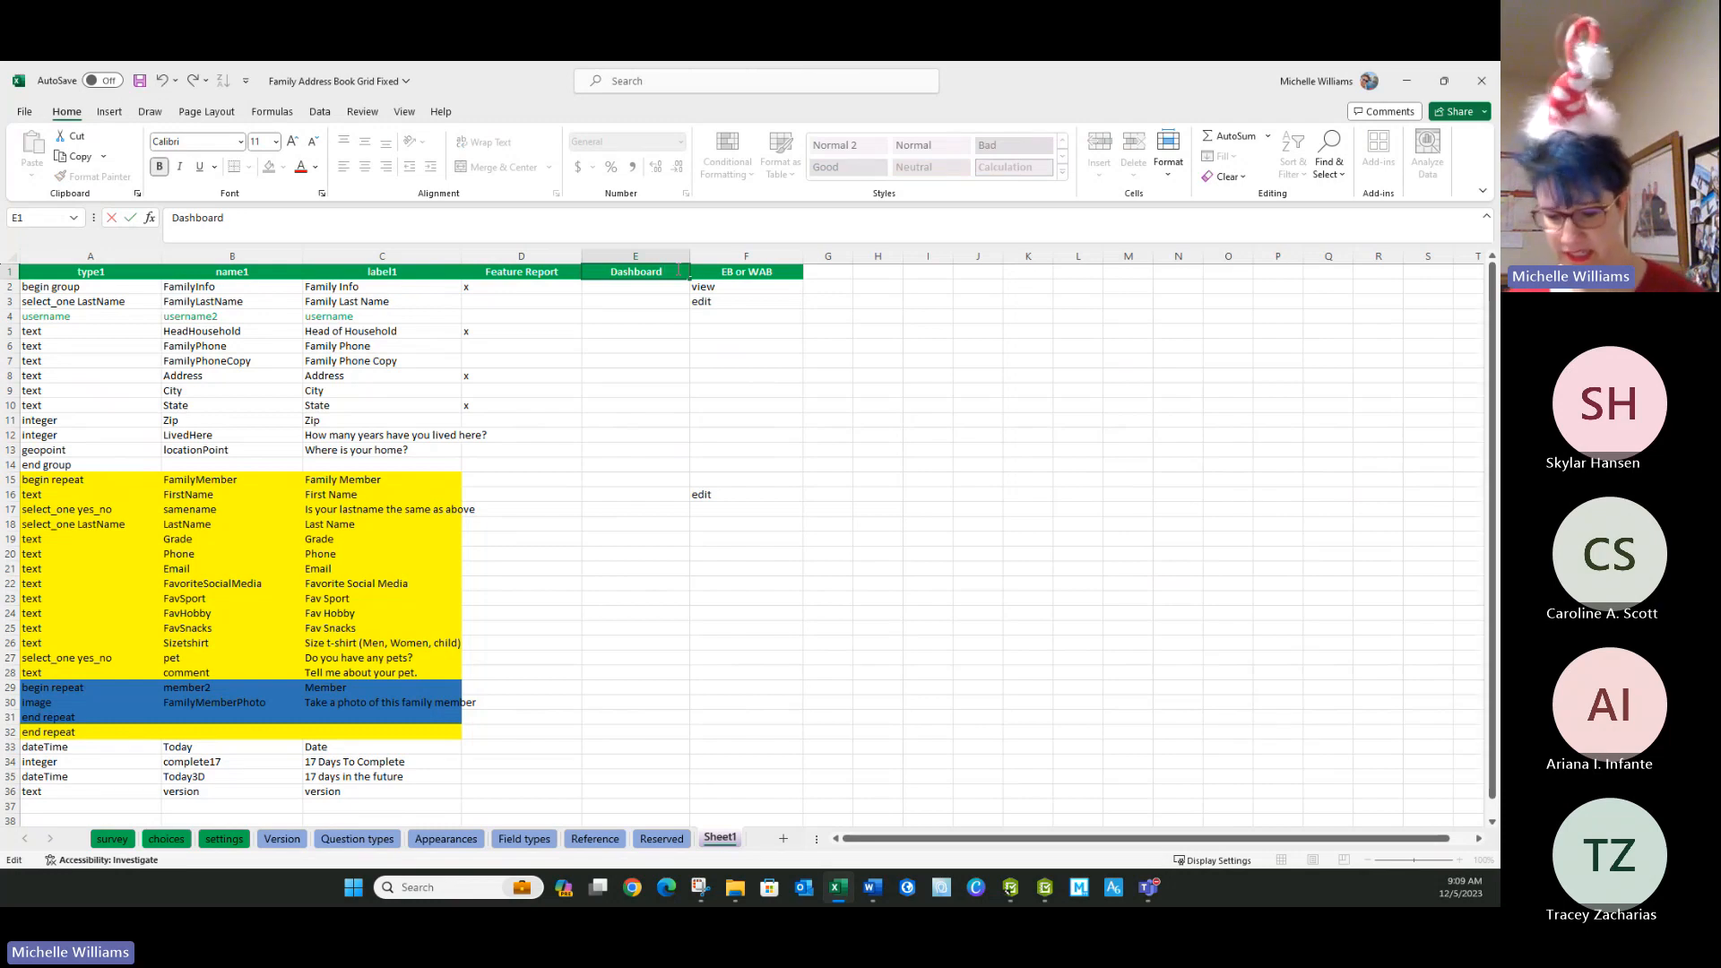
pyautogui.click(635, 331)
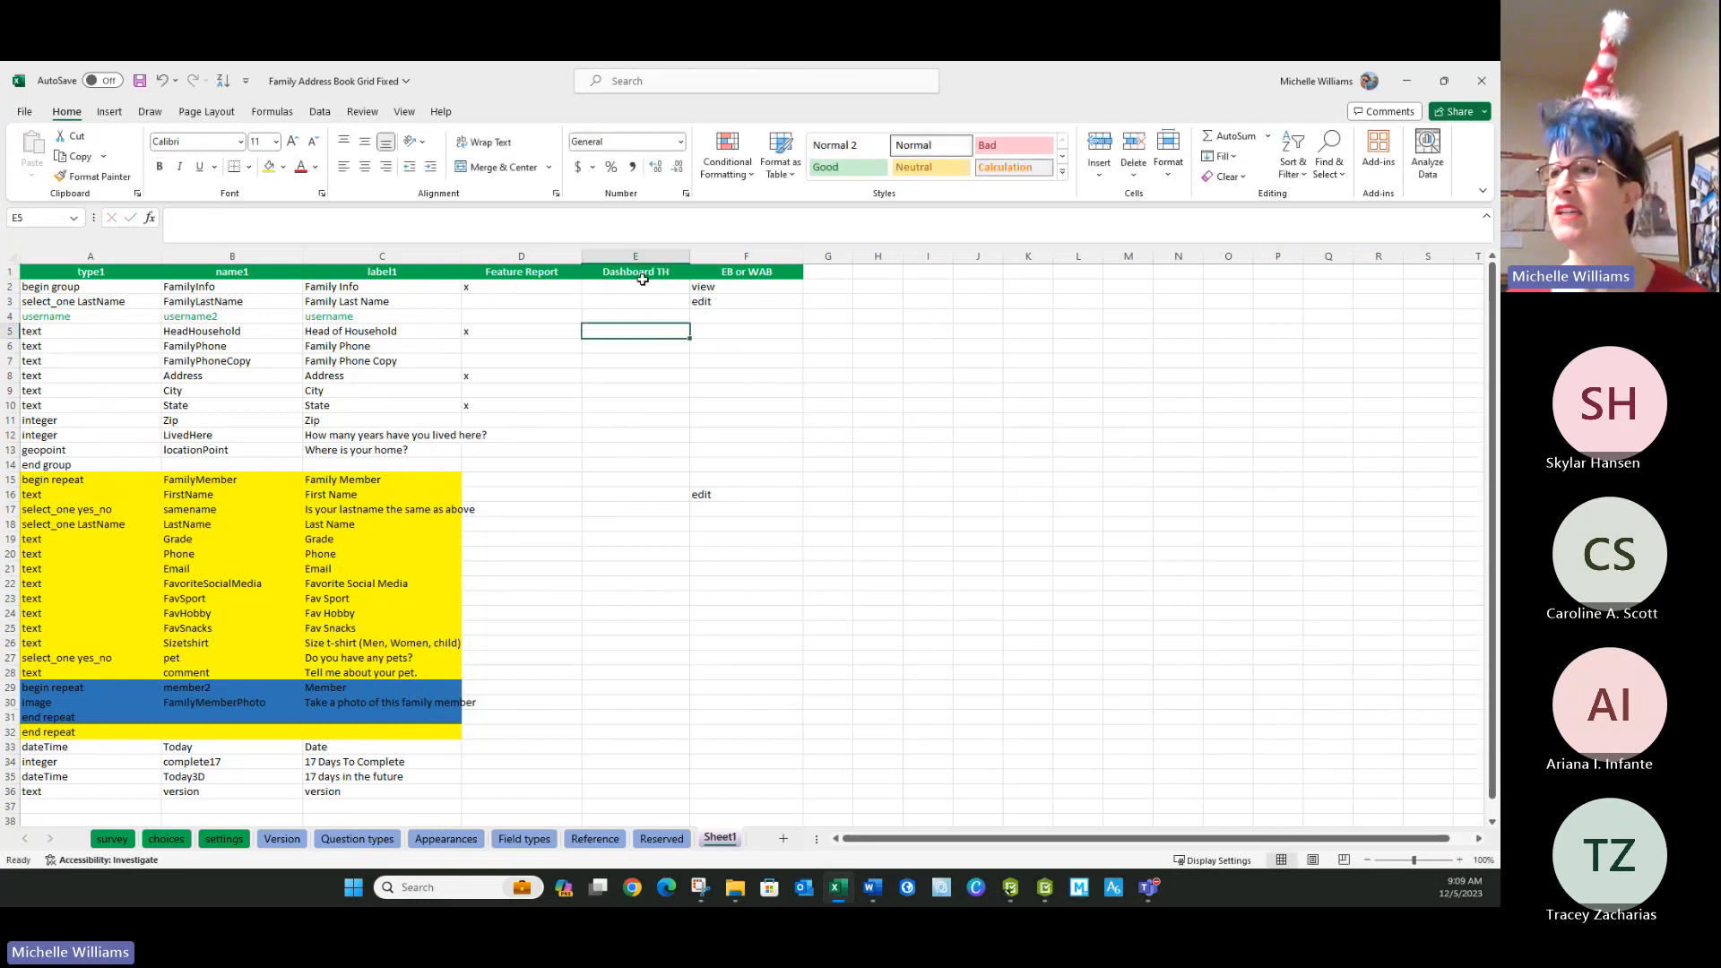
pyautogui.click(656, 271)
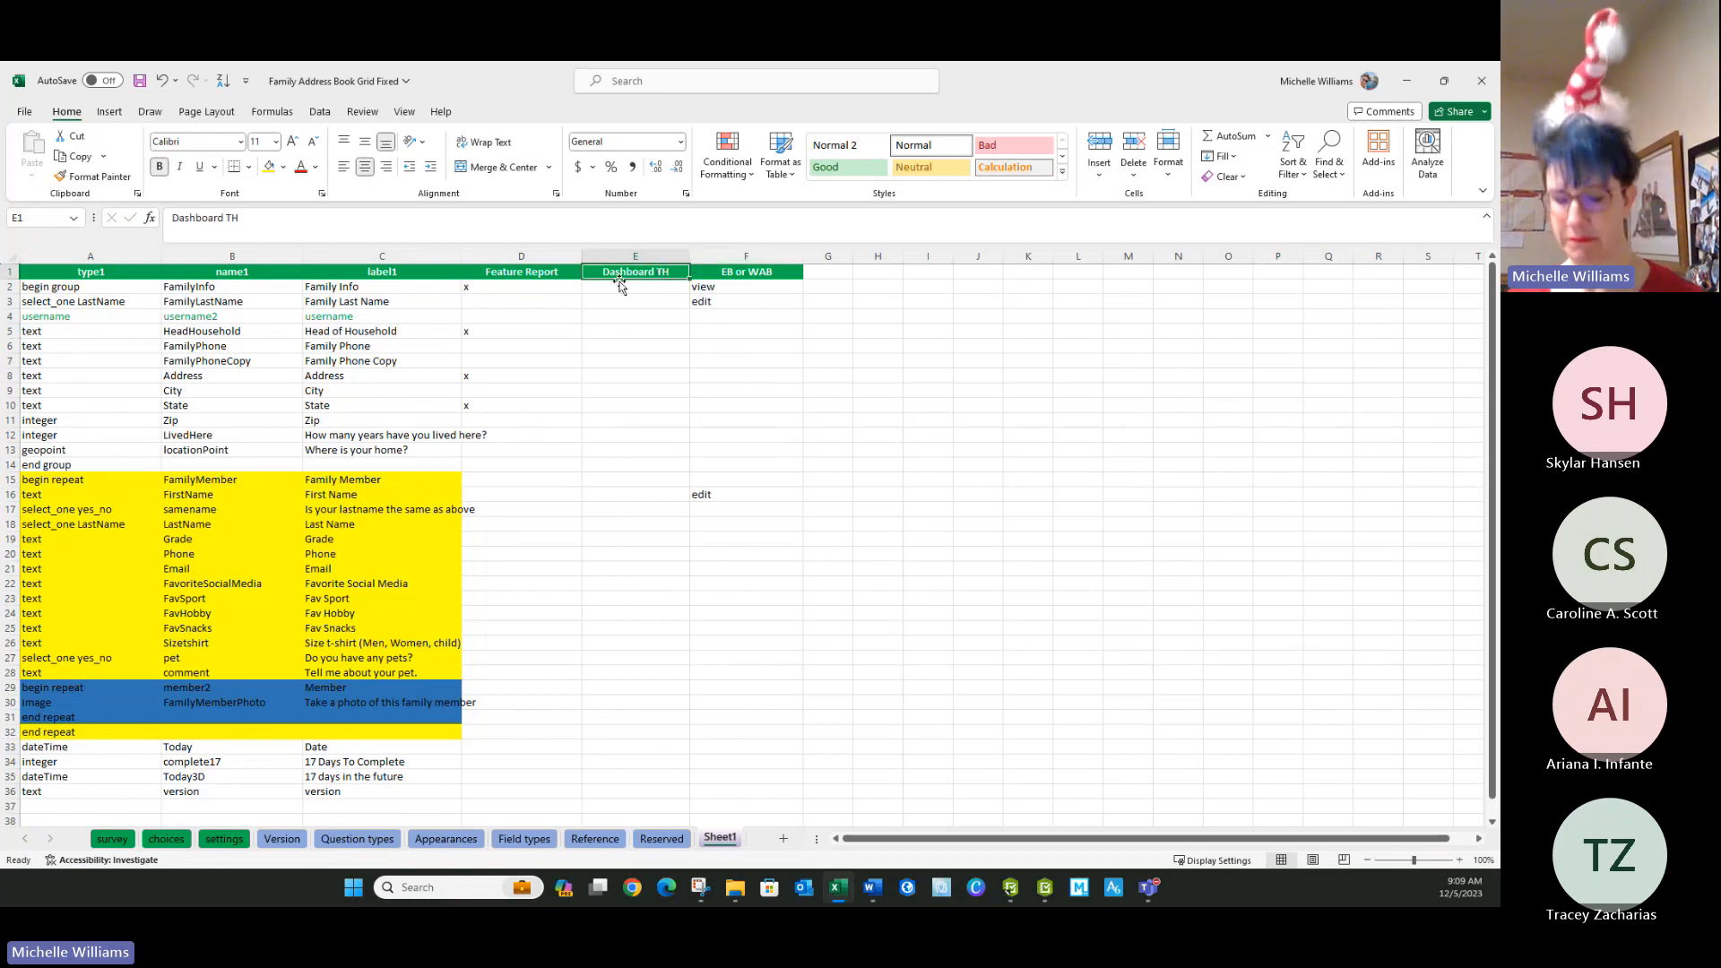
pyautogui.hotkey('ctrl', 'c')
pyautogui.click(834, 270)
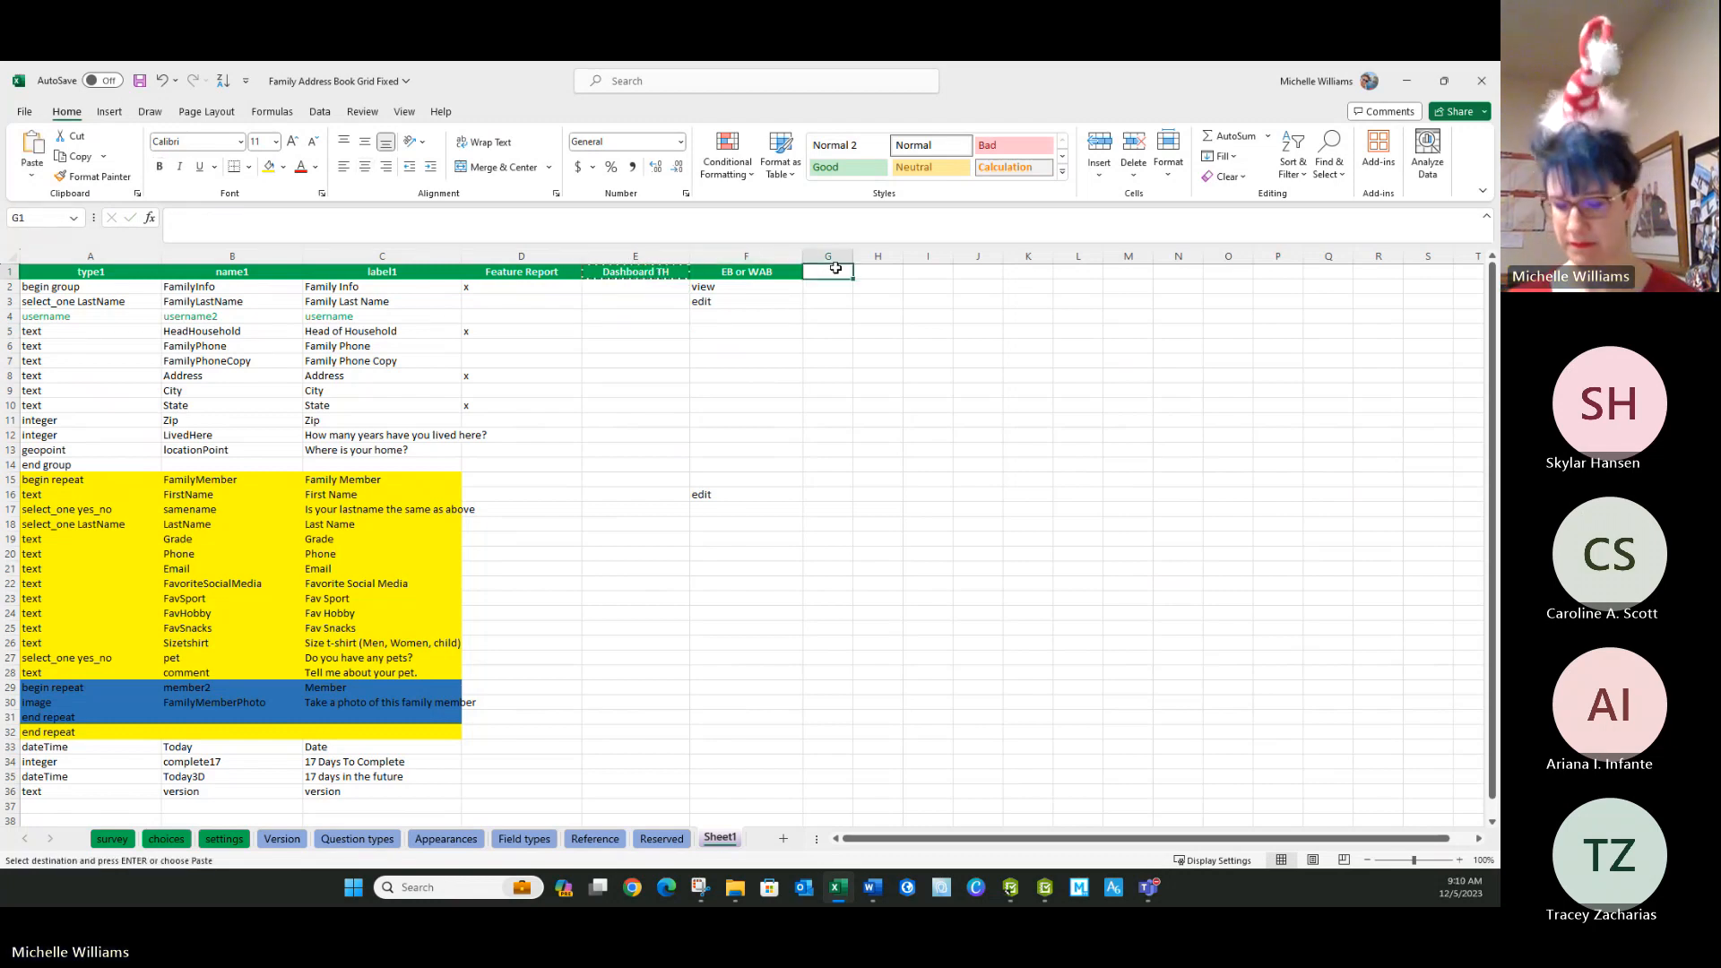
pyautogui.hotkey('ctrl', 'v')
pyautogui.moveTo(852, 256); pyautogui.dragTo(911, 257)
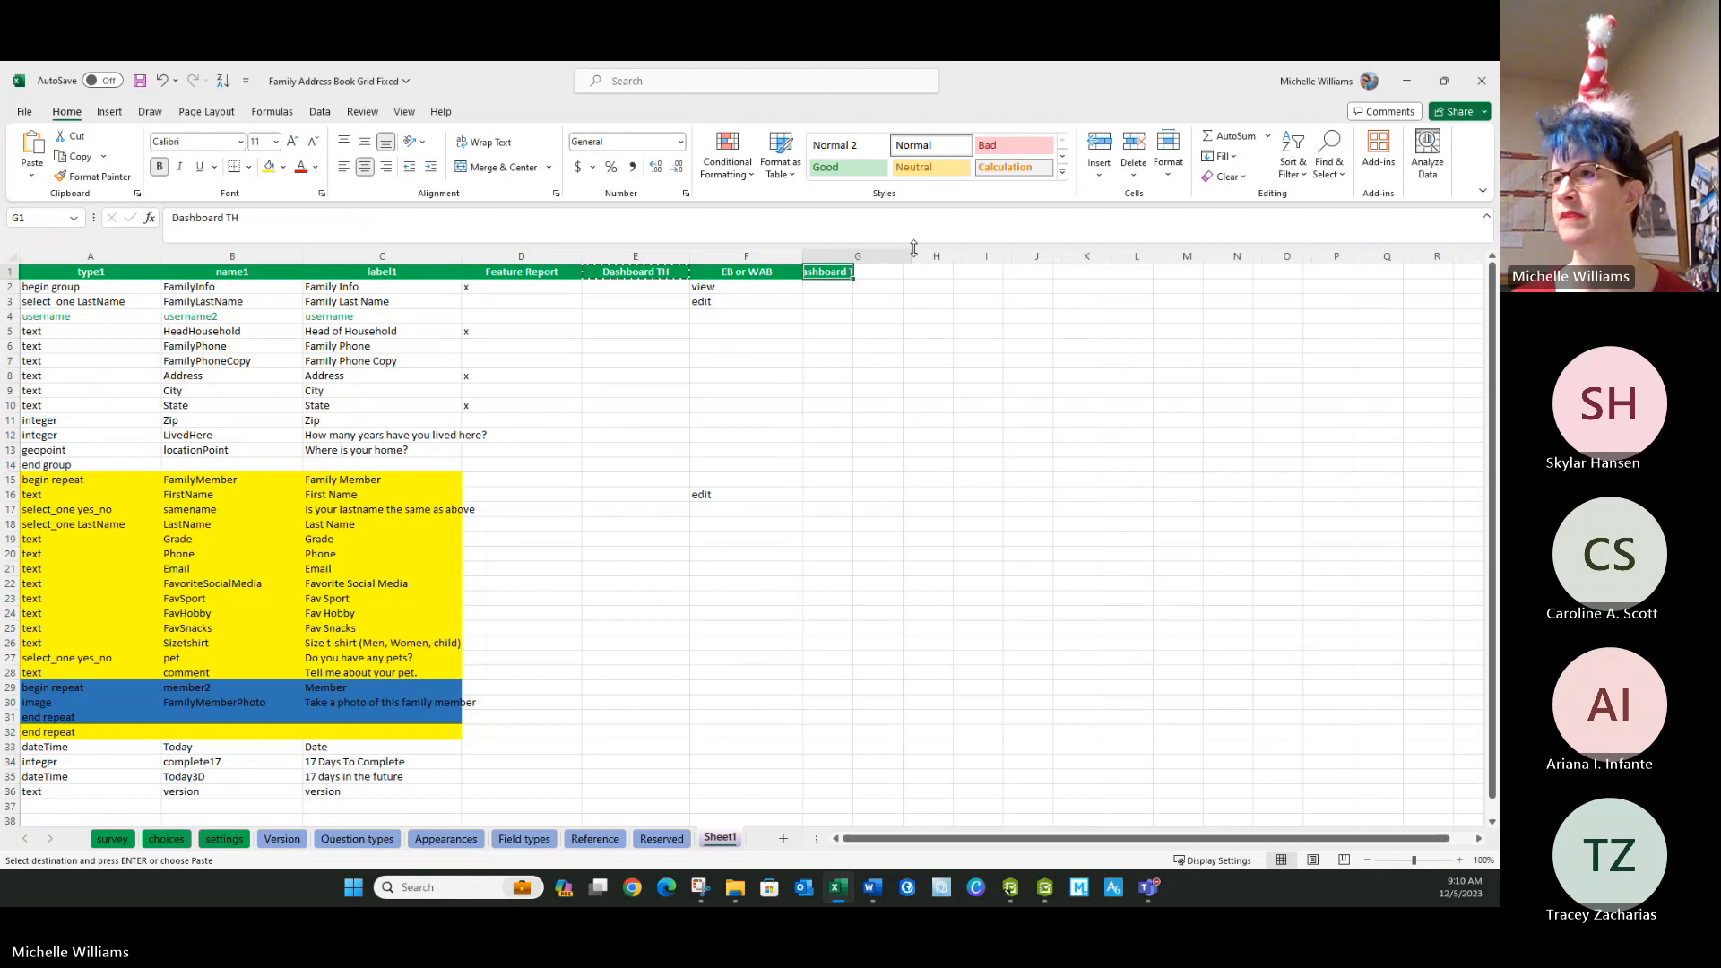
# Change the copied header in cell G1 to Dashboard S2S.
pyautogui.doubleClick(897, 273)
pyautogui.press('BackSpace')
pyautogui.press('BackSpace')
pyautogui.write('S')
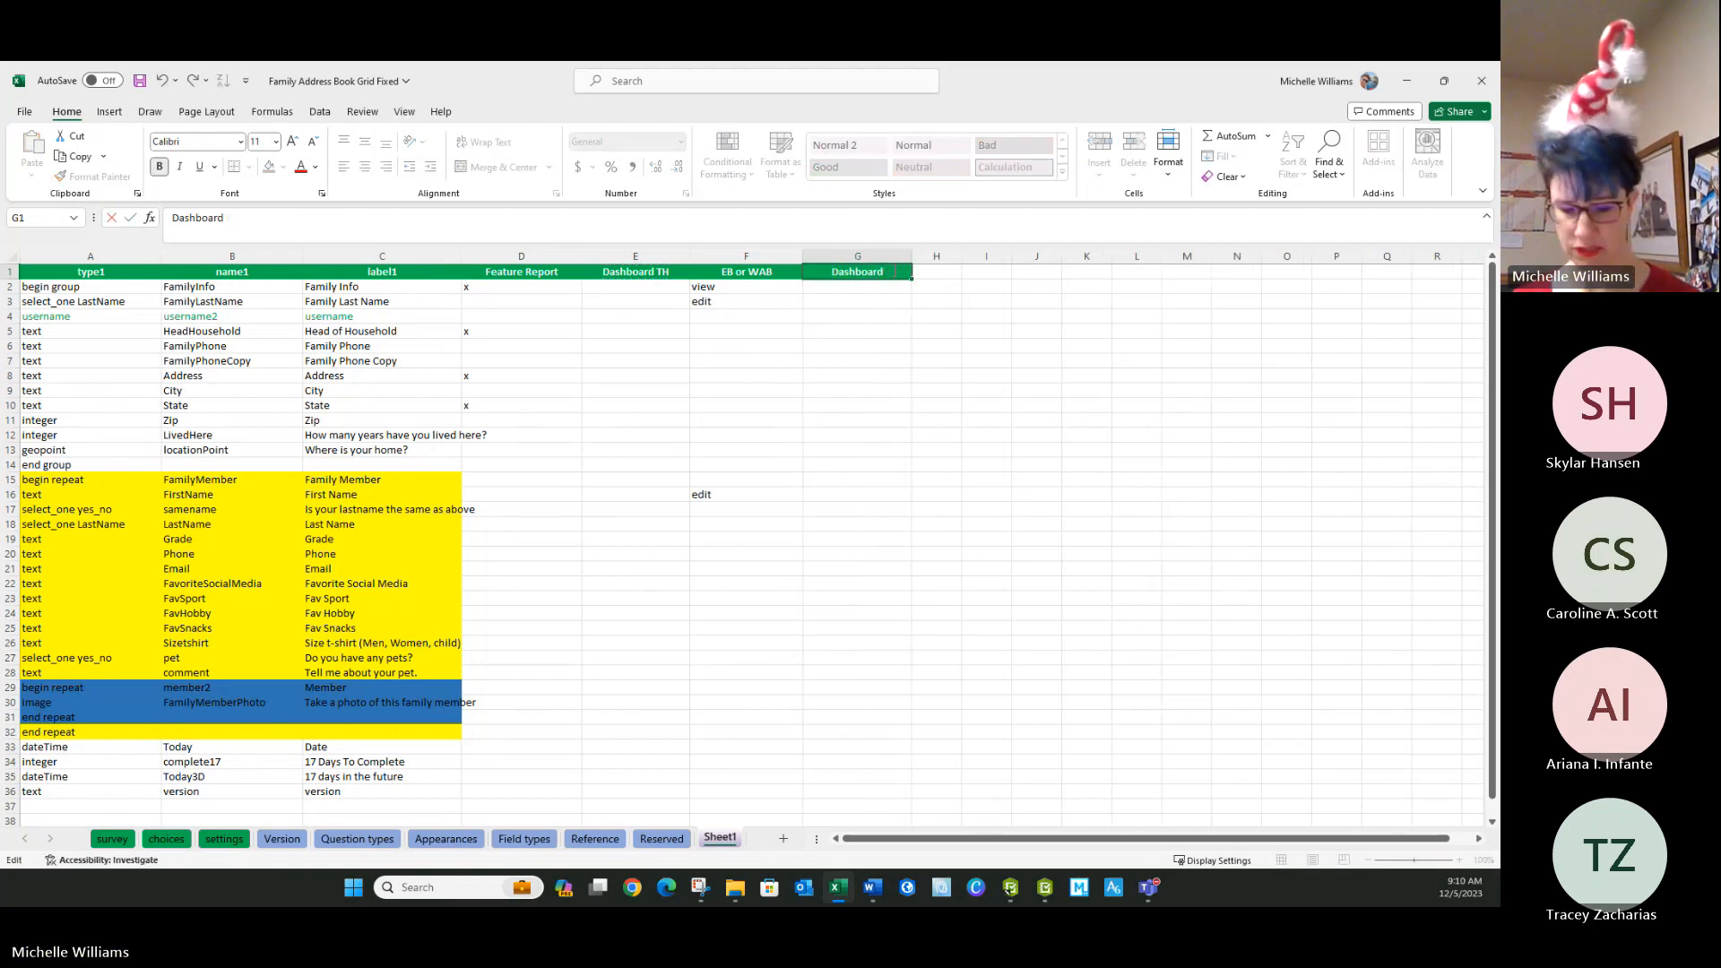
pyautogui.write('2S')
pyautogui.click(859, 360)
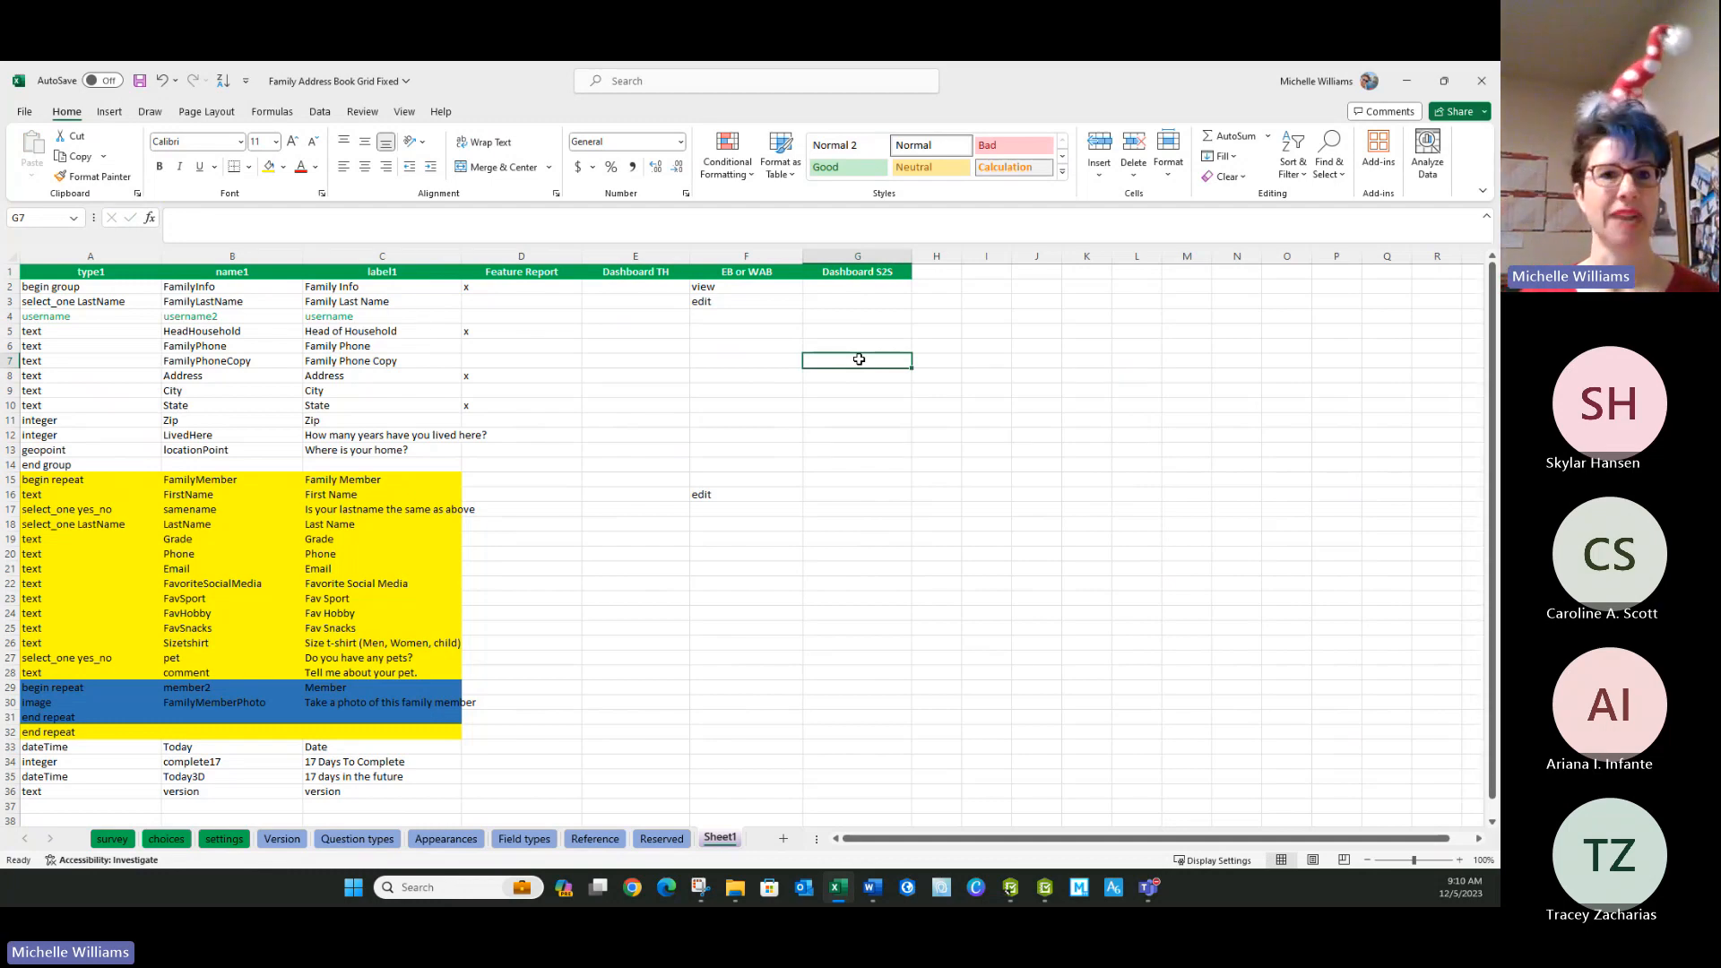
# Review the question rows and their required settings on the survey sheet.
pyautogui.click(287, 616)
pyautogui.click(126, 840)
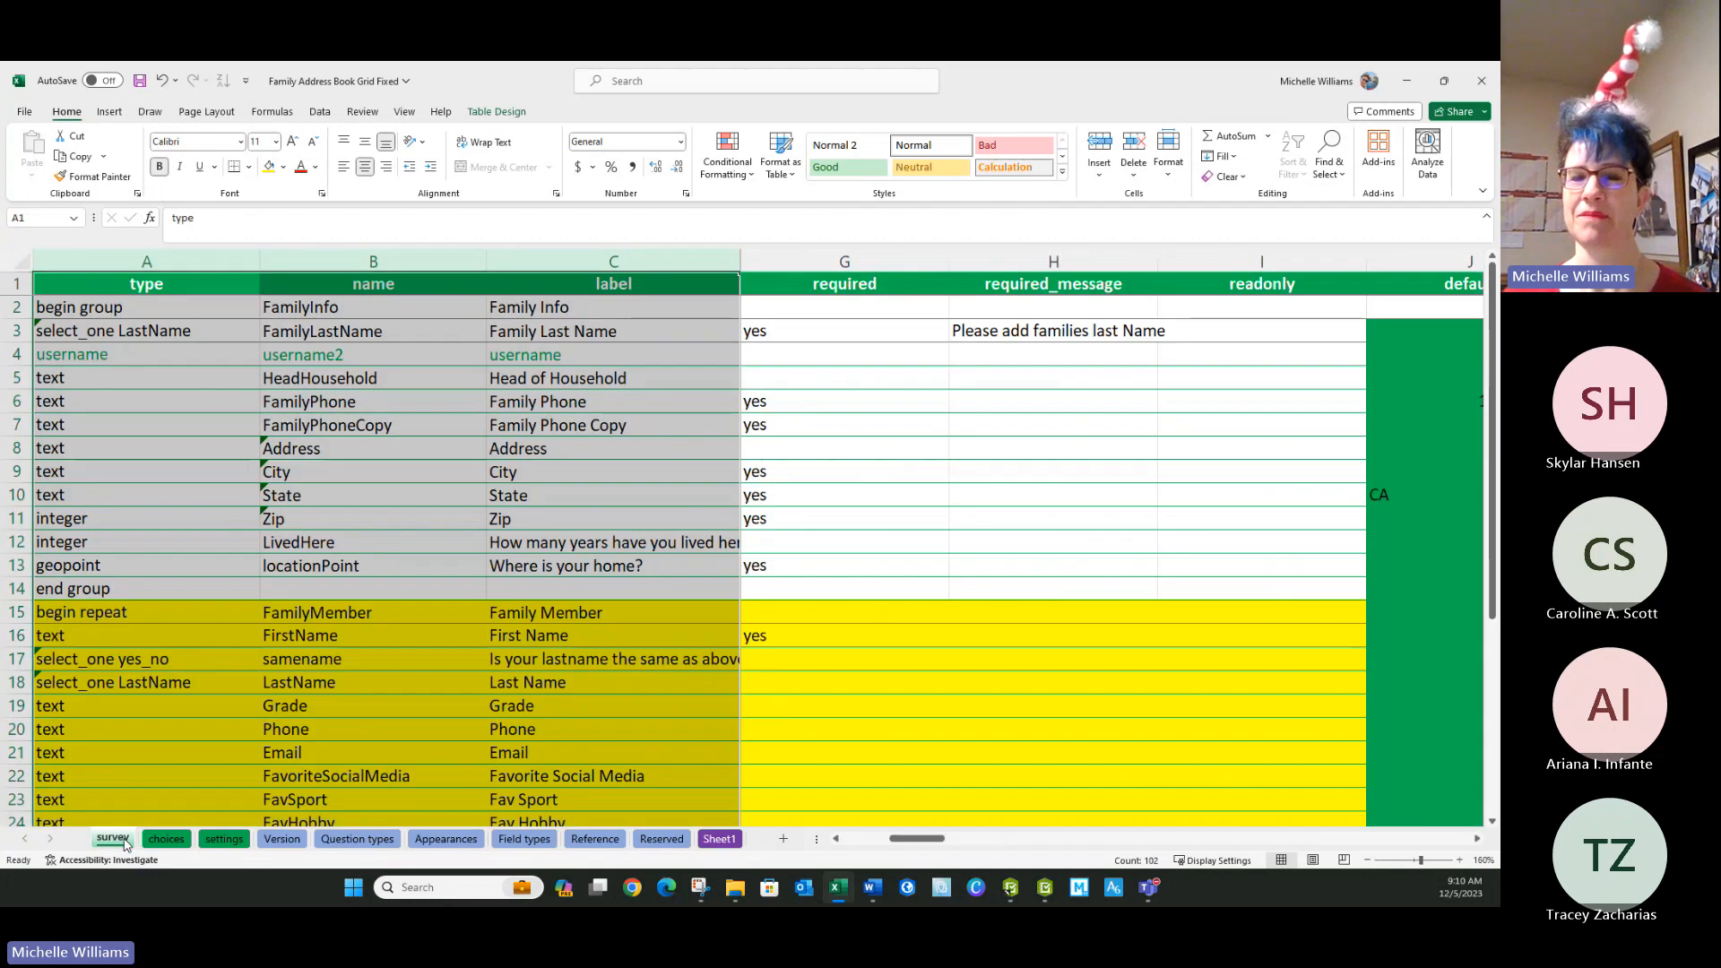
pyautogui.click(302, 776)
pyautogui.click(502, 633)
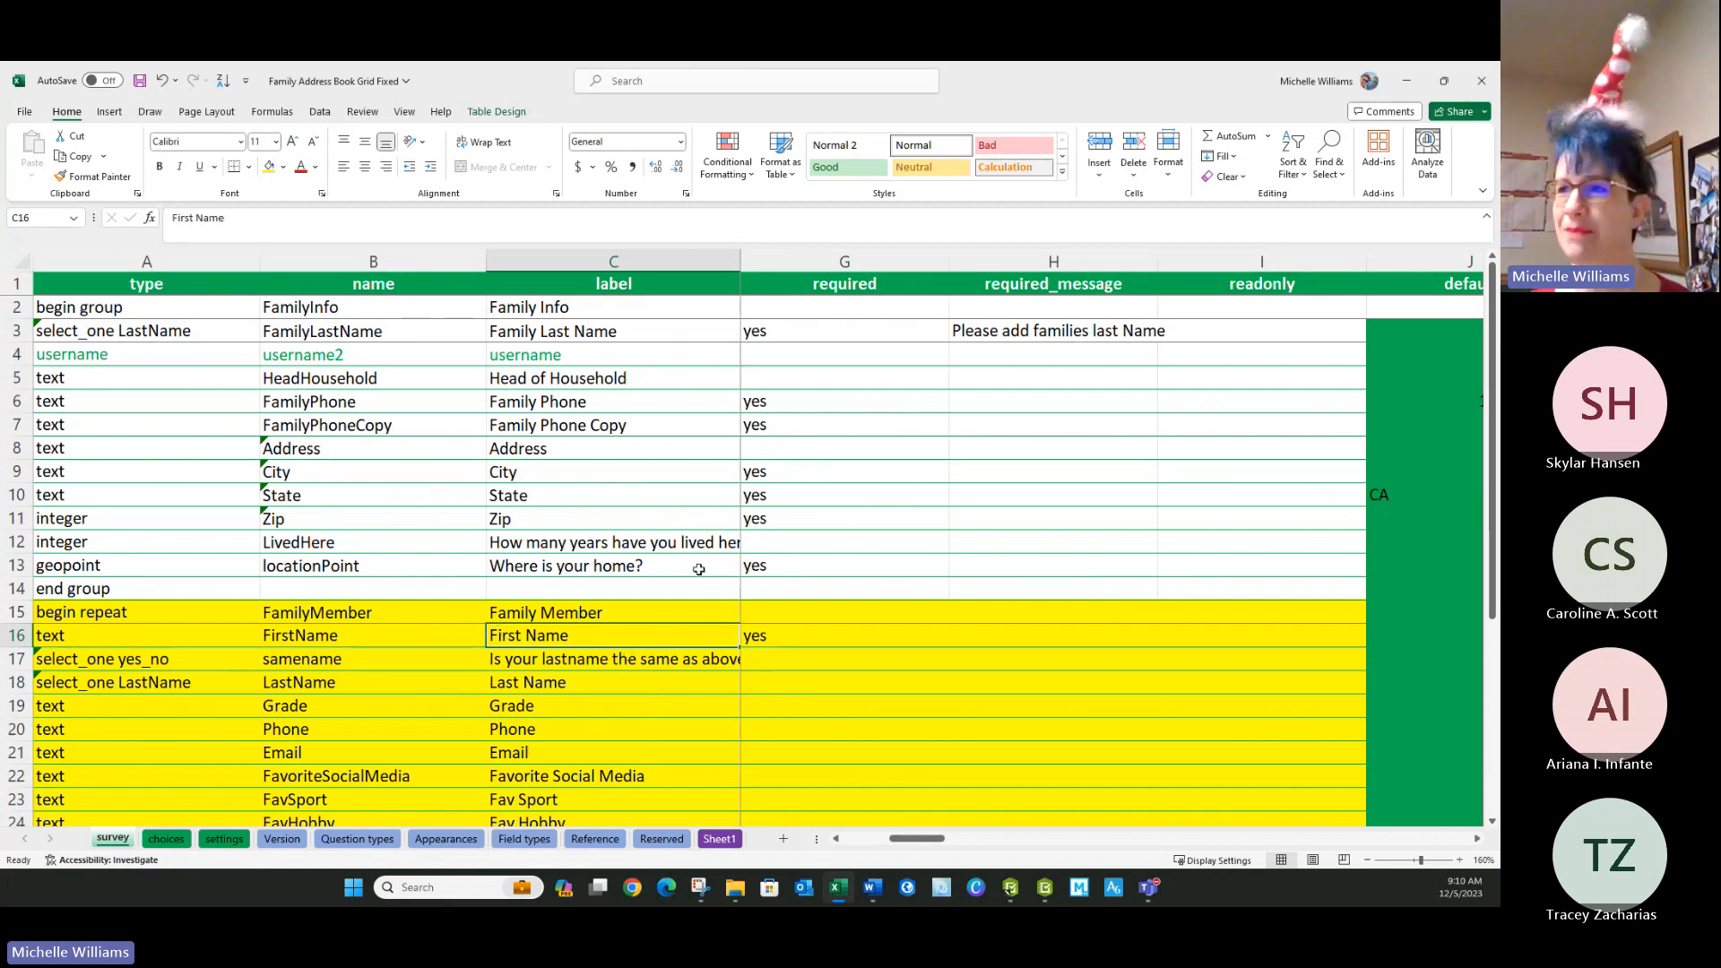
pyautogui.click(659, 542)
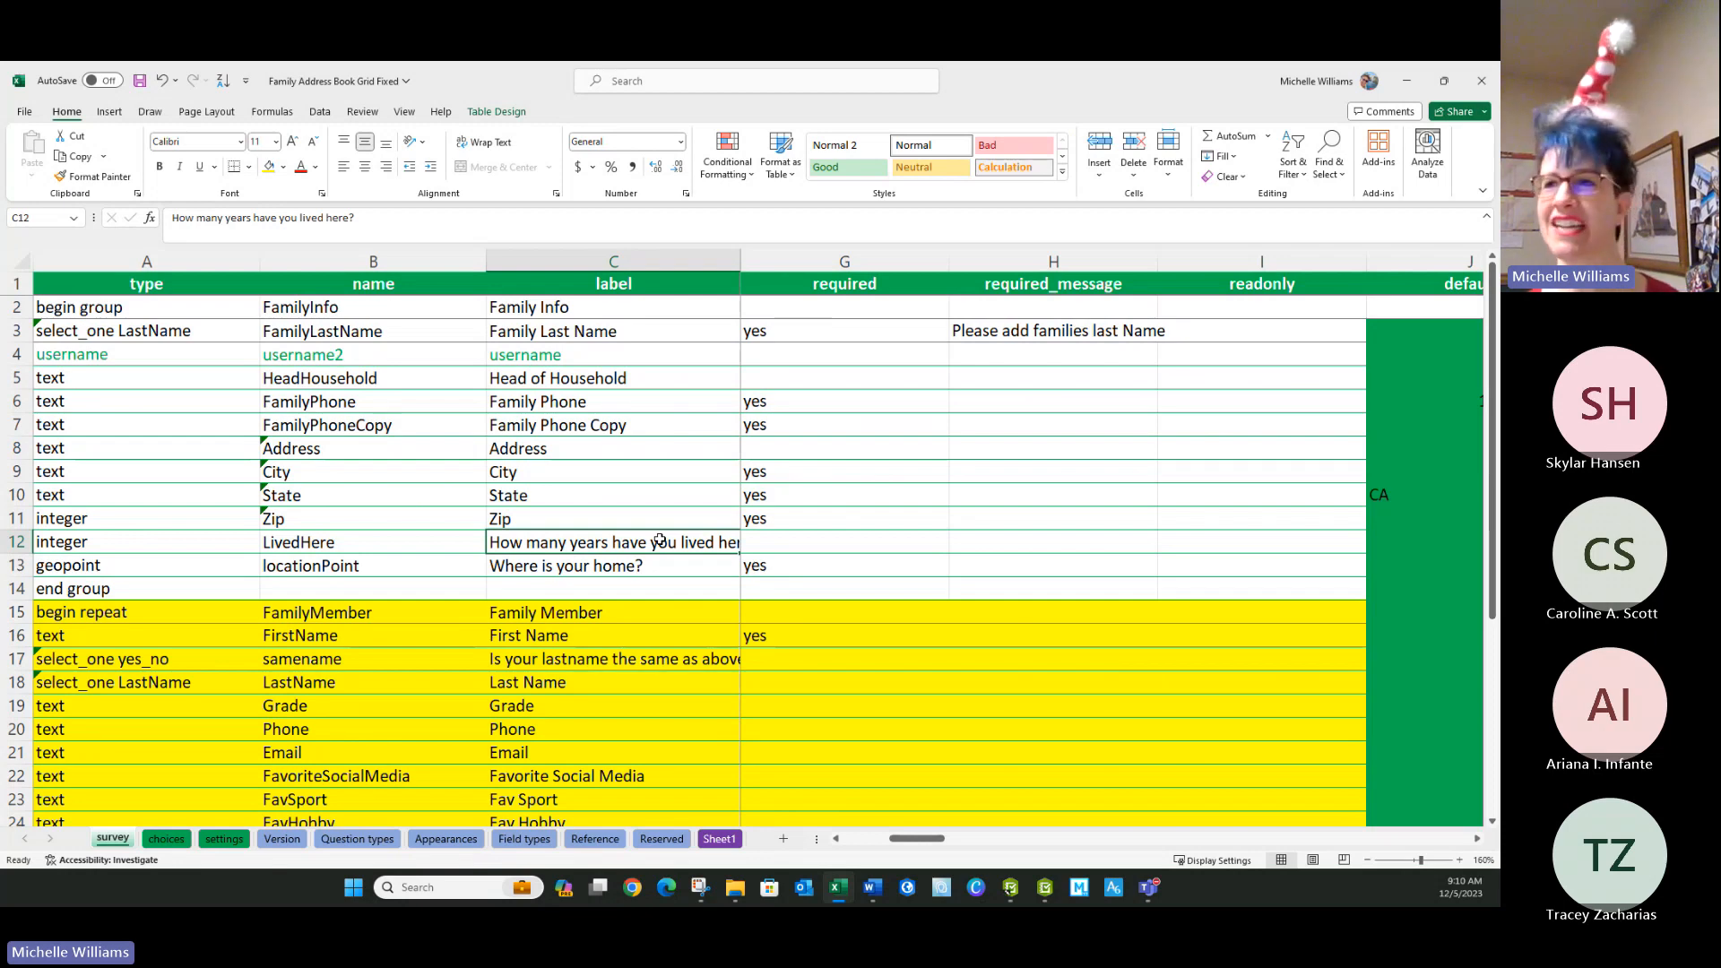
pyautogui.click(857, 563)
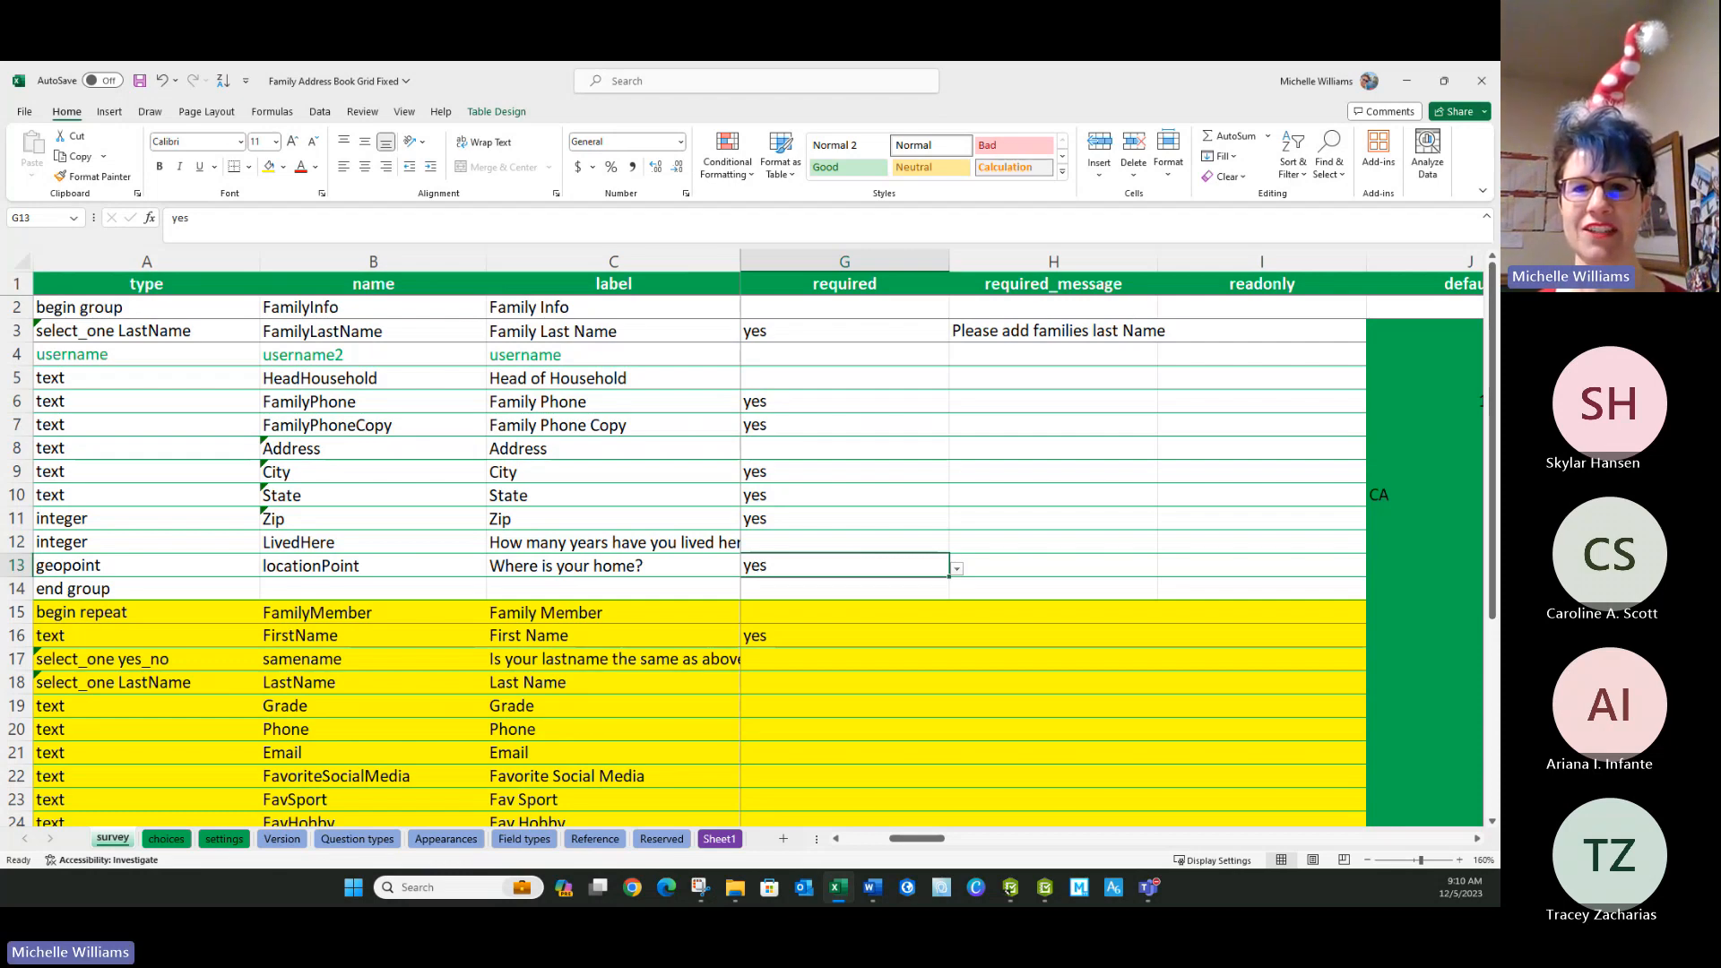
pyautogui.click(344, 582)
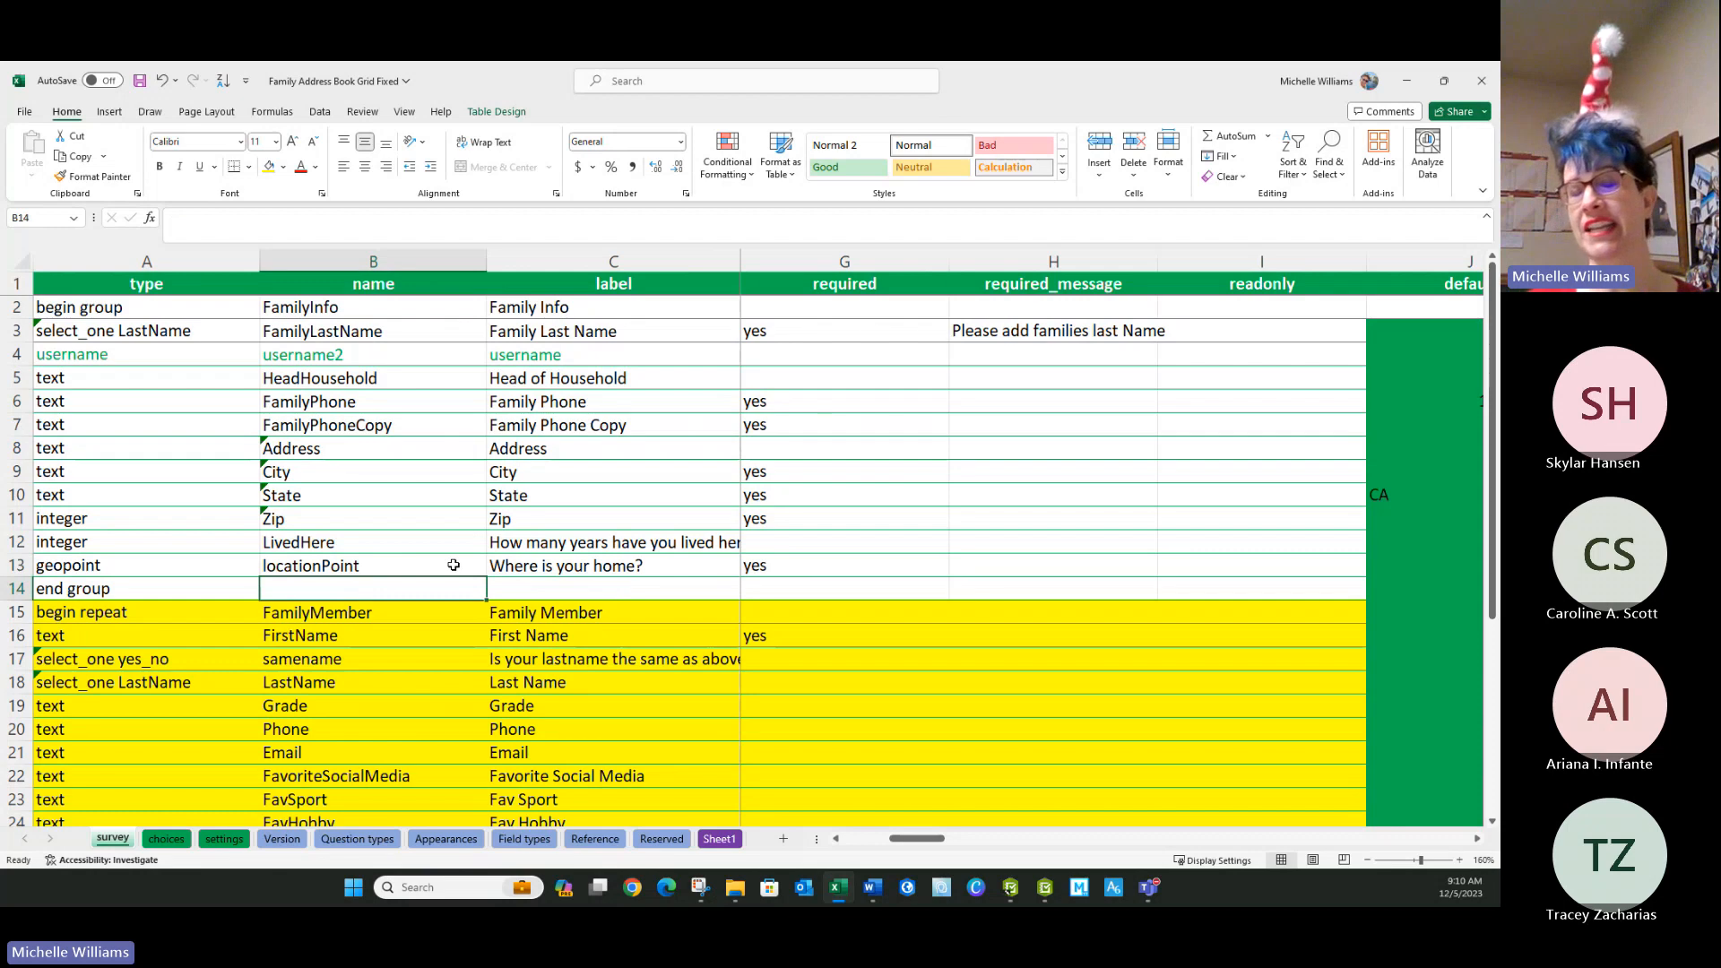
# On the settings sheet, copy the concat expression from C3 into the instance_name cell C2.
pyautogui.click(224, 839)
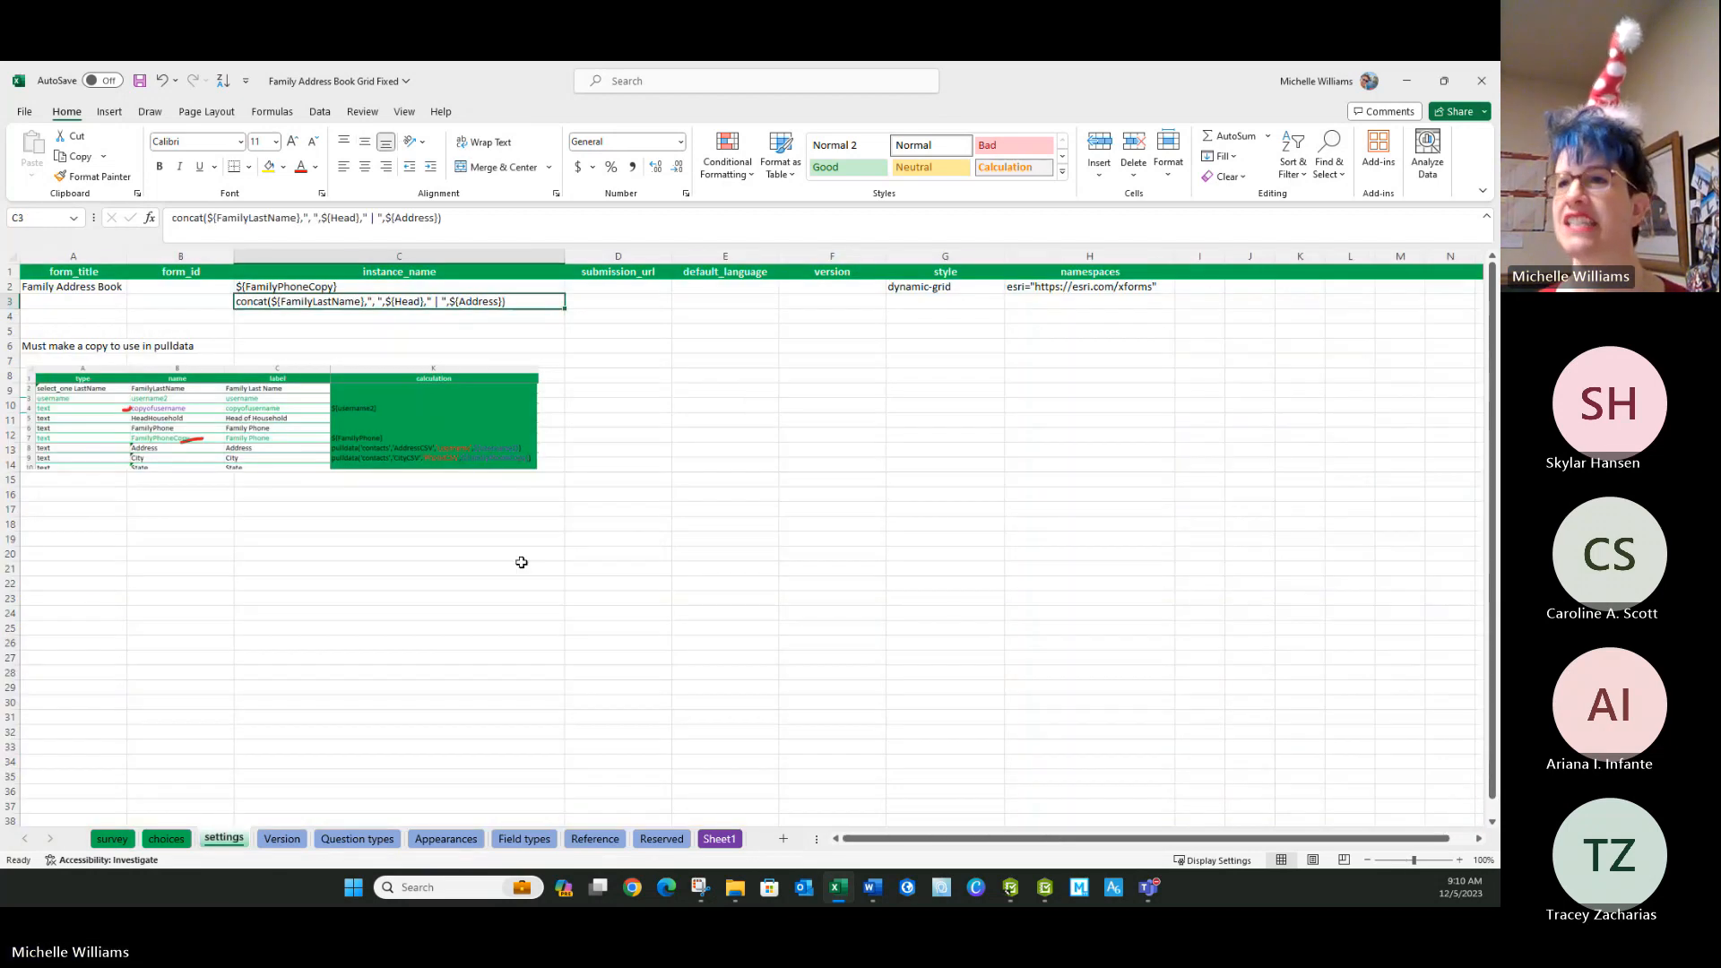
pyautogui.click(303, 311)
pyautogui.click(302, 303)
pyautogui.hotkey('ctrl', 'c')
pyautogui.click(266, 285)
pyautogui.hotkey('ctrl', 'v')
pyautogui.click(309, 336)
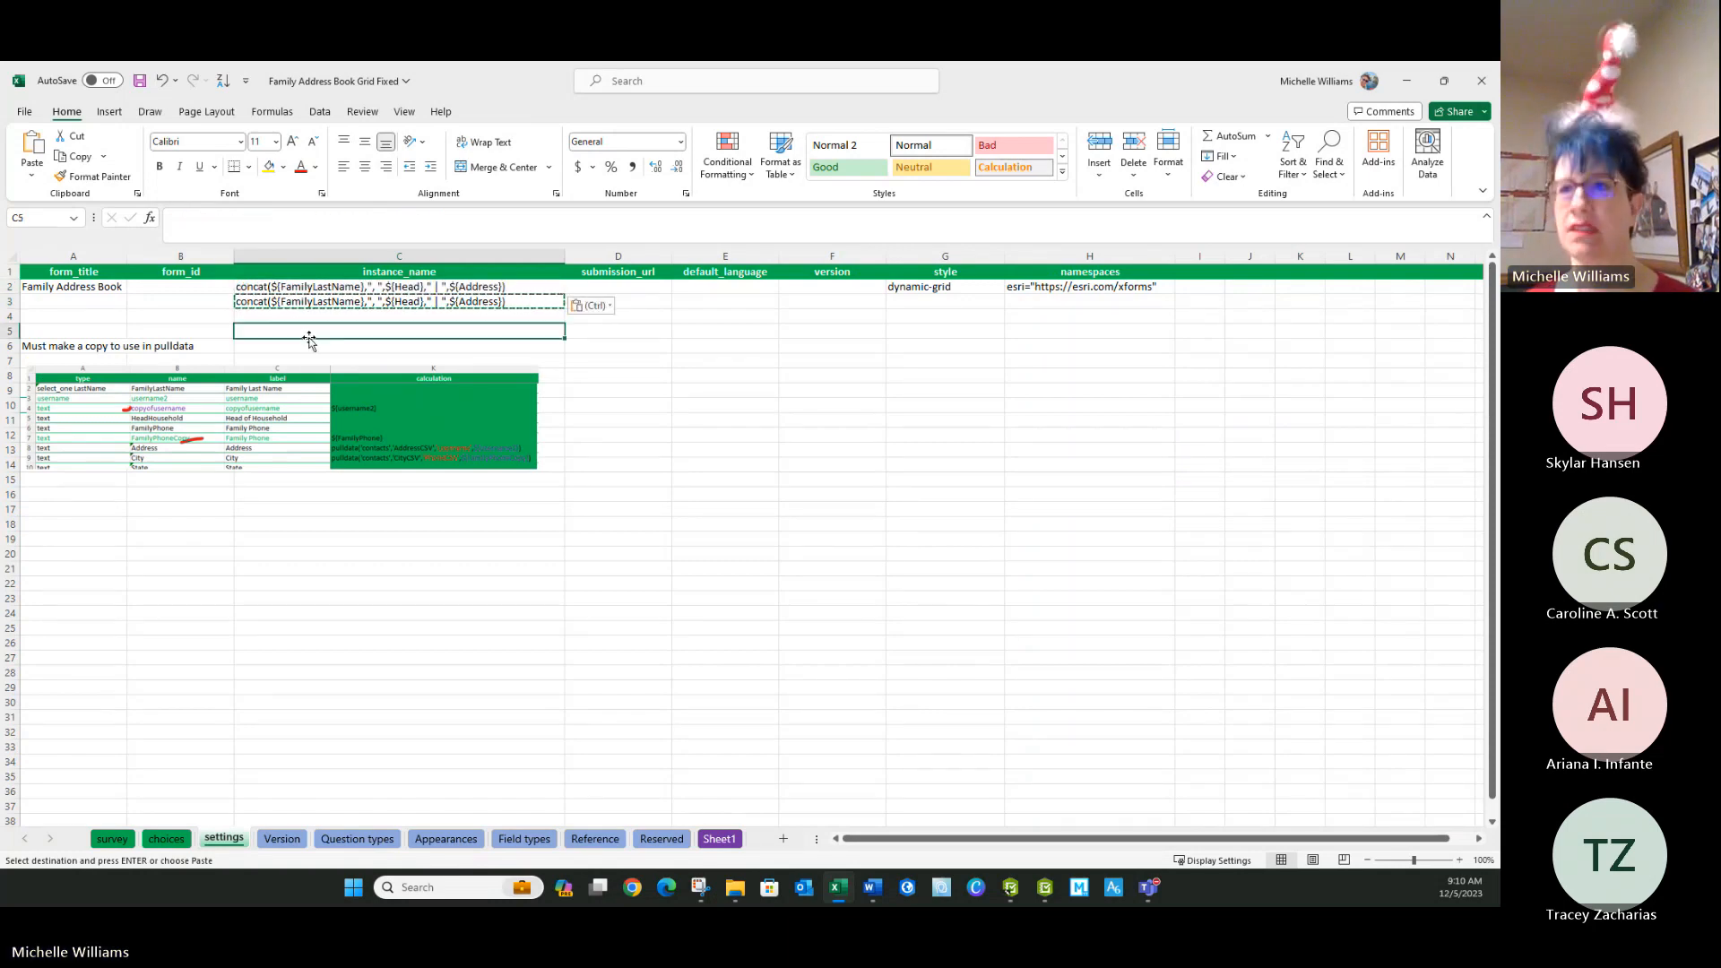
pyautogui.press('Escape')
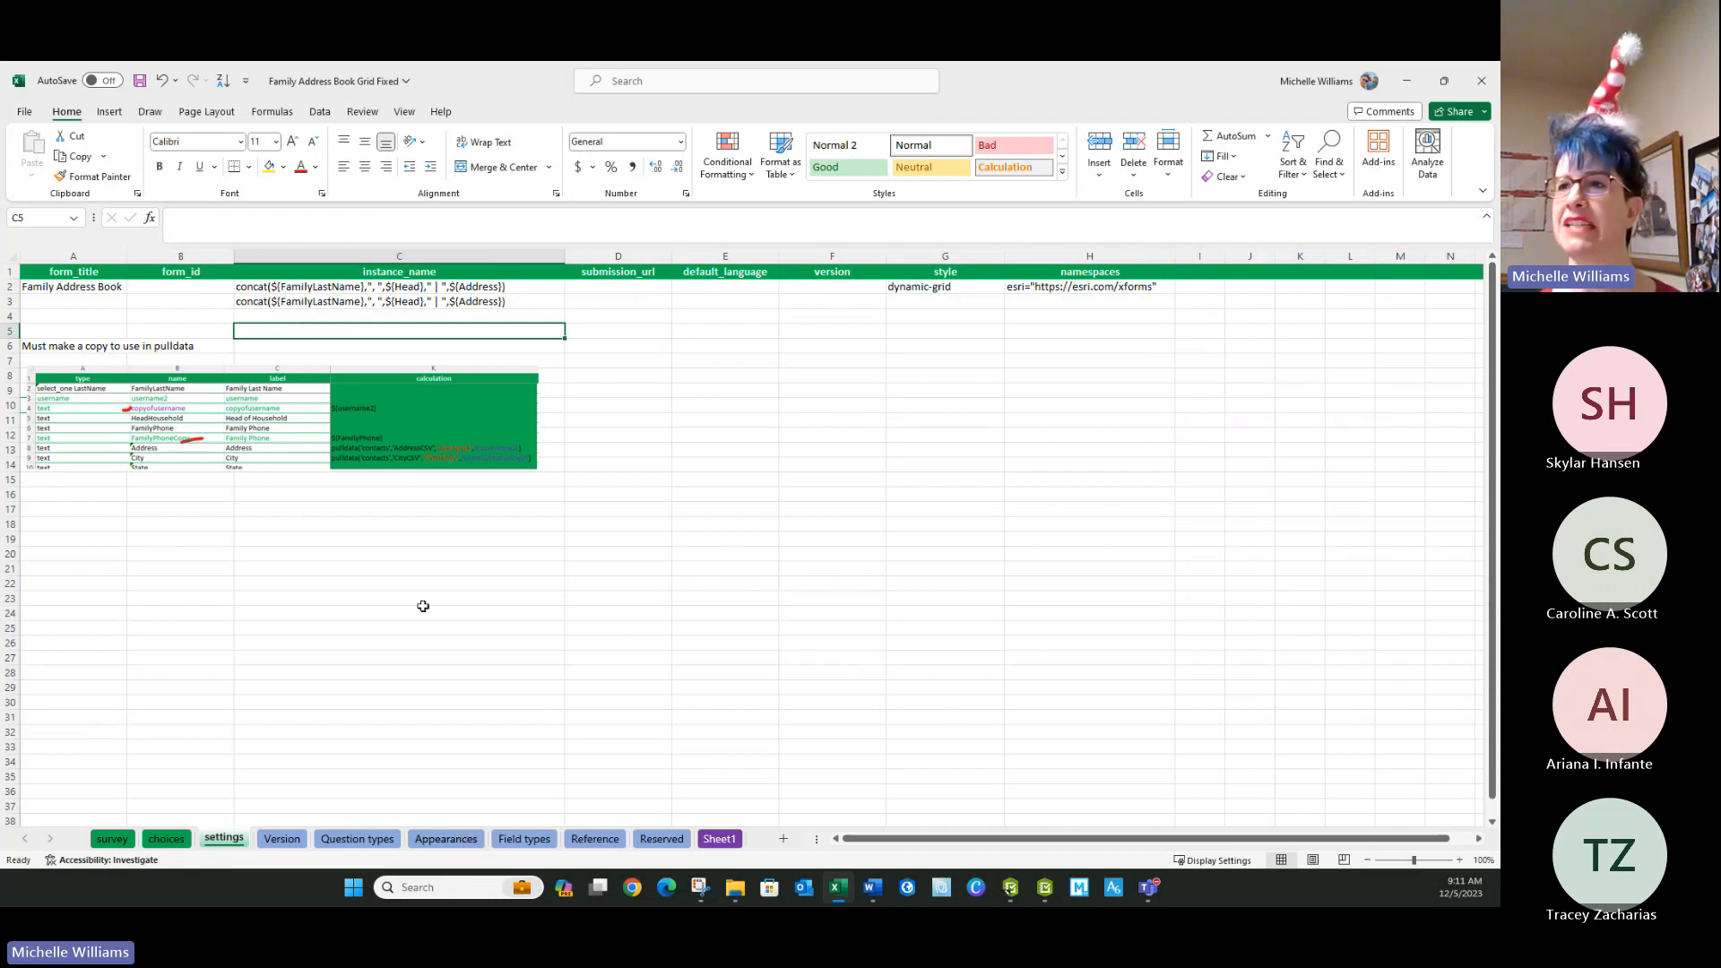
# Check the family last name field on the survey sheet and select the full field name HeadHousehold in B5 for copying.
pyautogui.click(112, 839)
pyautogui.click(355, 331)
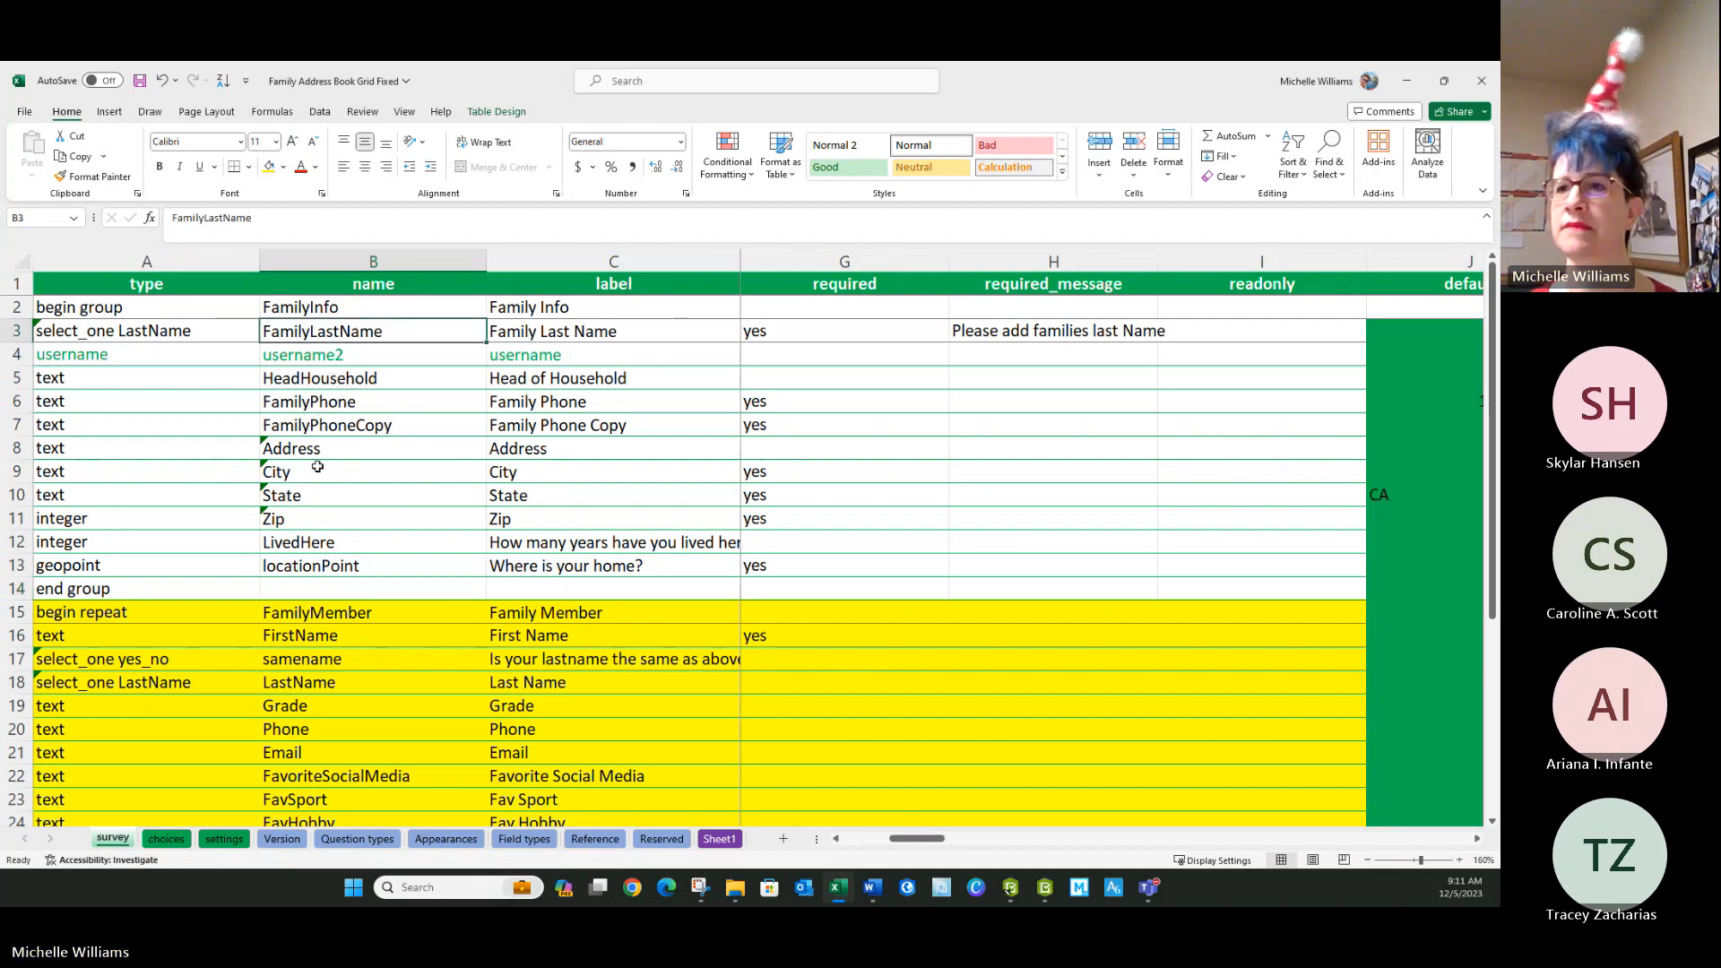
pyautogui.click(305, 381)
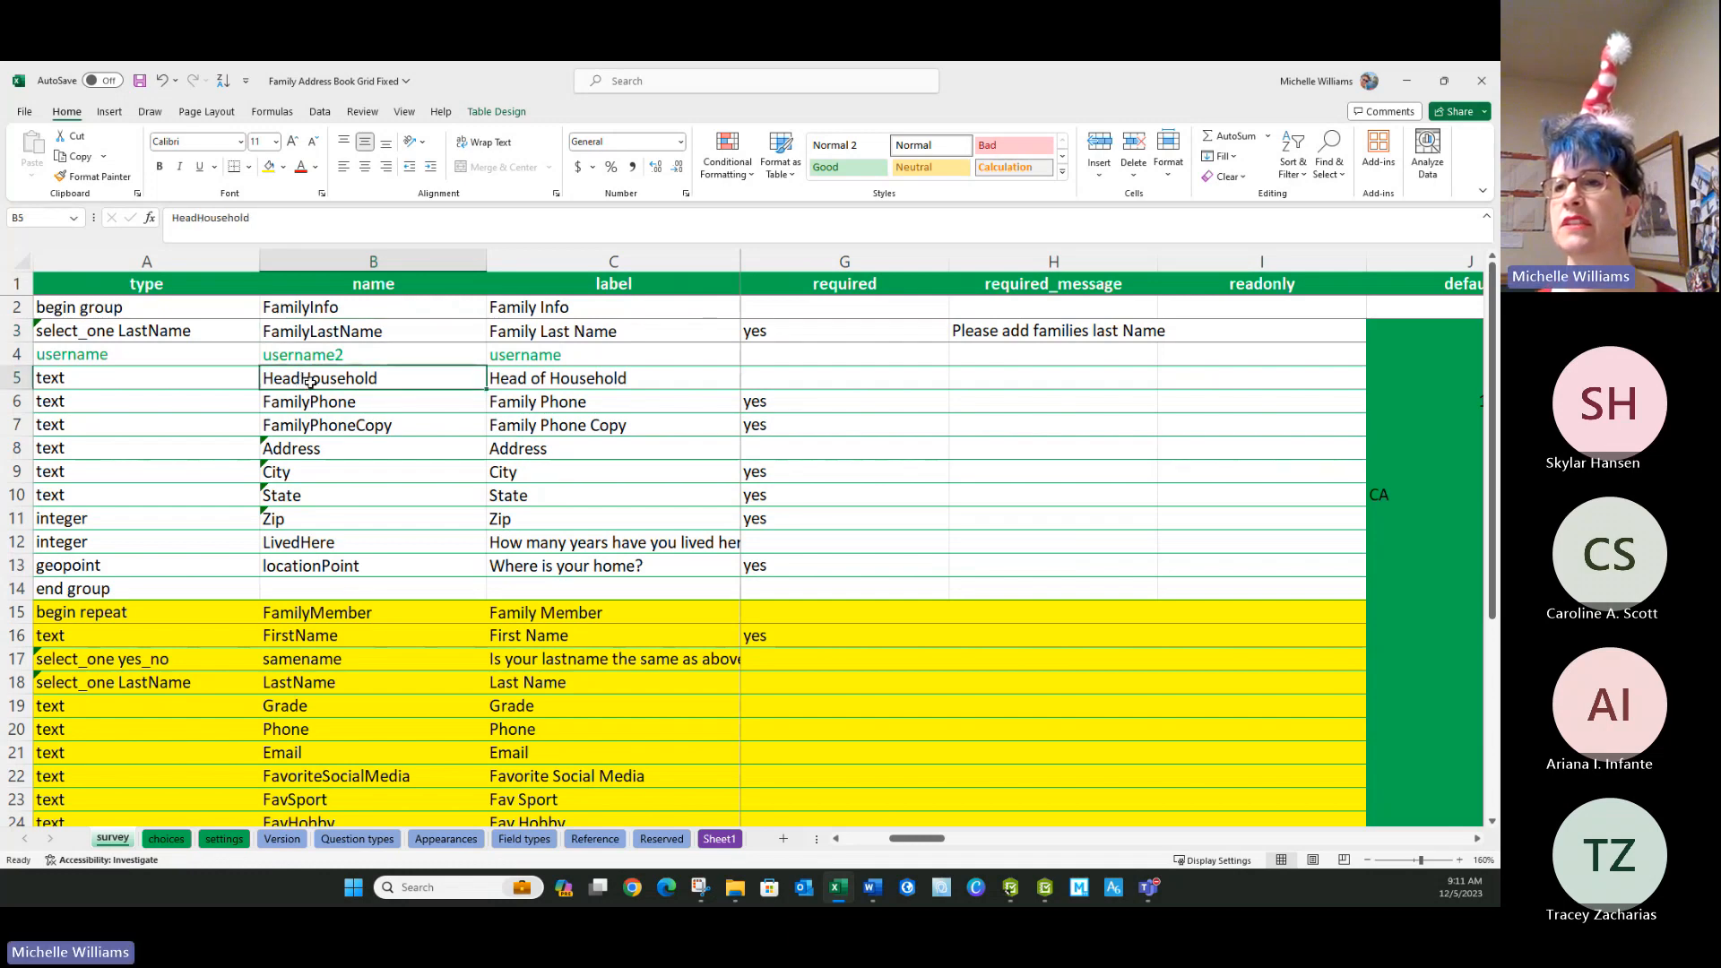
pyautogui.doubleClick(309, 381)
pyautogui.moveTo(395, 377); pyautogui.dragTo(186, 388)
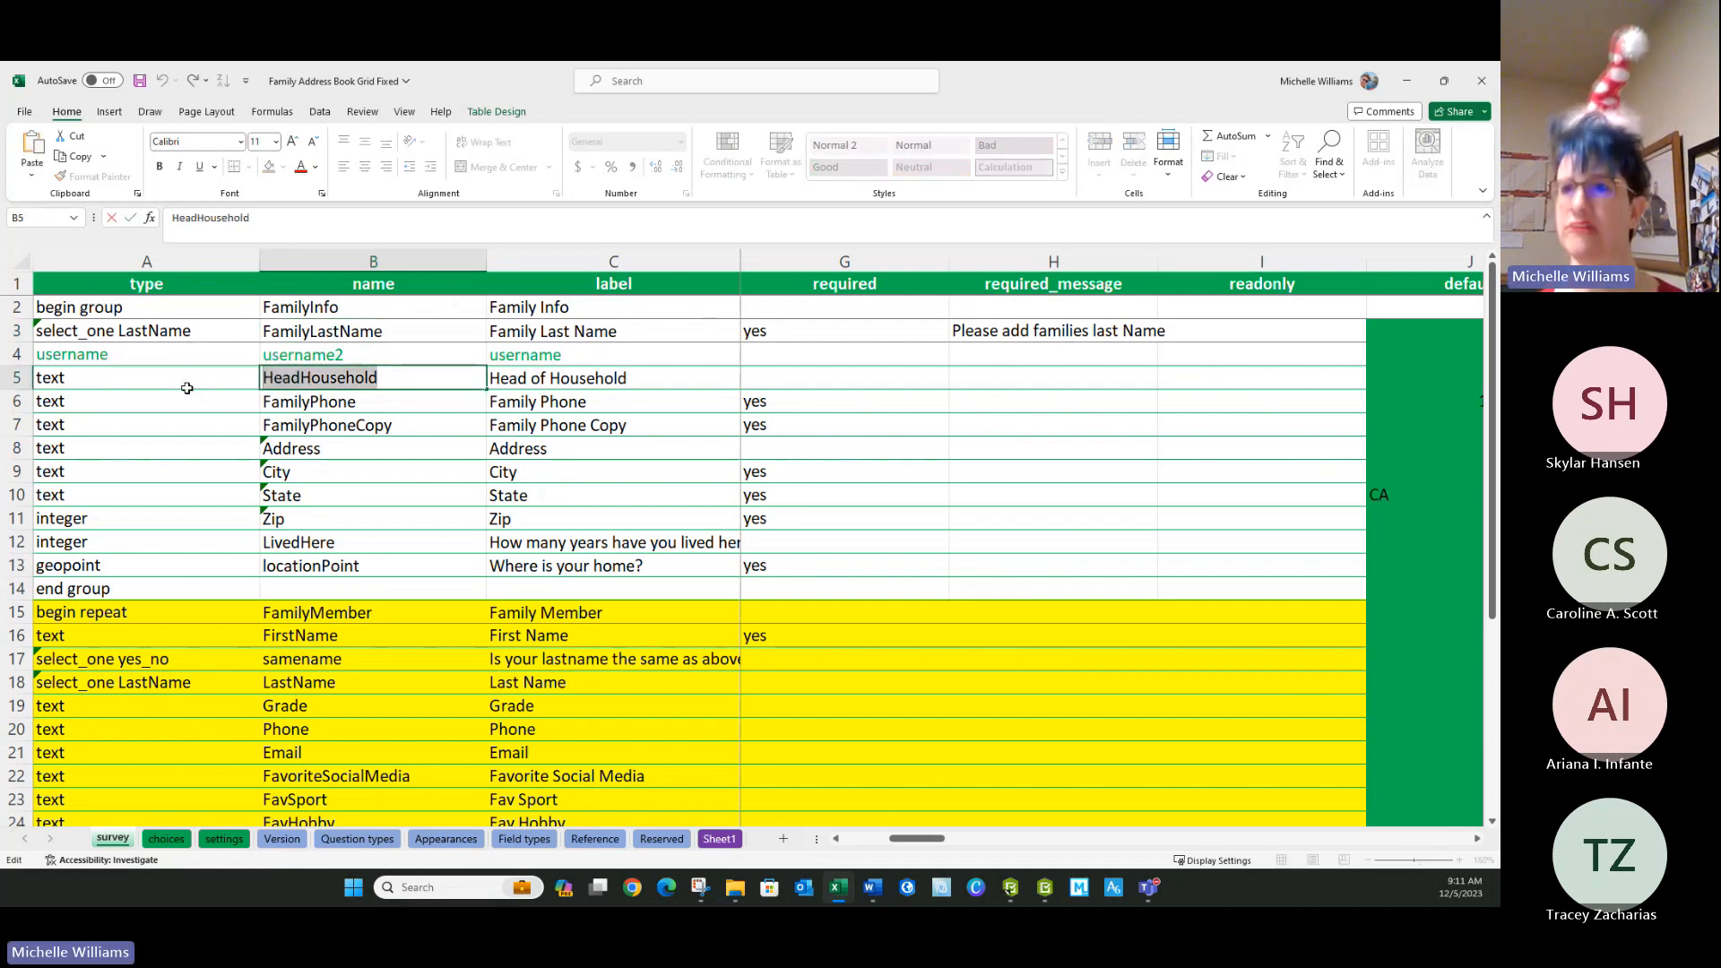
# On the settings sheet, replace Head with HeadHousehold in the concat expression in the instance_name cell C2.
pyautogui.click(224, 838)
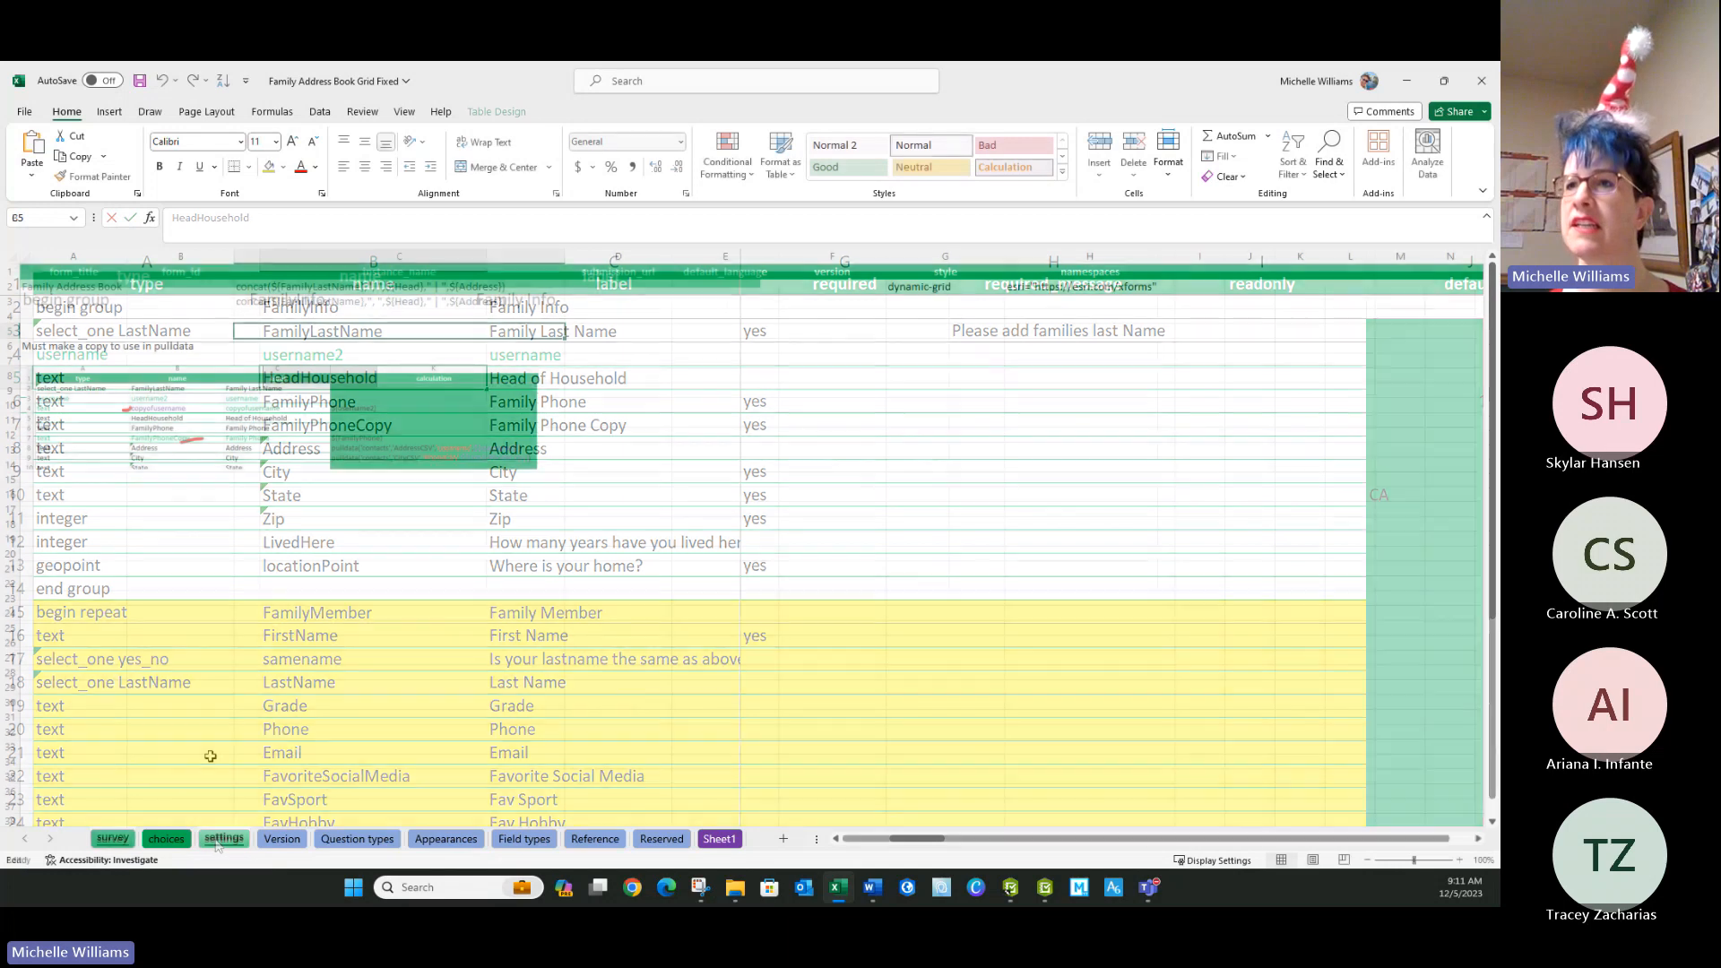
pyautogui.doubleClick(415, 286)
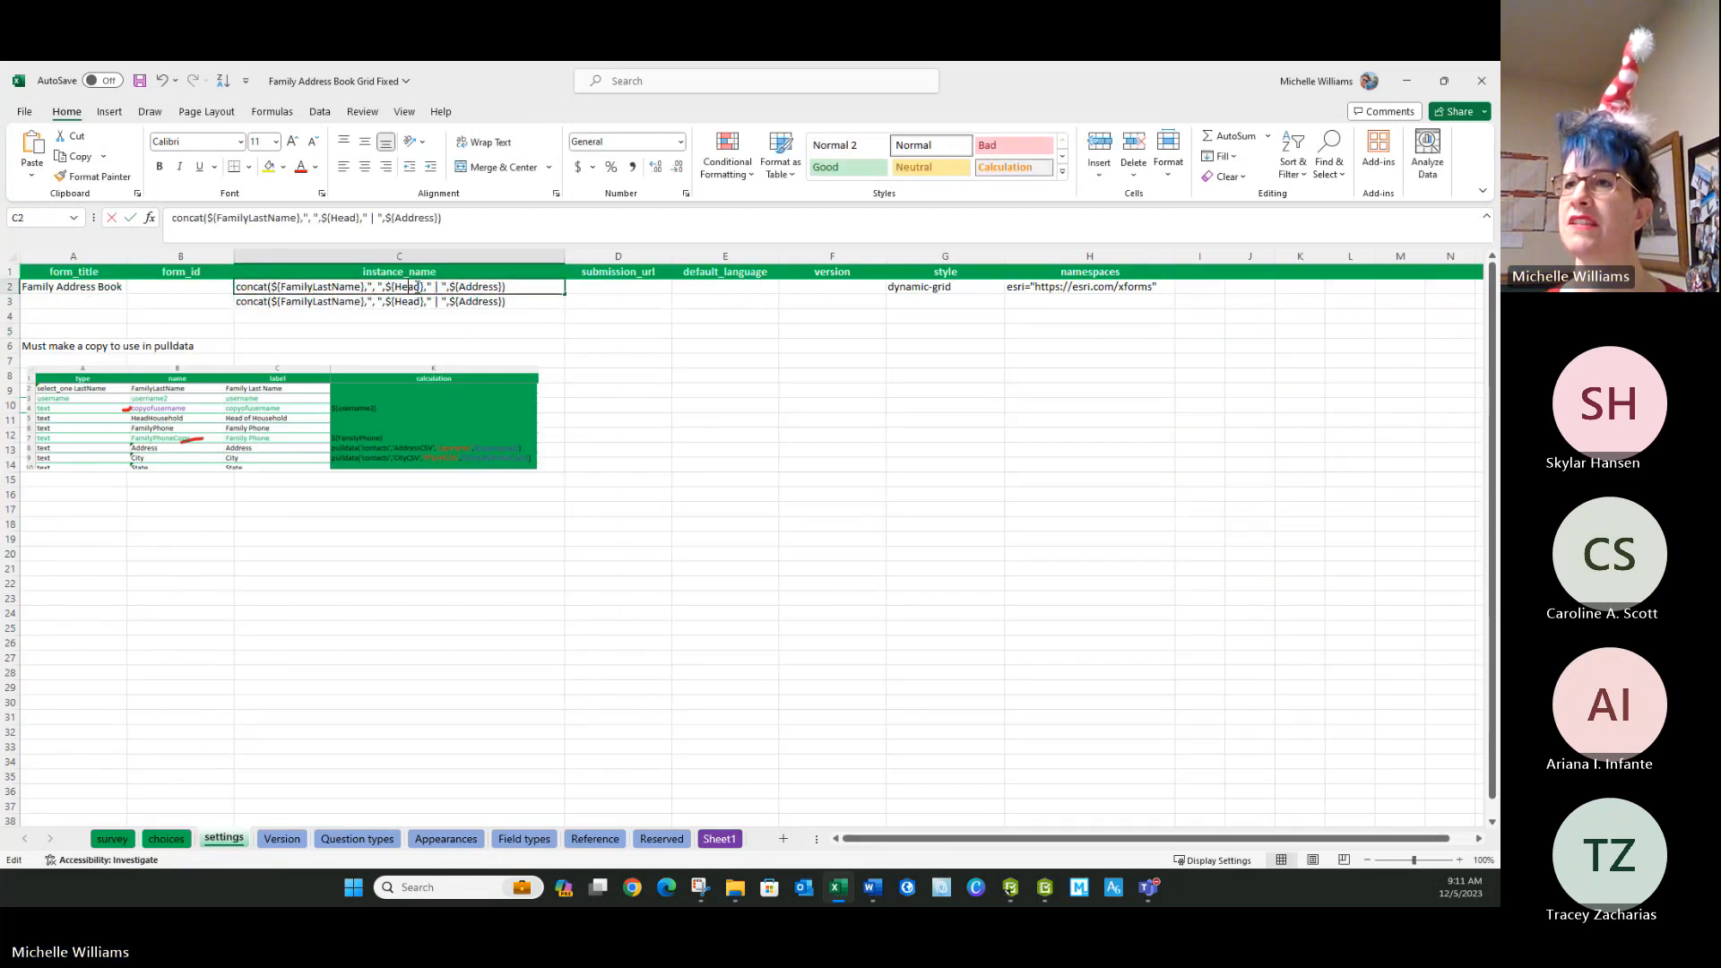
pyautogui.moveTo(410, 287); pyautogui.dragTo(390, 287)
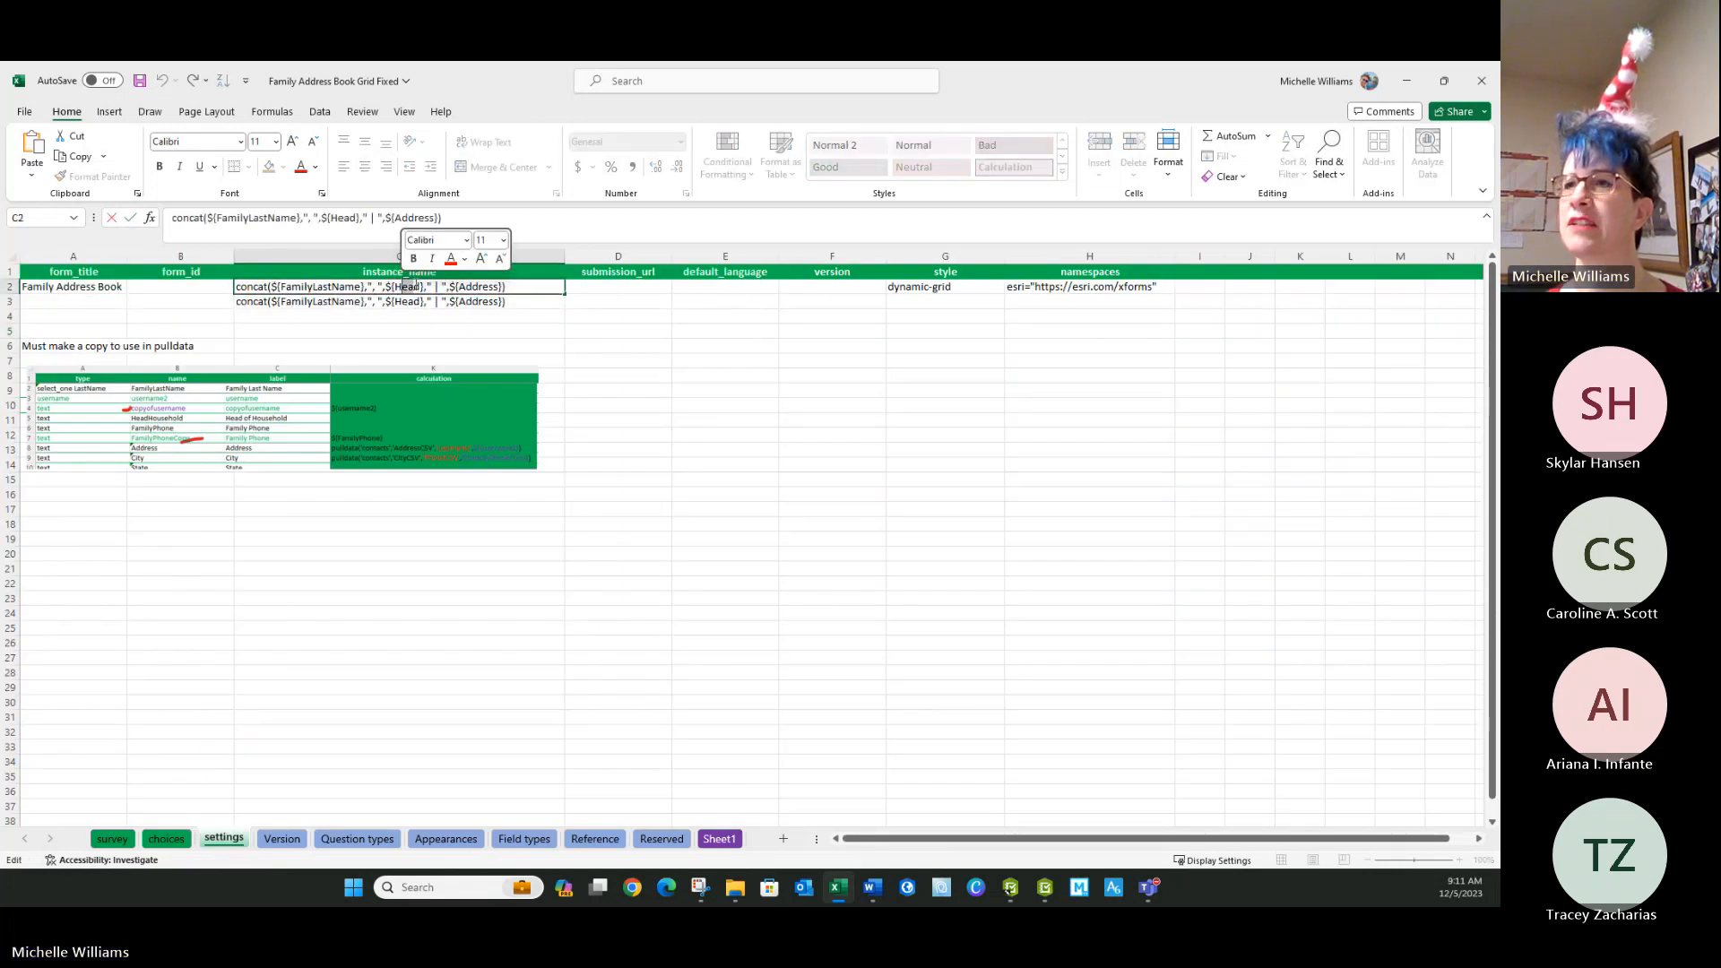
pyautogui.press('BackSpace')
pyautogui.write('HeadHousehold')
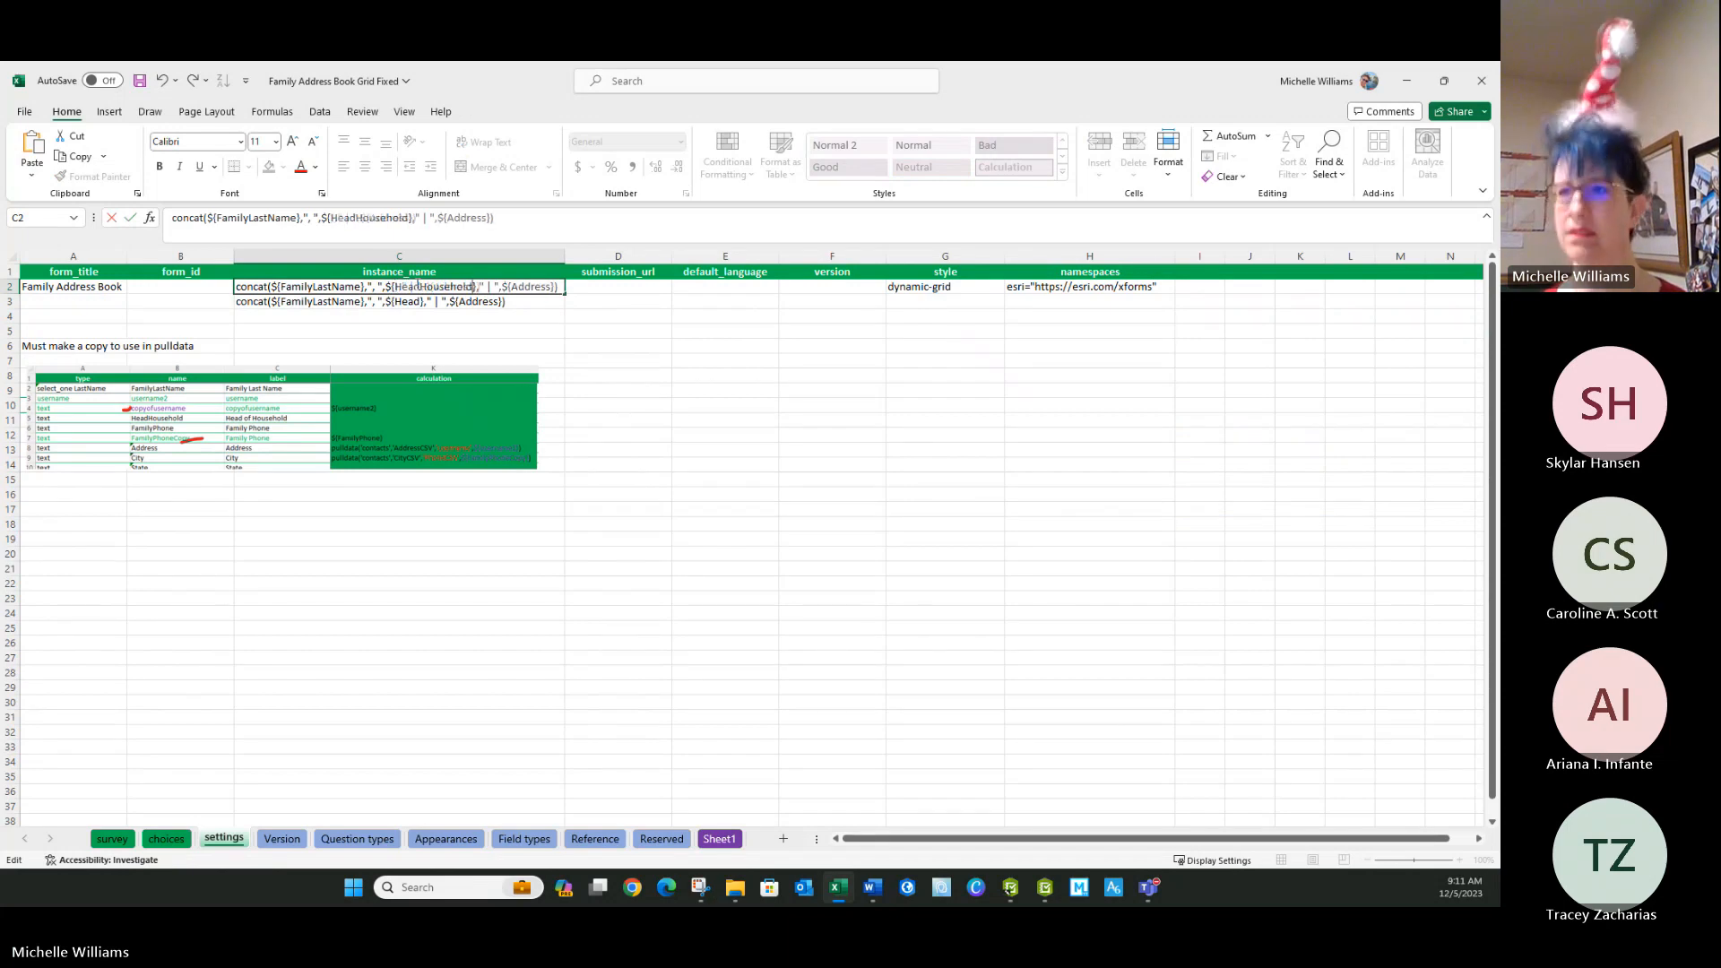
pyautogui.click(480, 316)
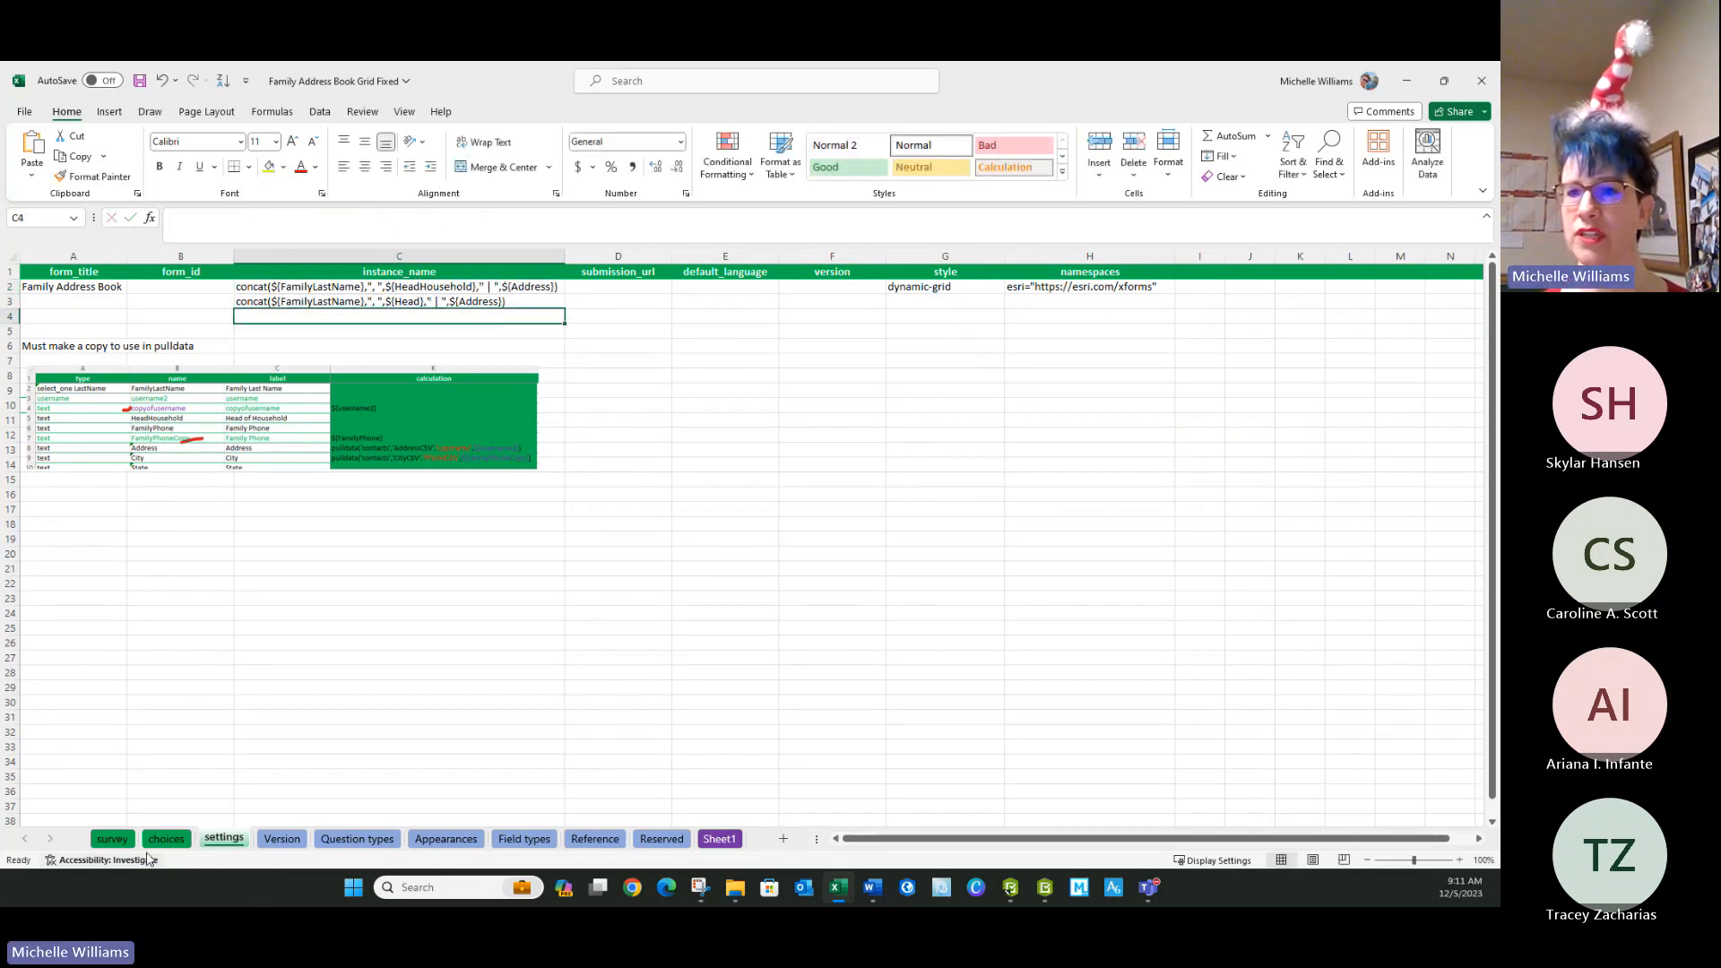
# Check the Address field name on the survey sheet and delete the leftover concat expression from C3 on the settings sheet.
pyautogui.click(112, 838)
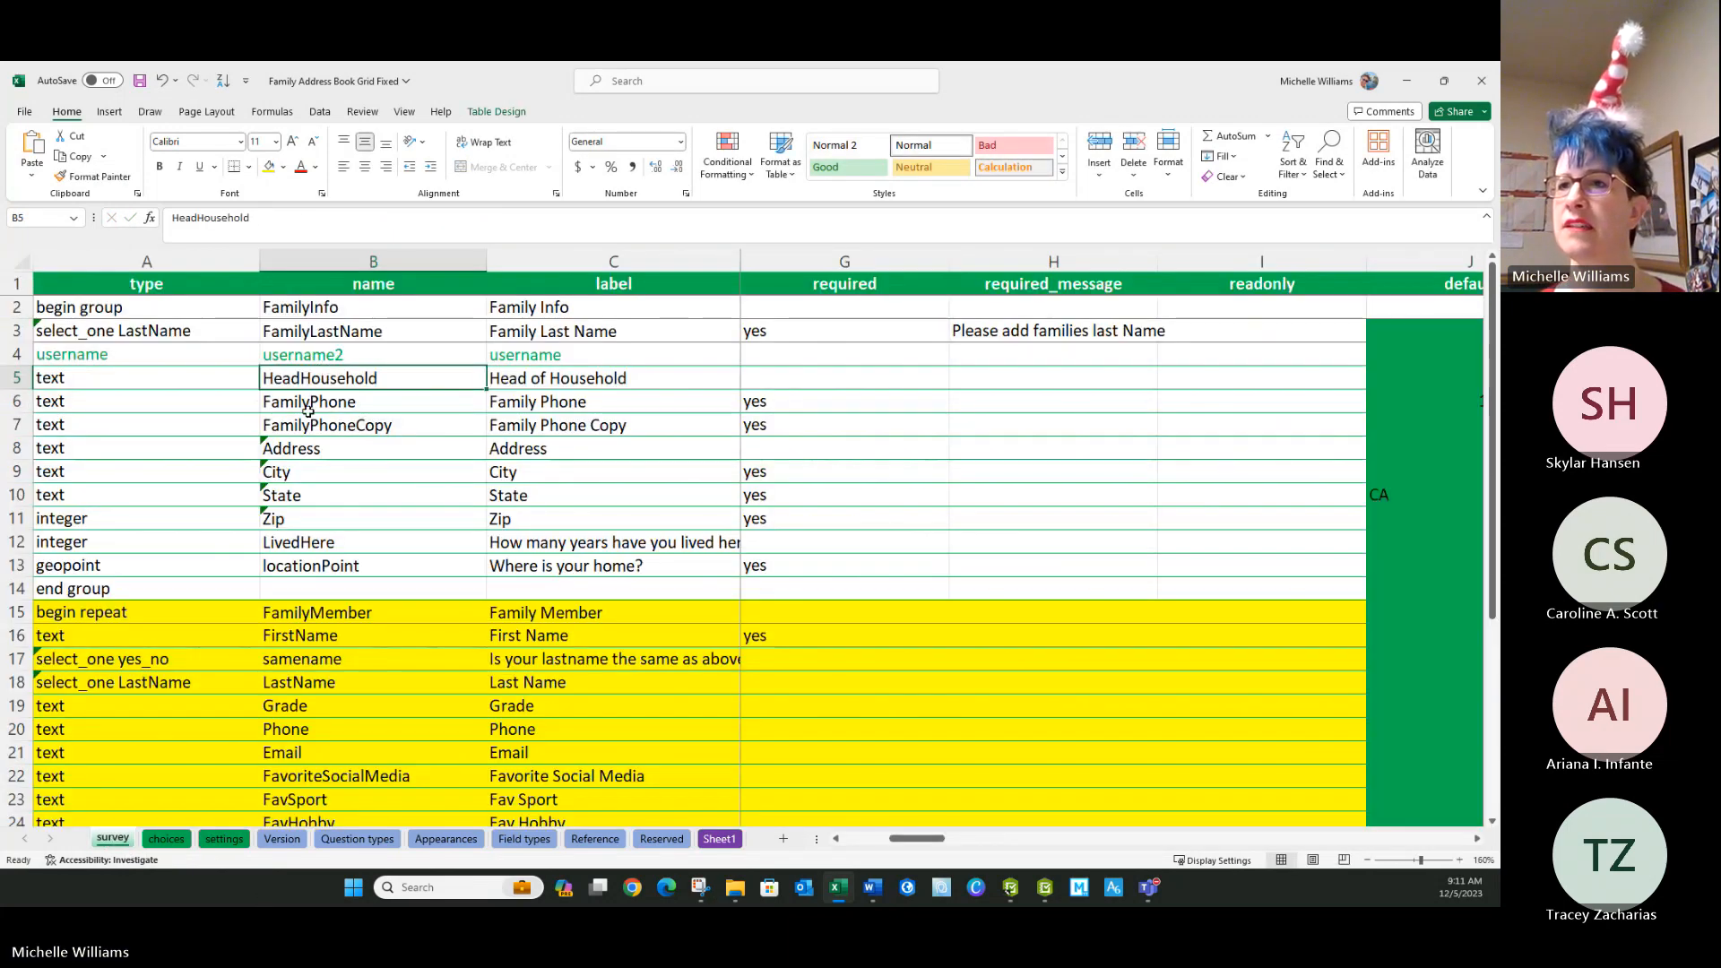
pyautogui.click(328, 456)
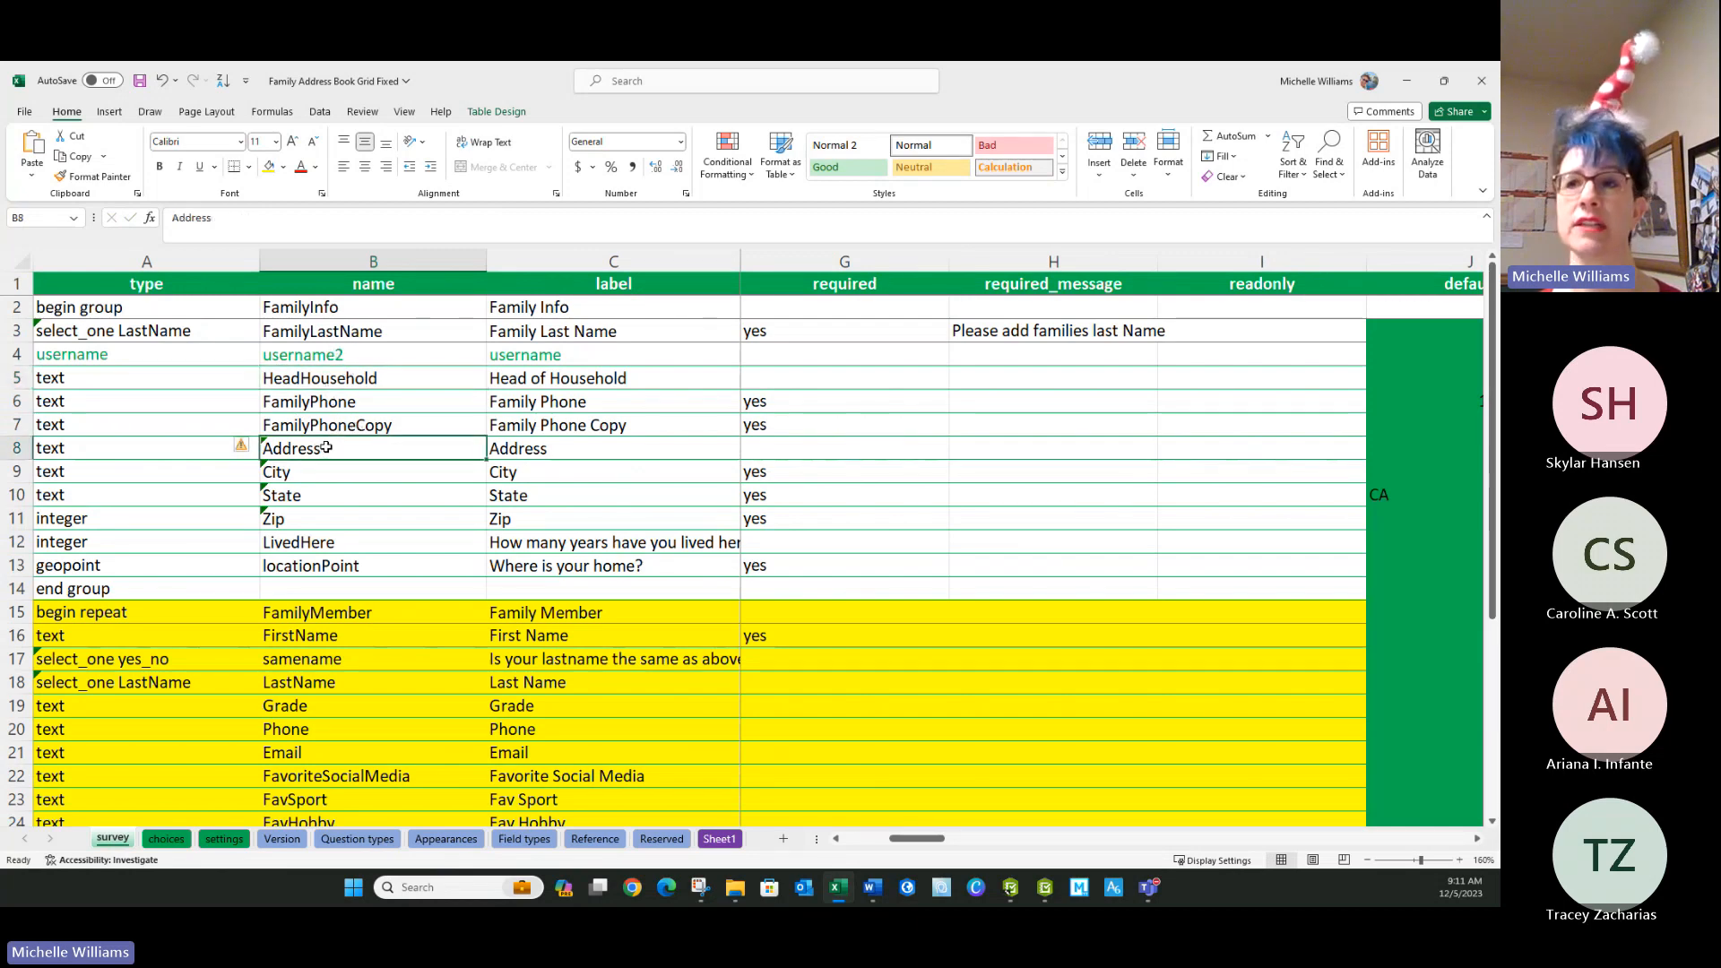
pyautogui.click(216, 841)
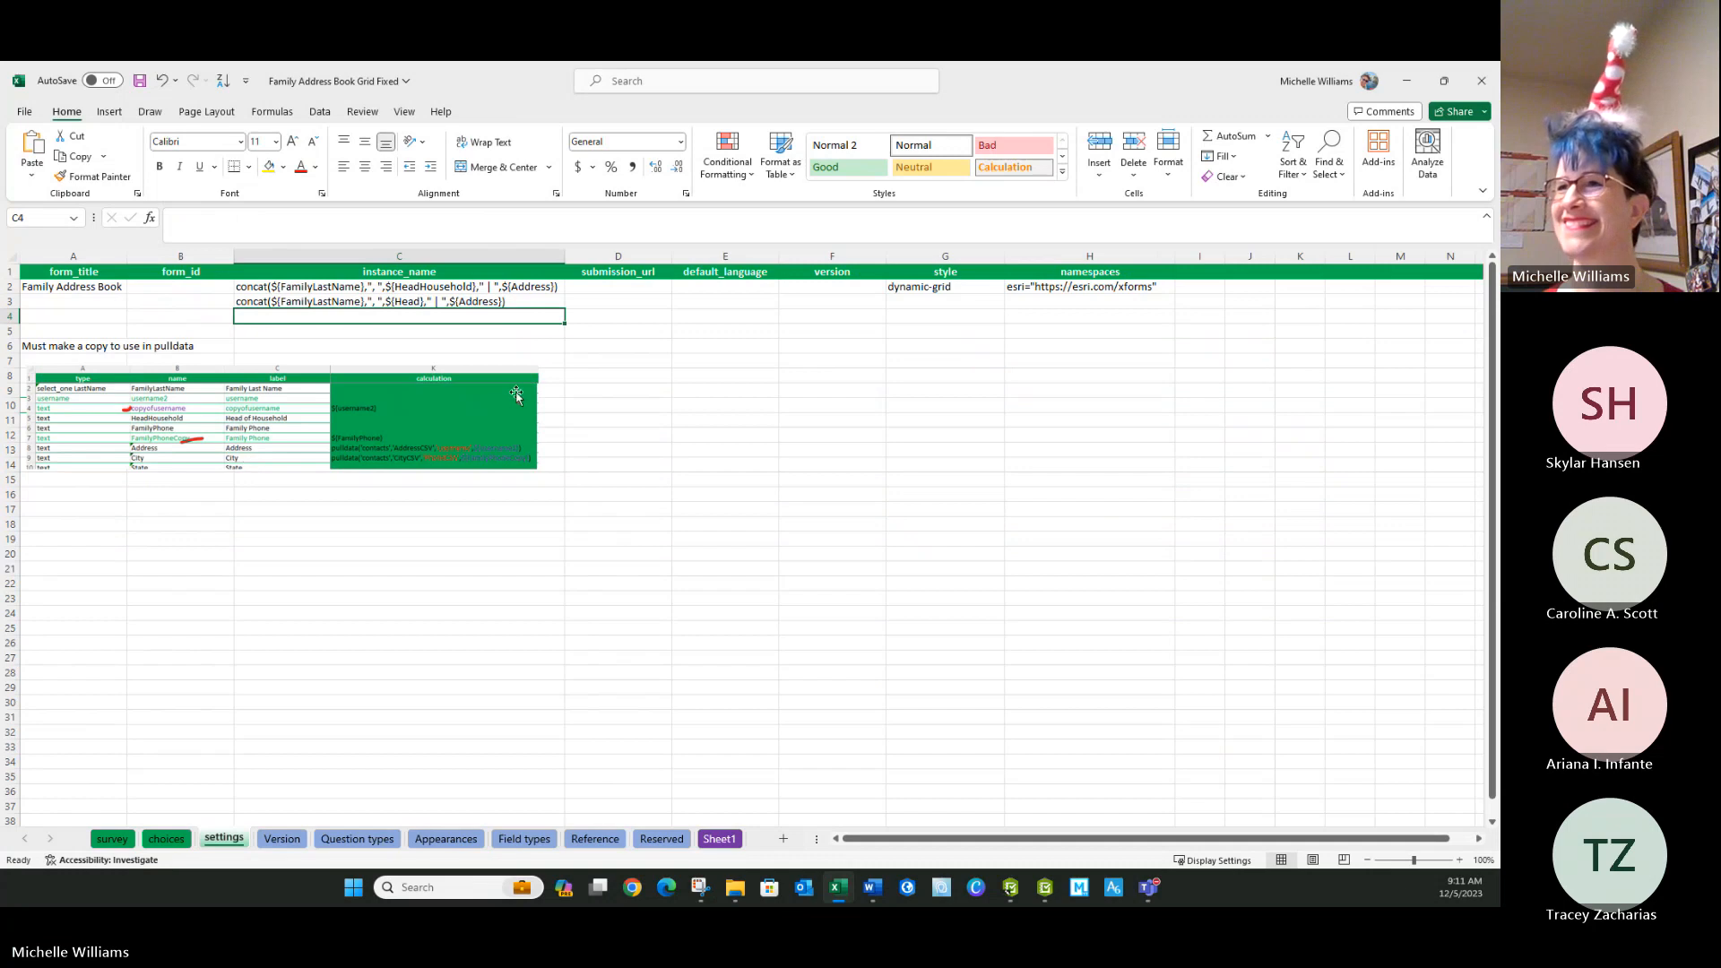
pyautogui.press('Delete')
pyautogui.click(511, 330)
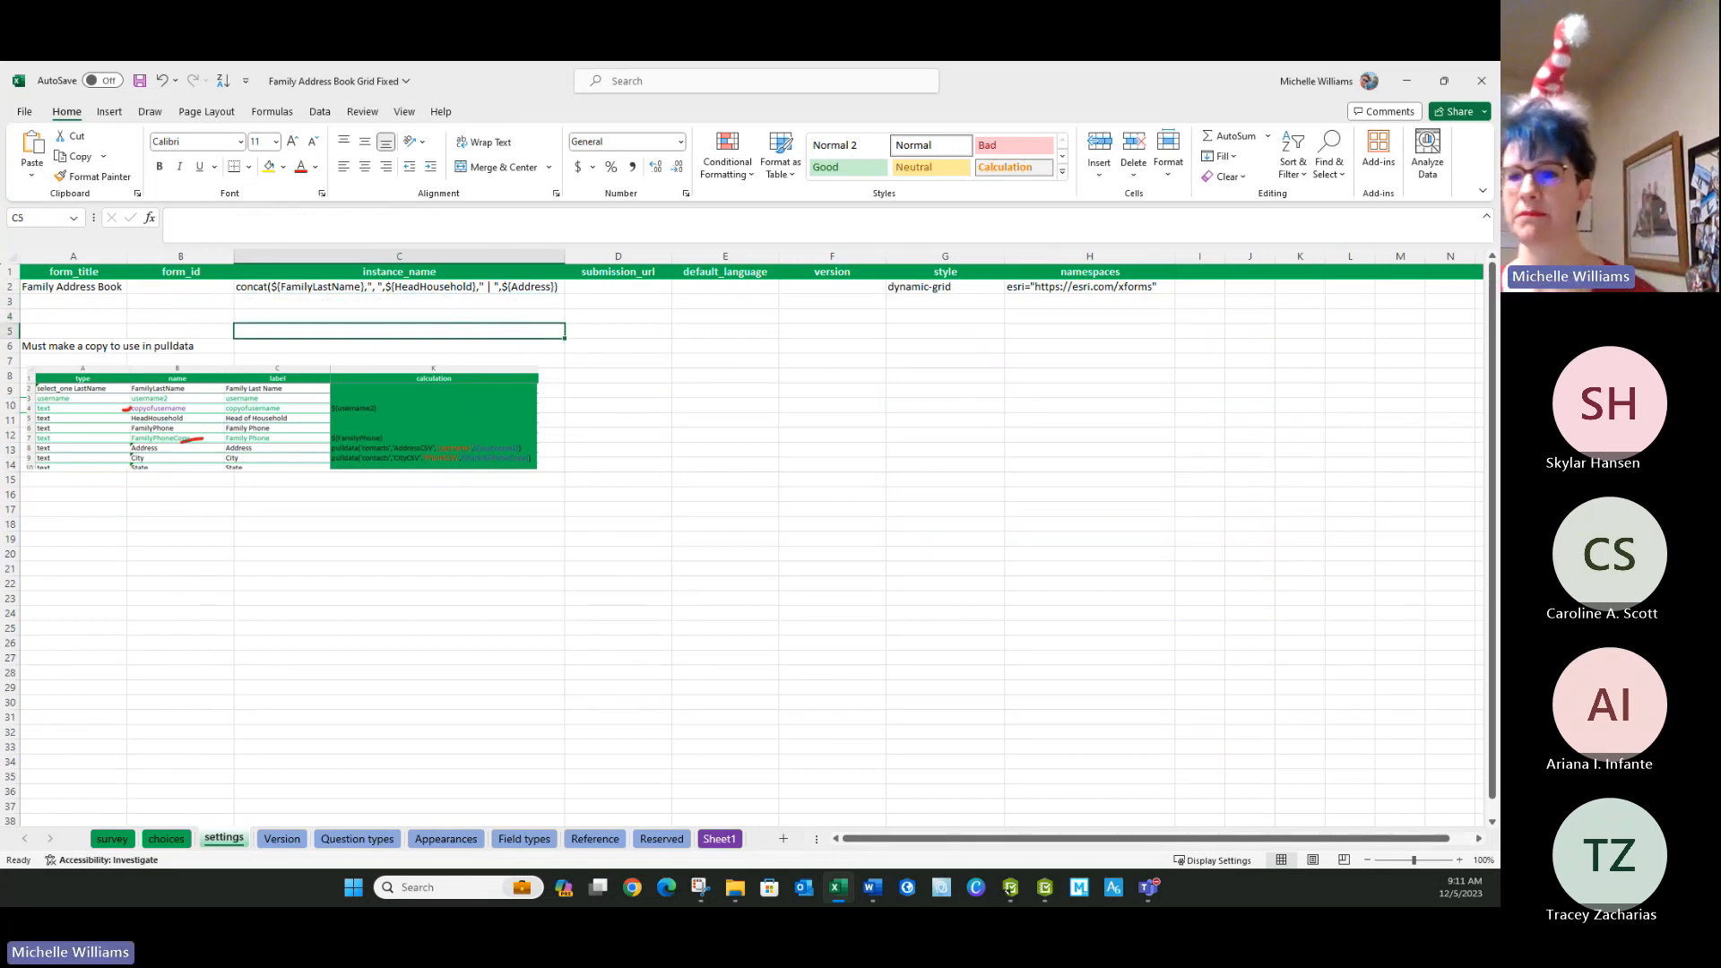
# Compare the instance_name expression in C2 with the survey sheet's field names and save the workbook.
pyautogui.click(108, 840)
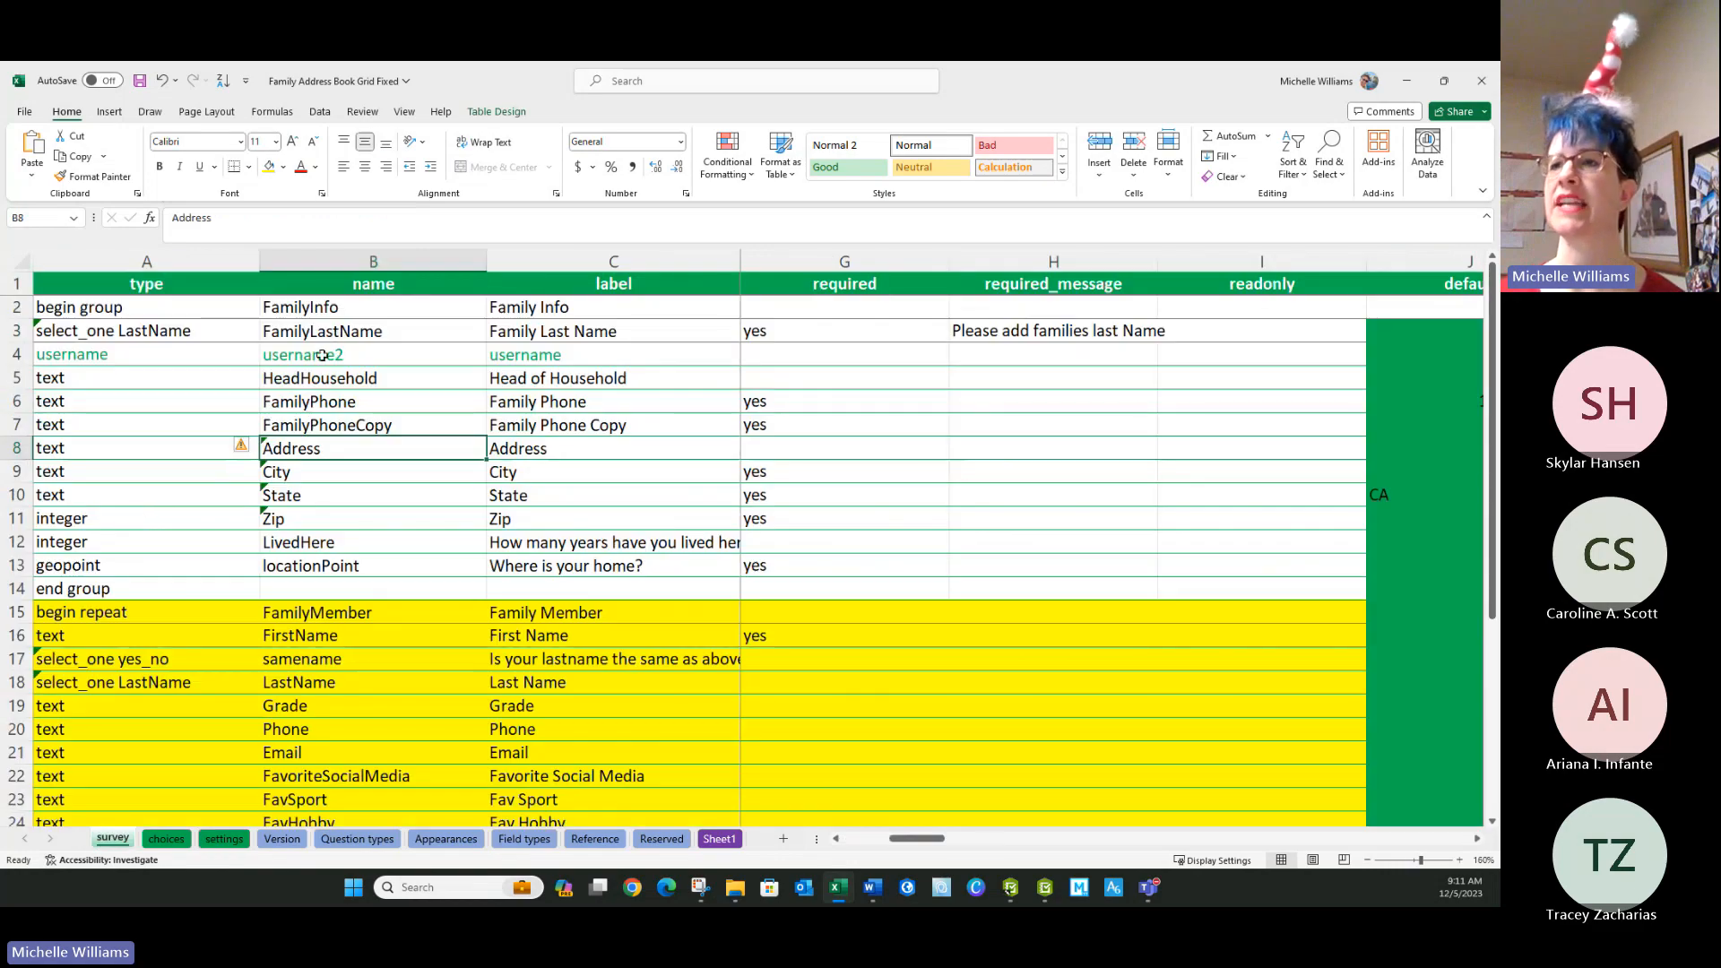
pyautogui.click(226, 843)
pyautogui.click(423, 584)
pyautogui.click(353, 280)
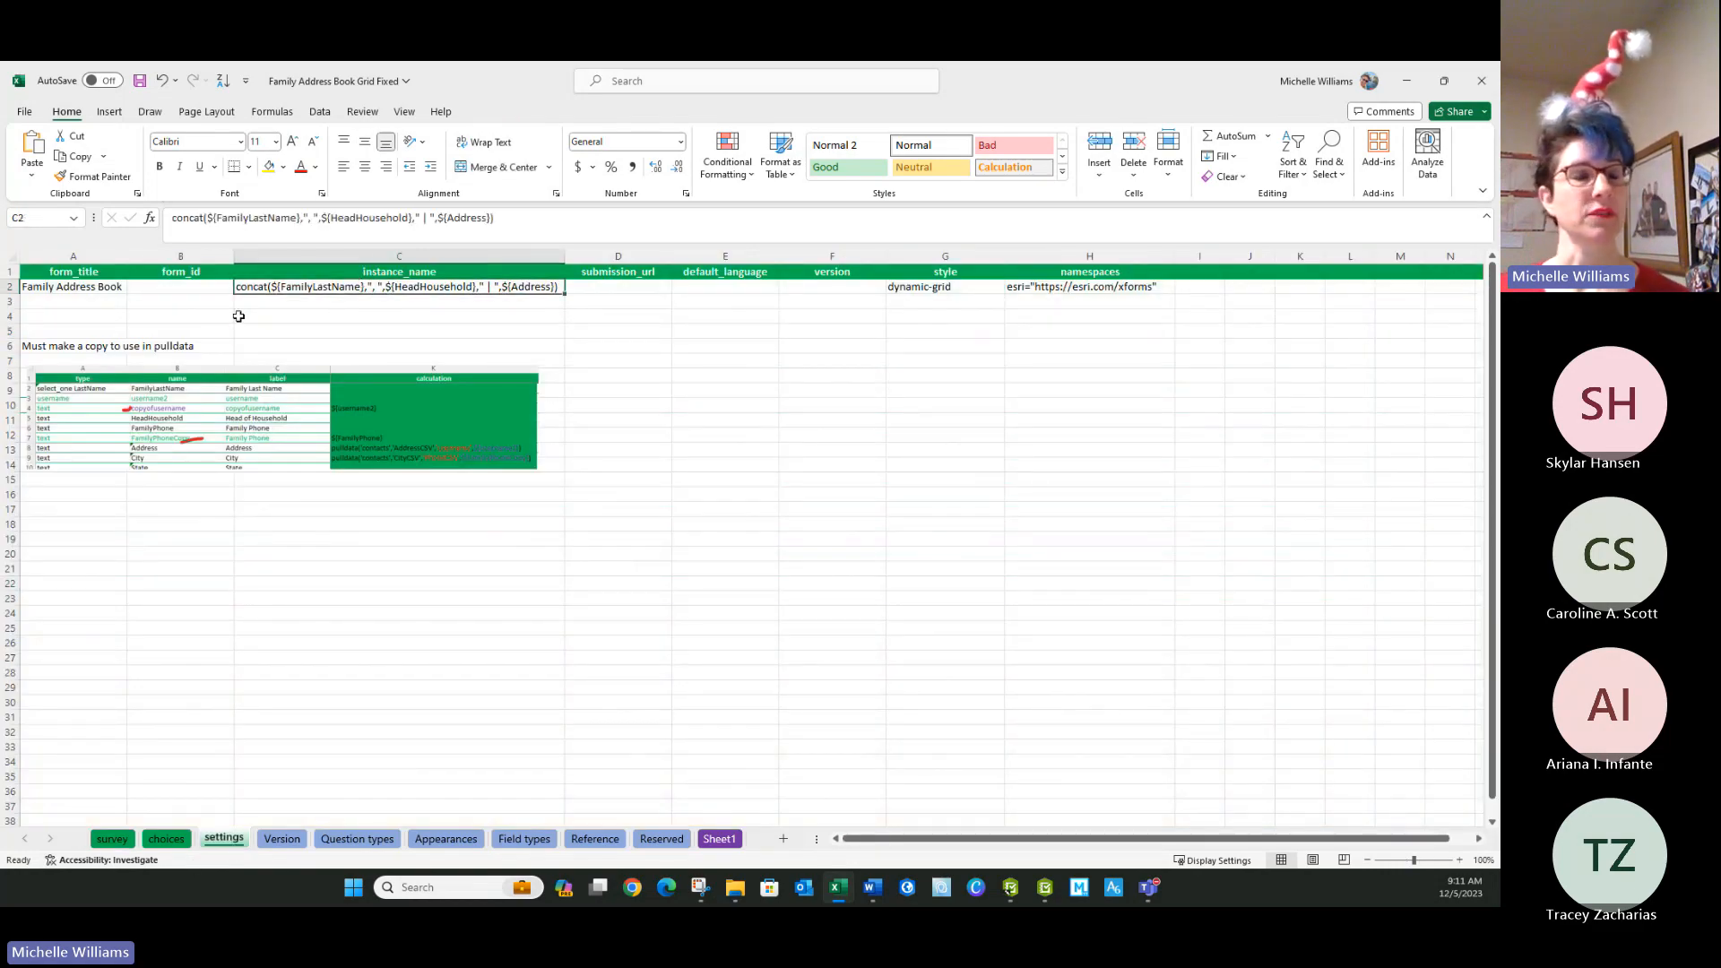
pyautogui.click(238, 315)
pyautogui.click(140, 82)
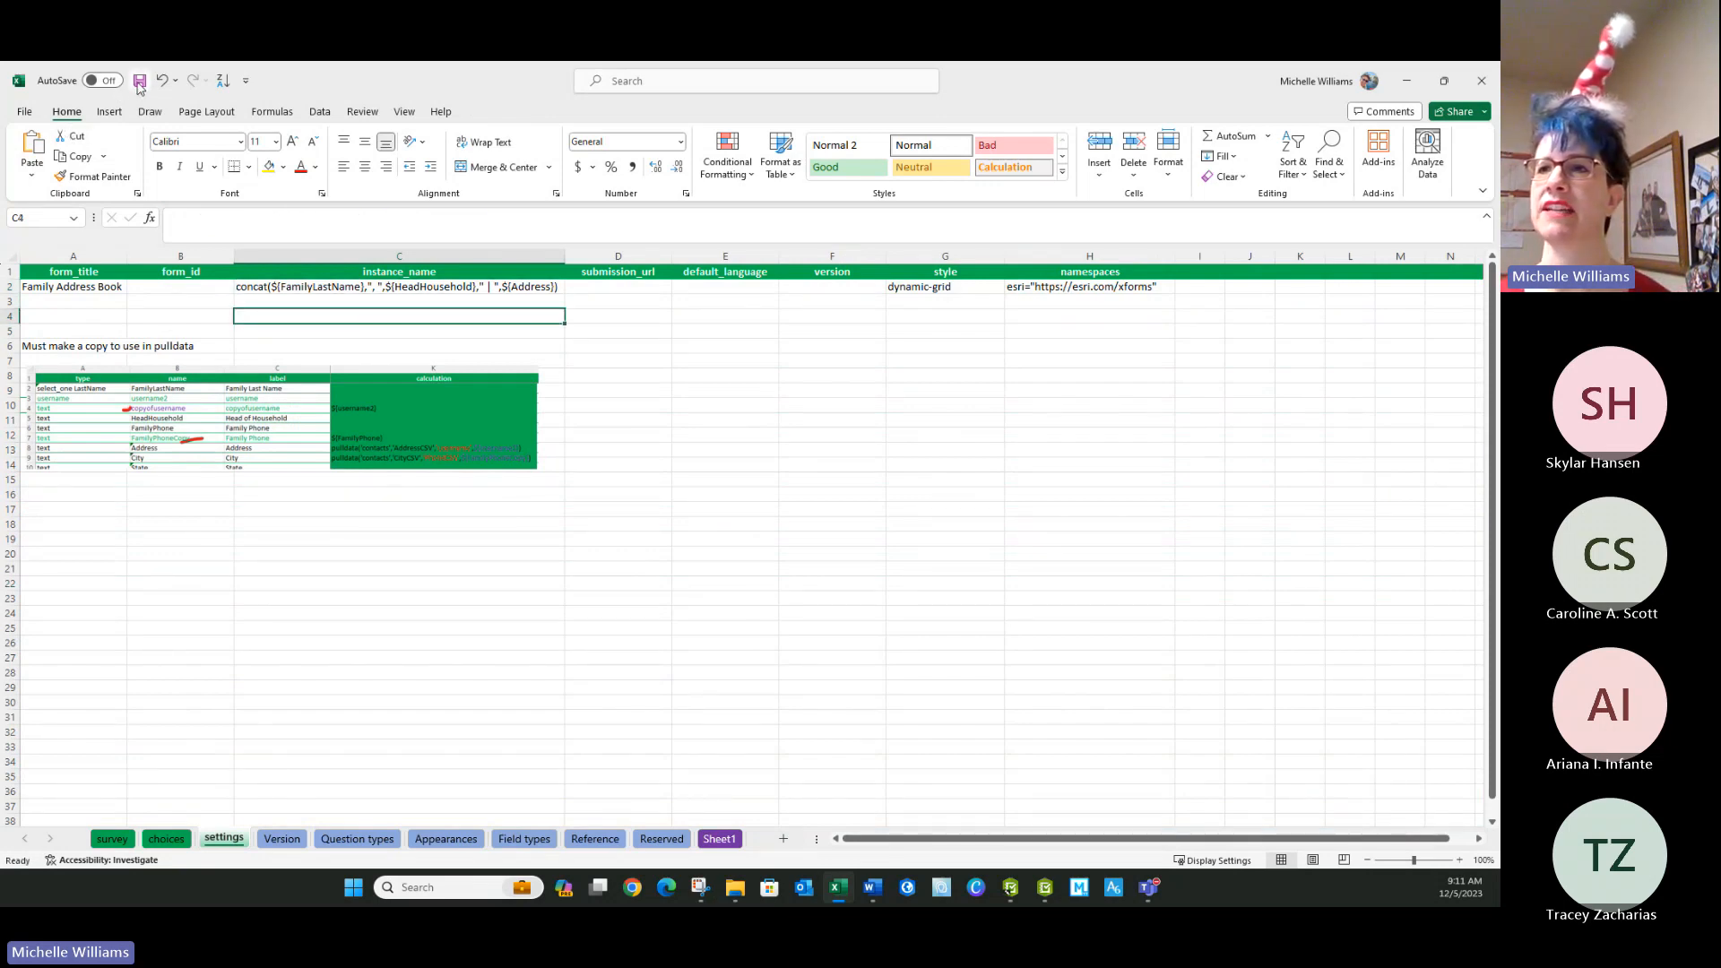
pyautogui.click(830, 776)
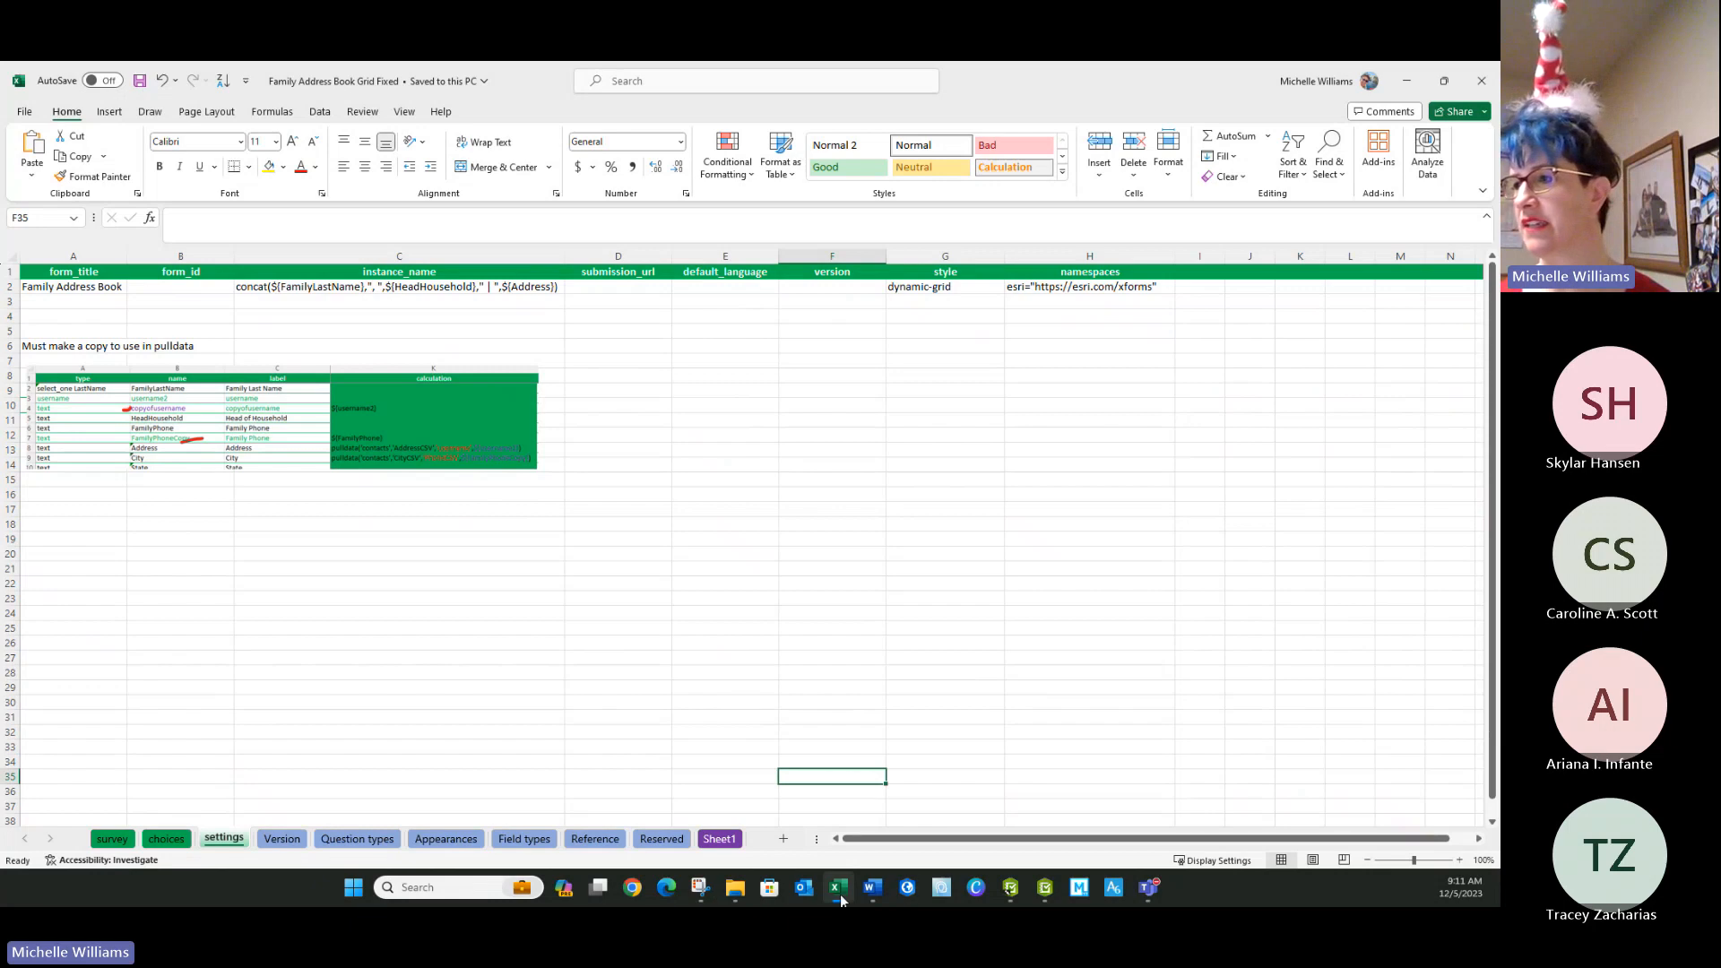
# Switch to Survey123 Connect, review the survey's details and inbox options, and publish Family Address Book Grid Fixed.
pyautogui.click(1010, 887)
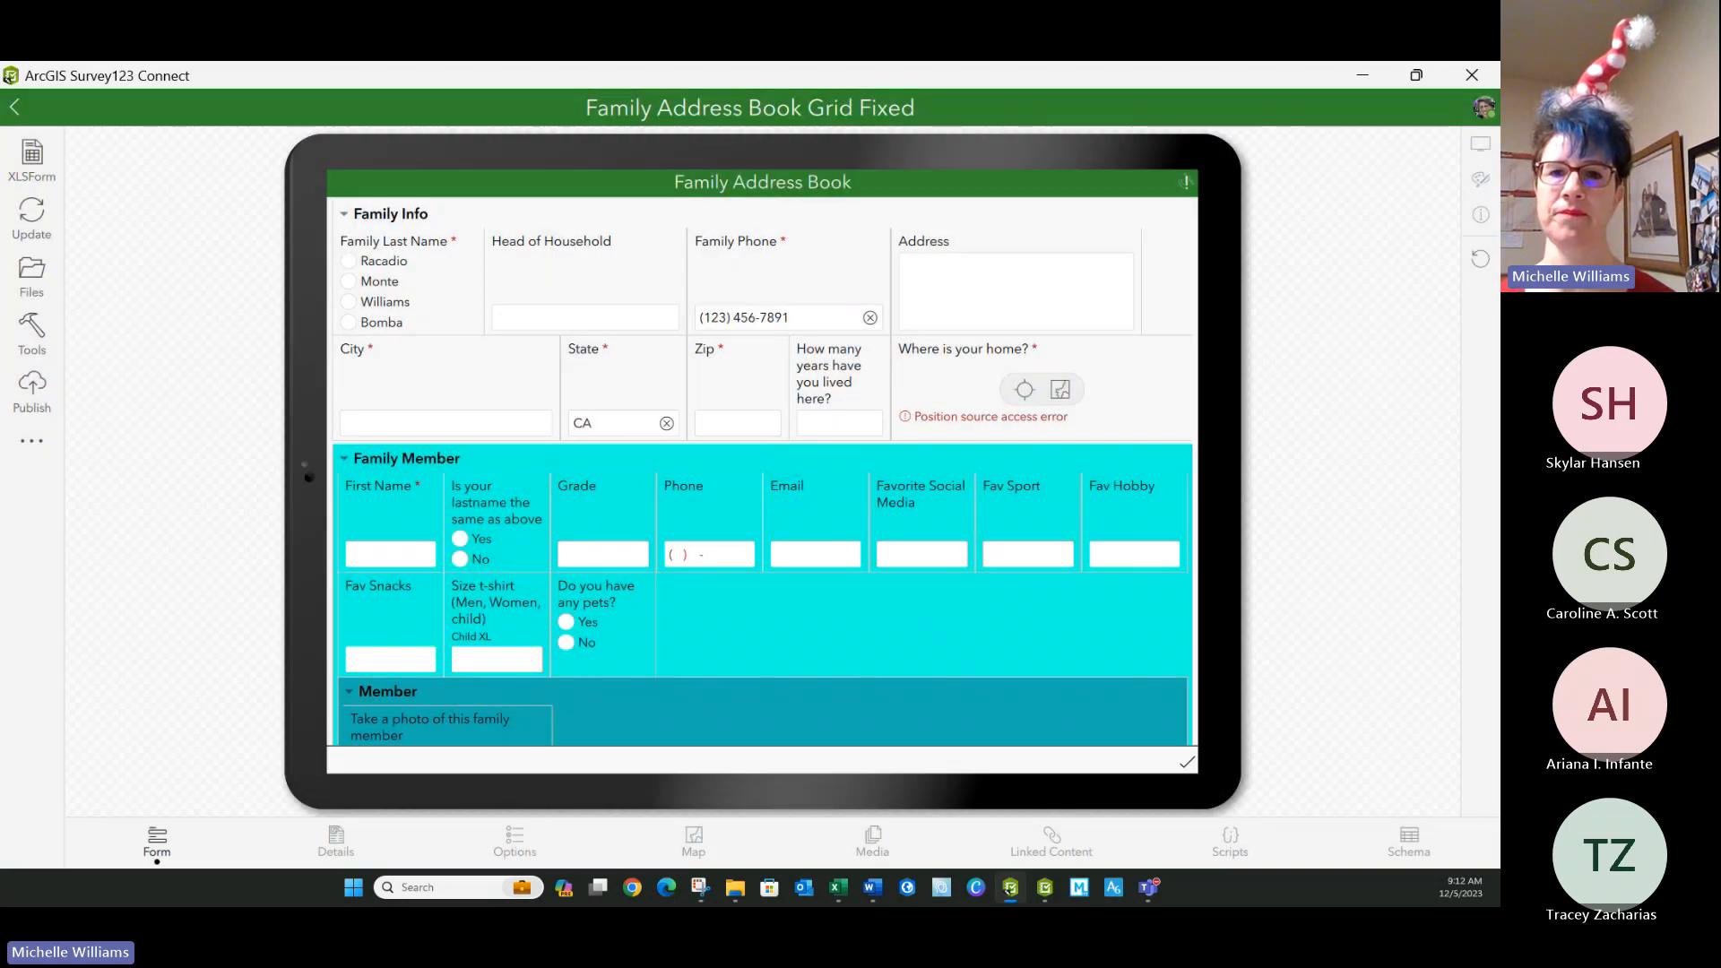
pyautogui.click(334, 840)
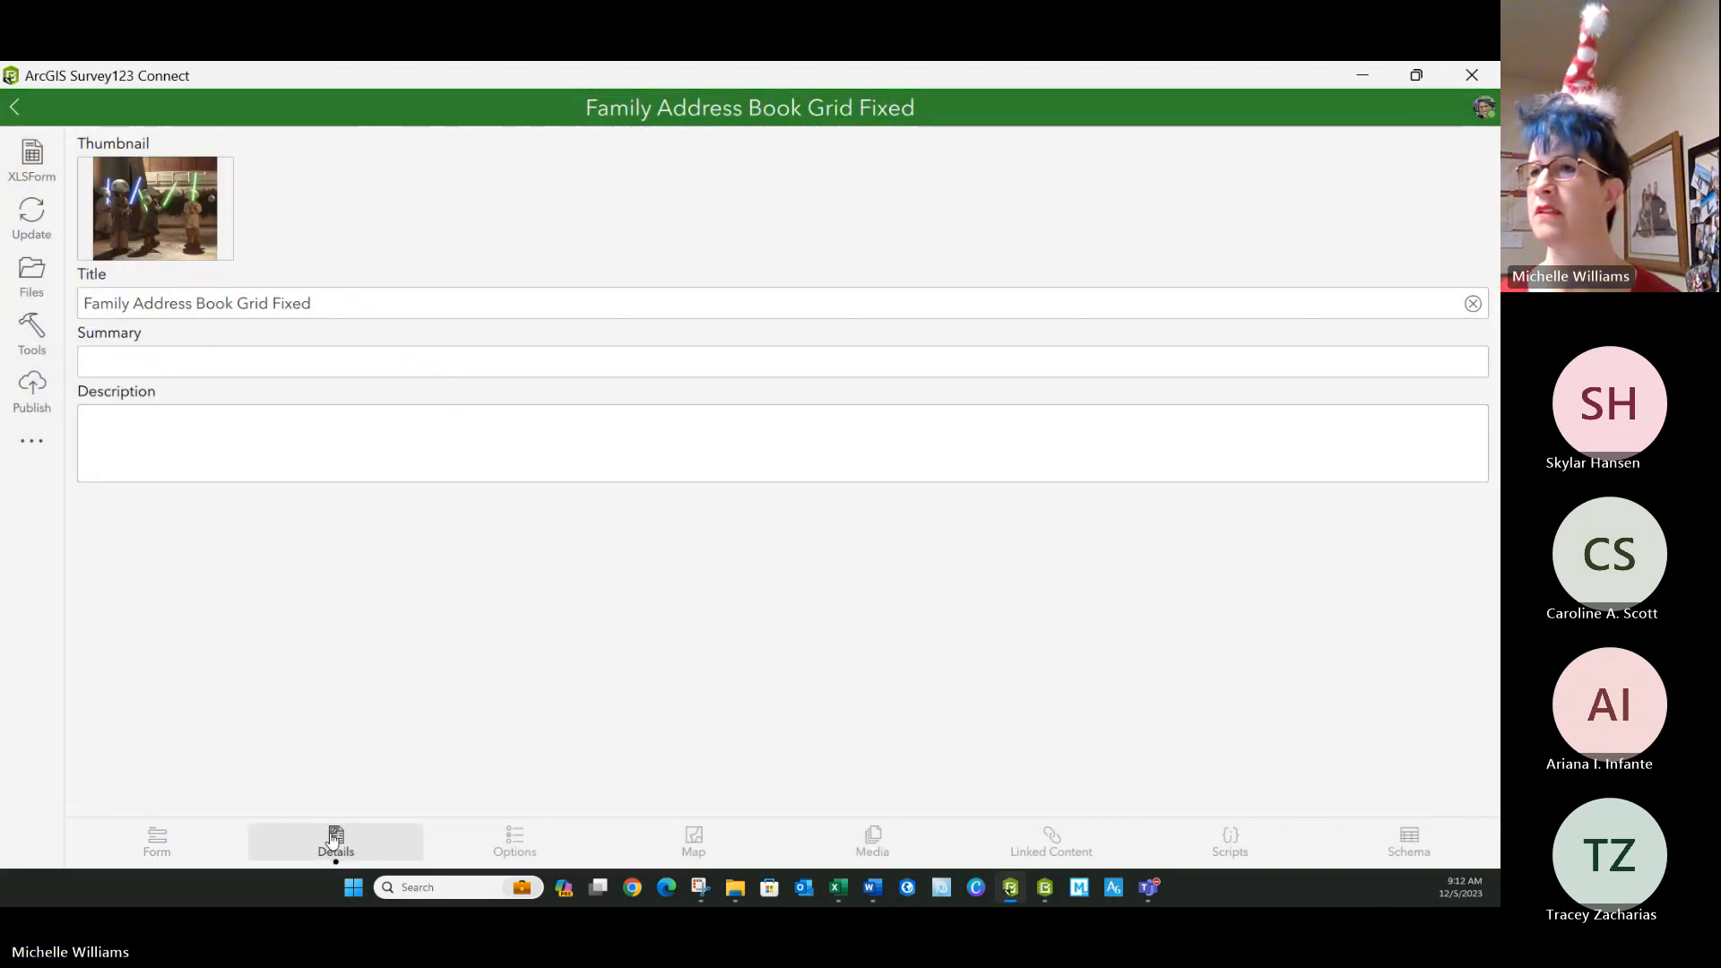
pyautogui.click(515, 840)
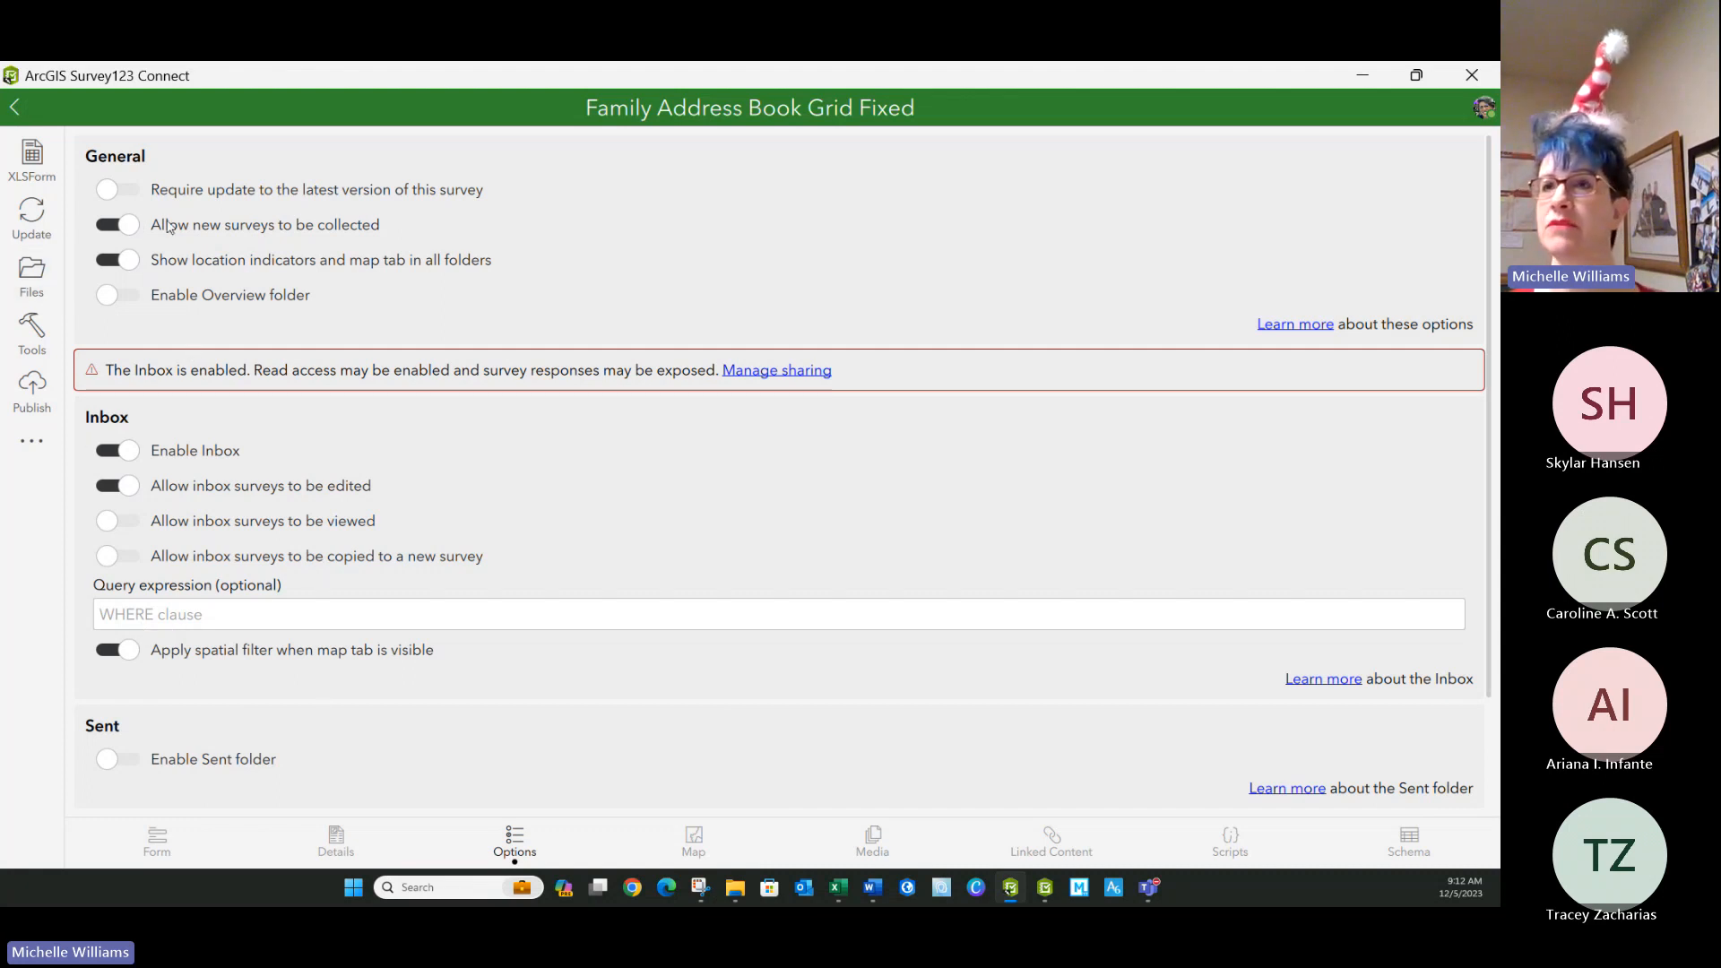
pyautogui.click(32, 387)
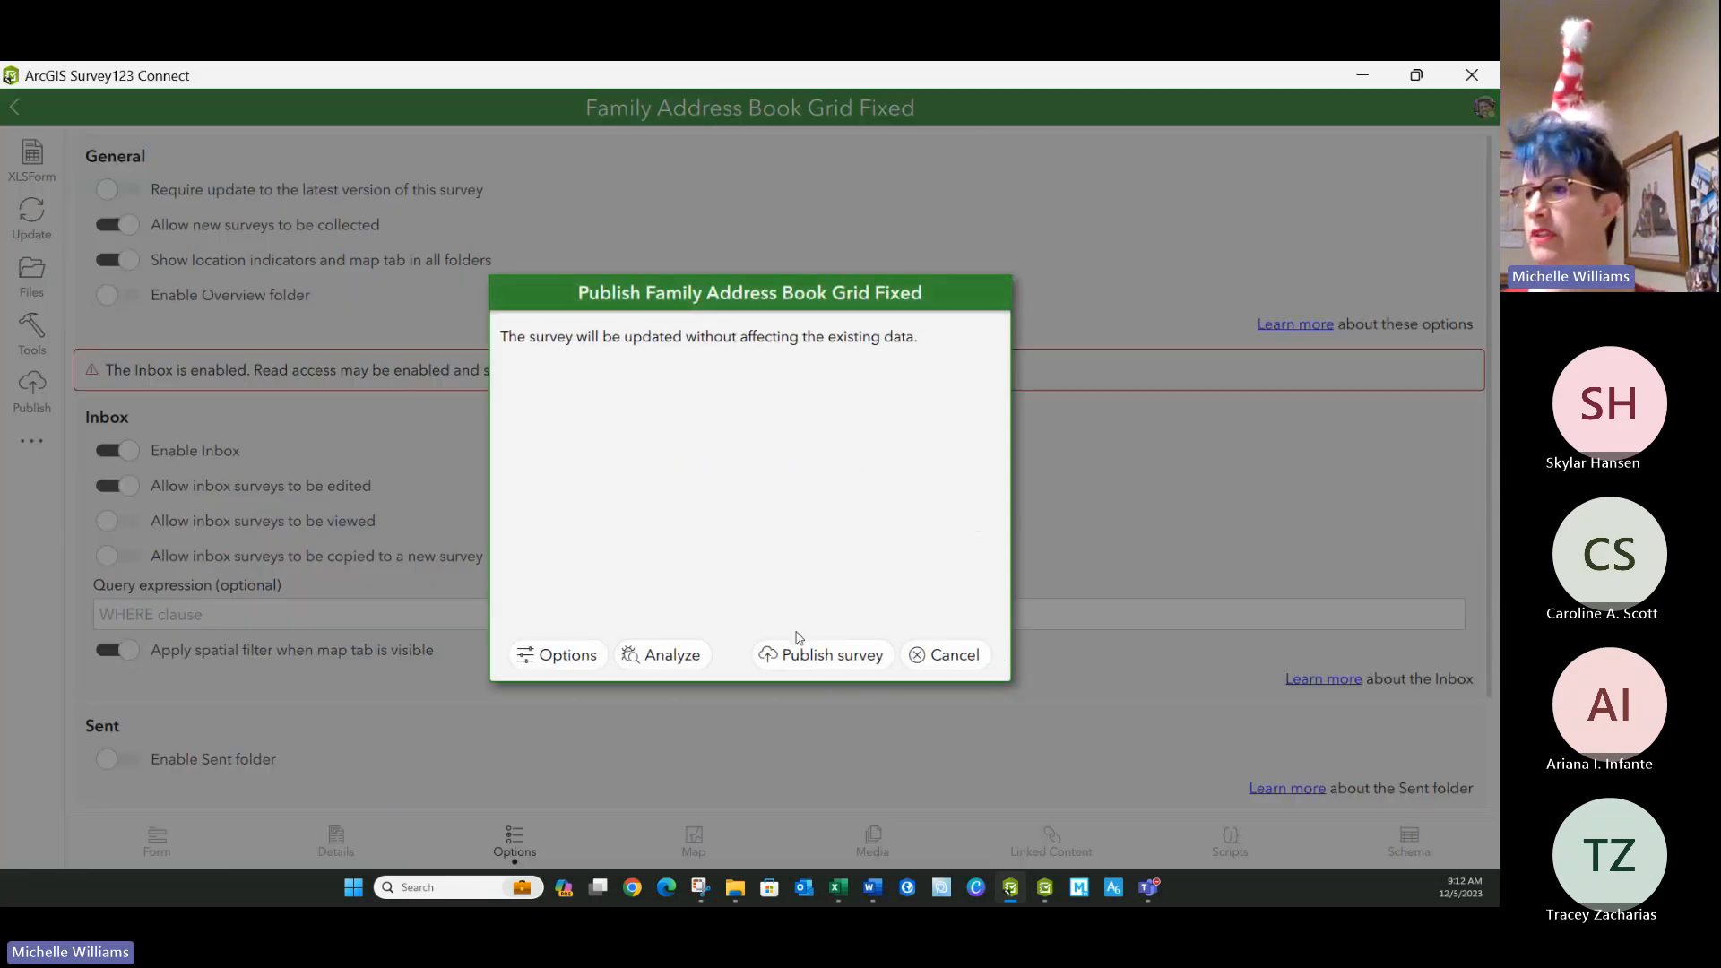
pyautogui.click(807, 652)
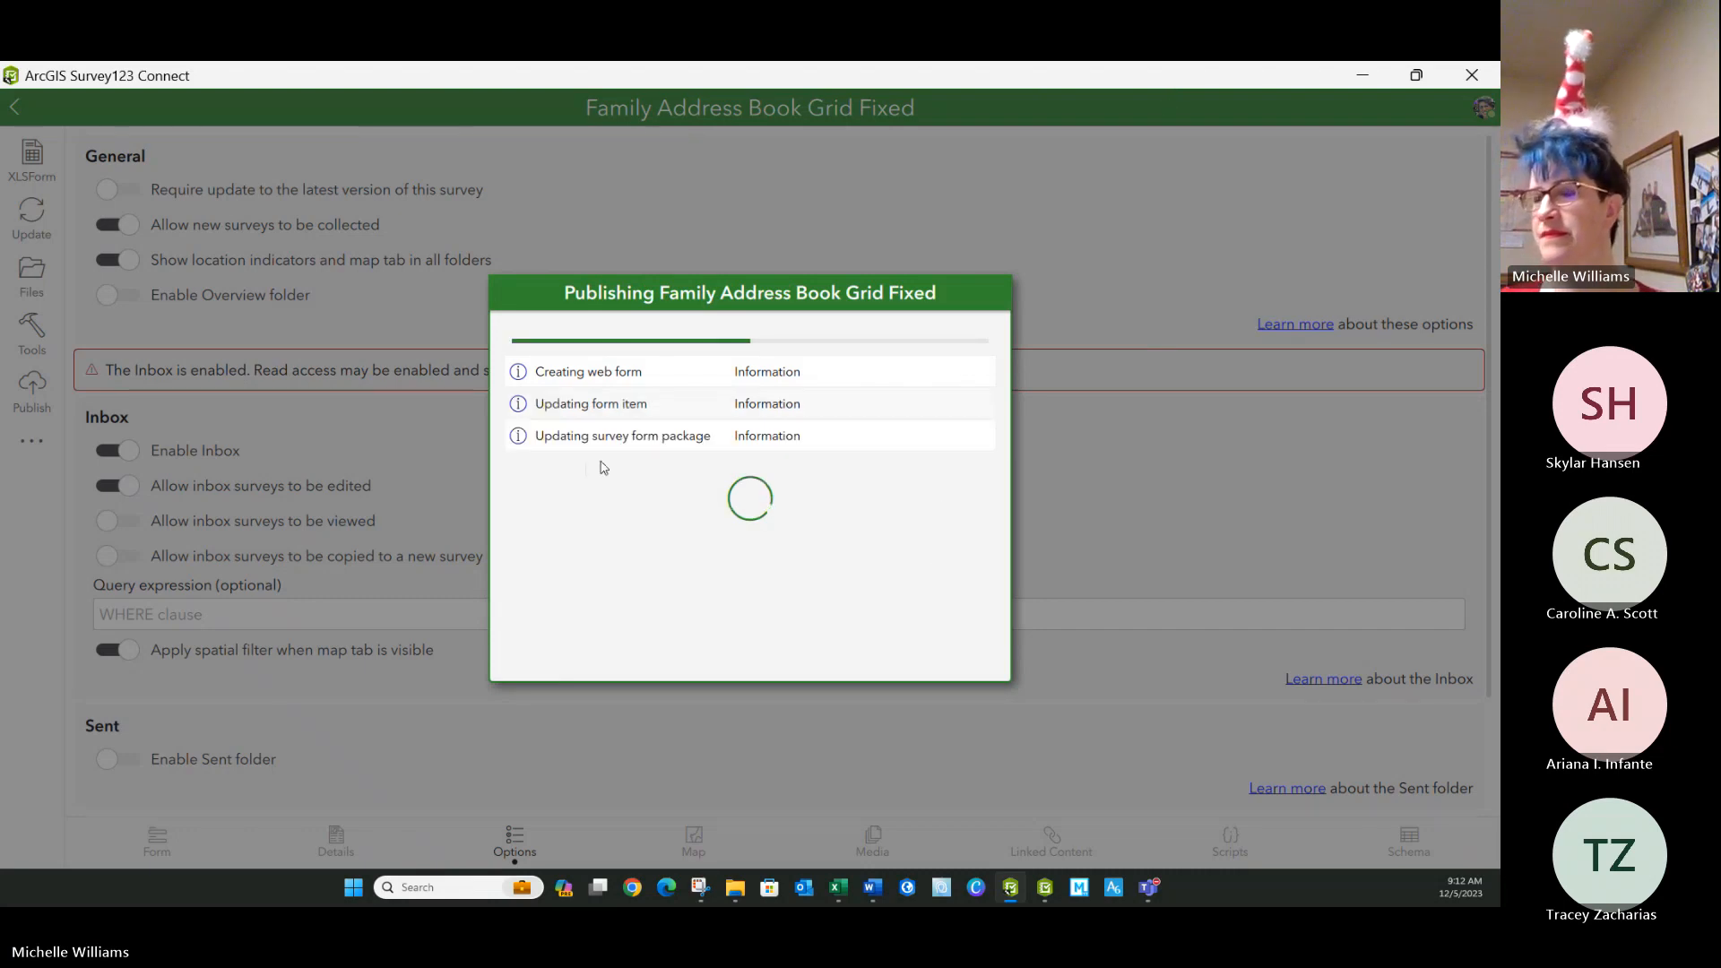
pyautogui.moveTo(1043, 891)
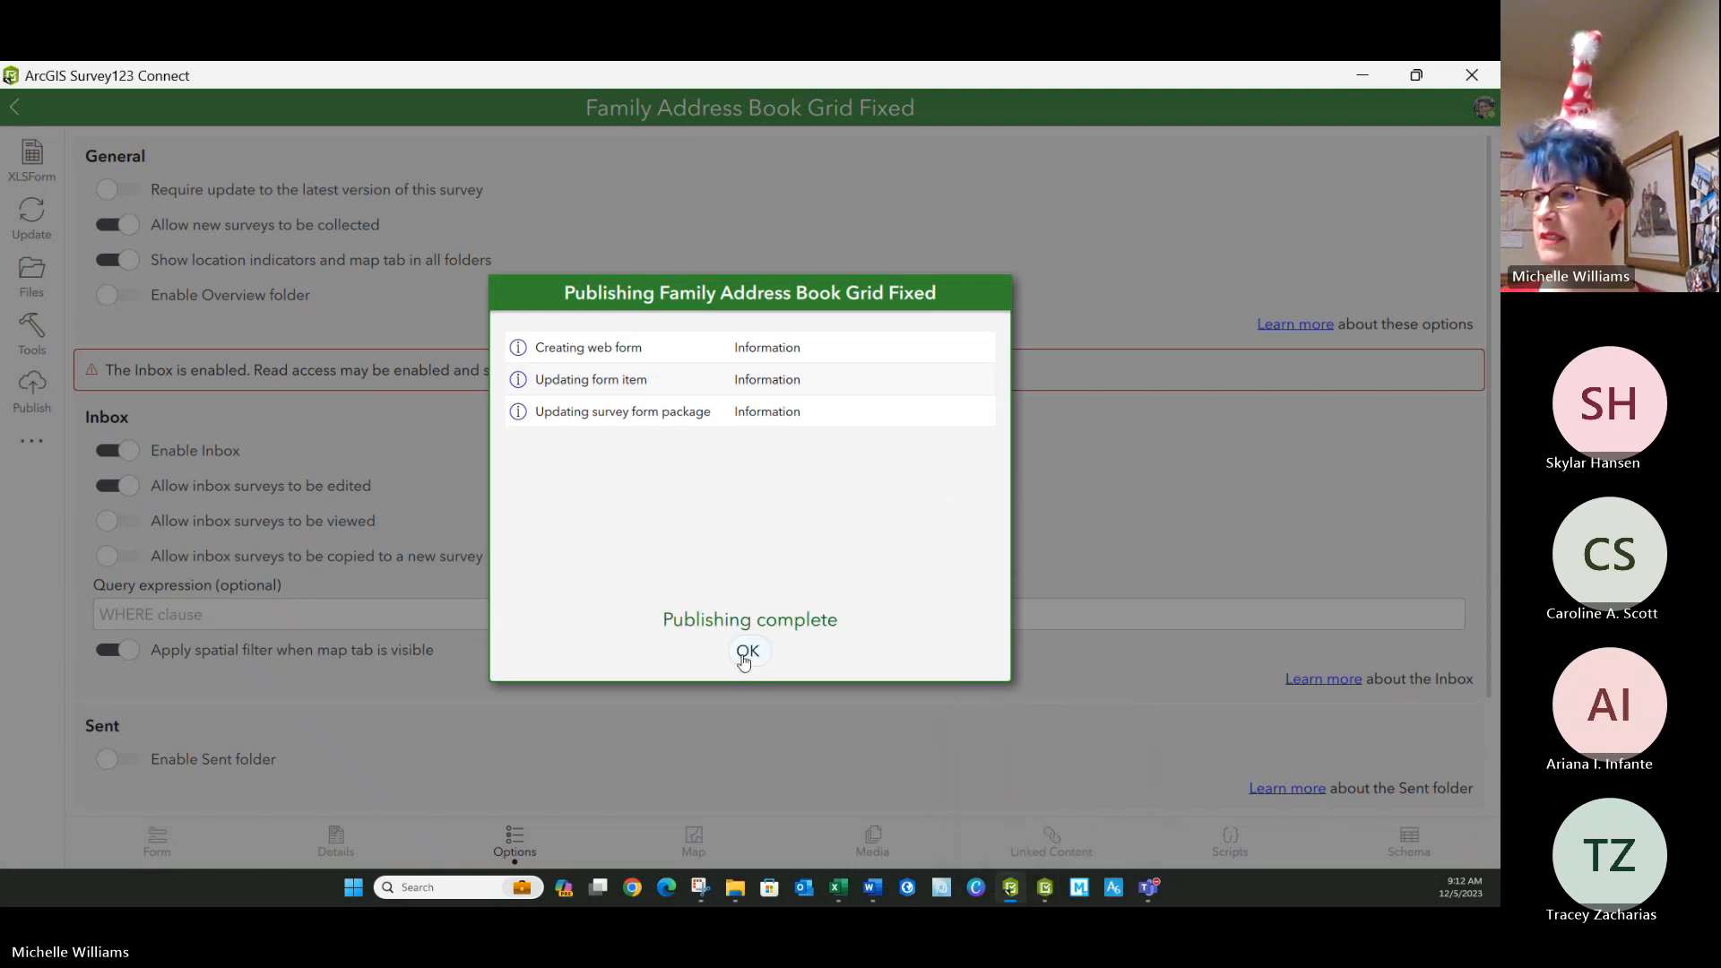
pyautogui.click(747, 652)
# Switch to the Survey123 field app and download the update for the Family Address Book Grid Fixed survey.
pyautogui.click(1045, 888)
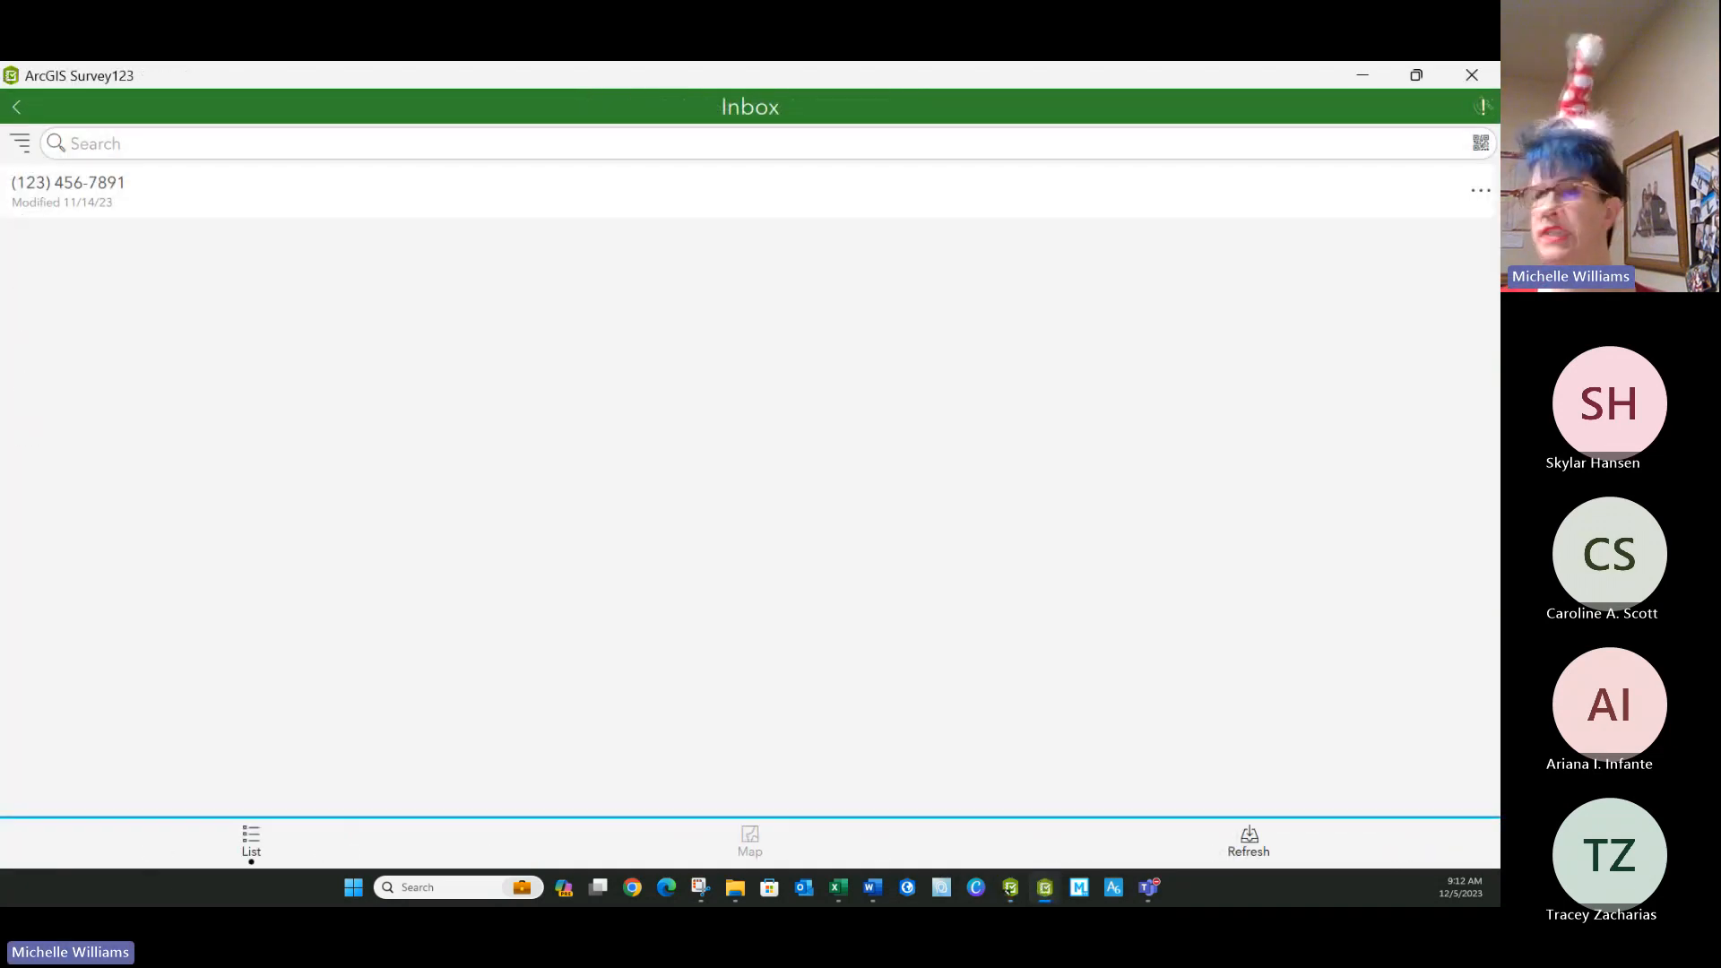
pyautogui.click(25, 102)
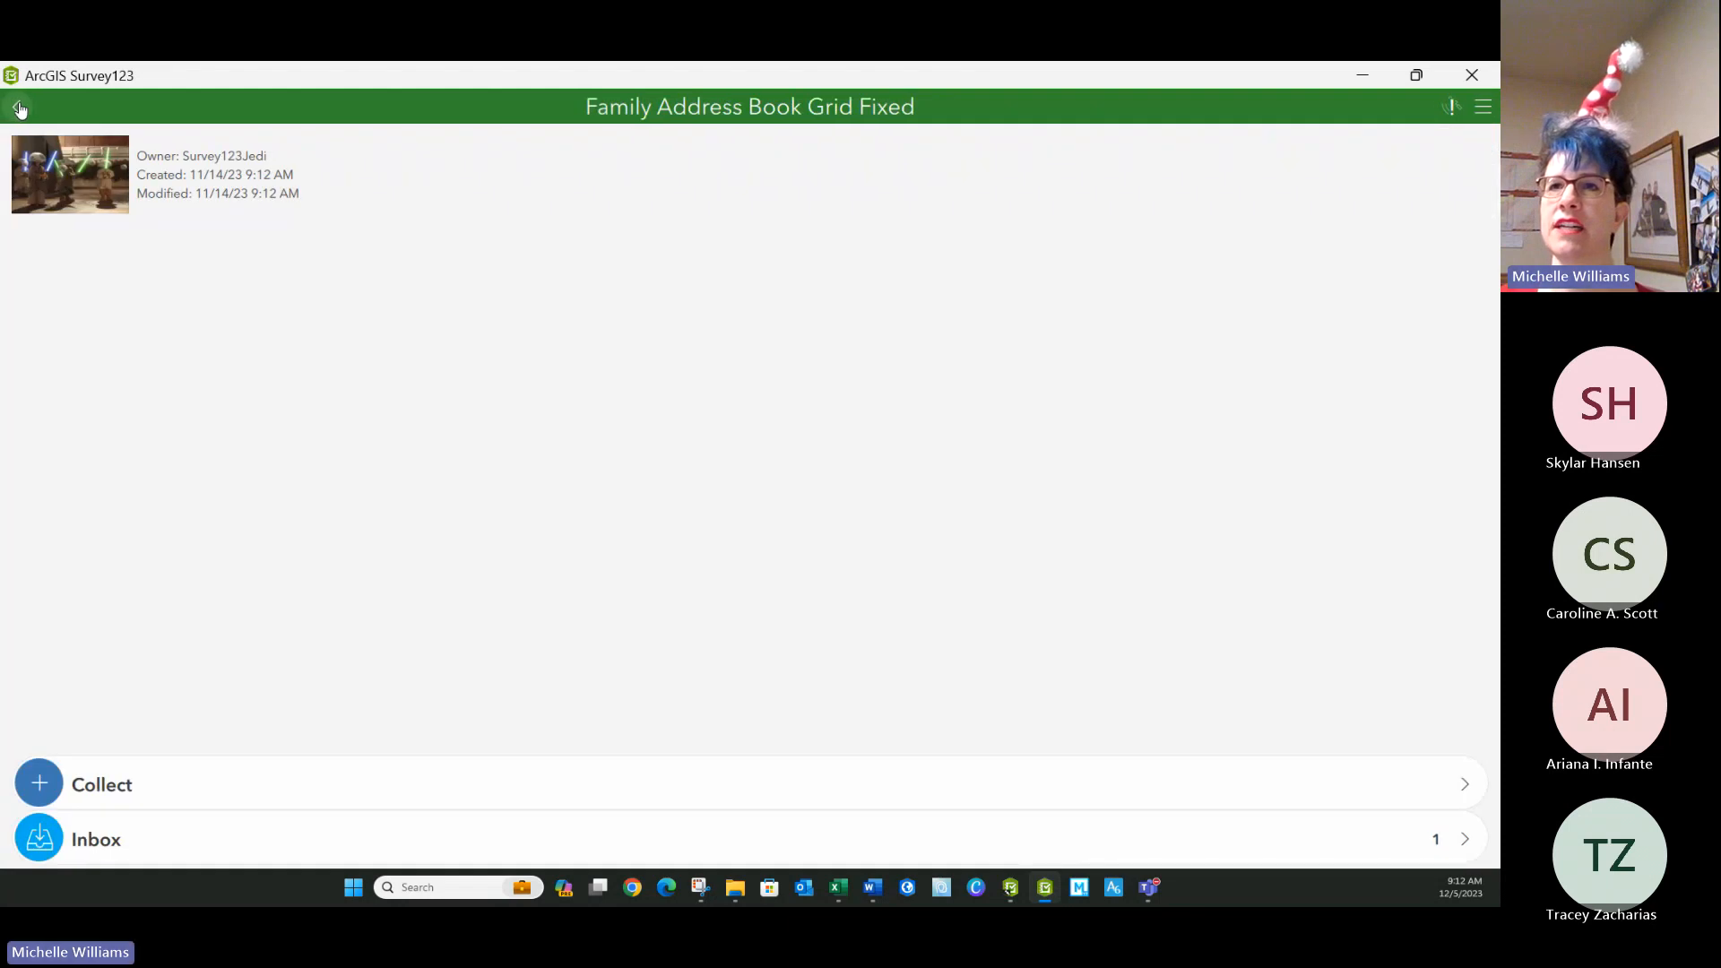
pyautogui.click(28, 102)
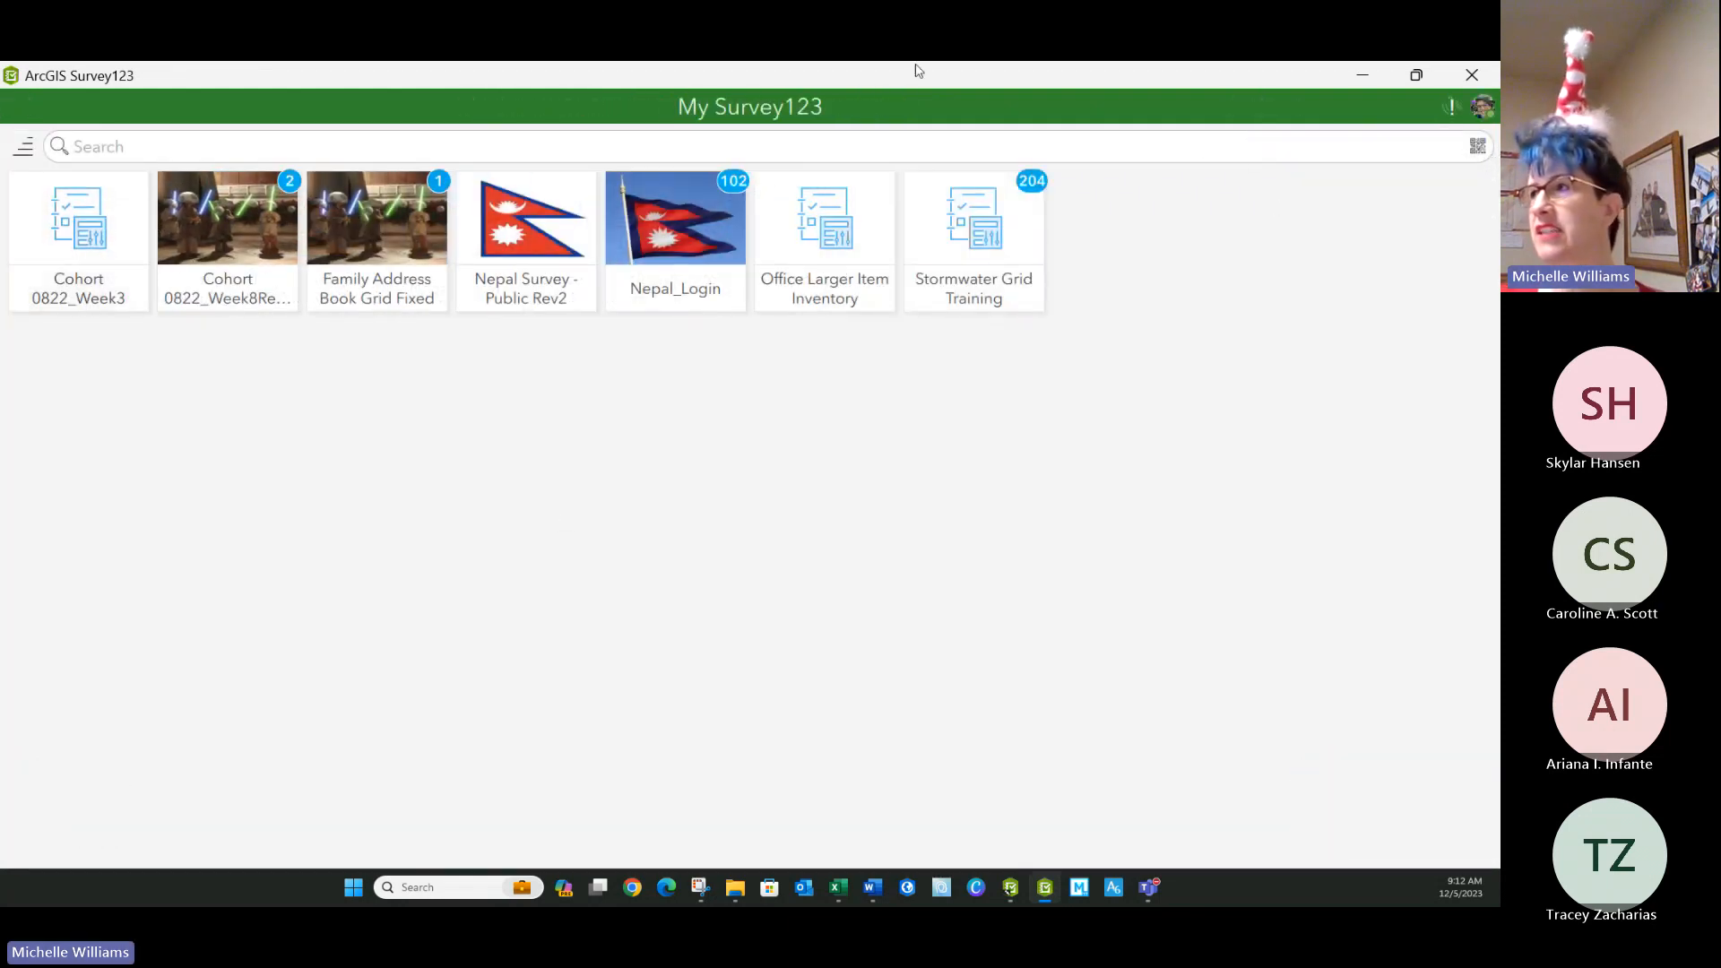
pyautogui.click(1484, 108)
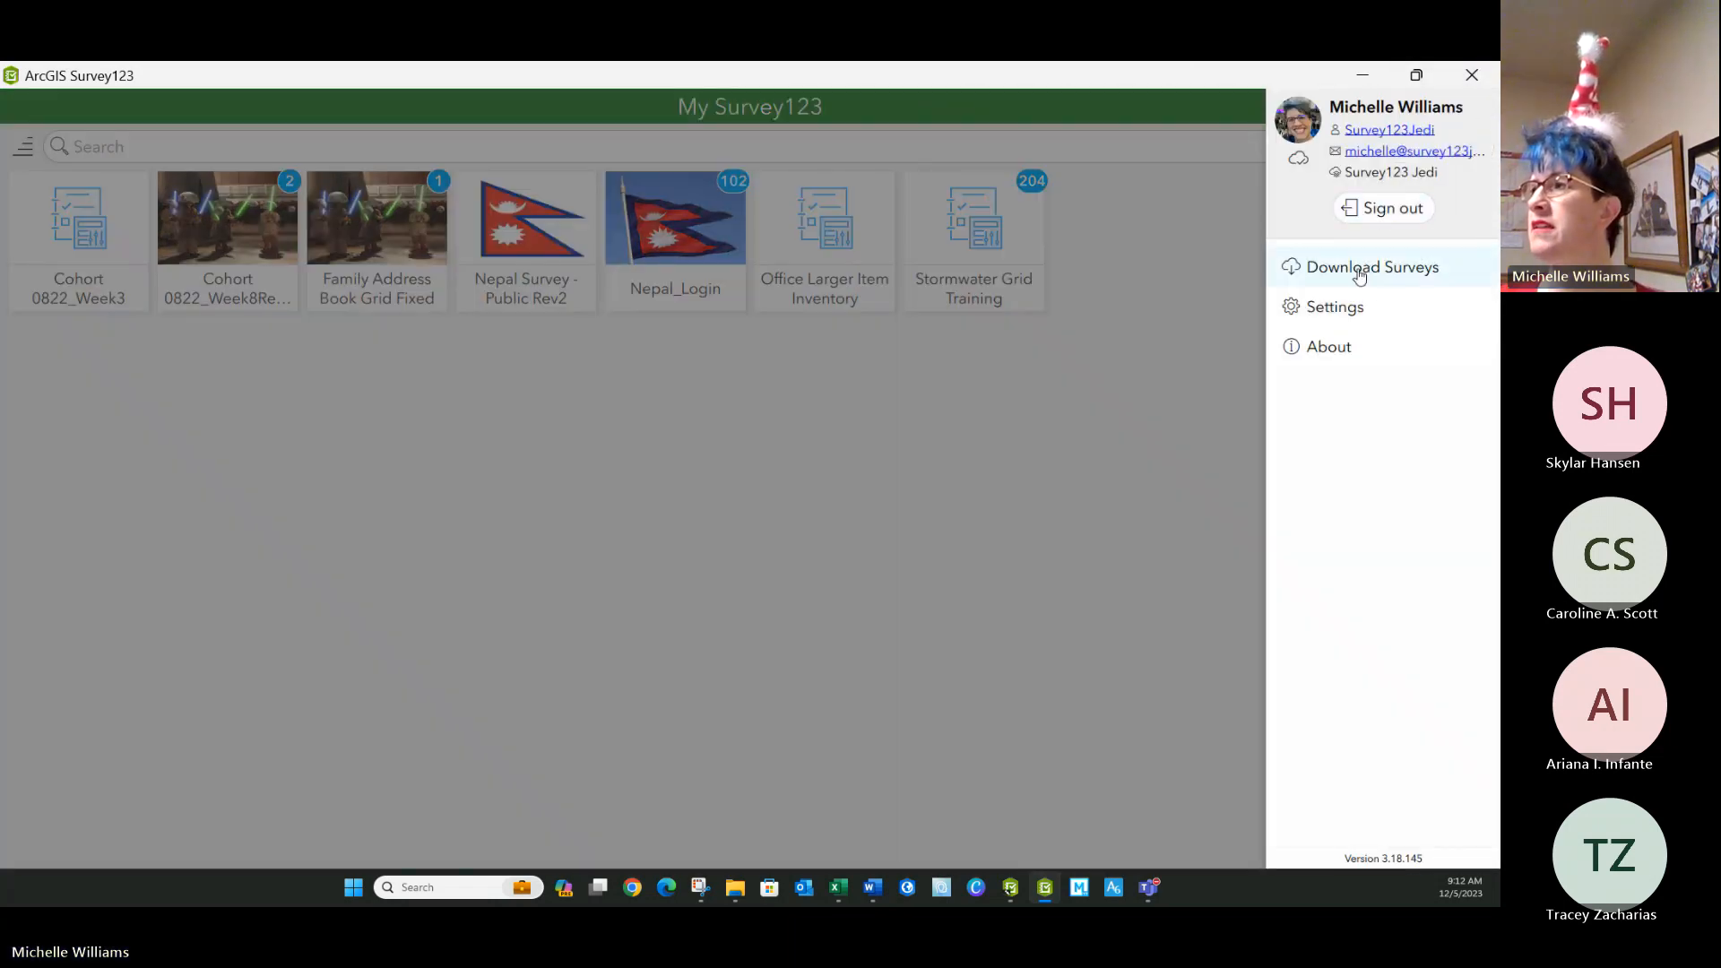
pyautogui.click(1360, 271)
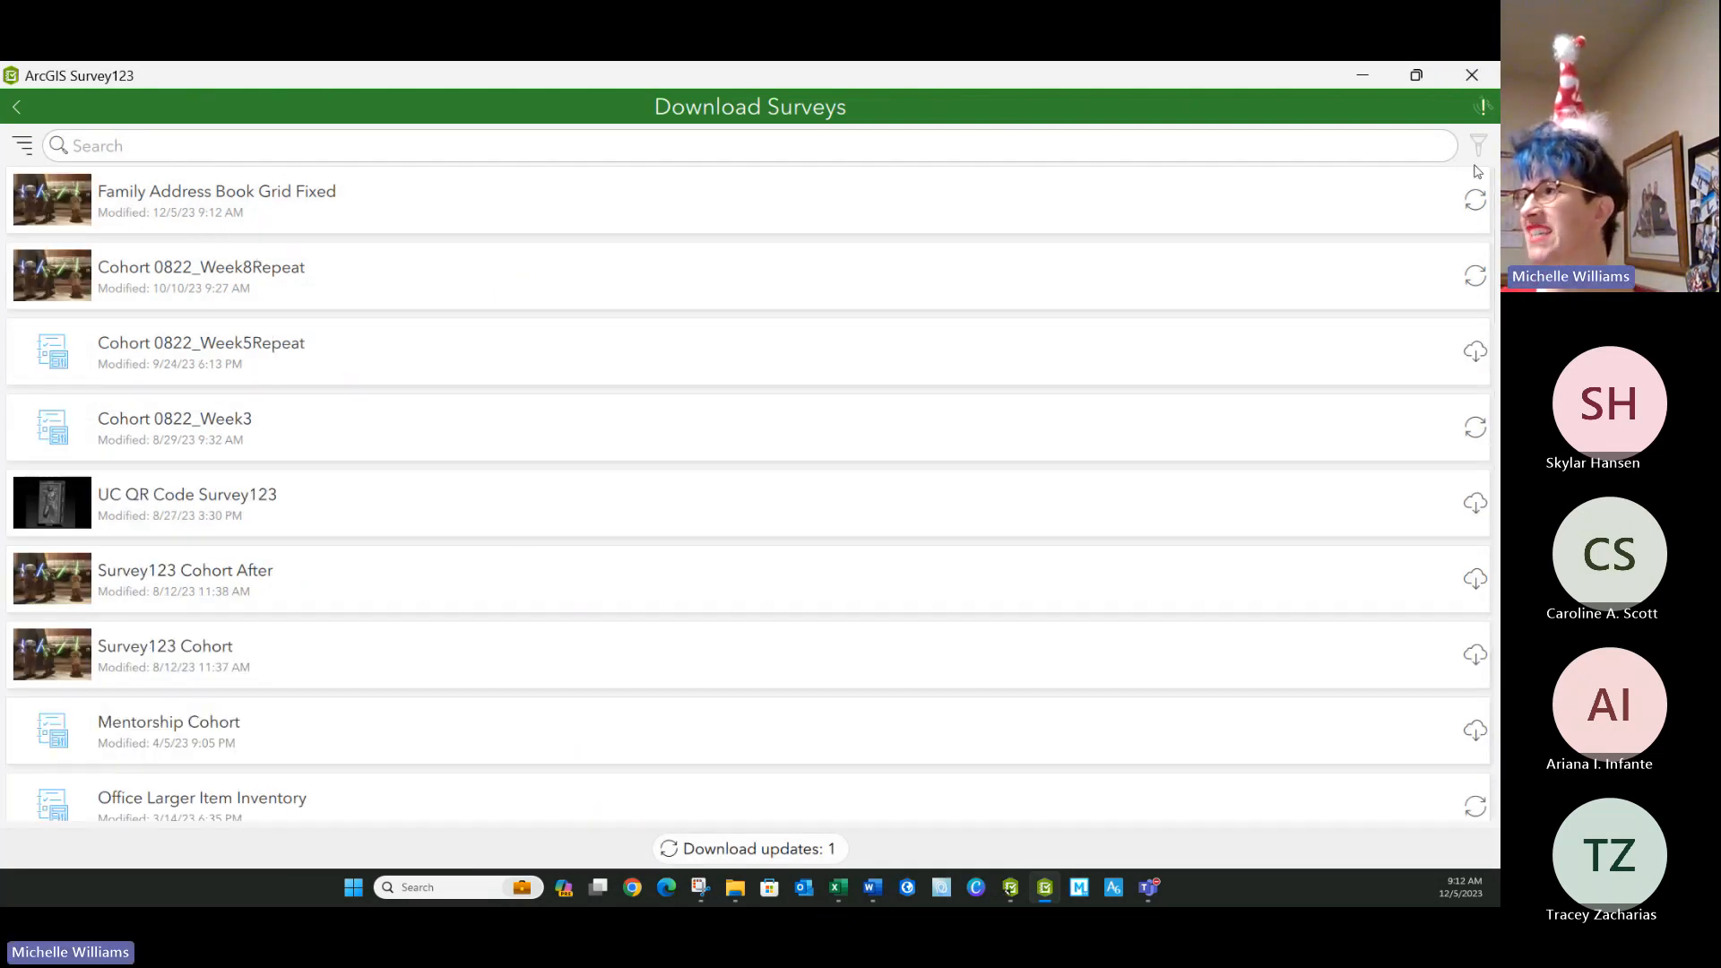
pyautogui.click(1476, 200)
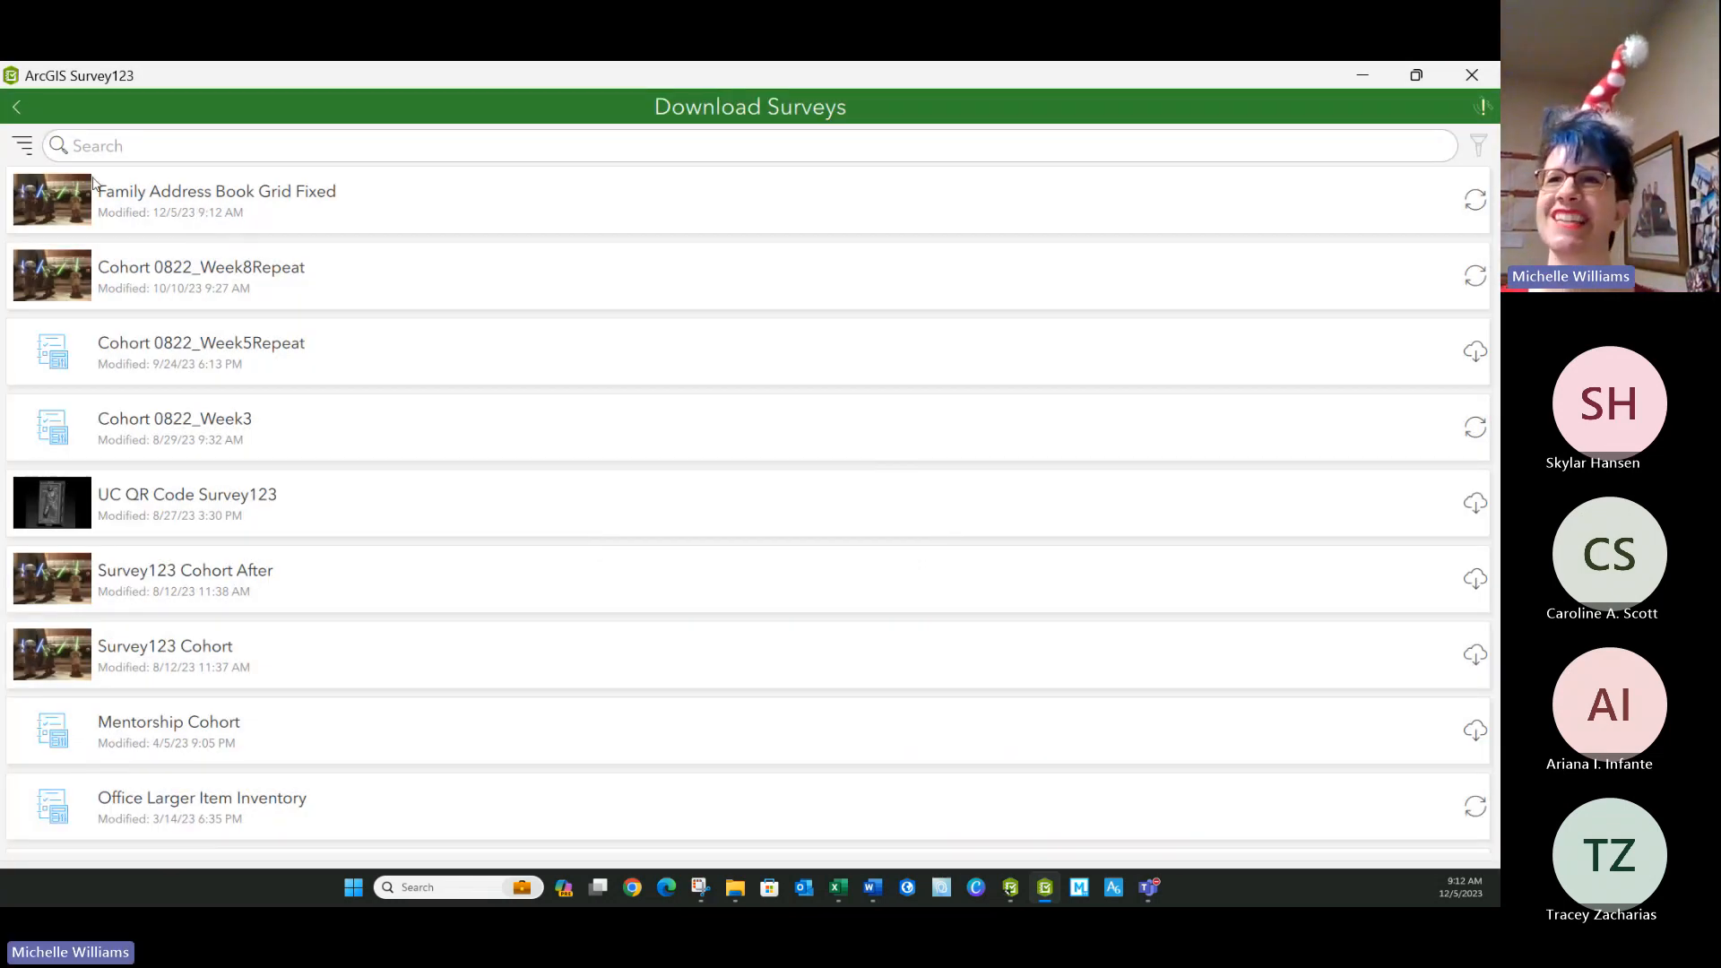
pyautogui.click(16, 108)
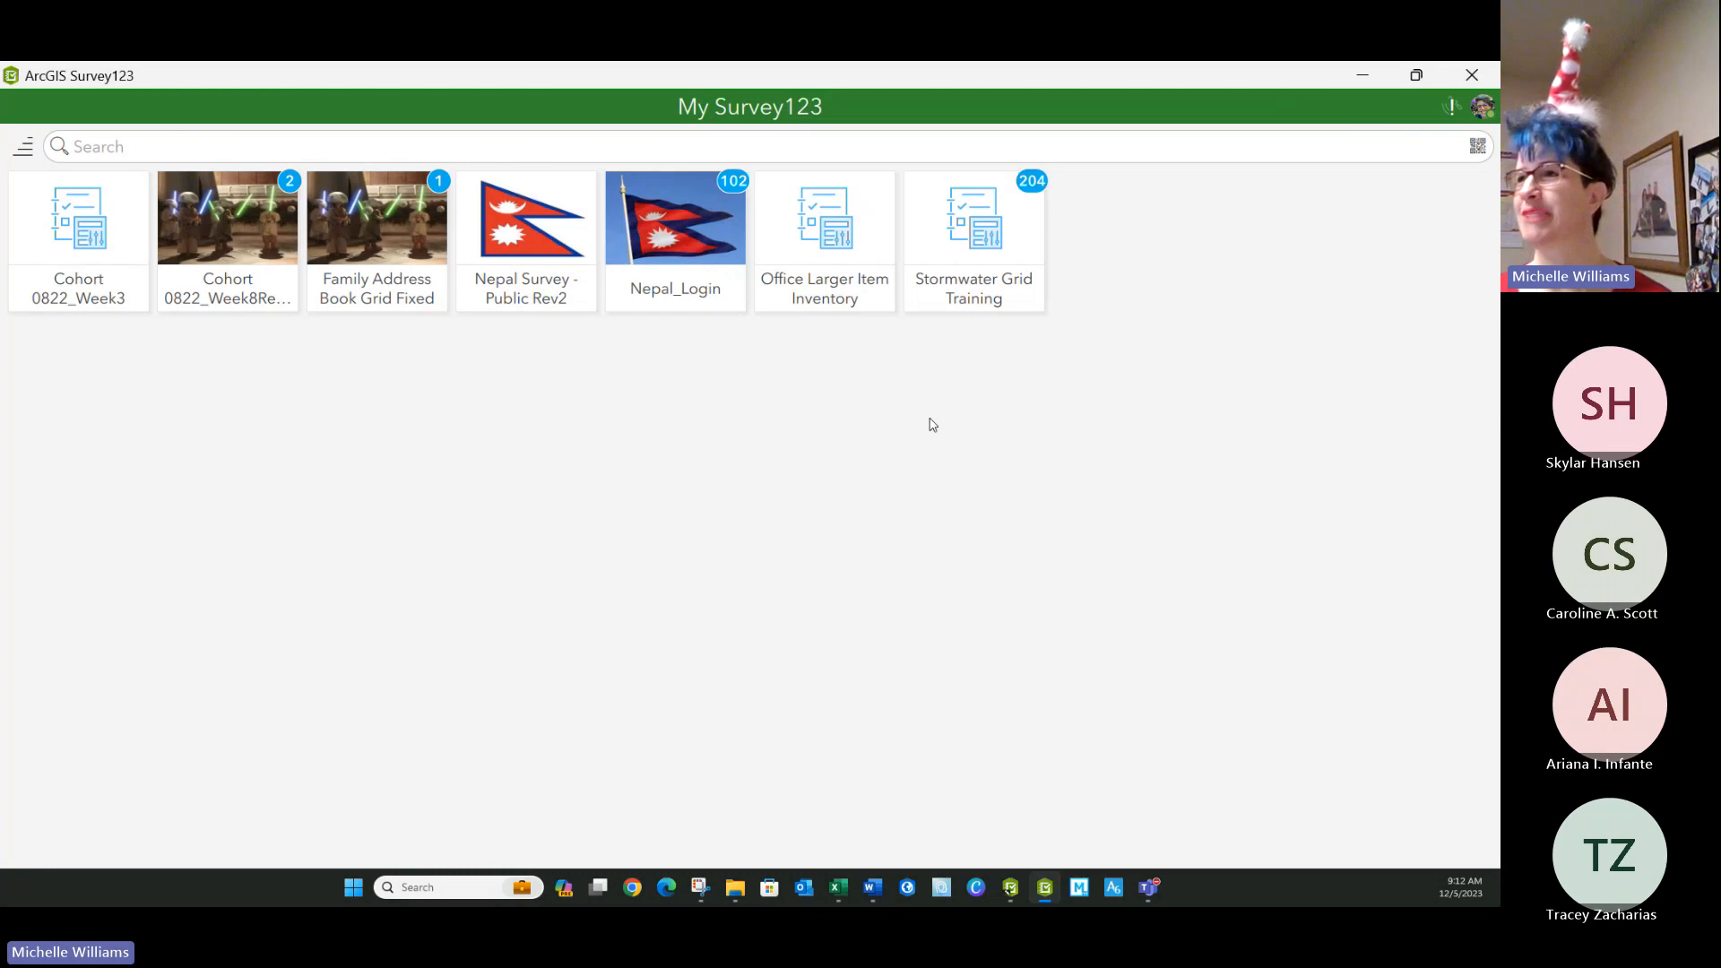
# Open the inbox of the Family Address Book Grid Fixed survey and refresh its records.
pyautogui.click(414, 286)
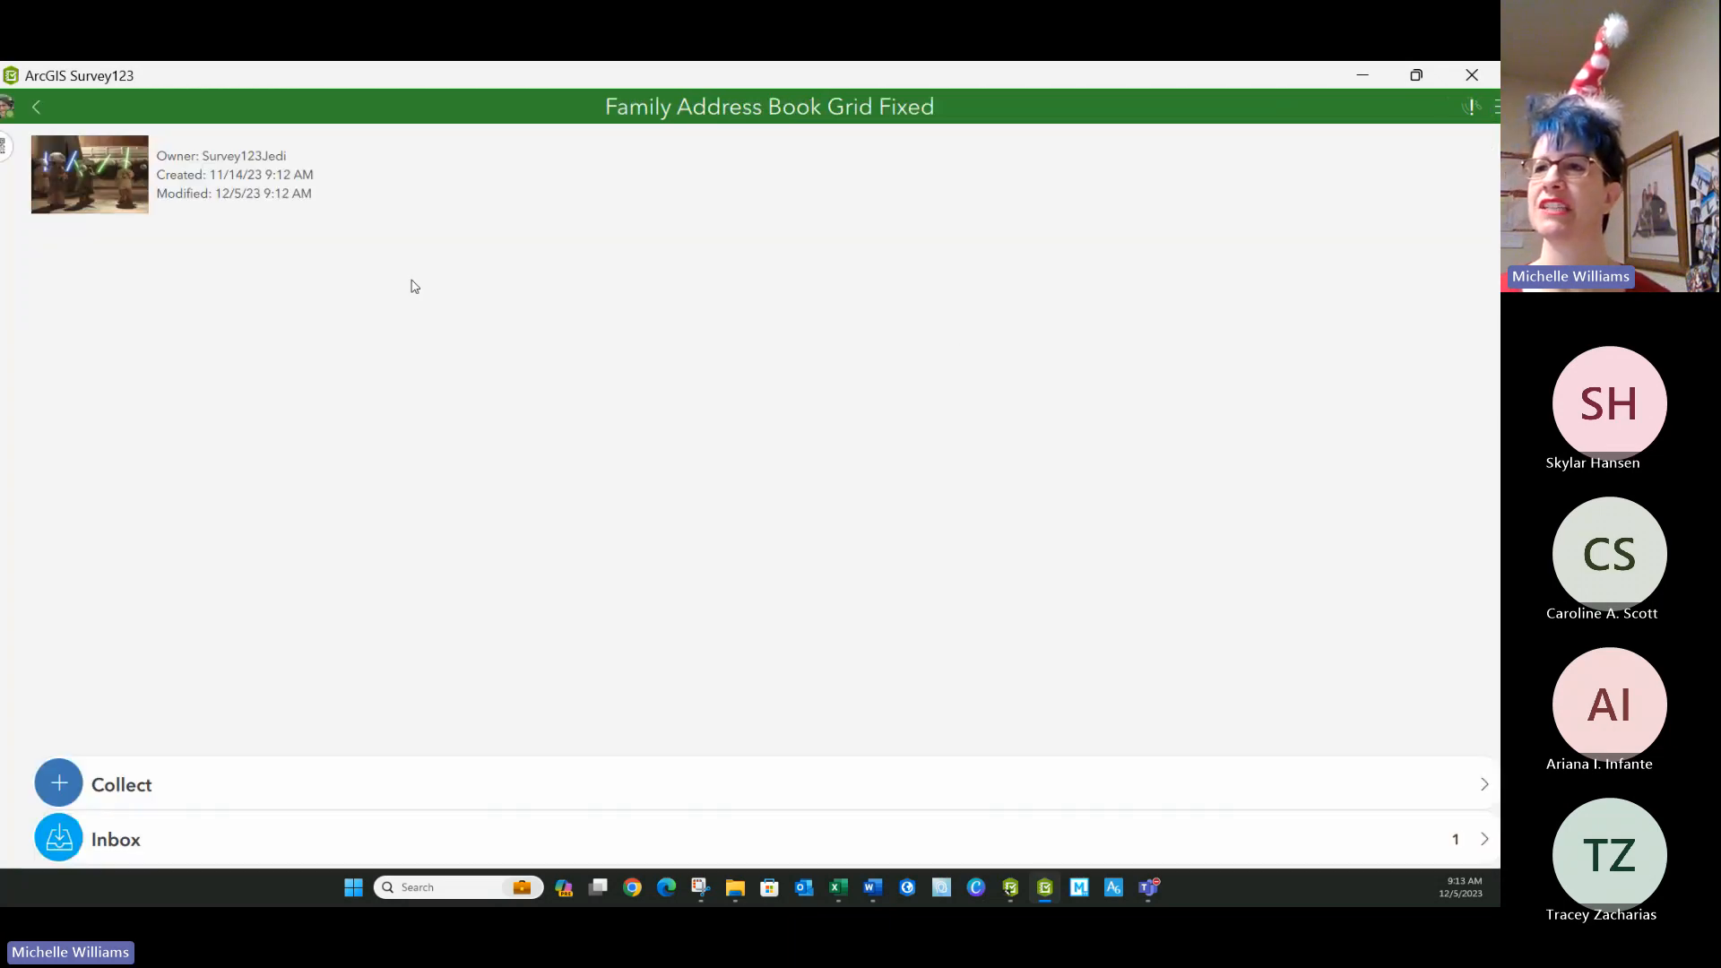
pyautogui.click(126, 842)
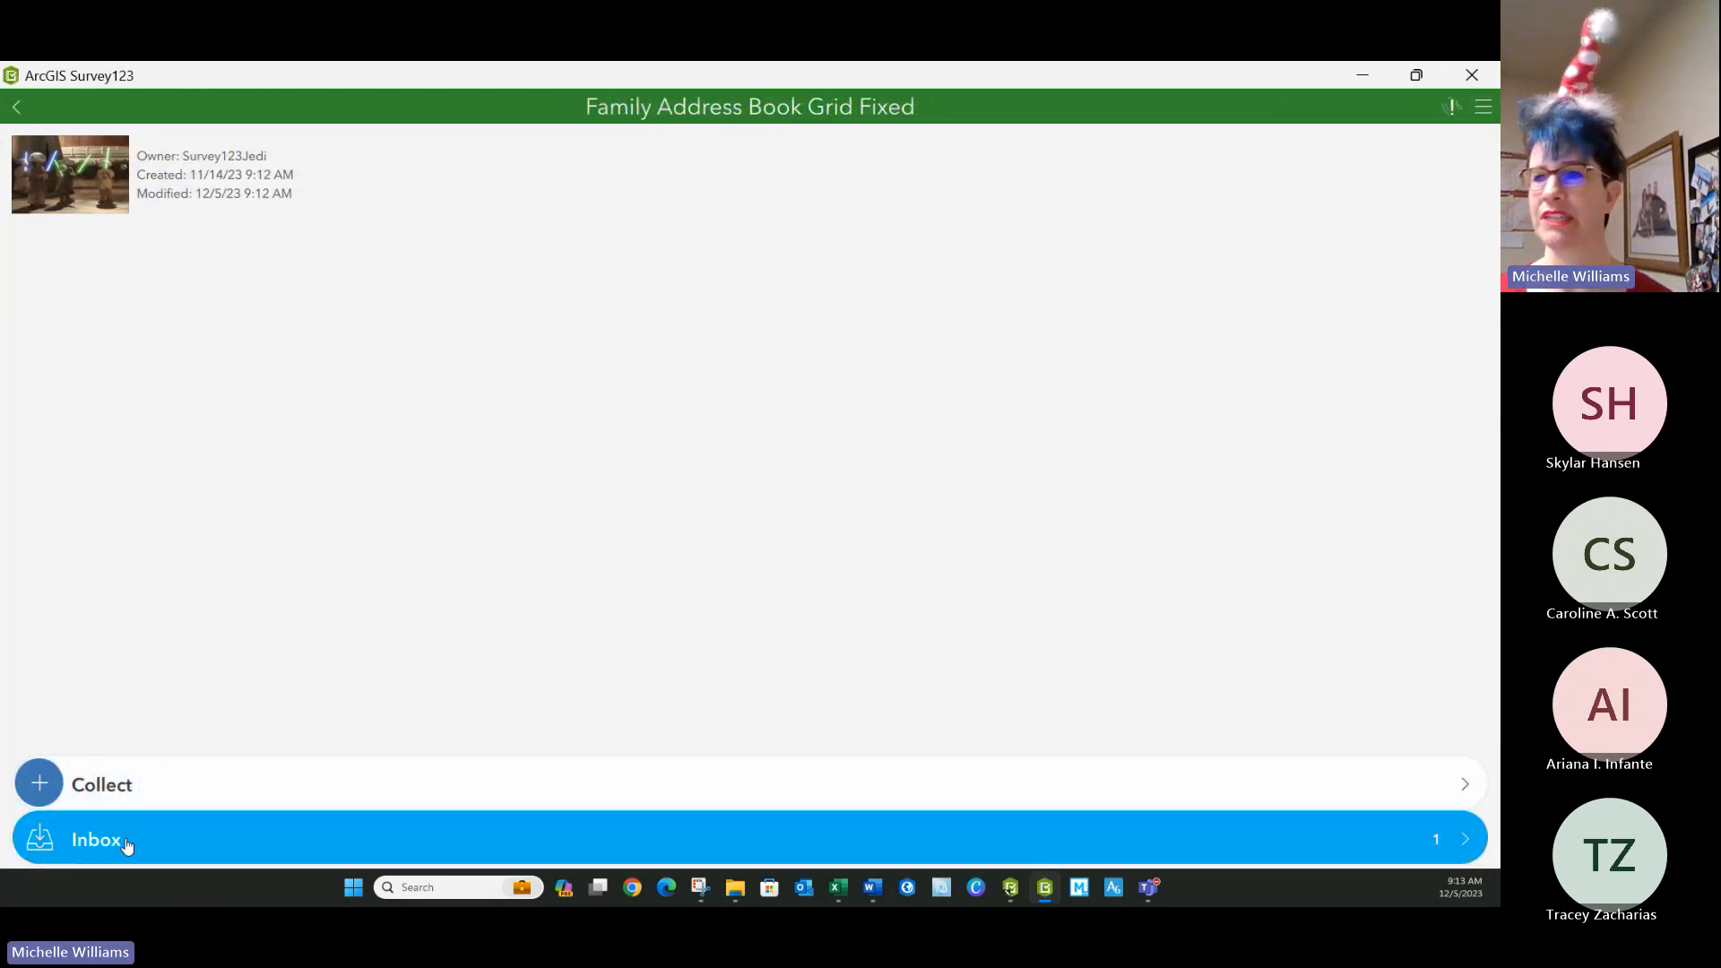
pyautogui.click(1246, 839)
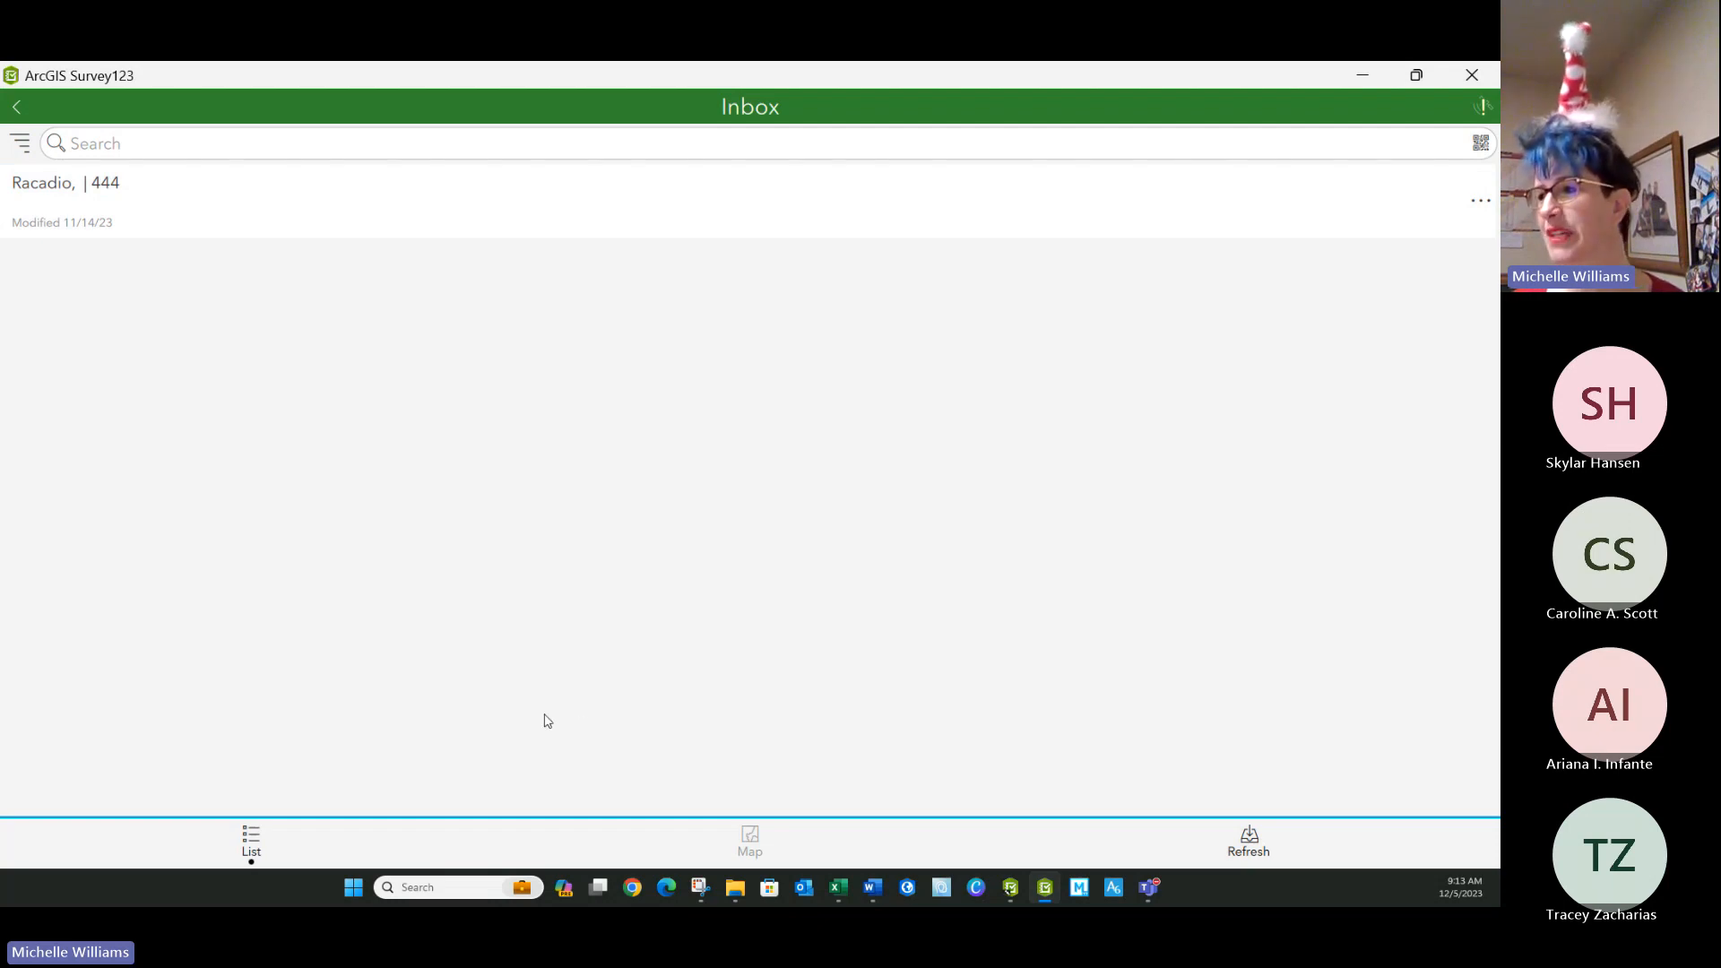
# Open the inbox record for editing and enter the first name of the head of household.
pyautogui.click(62, 204)
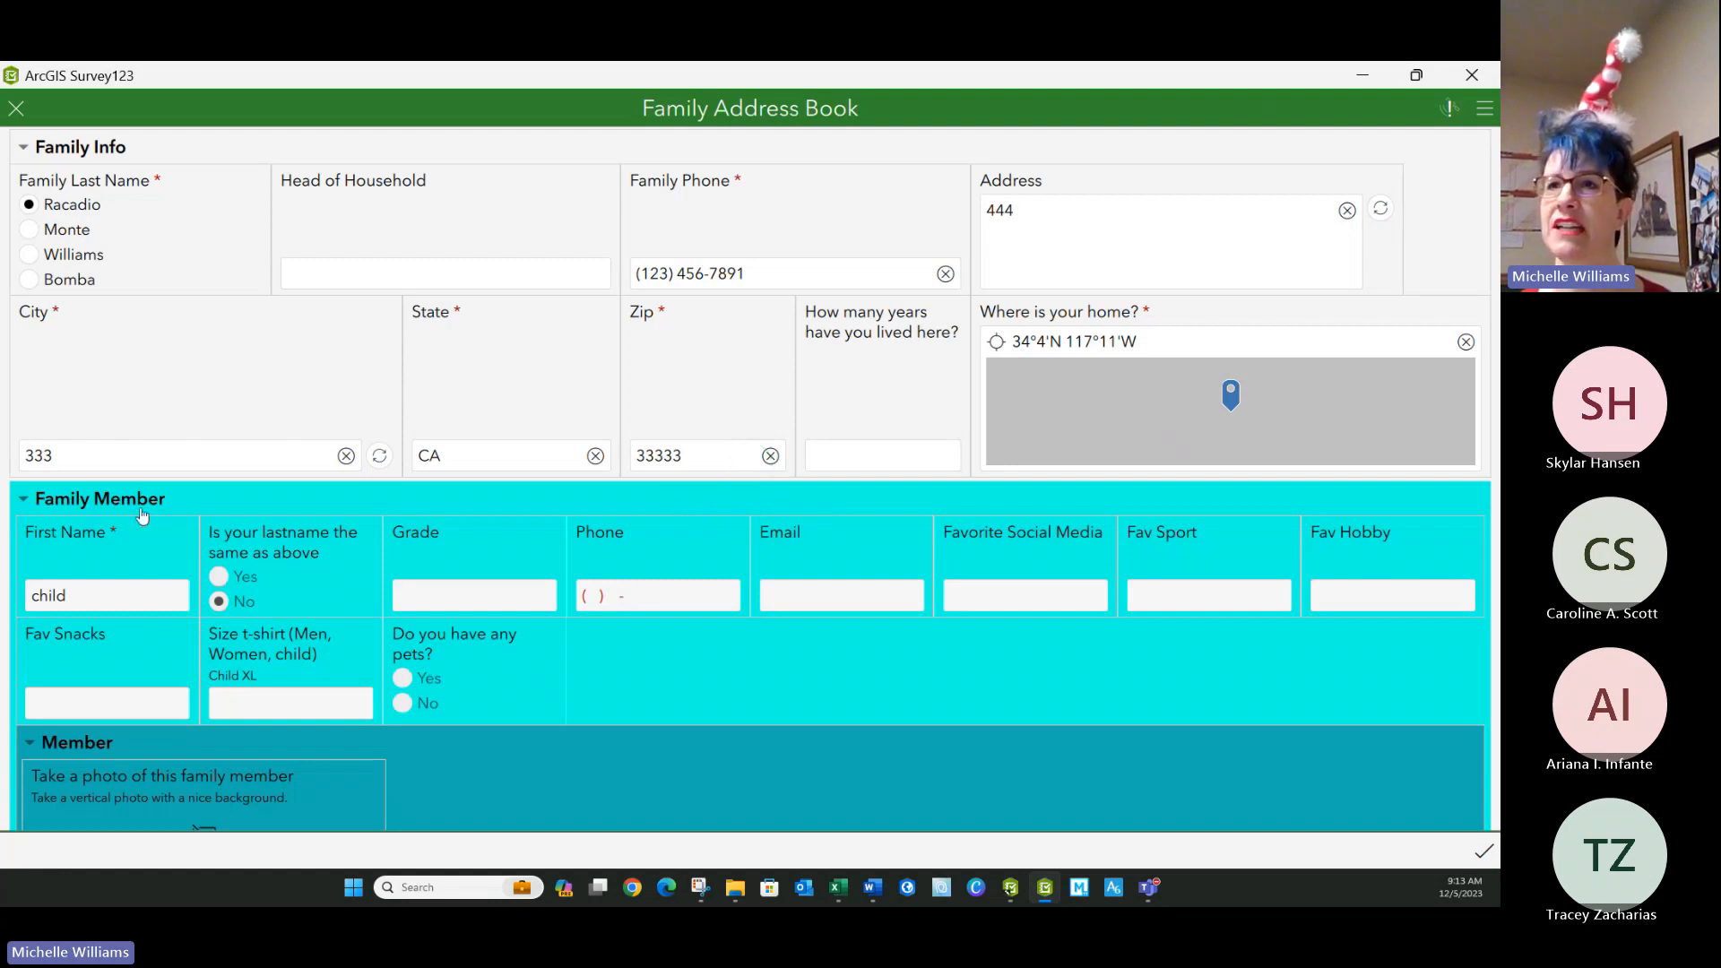
pyautogui.click(333, 270)
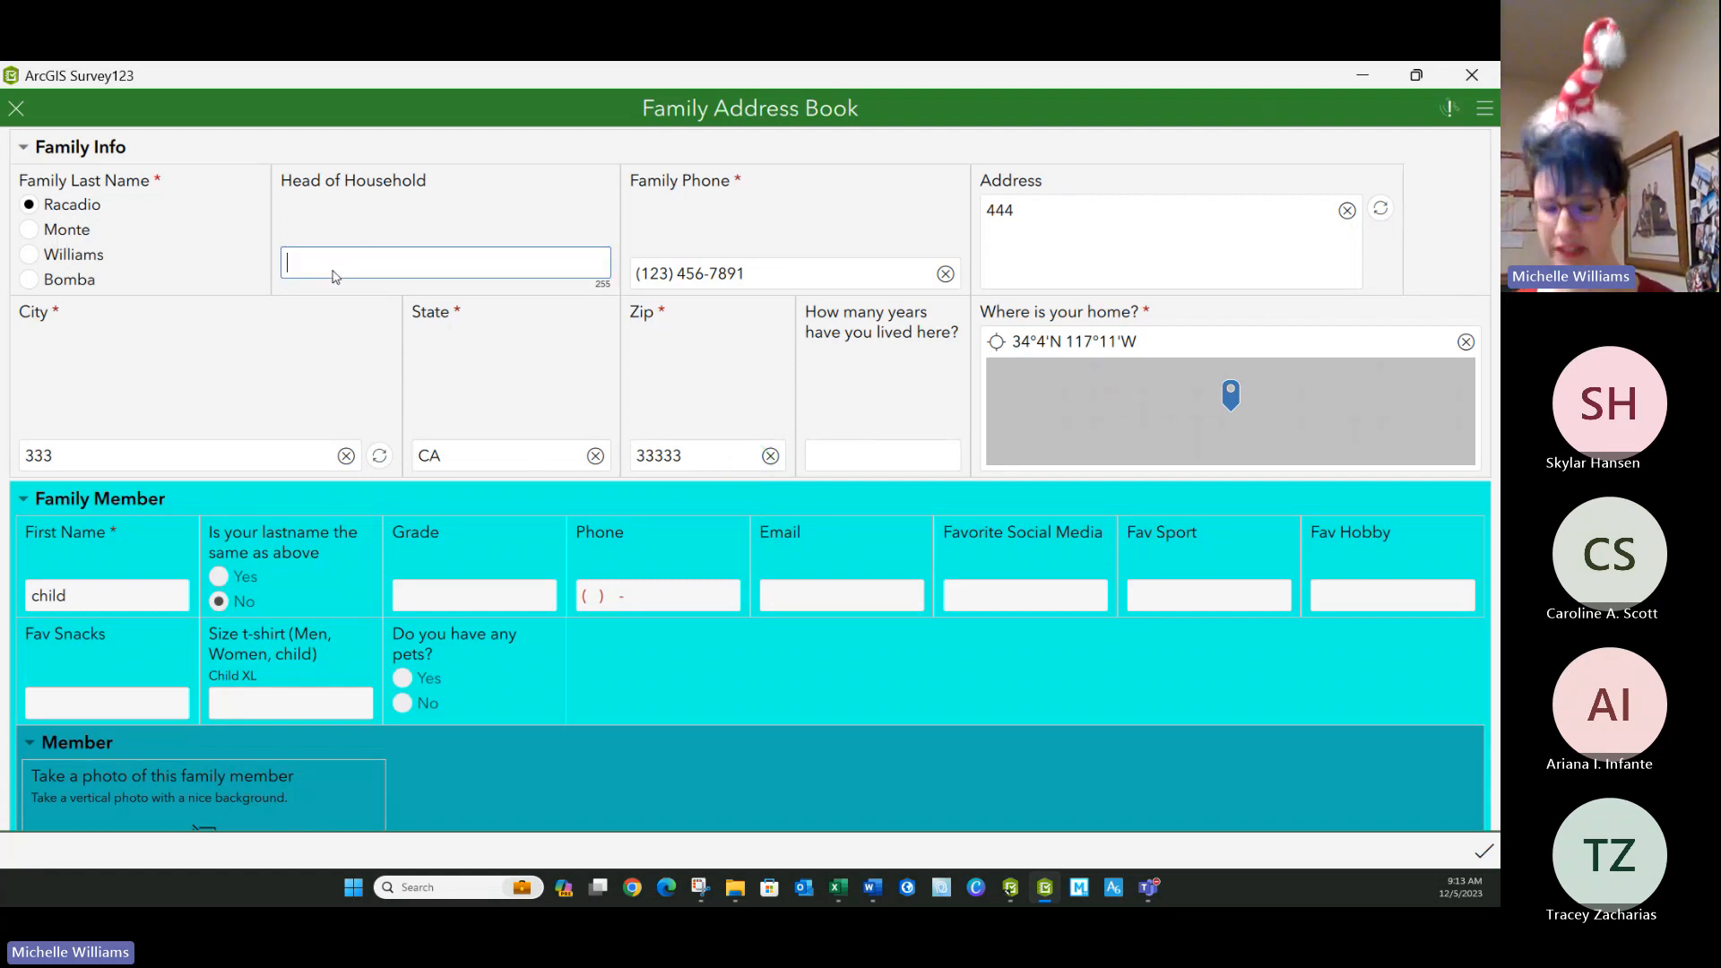
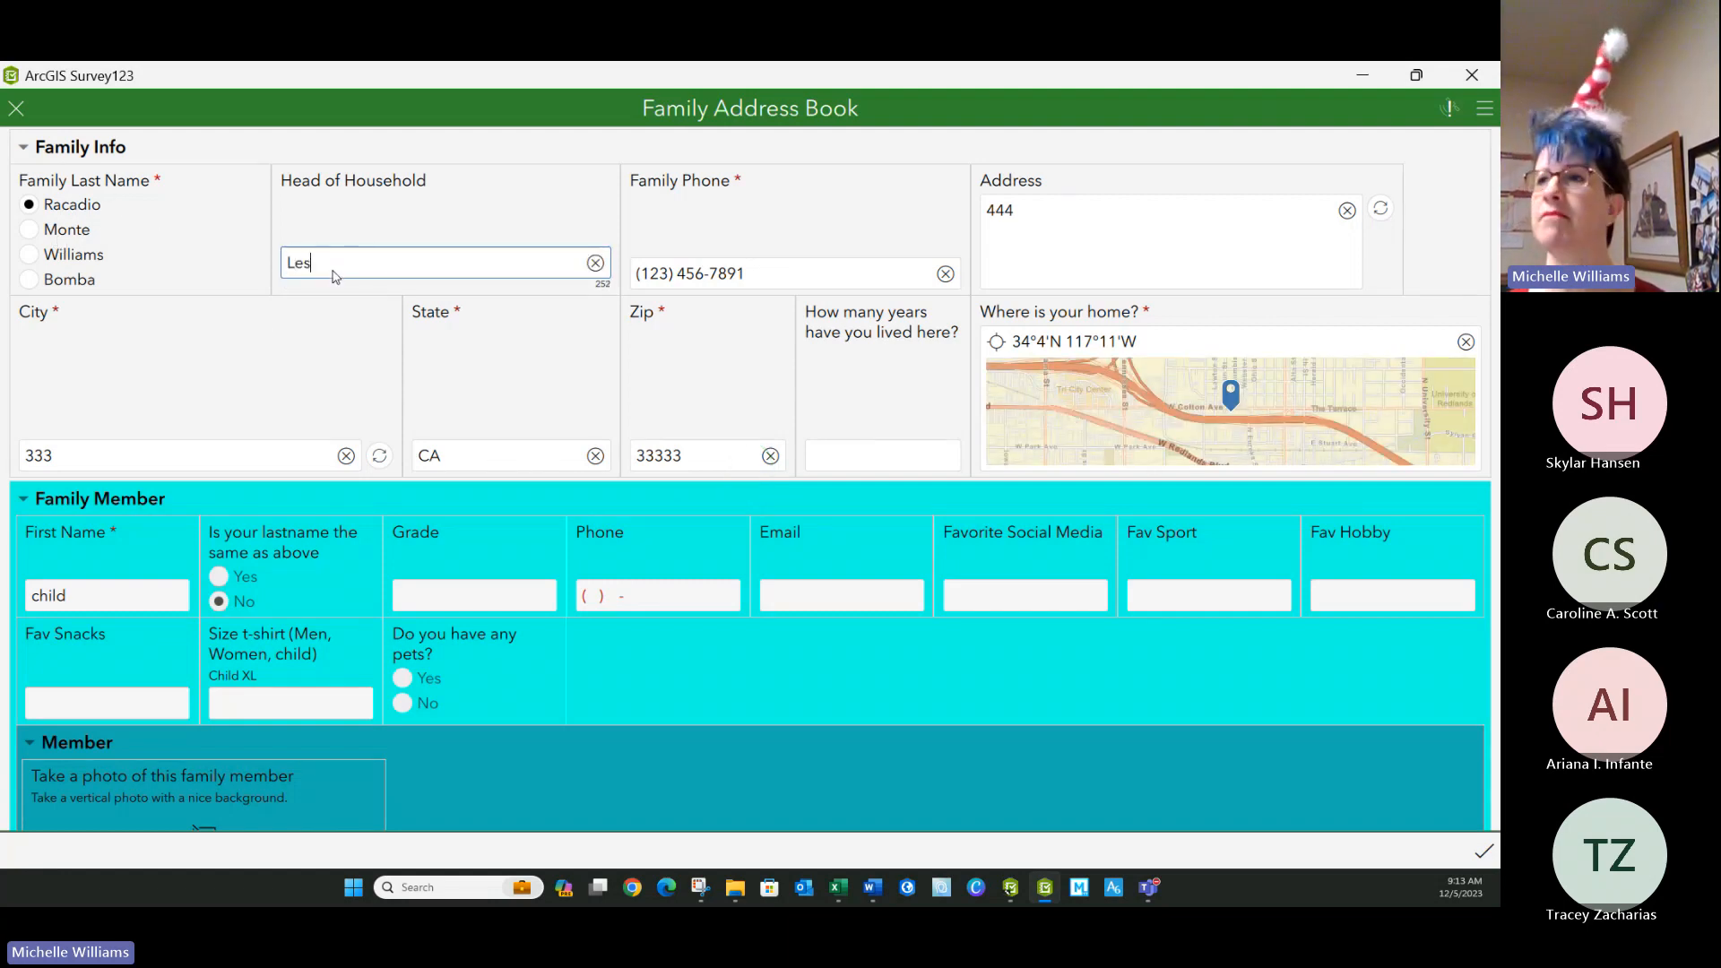
pyautogui.click(728, 277)
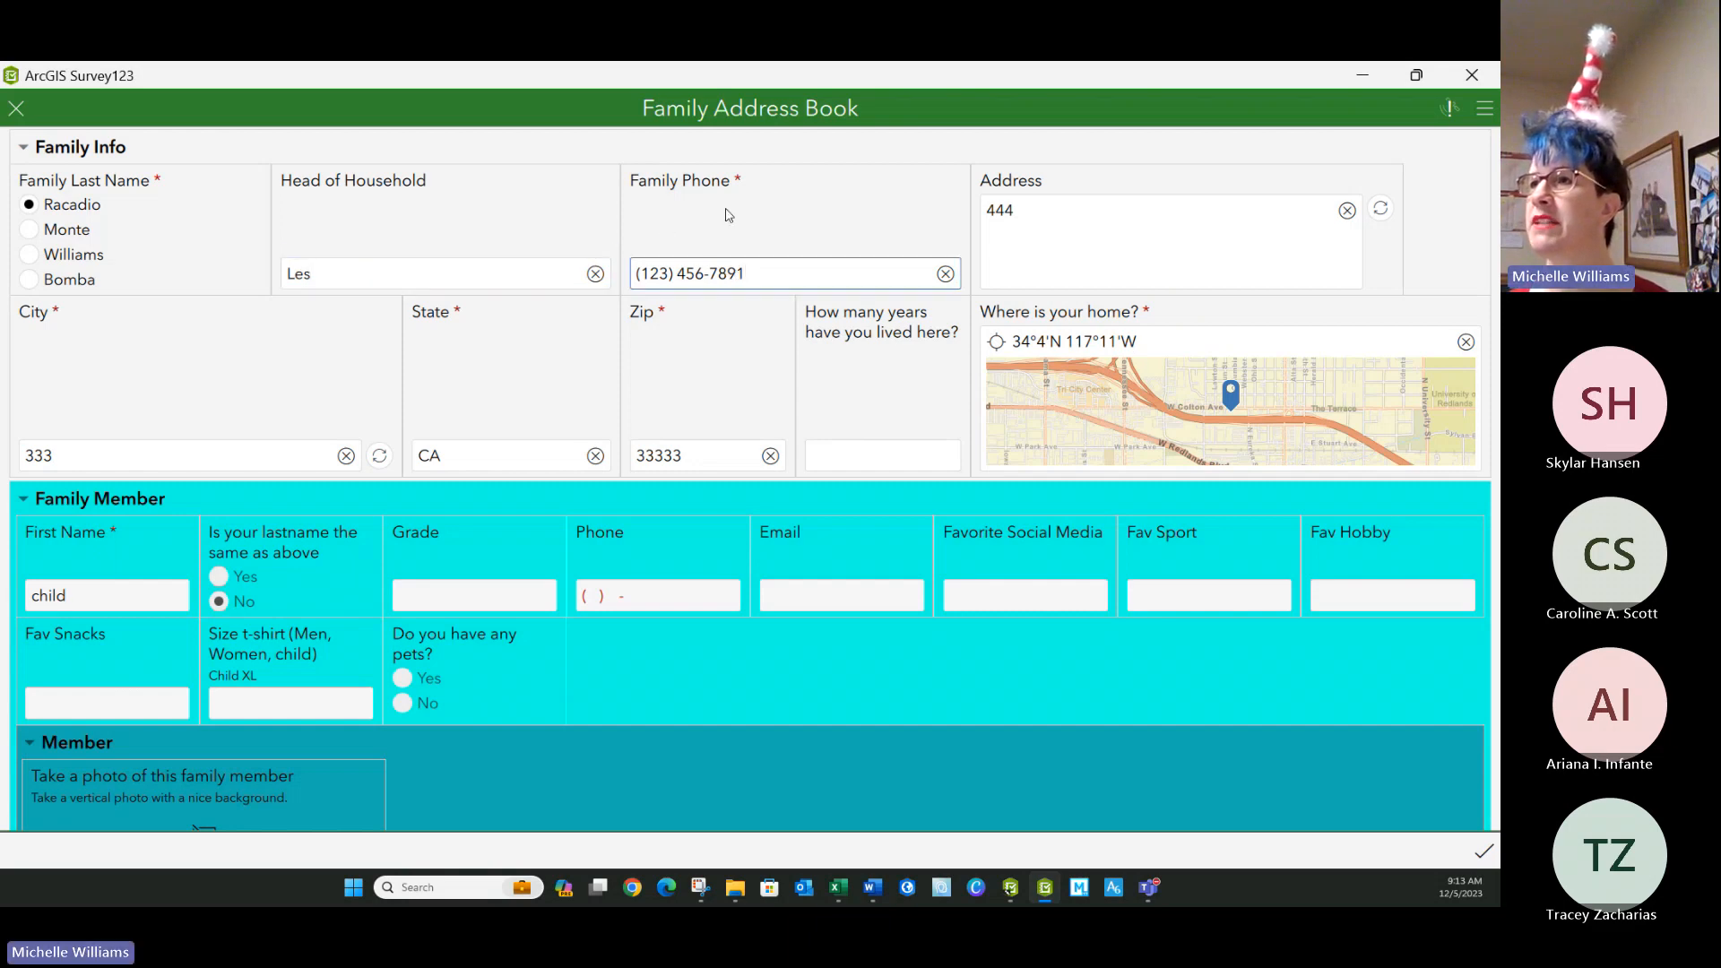
# Replace the placeholder city and zip code in the family record with the family's actual city and zip code.
pyautogui.doubleClick(39, 455)
pyautogui.write('Beaumont')
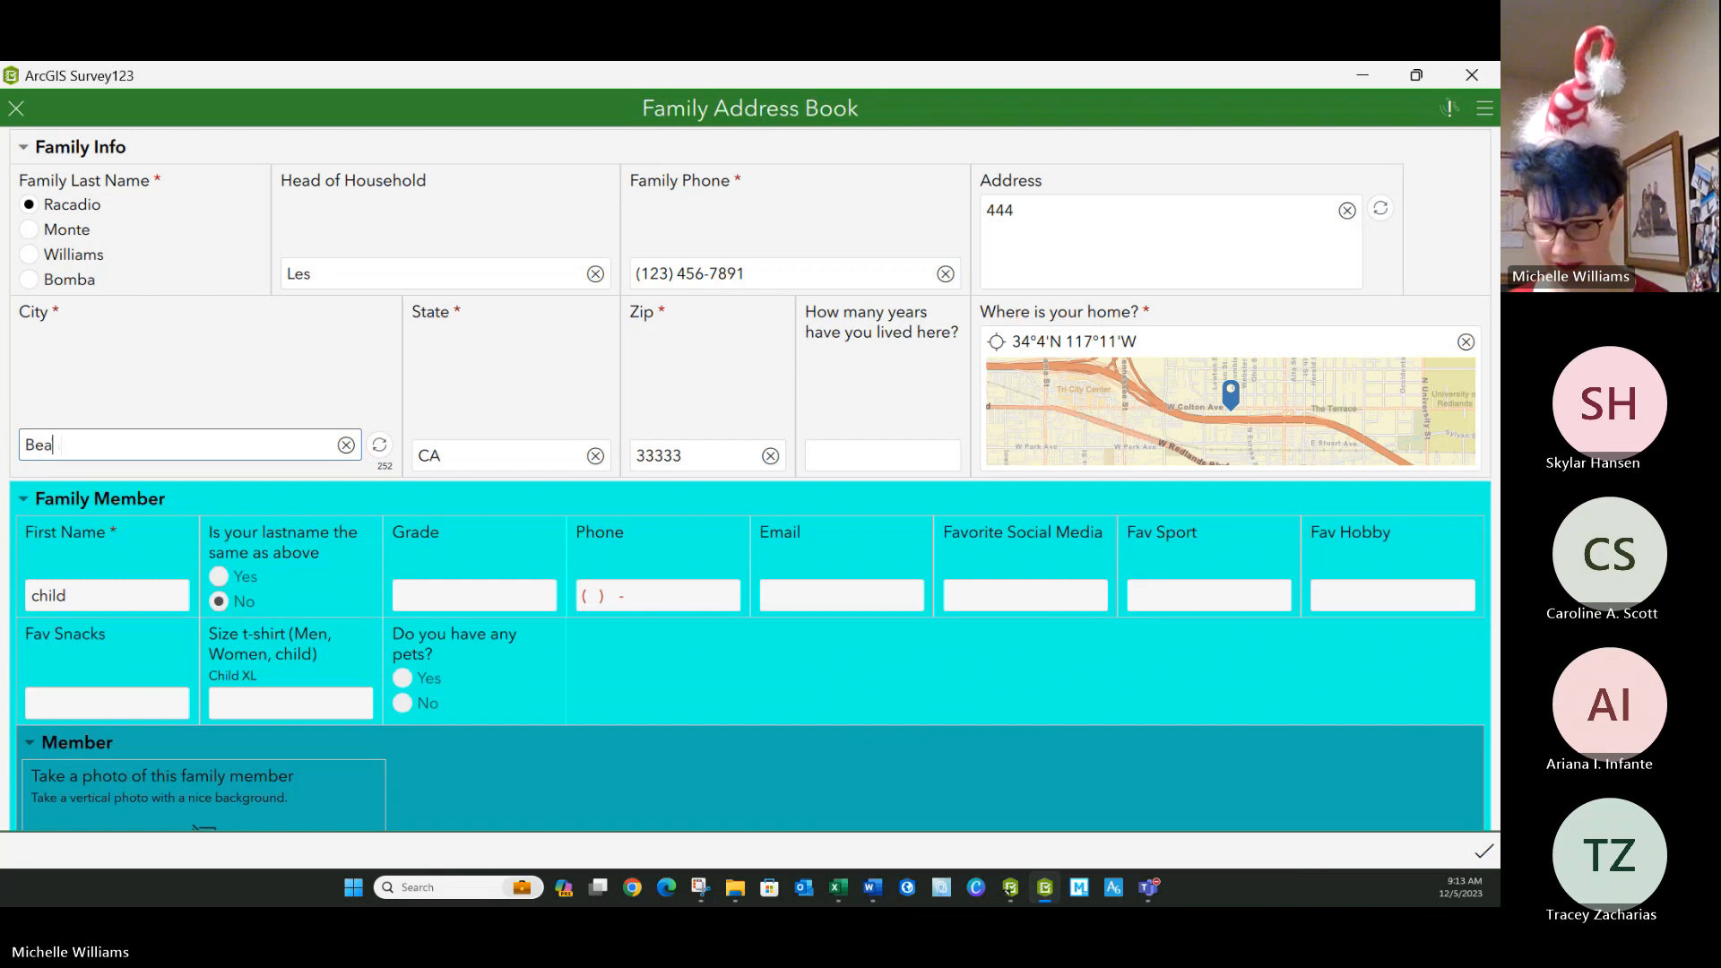
pyautogui.doubleClick(695, 457)
pyautogui.write('92223')
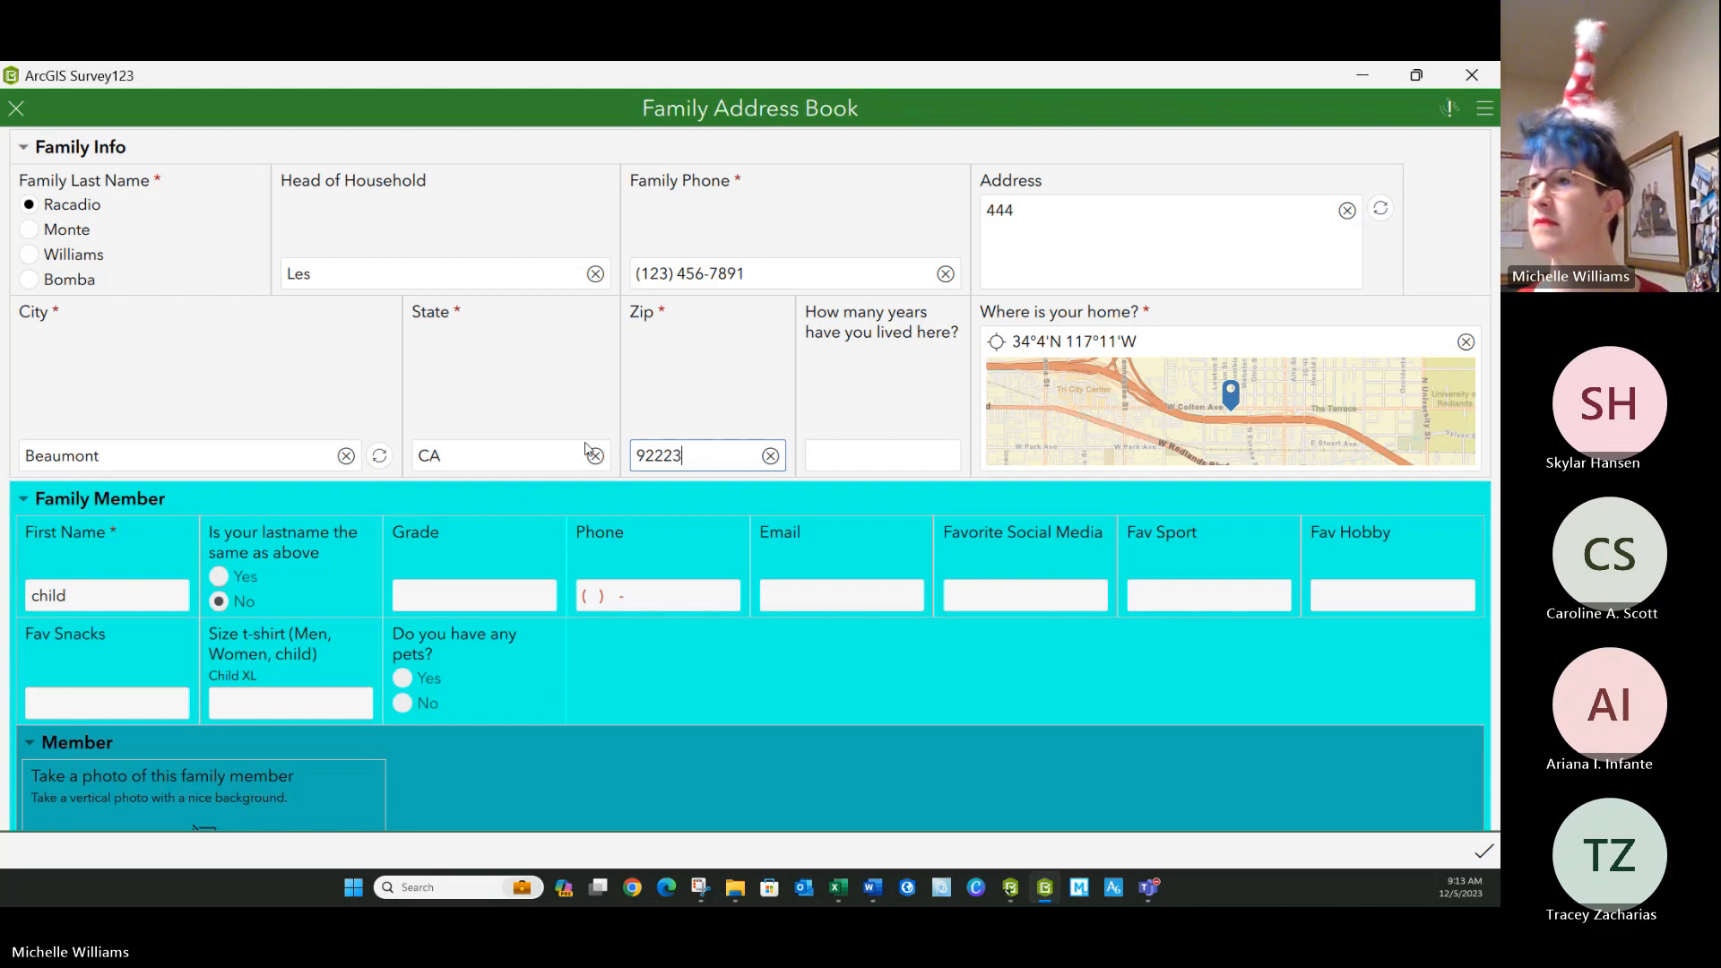
# Complete the family's street address in the Address field, removing the extra second line.
pyautogui.click(844, 455)
pyautogui.moveTo(1014, 213); pyautogui.dragTo(993, 216)
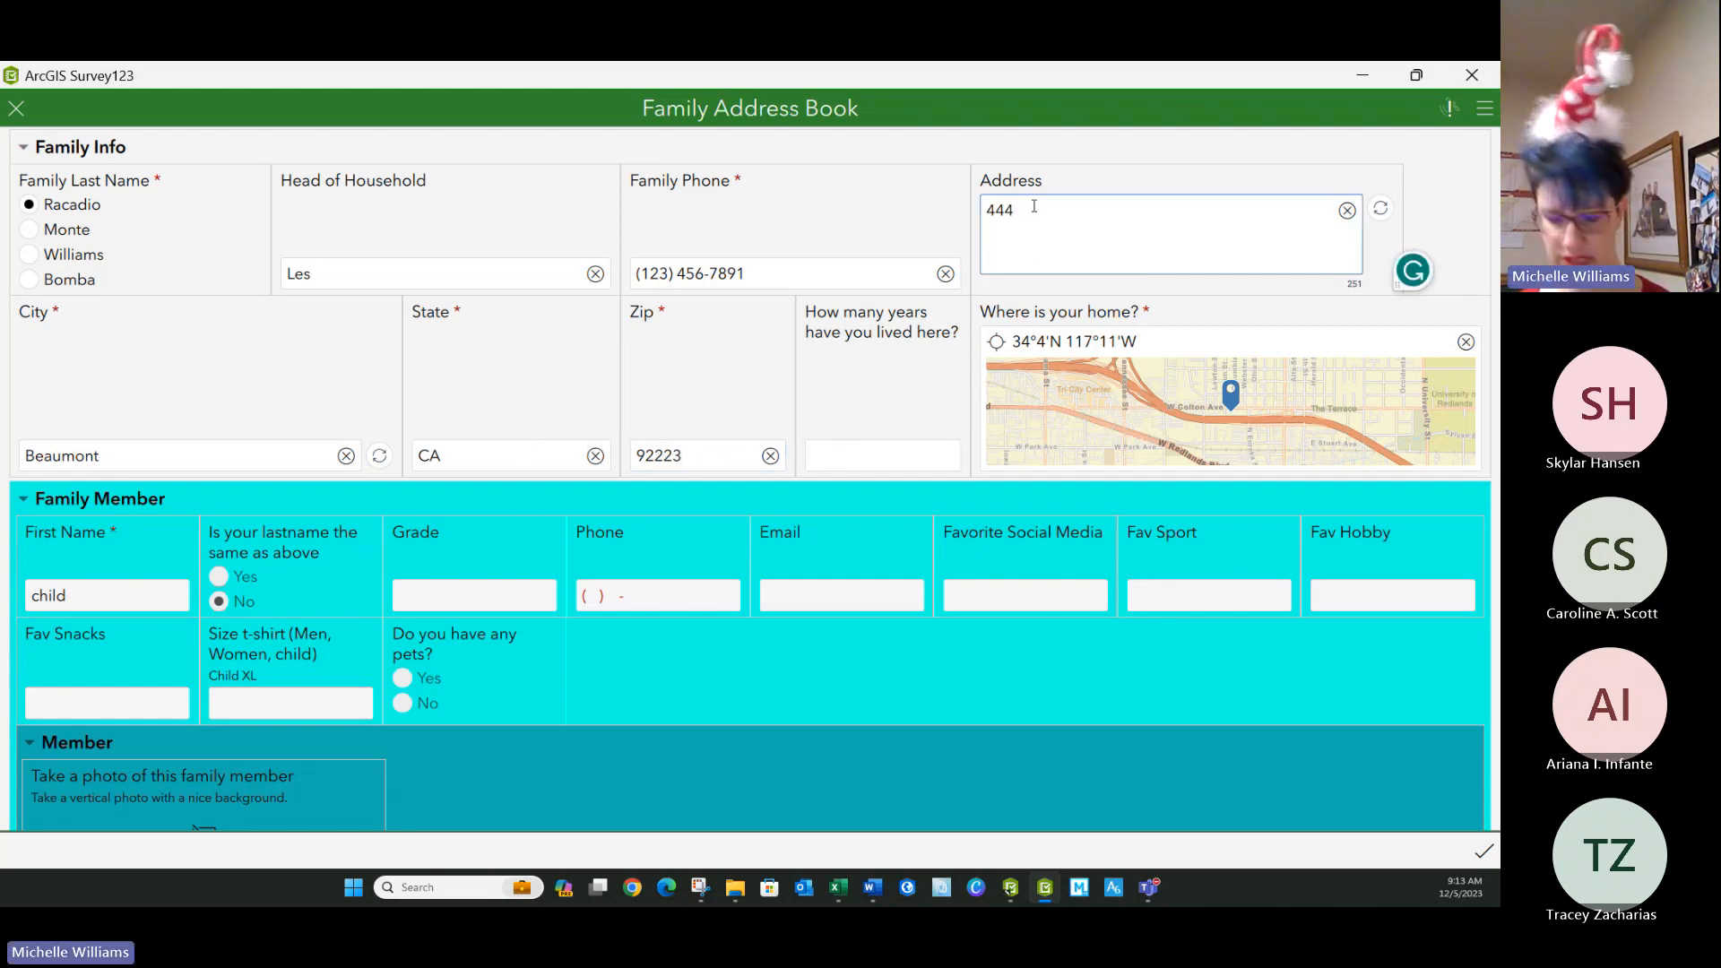
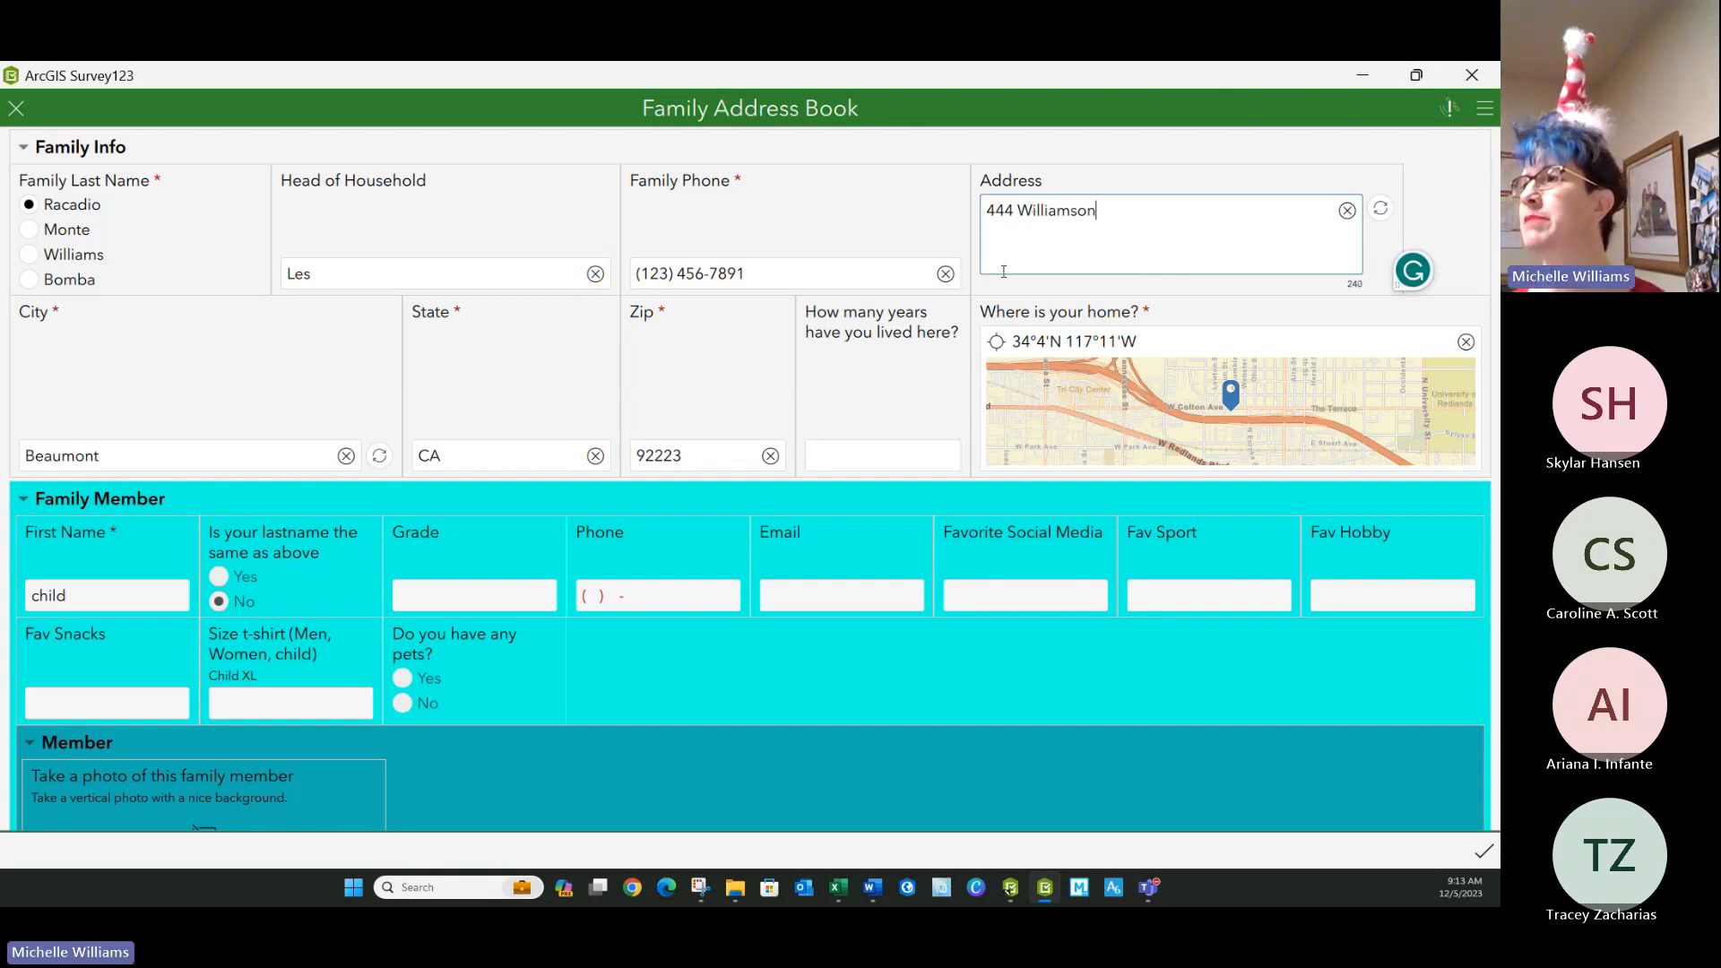
pyautogui.press('Return')
pyautogui.write('Beau')
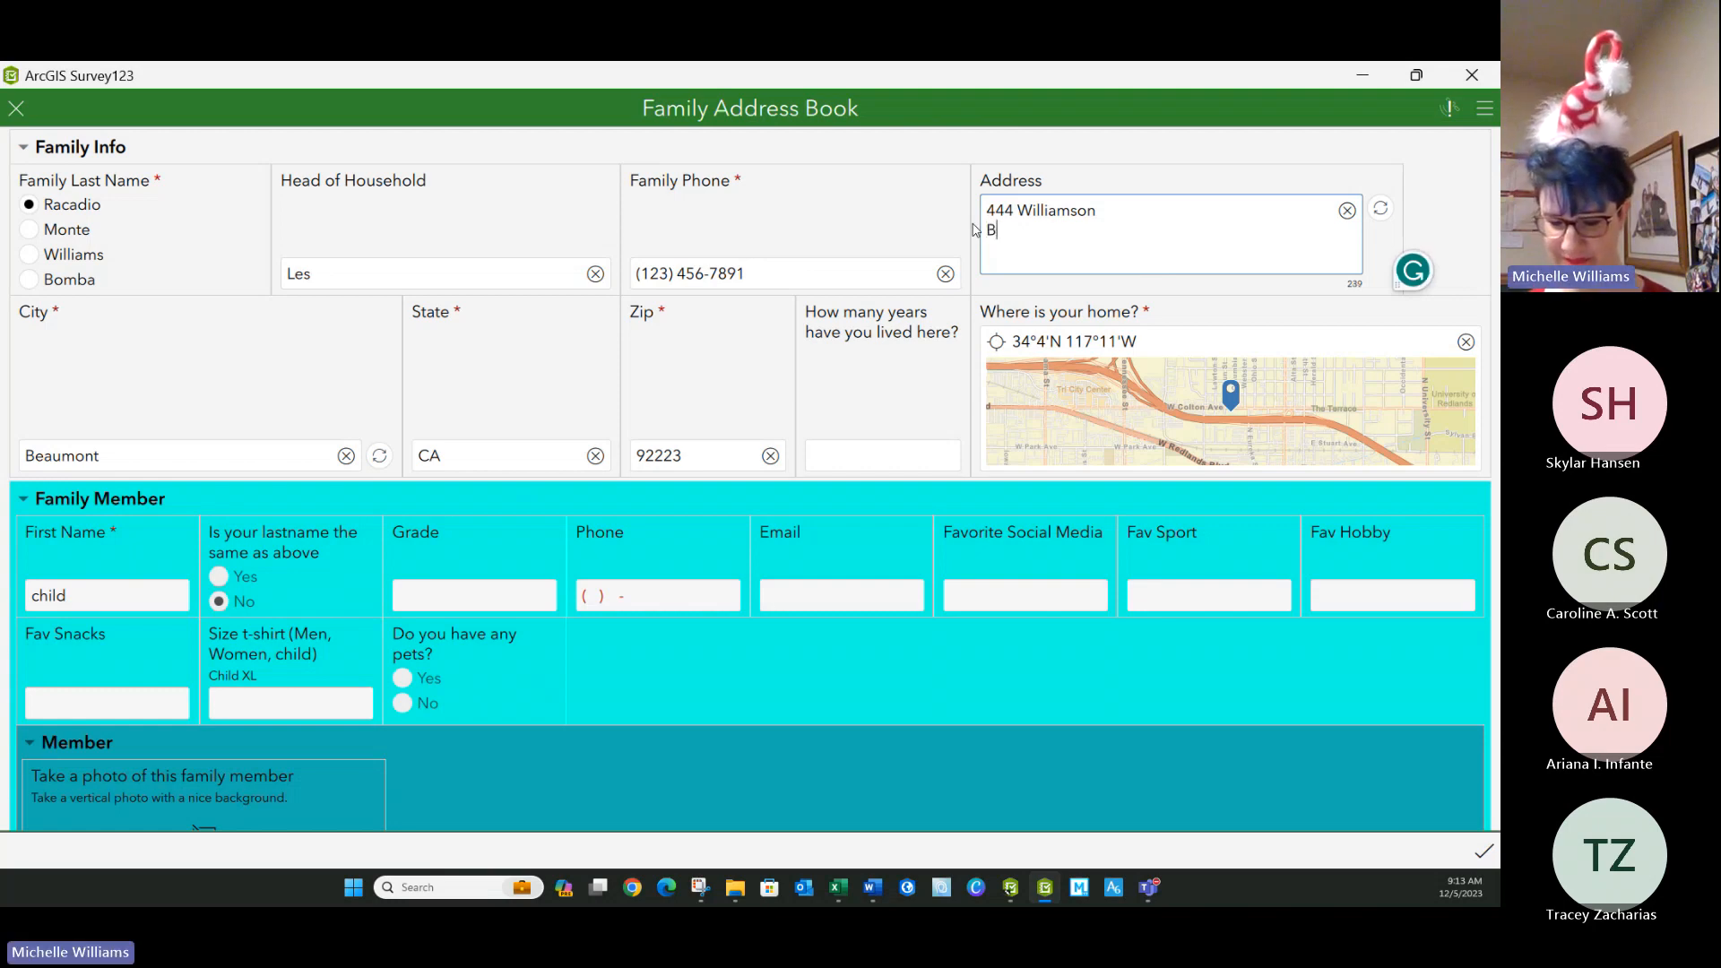
pyautogui.press('BackSpace')
pyautogui.press('BackSpace')
pyautogui.press('BackSpace')
pyautogui.press('BackSpace')
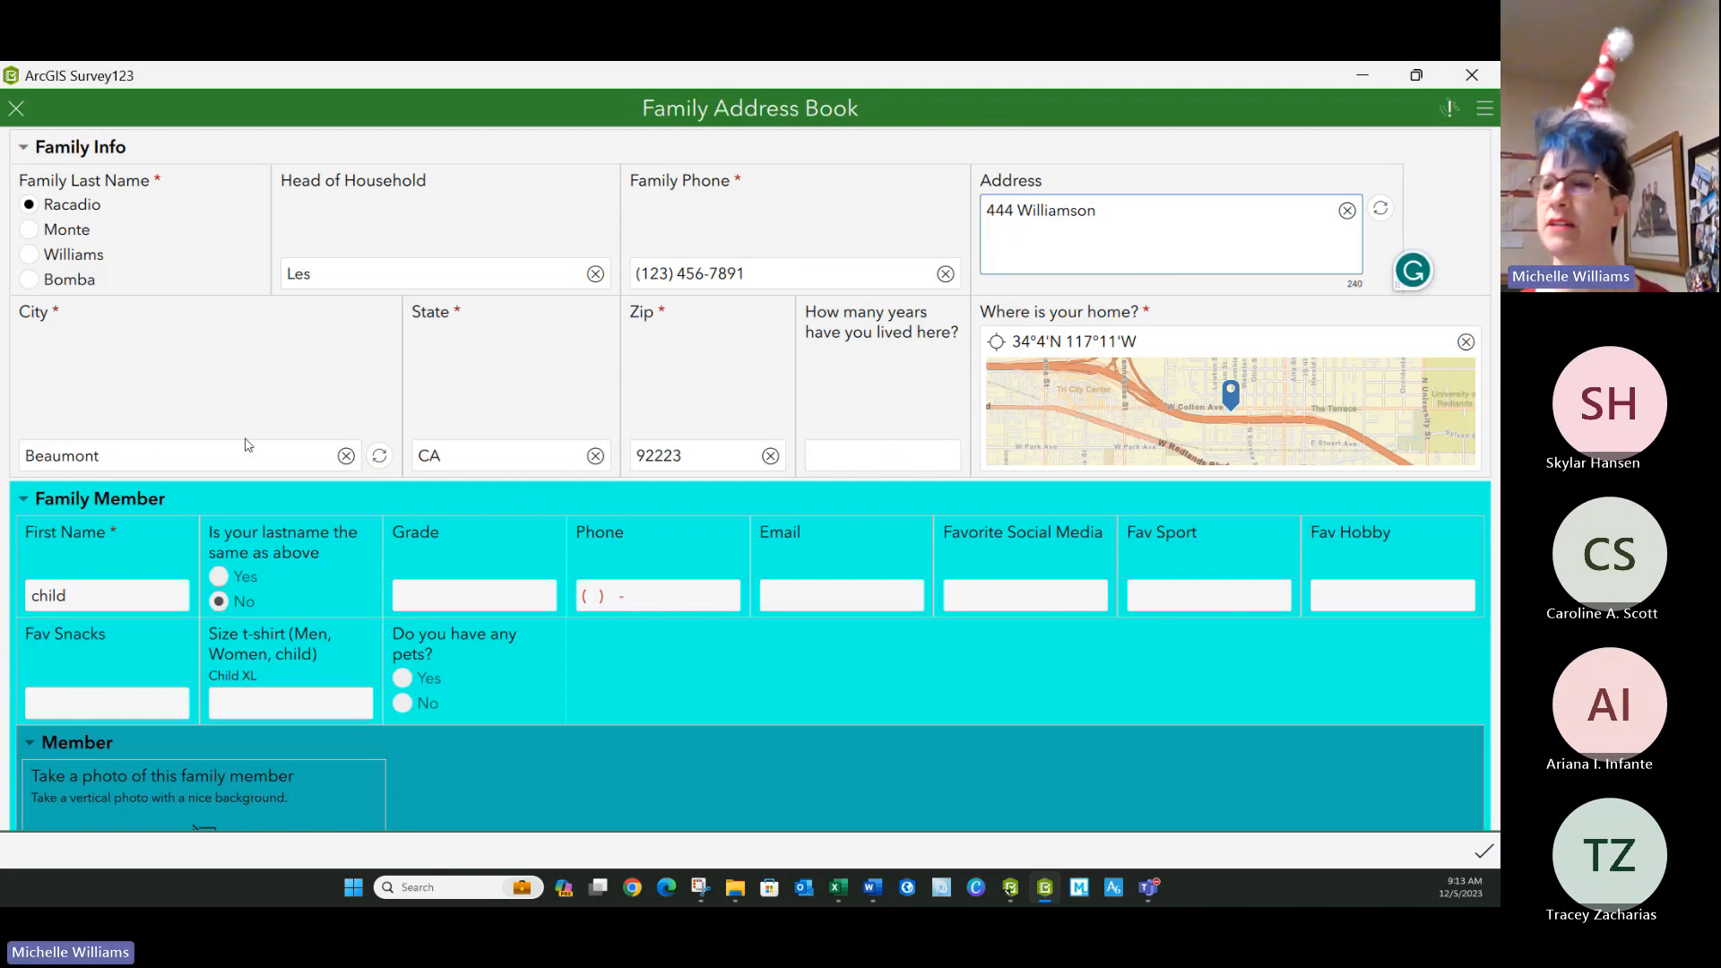
# Submit the edited family record and refresh the inbox to check its name.
pyautogui.click(1484, 850)
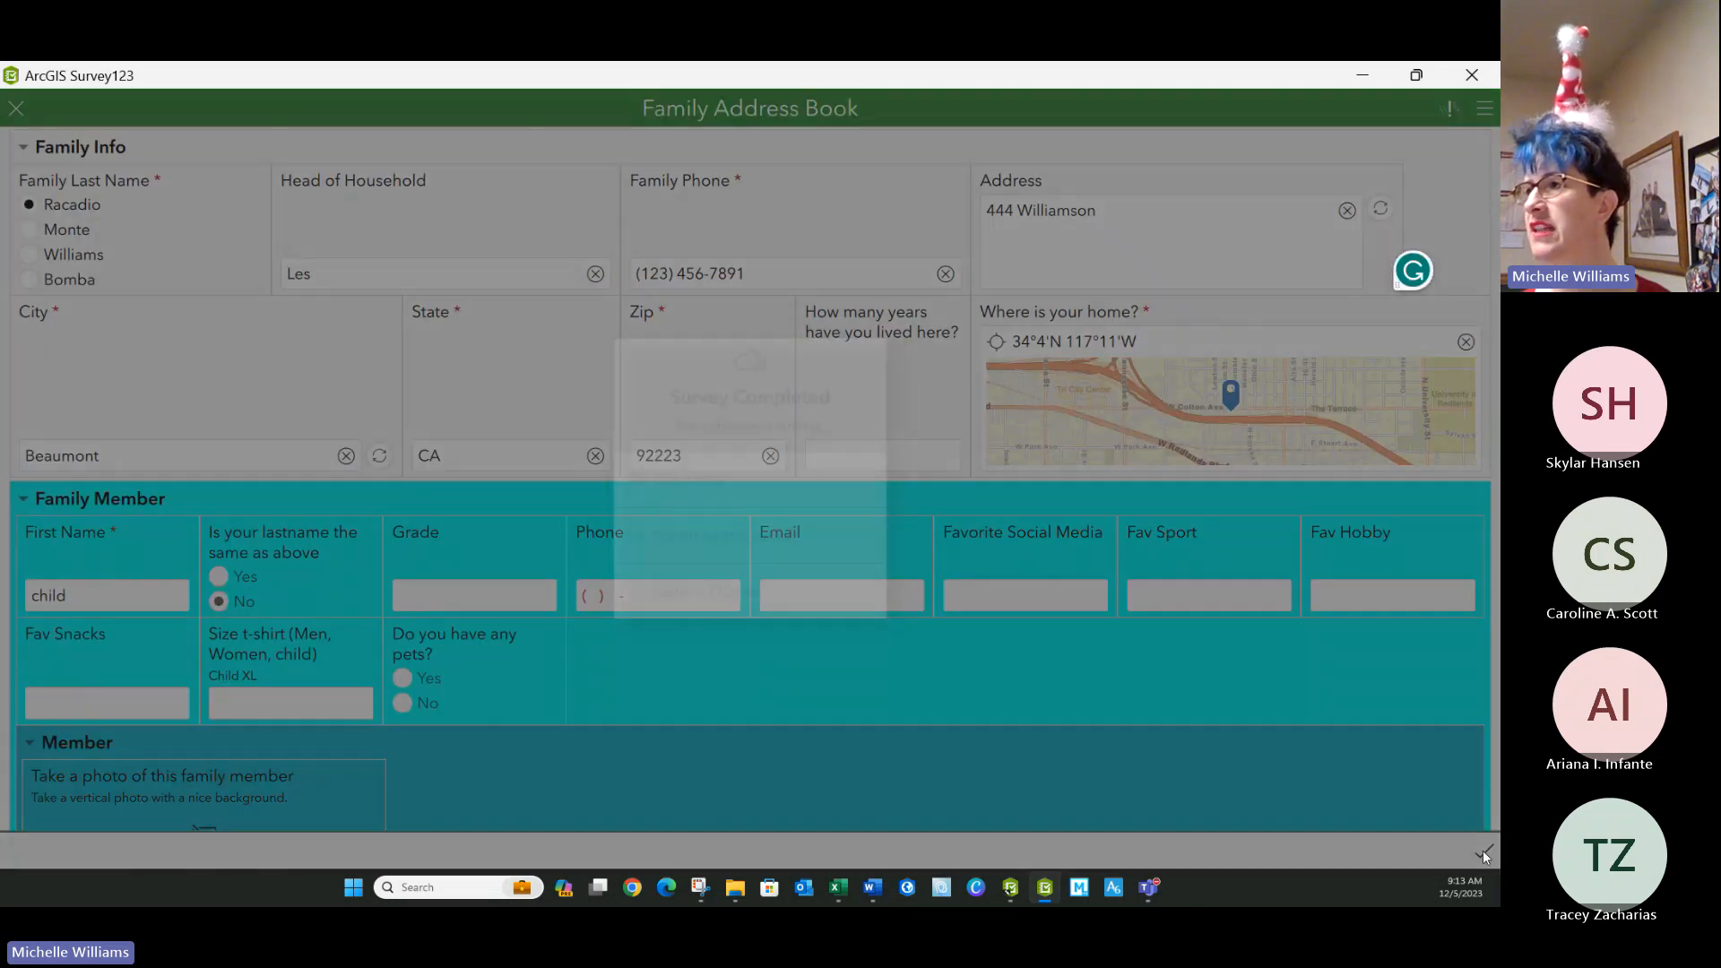
pyautogui.click(684, 493)
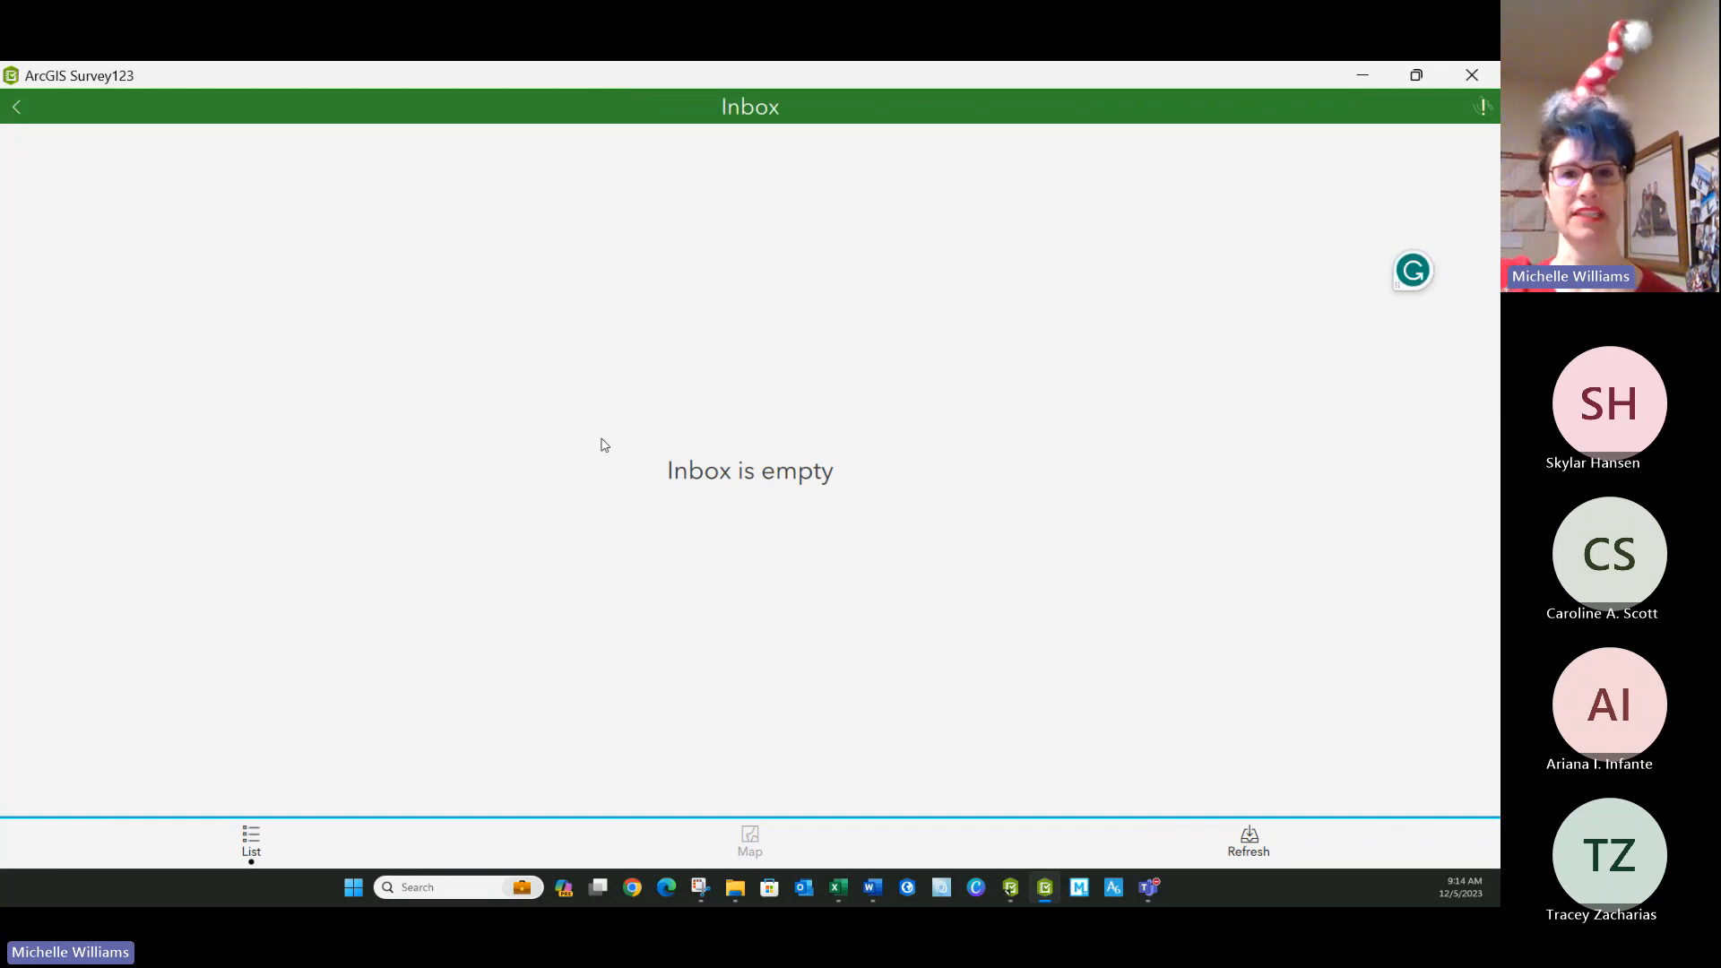
pyautogui.click(1238, 847)
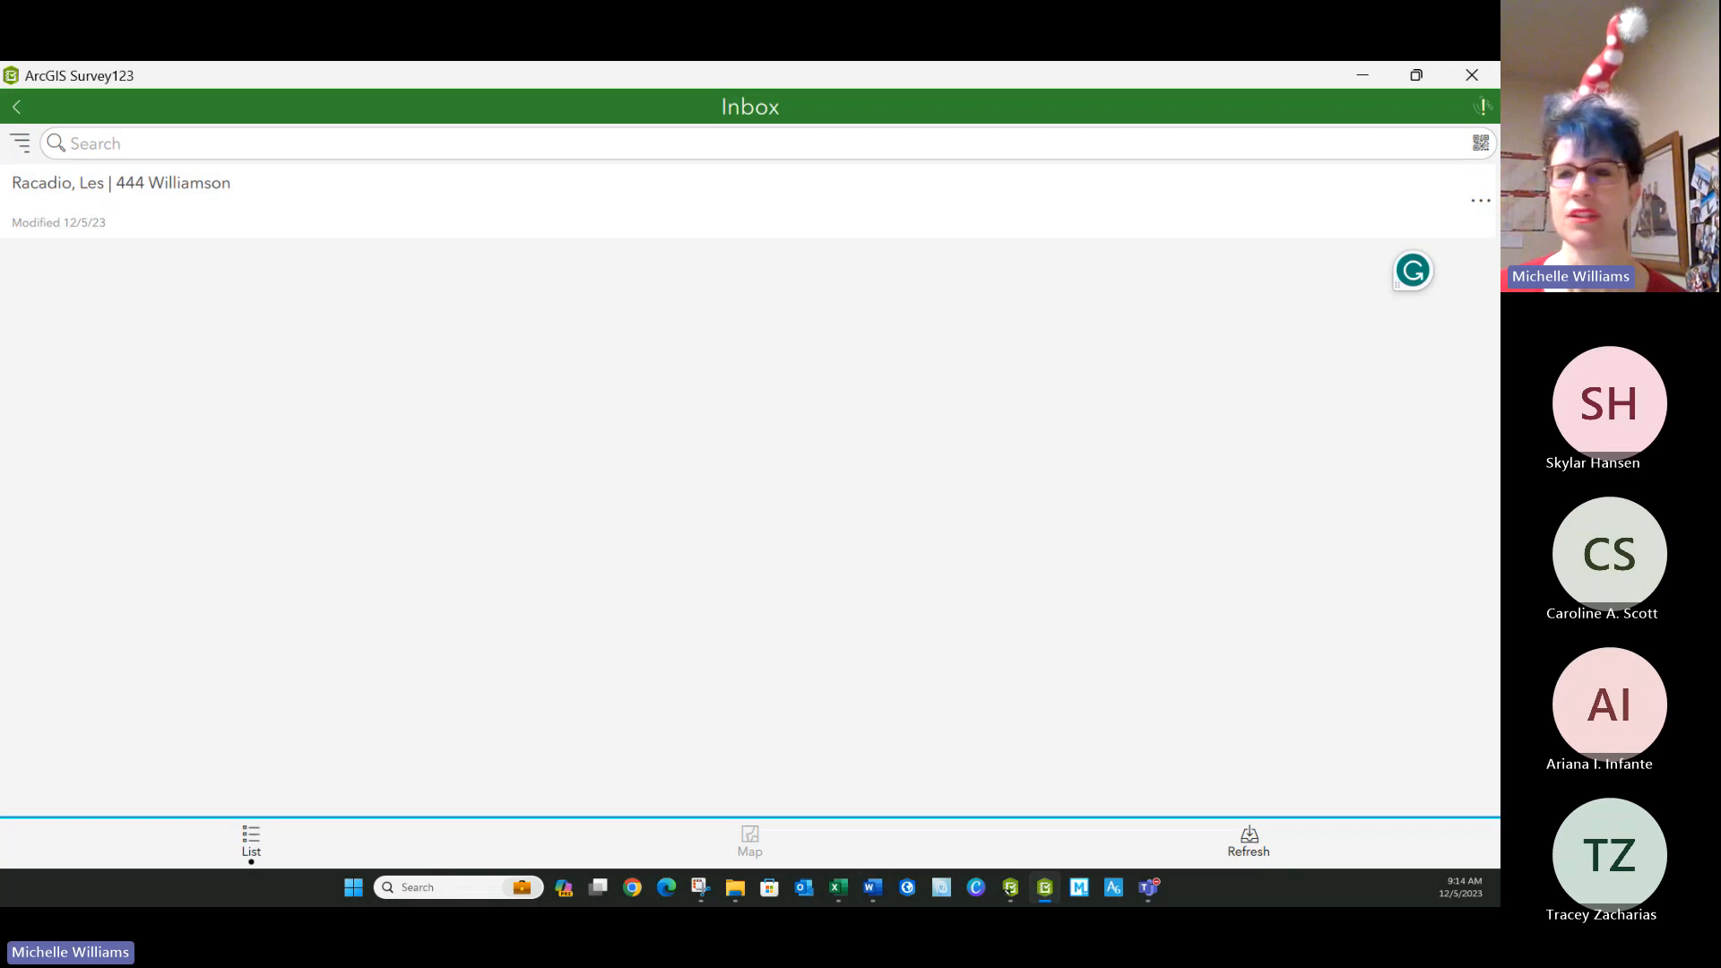
# Switch to the Excel XLSForm, try inserting \n directly before ${Address} in the instance_name expression, and save the workbook.
pyautogui.click(1365, 73)
pyautogui.click(145, 618)
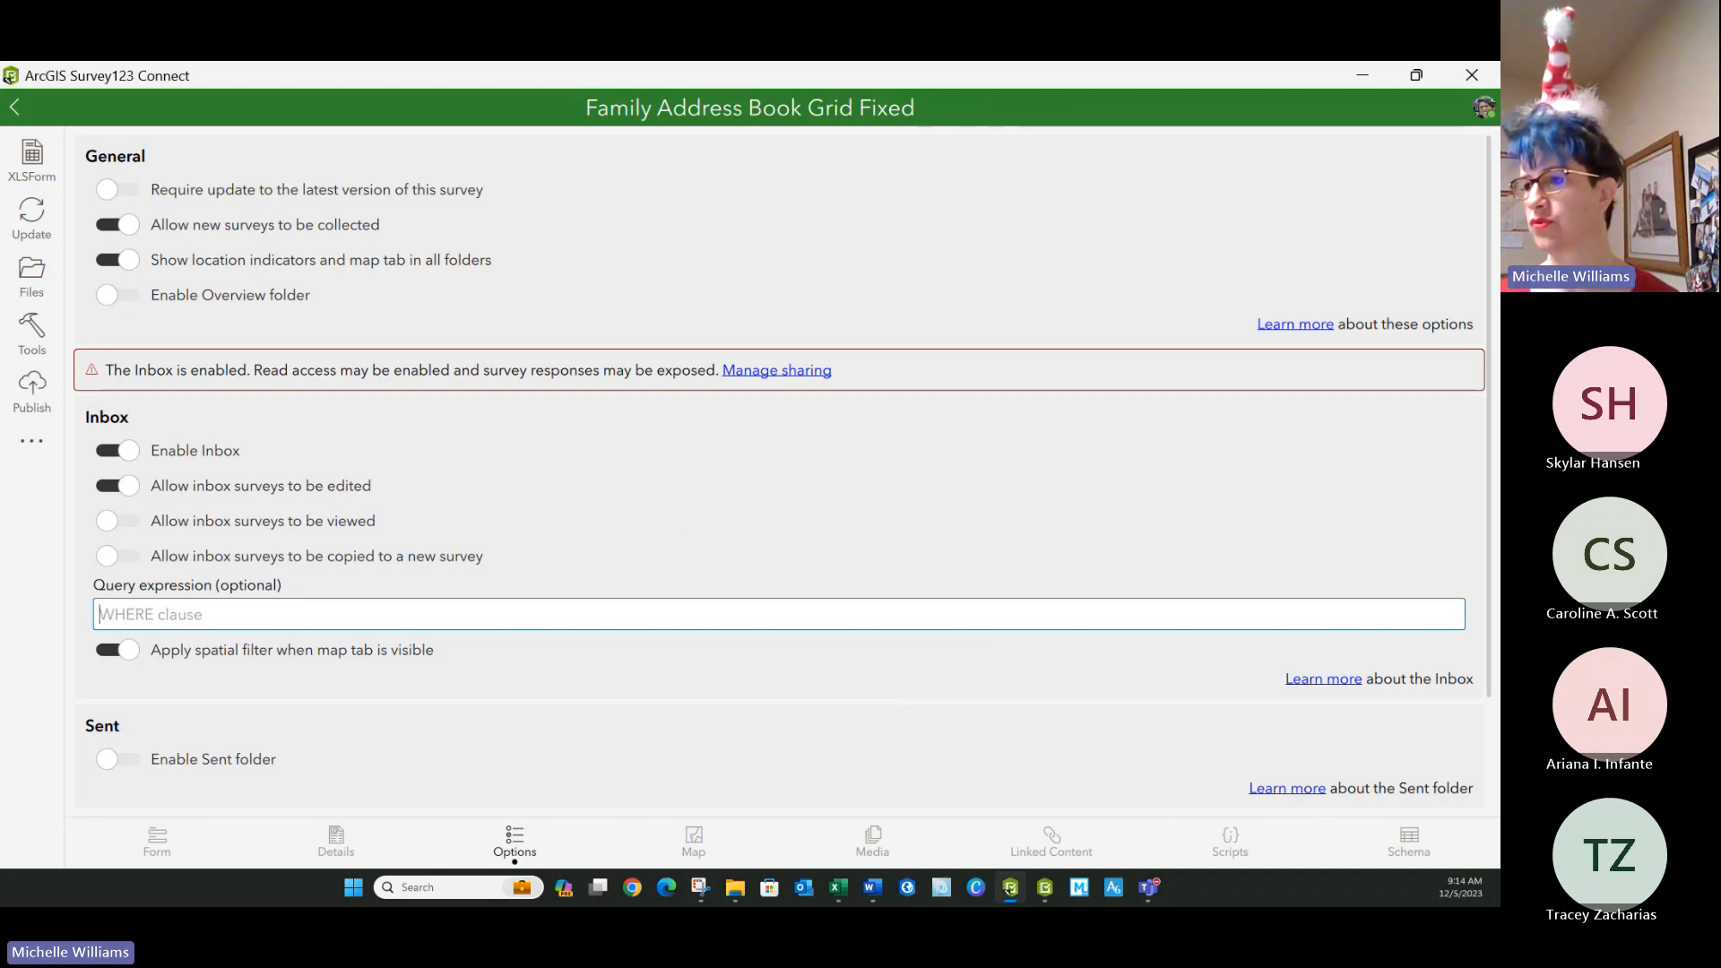
pyautogui.click(838, 887)
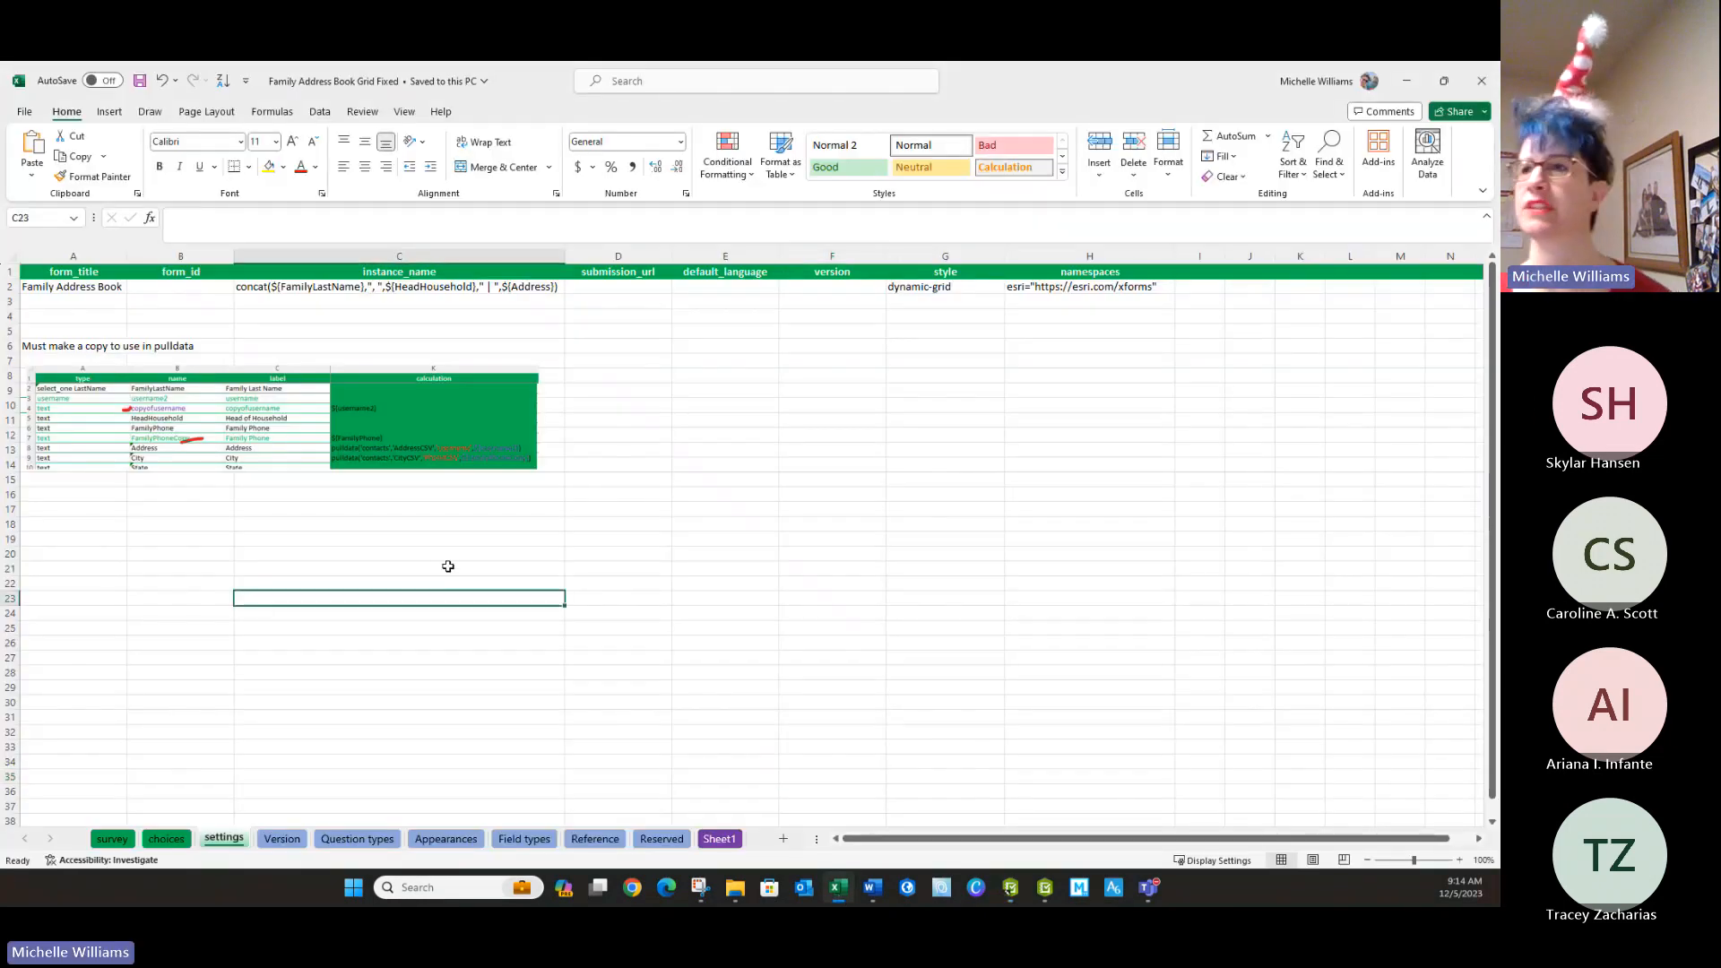
pyautogui.click(498, 288)
pyautogui.doubleClick(473, 286)
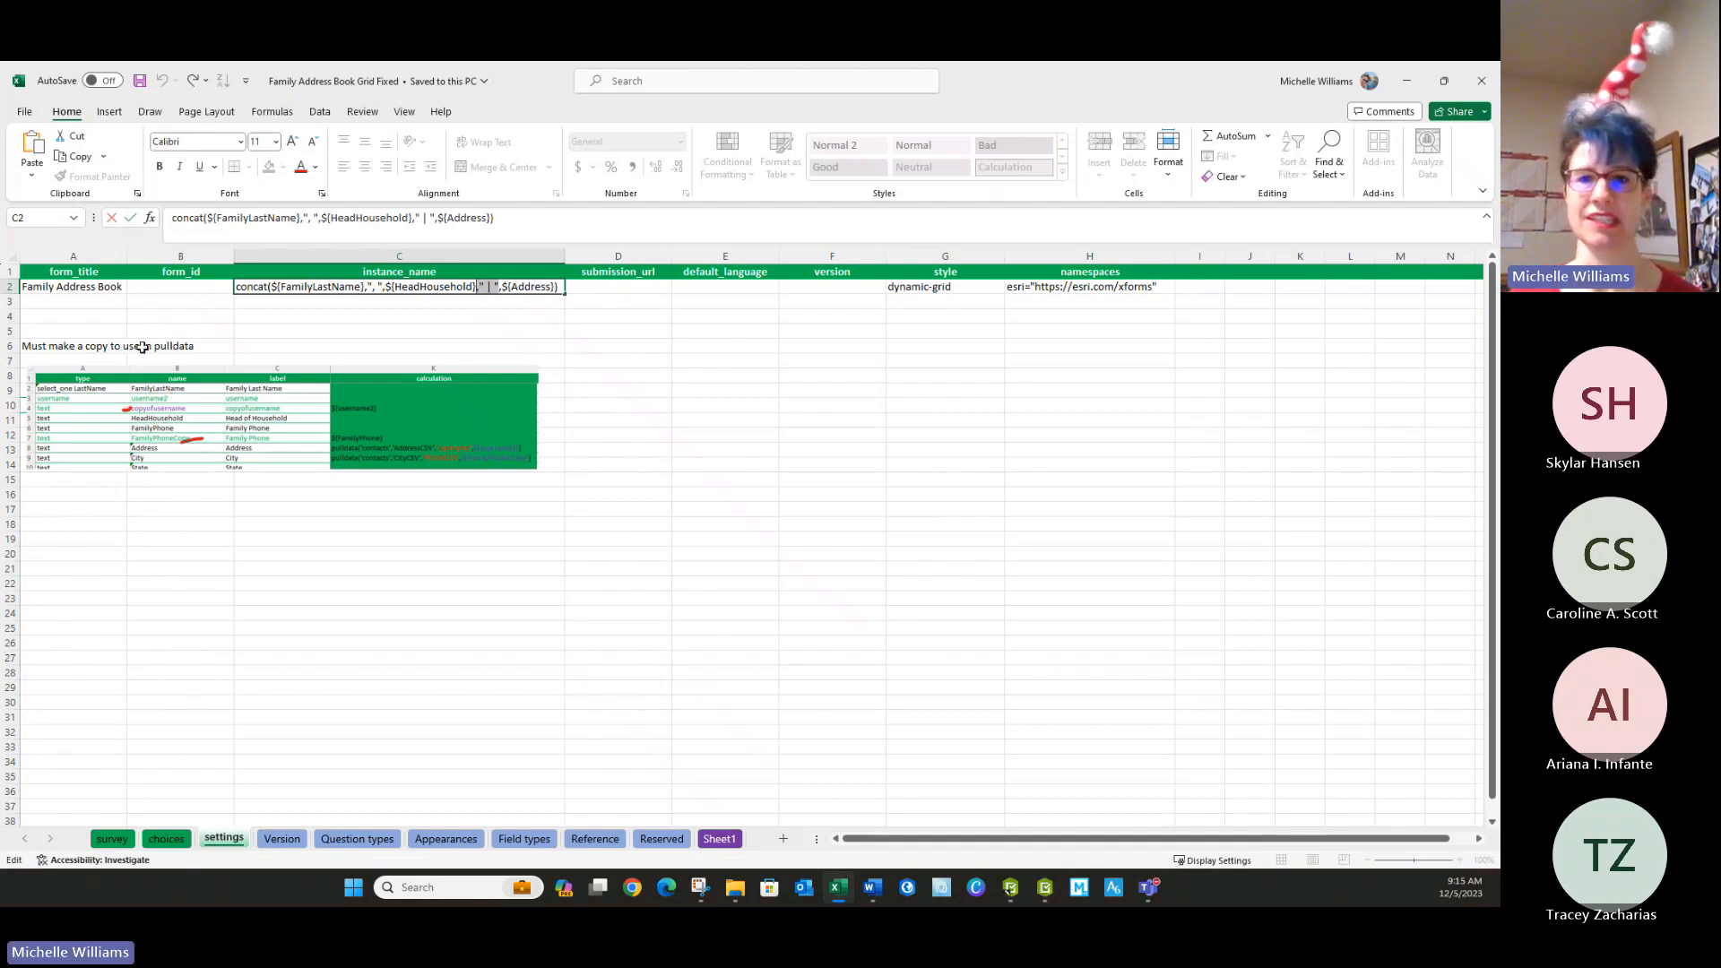
pyautogui.hotkey('alt', 'Tab')
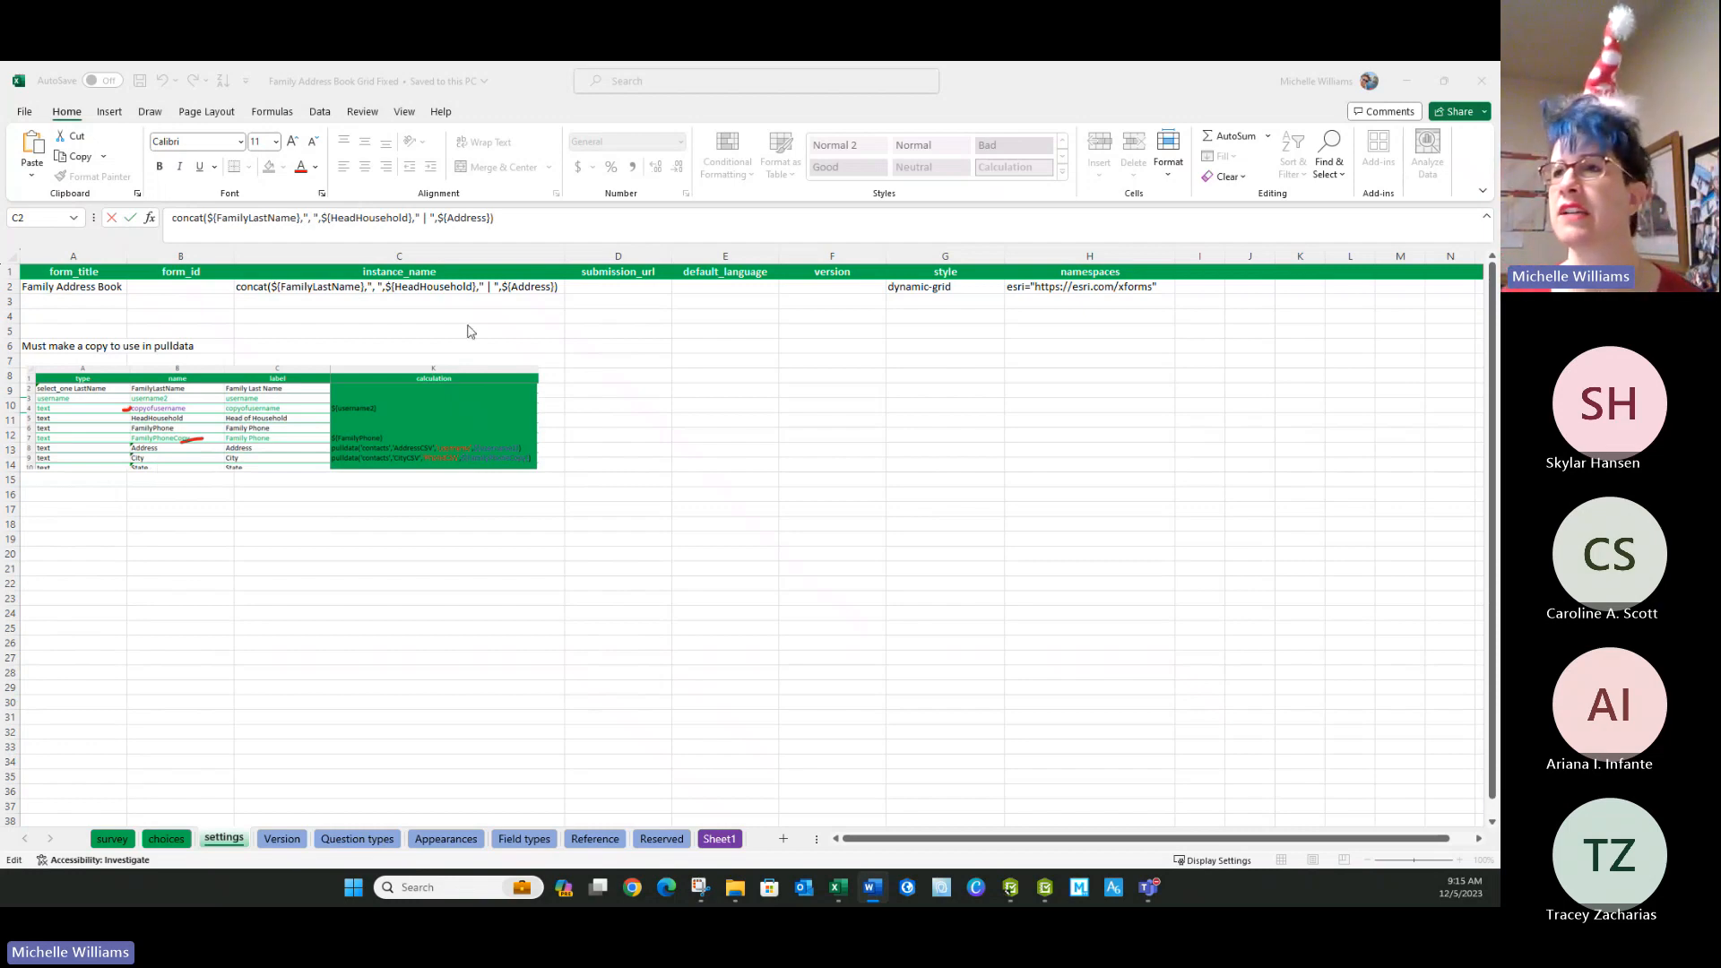
pyautogui.doubleClick(488, 287)
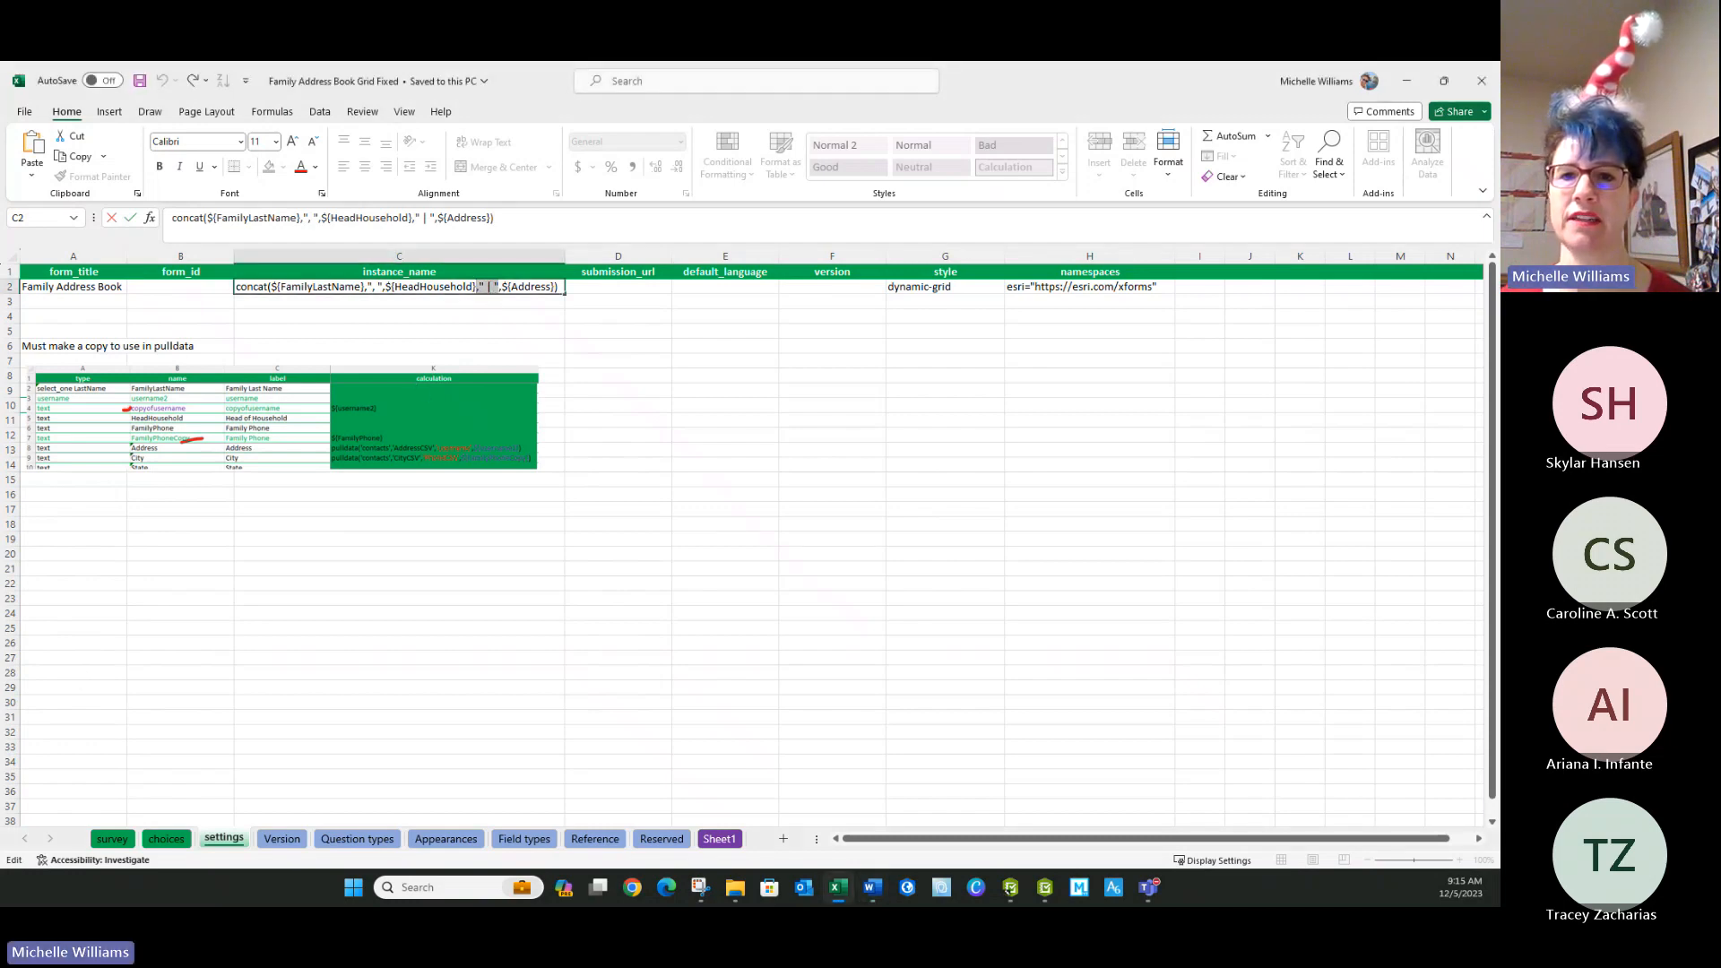
pyautogui.click(501, 287)
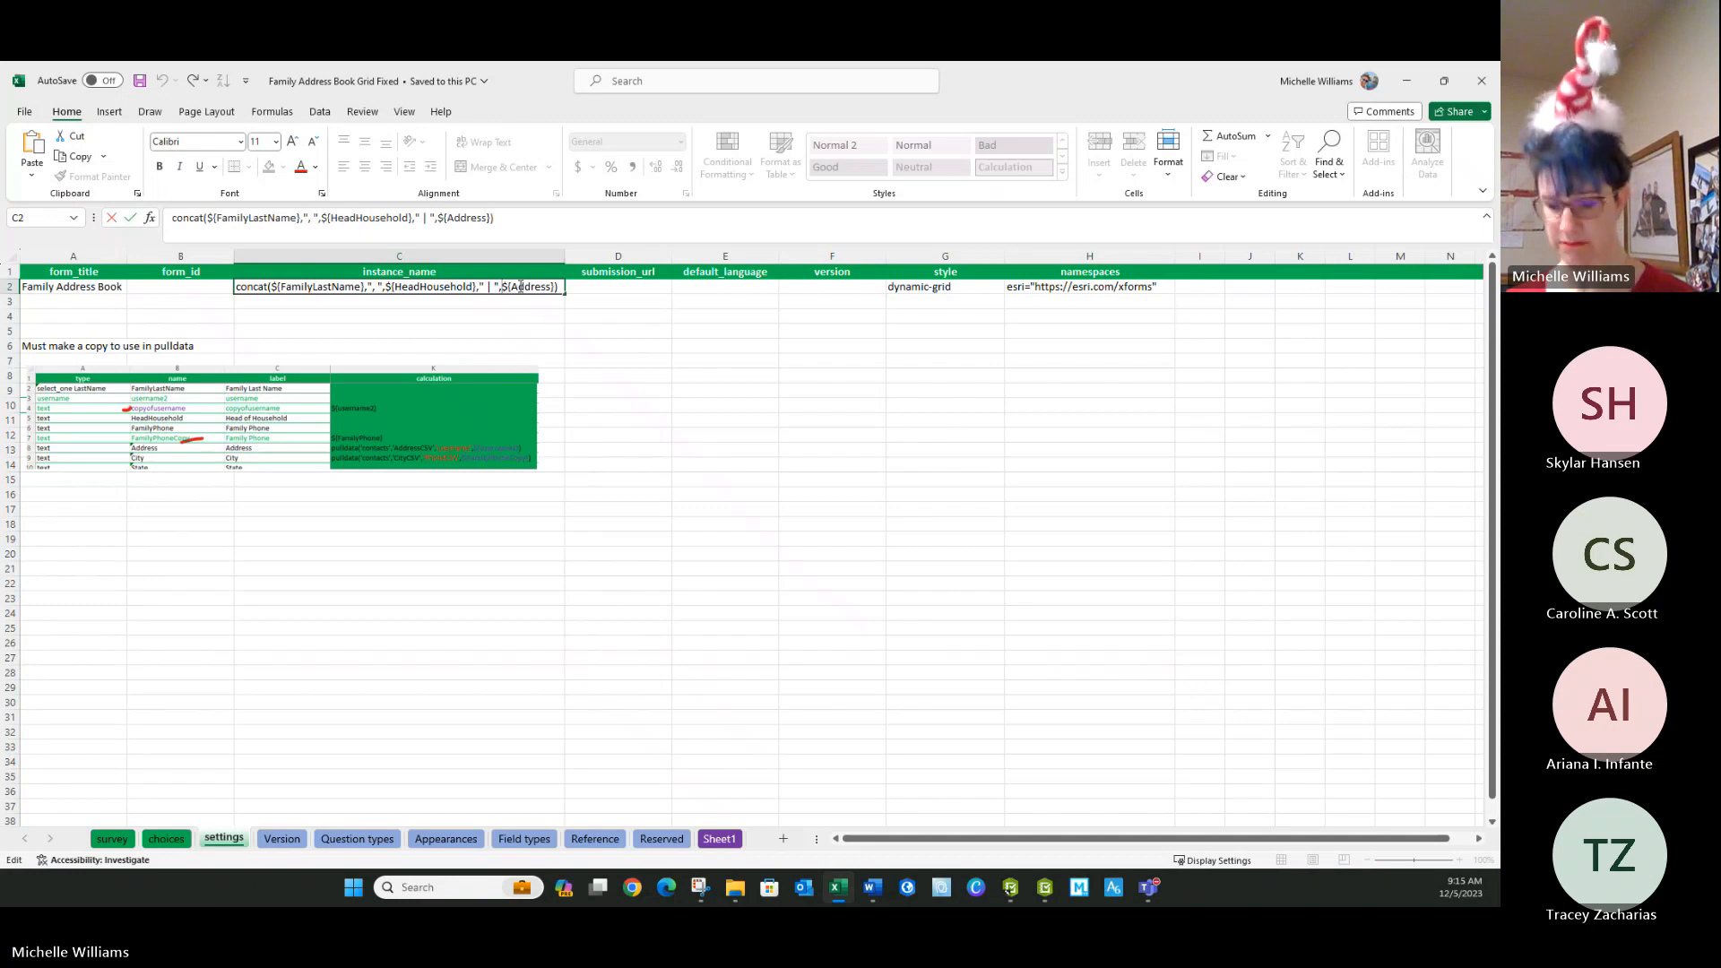
pyautogui.press('Return')
pyautogui.press('Return')
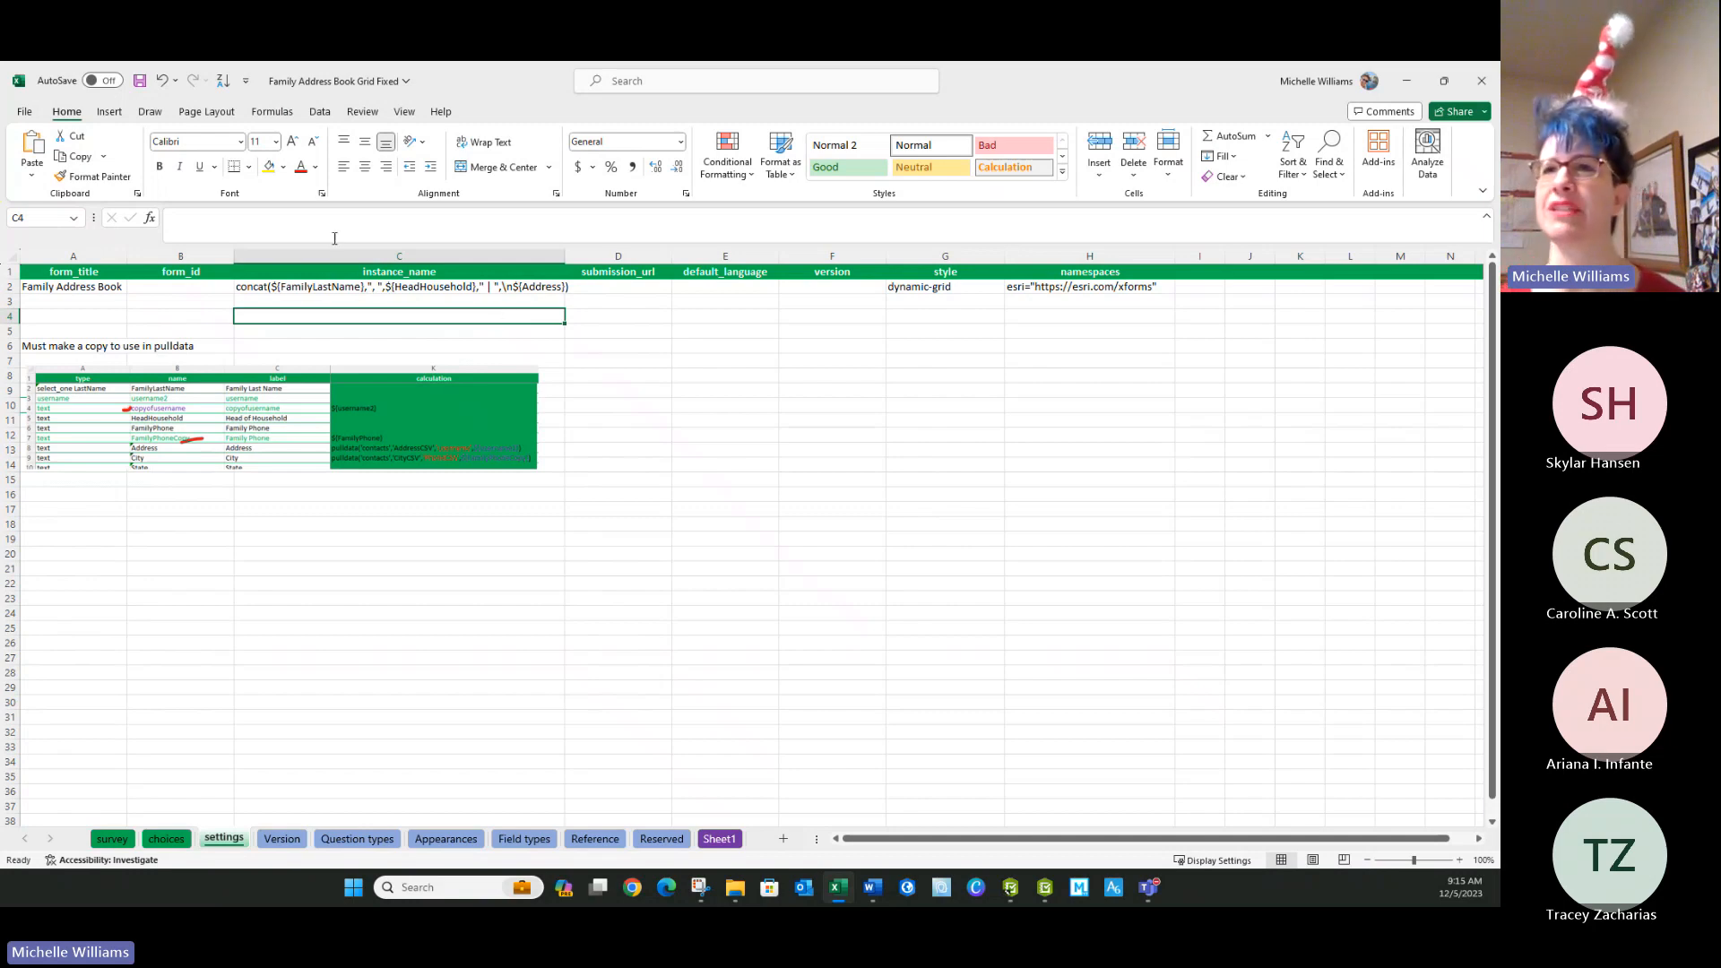
pyautogui.click(141, 82)
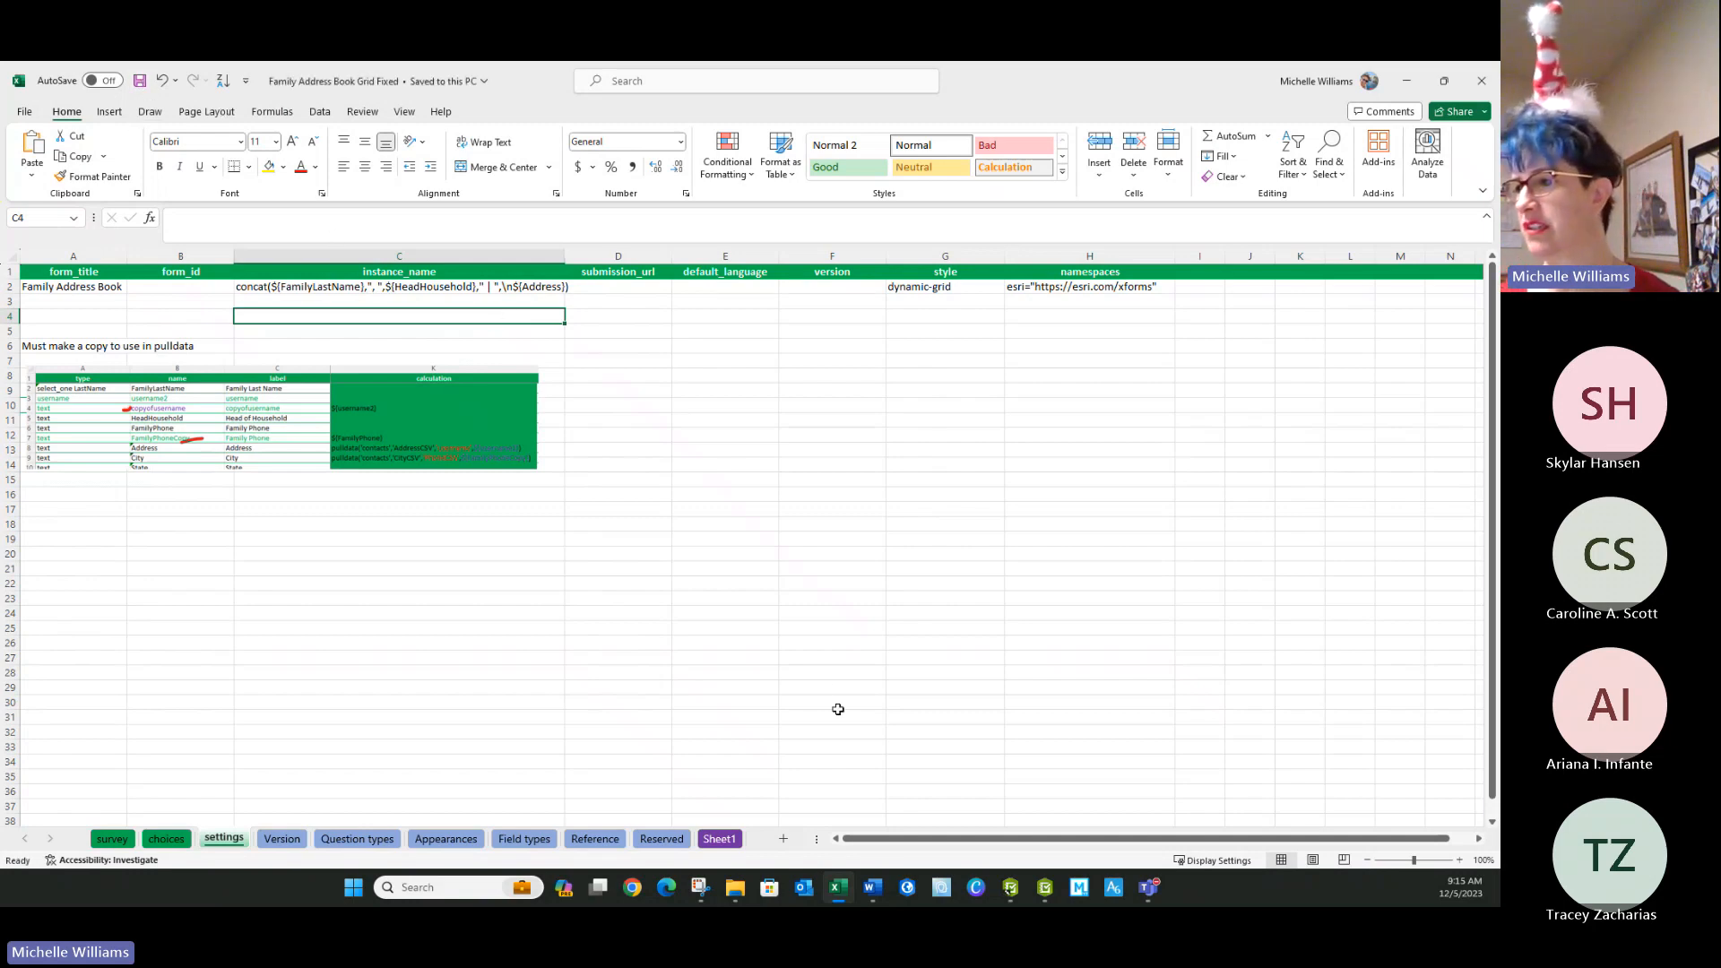
# Switch to Survey123 Connect, read through the full XLSForm conversion error and dismiss it.
pyautogui.click(1013, 890)
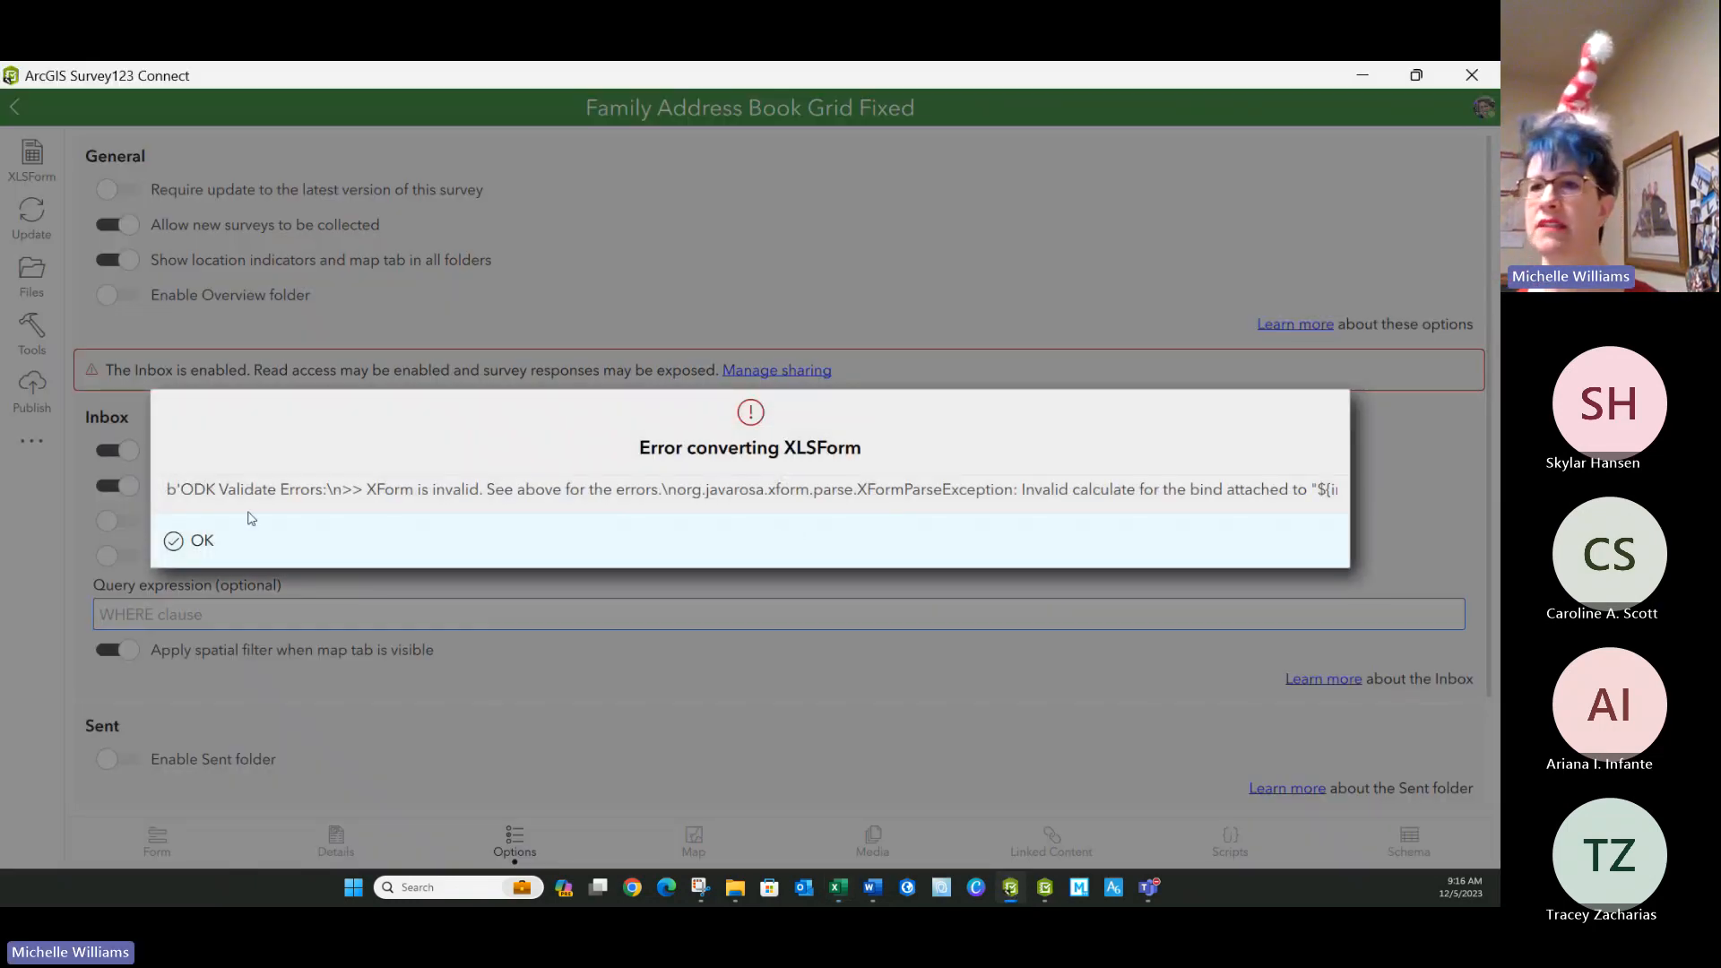
pyautogui.moveTo(239, 501); pyautogui.dragTo(690, 512)
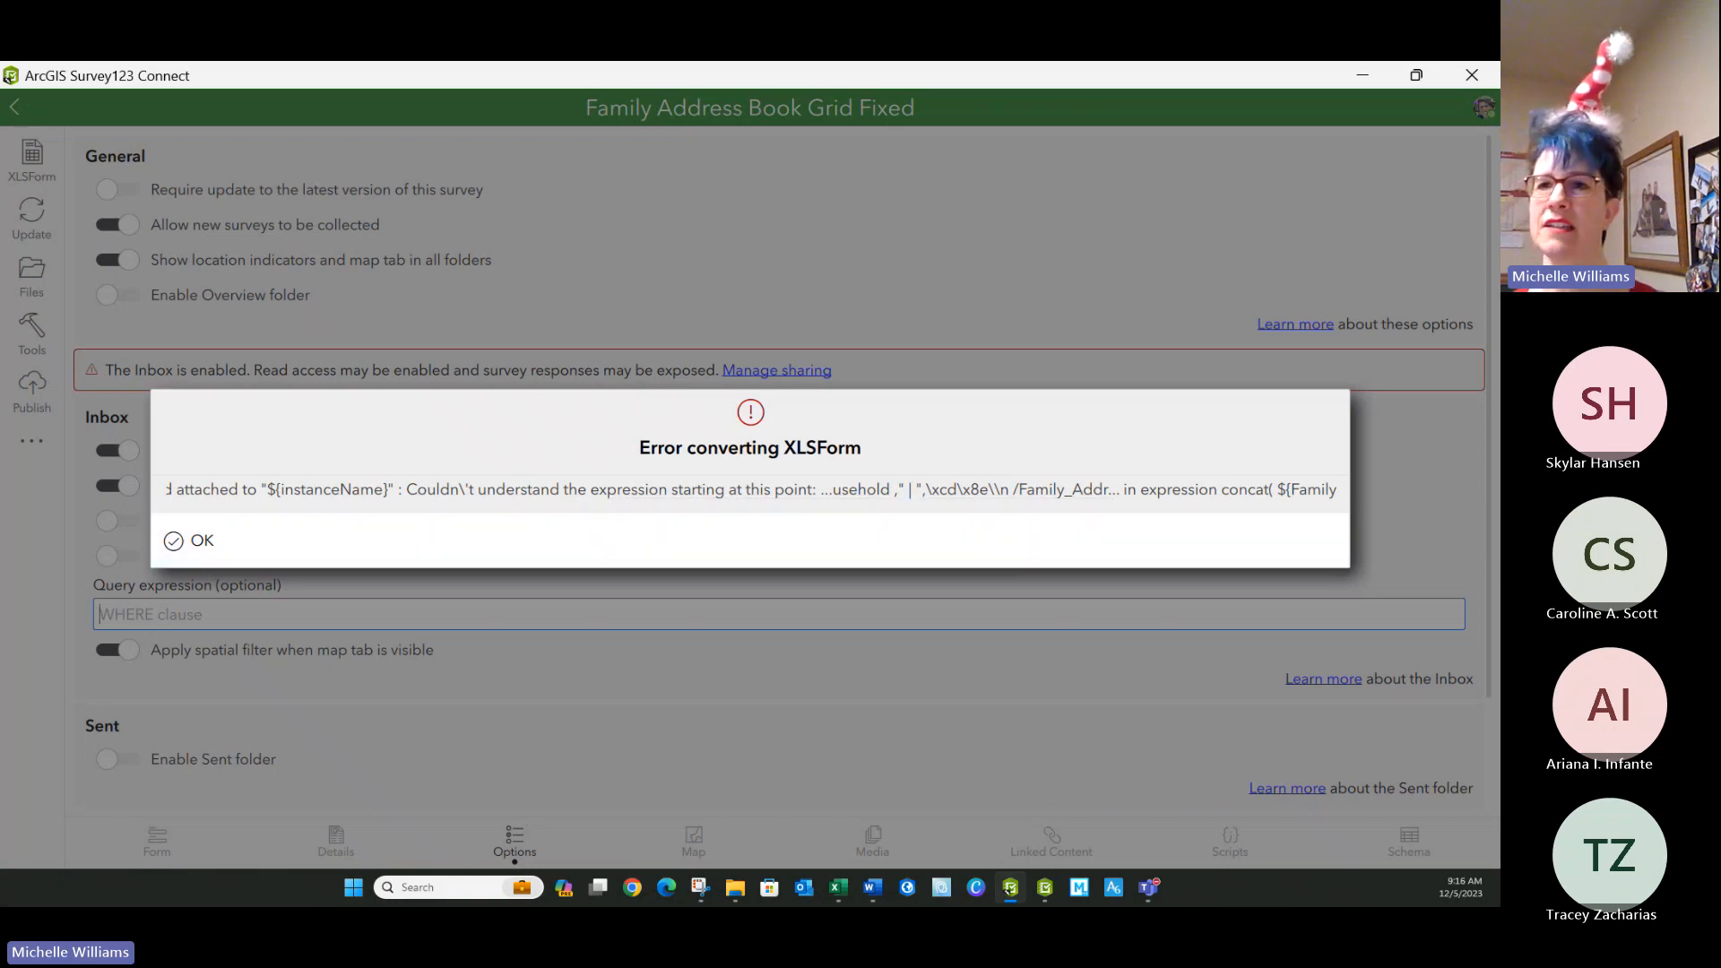
pyautogui.click(174, 552)
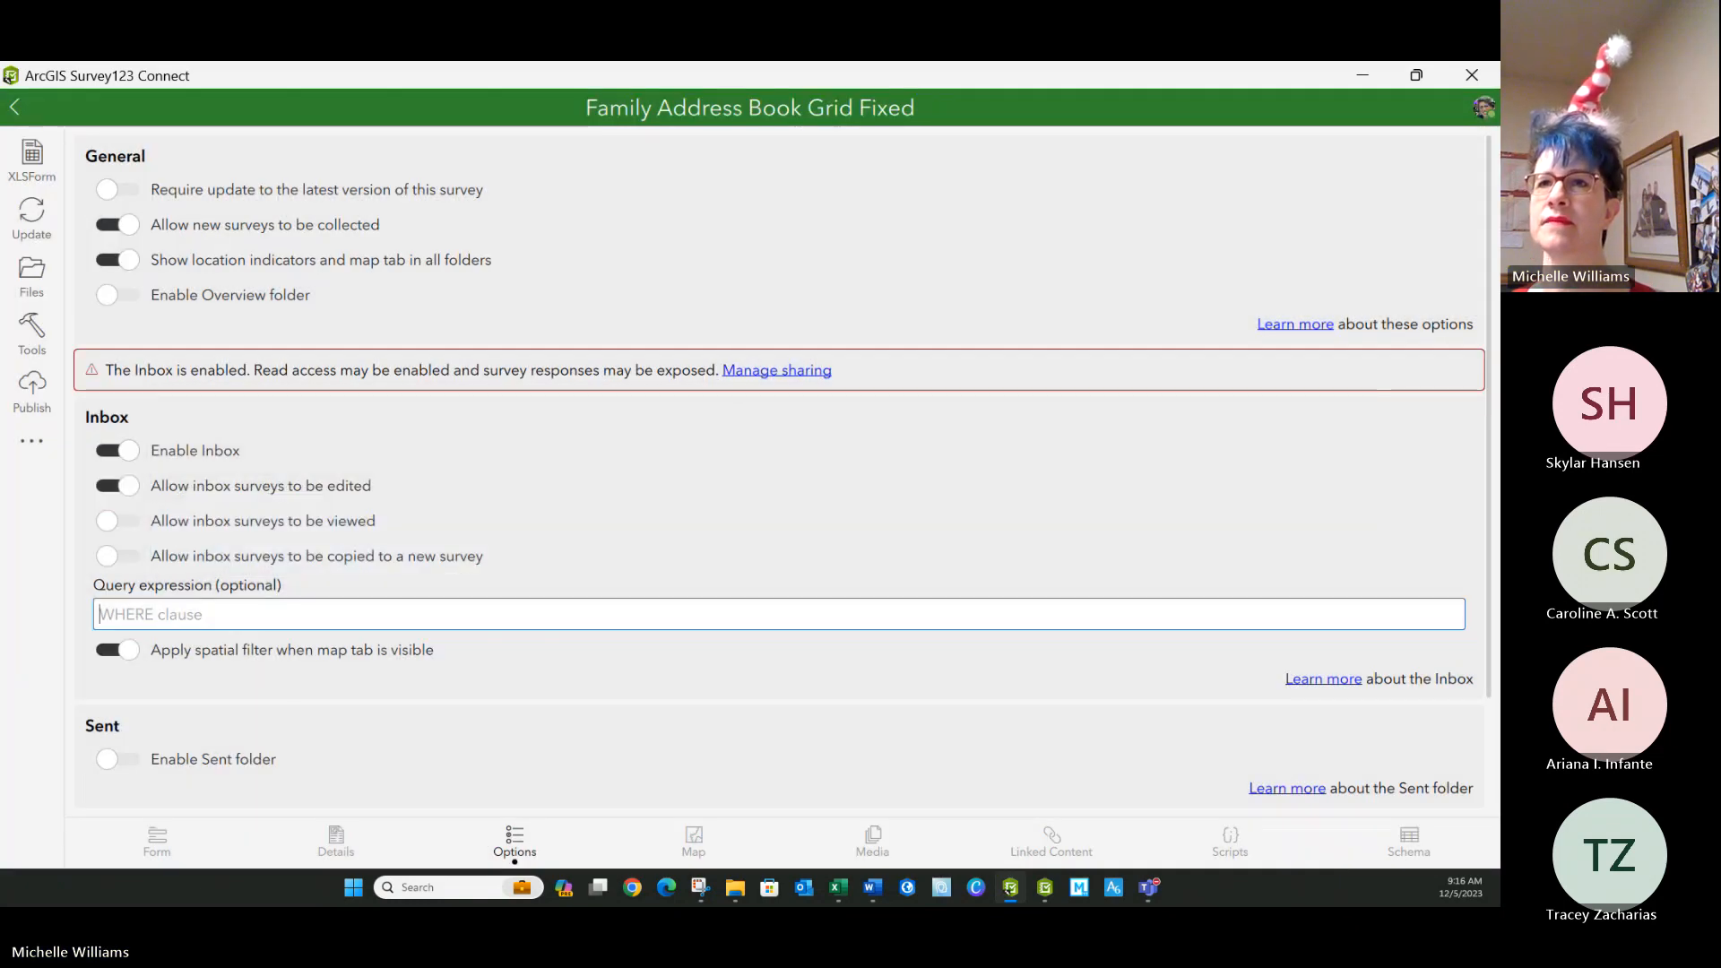
# Reopen the Family Address Book Grid Fixed survey and try again to update it from the modified XLSForm.
pyautogui.click(14, 106)
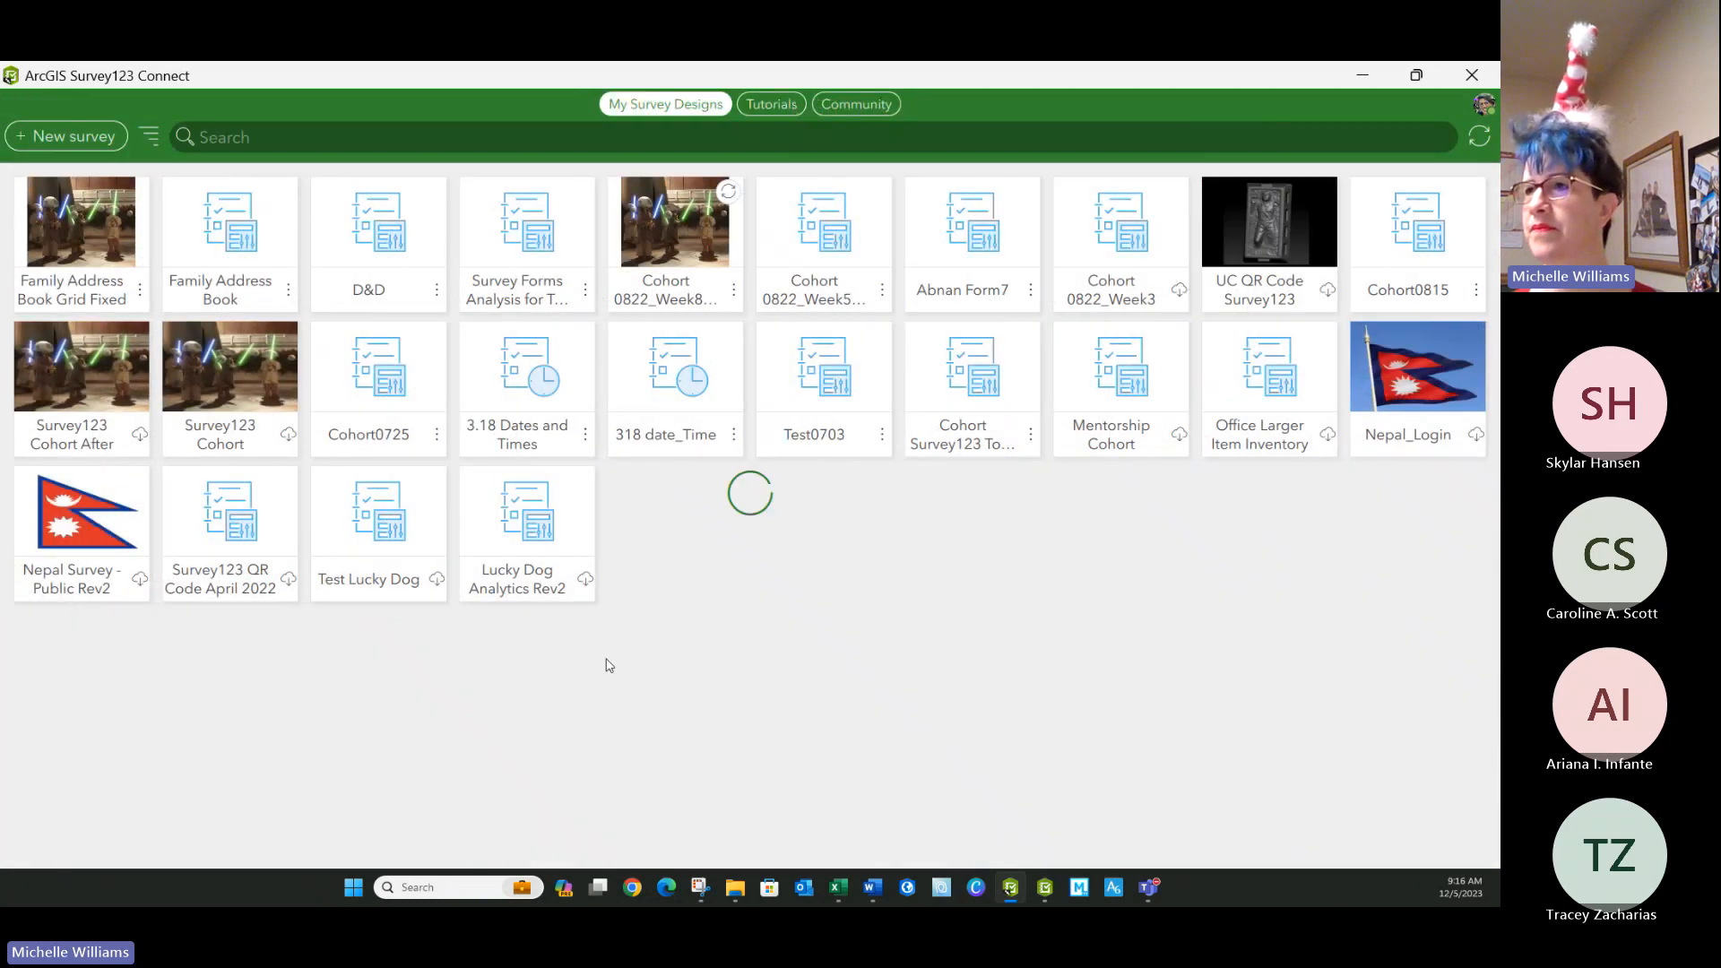
pyautogui.click(81, 224)
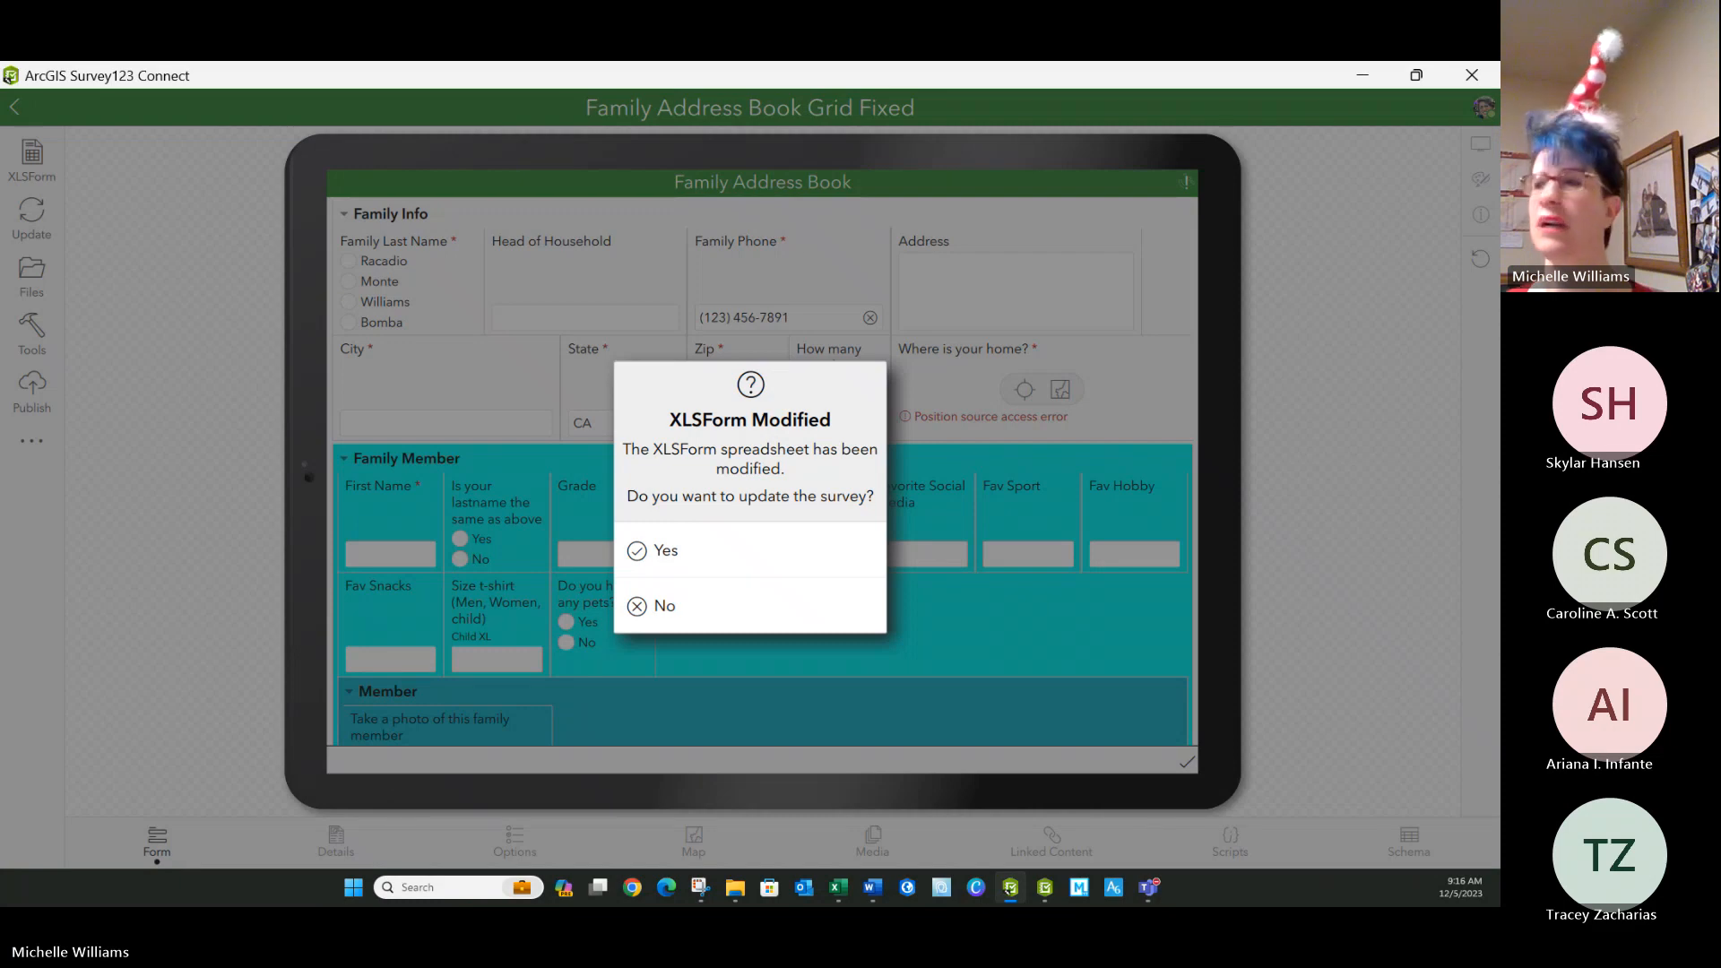
pyautogui.click(651, 552)
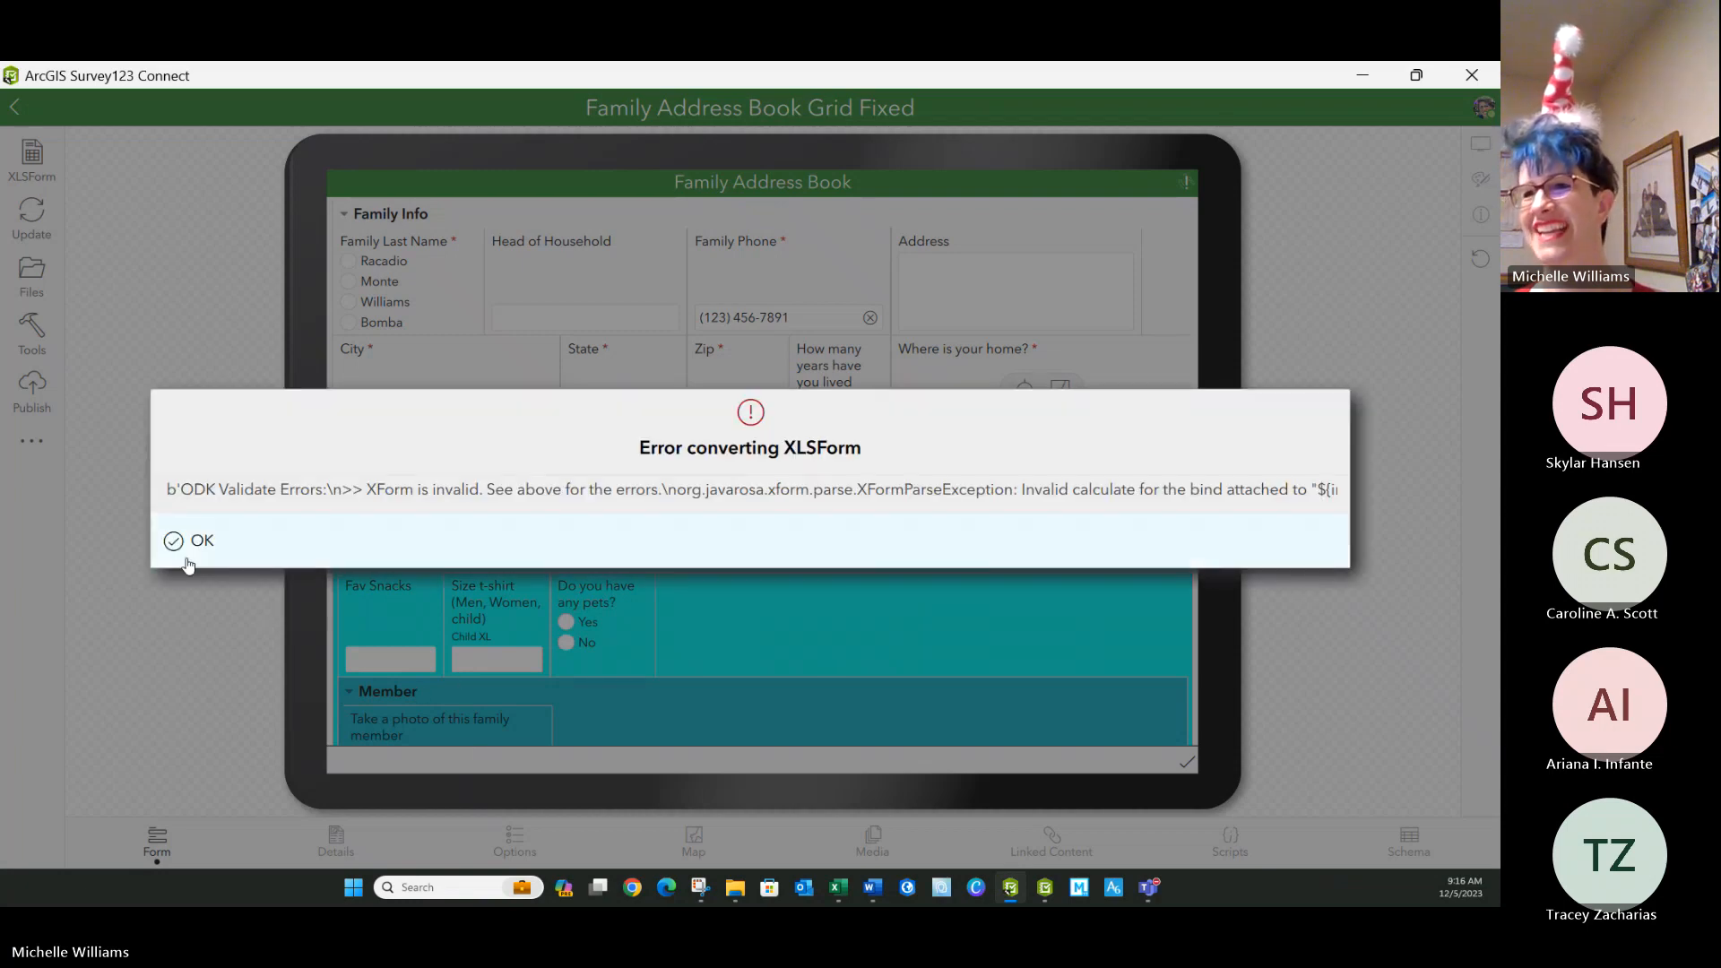
pyautogui.click(188, 563)
# Switch to Excel, place \n inside the quoted separator before the pipe in the instance_name expression, giving " \n| ", and save the workbook.
pyautogui.click(835, 889)
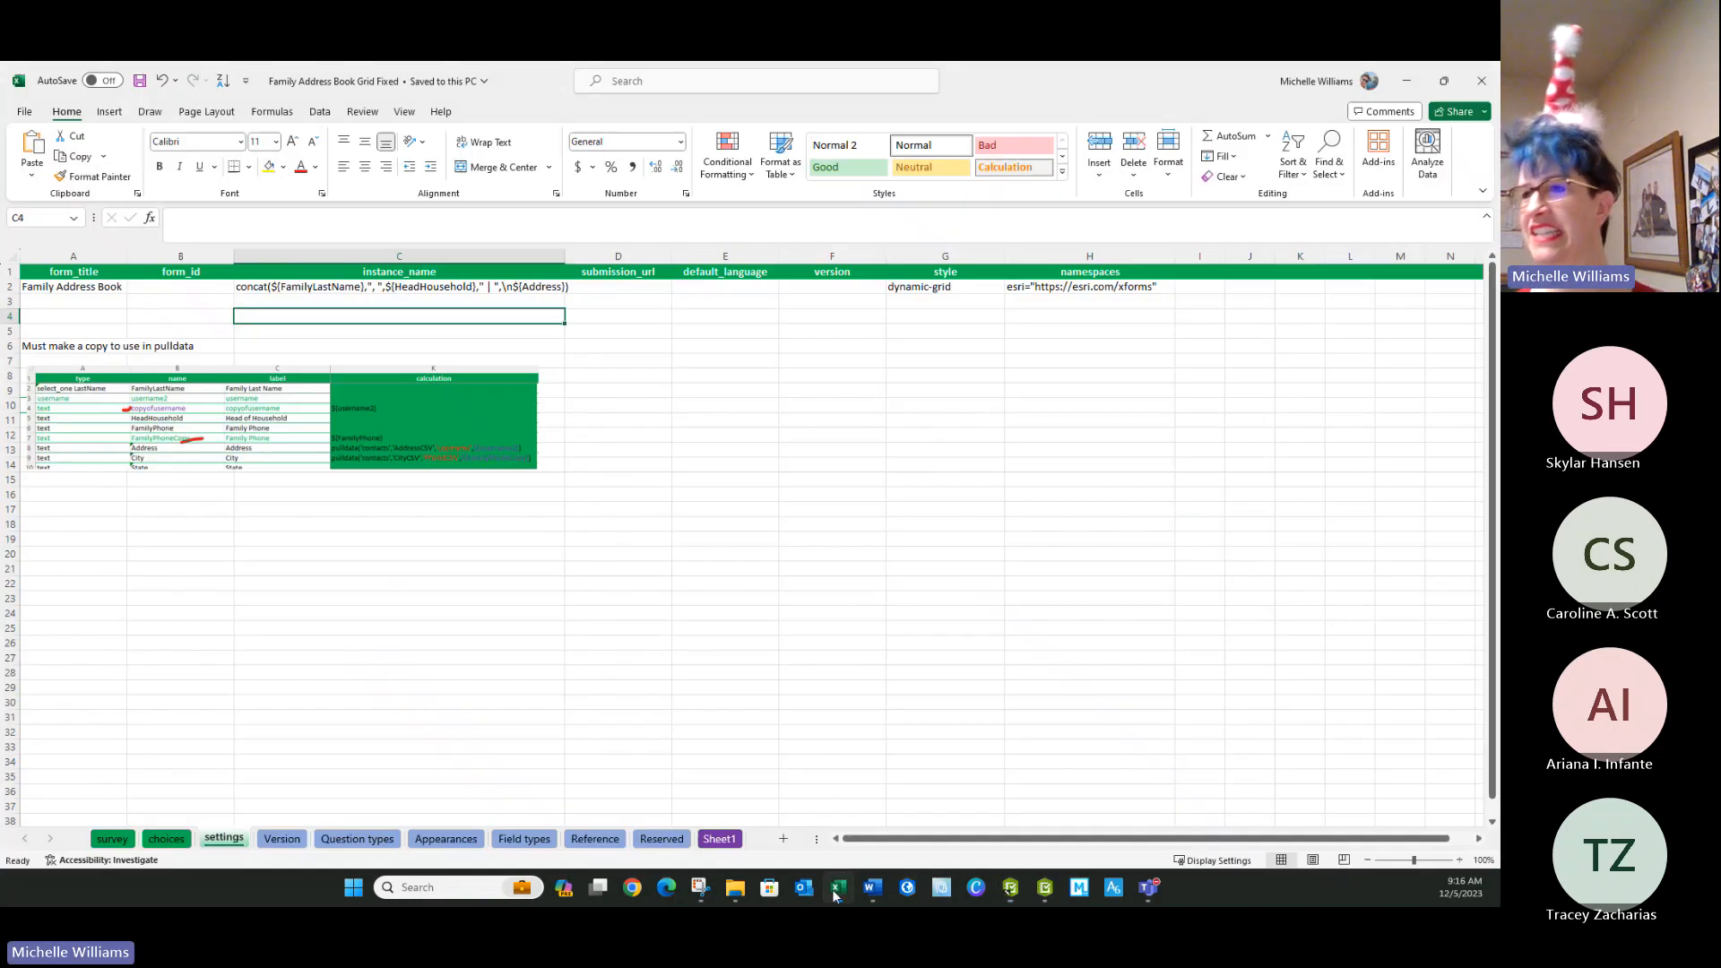
pyautogui.click(468, 623)
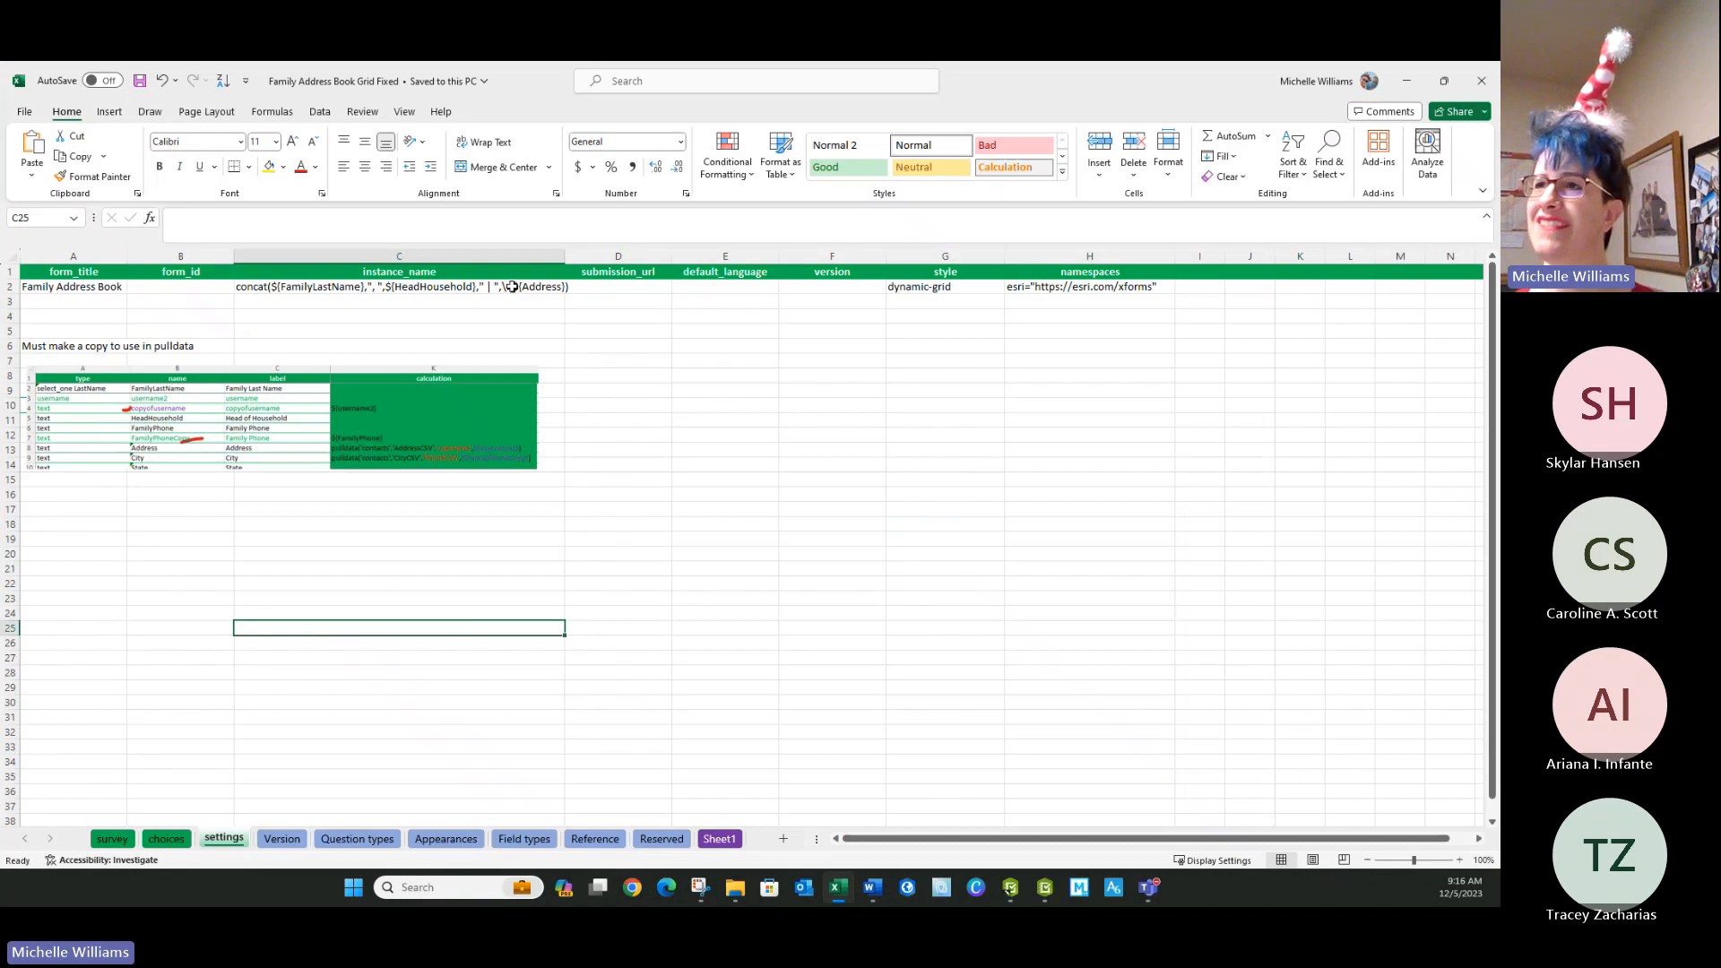
pyautogui.doubleClick(512, 287)
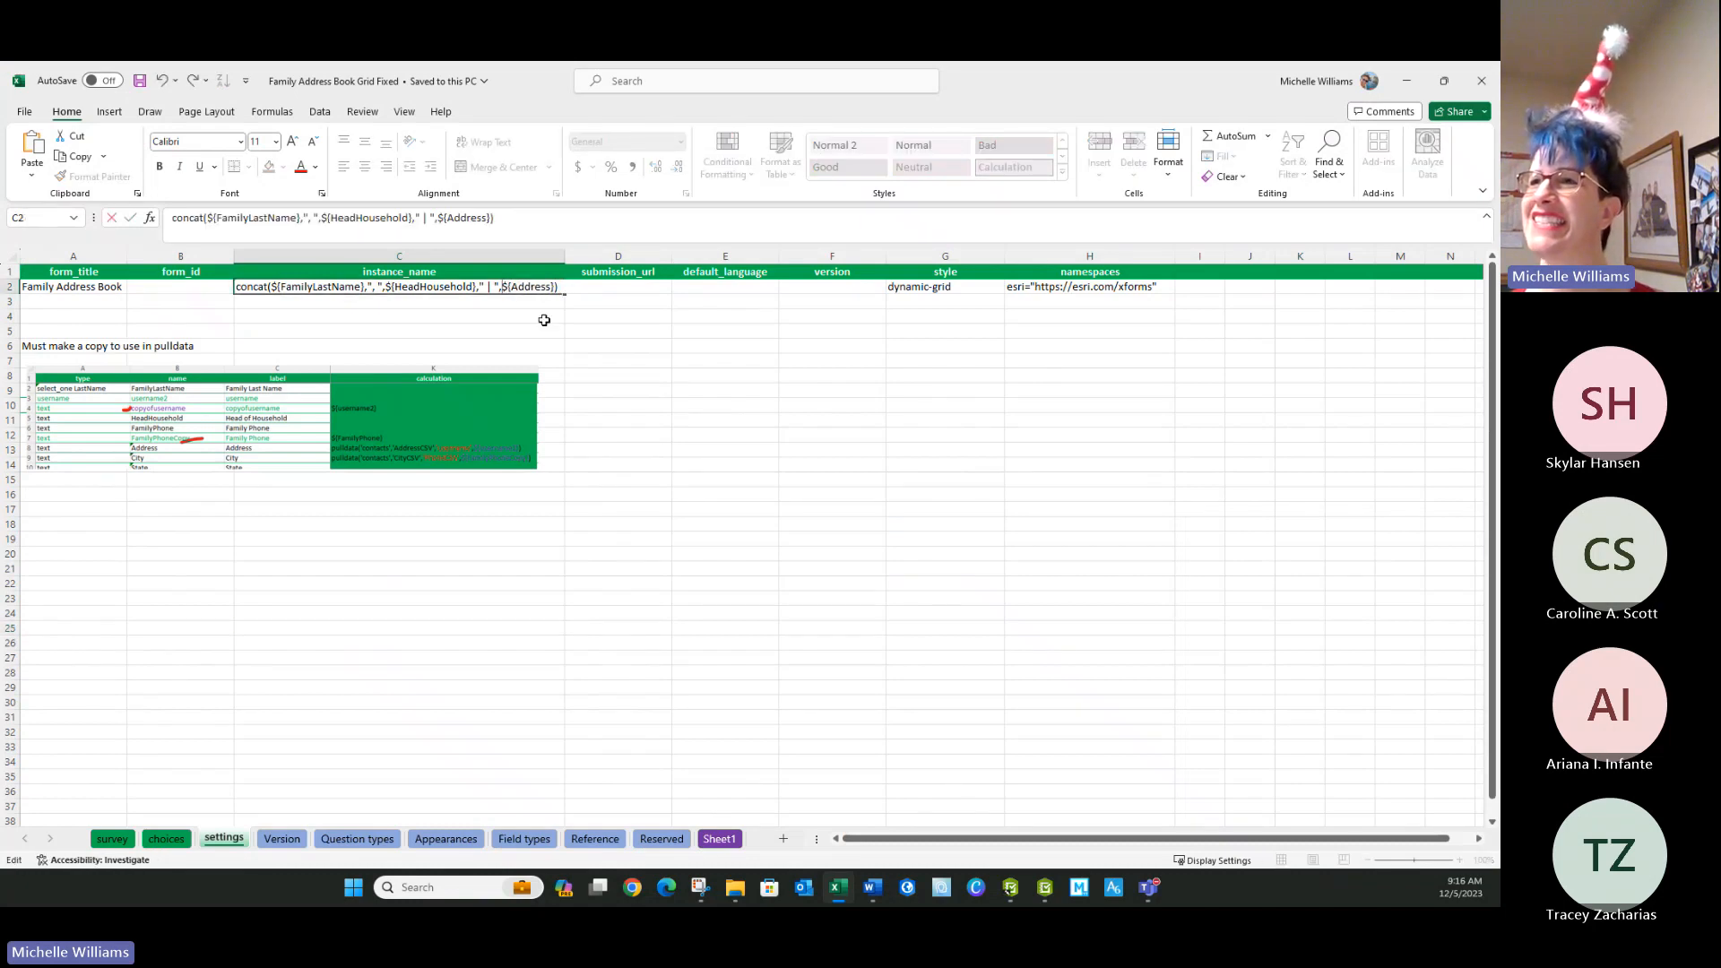
pyautogui.write('\\\\')
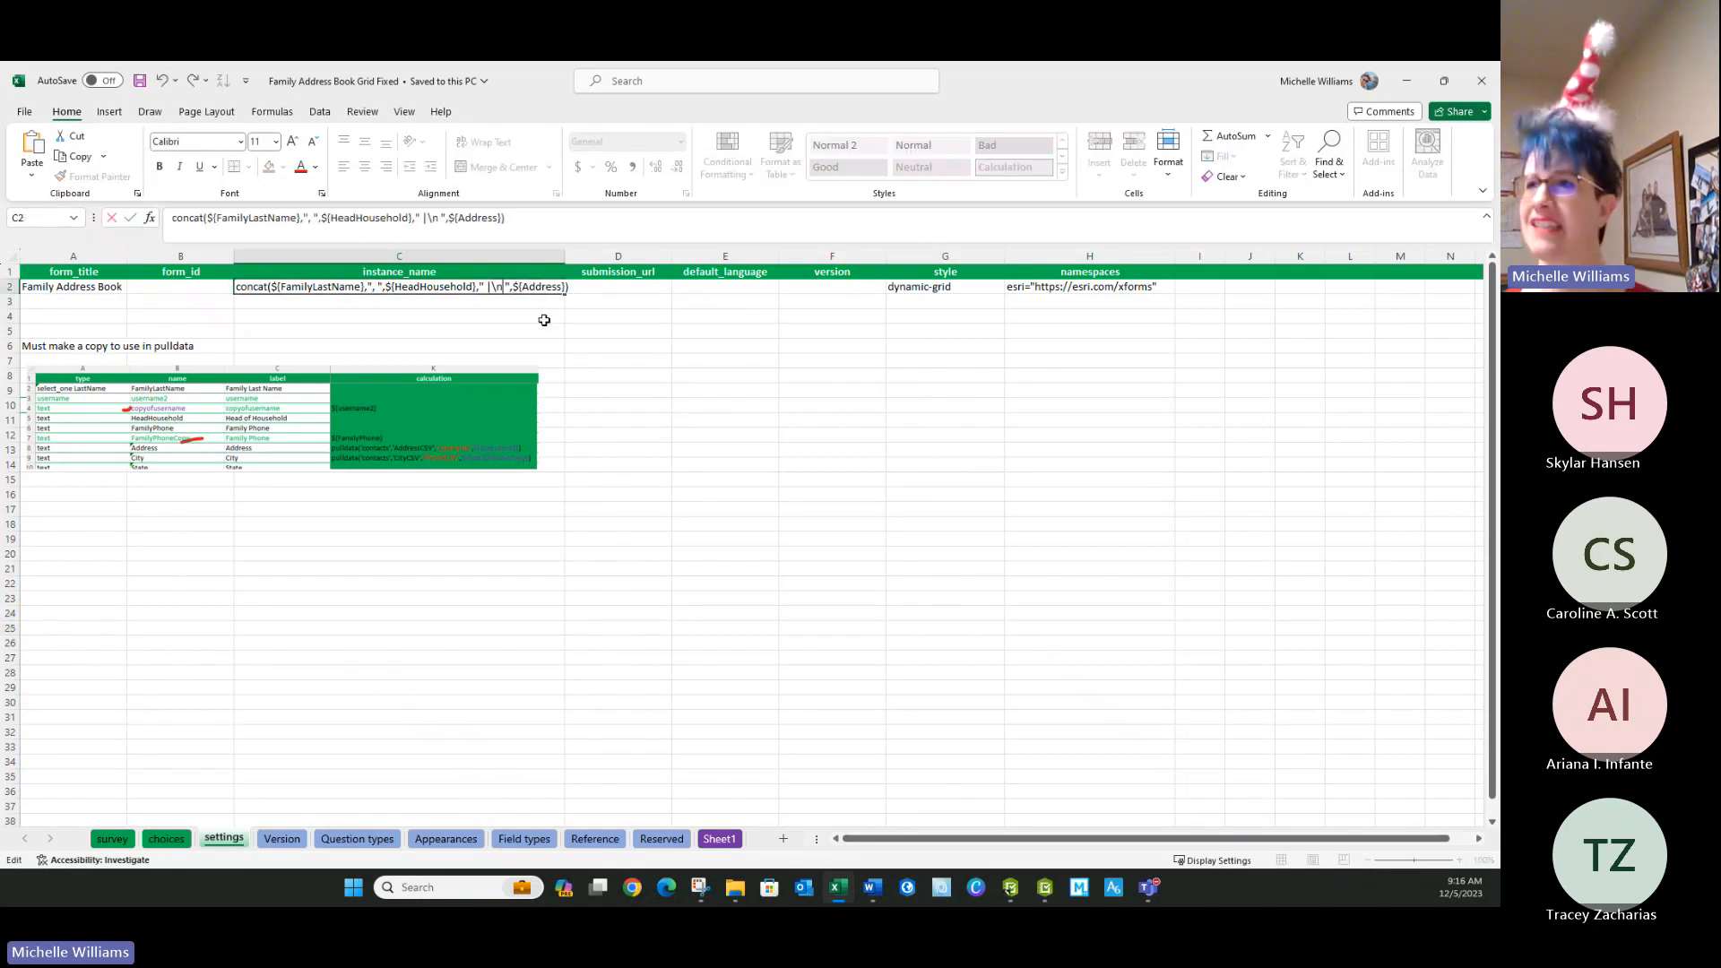
pyautogui.press('BackSpace')
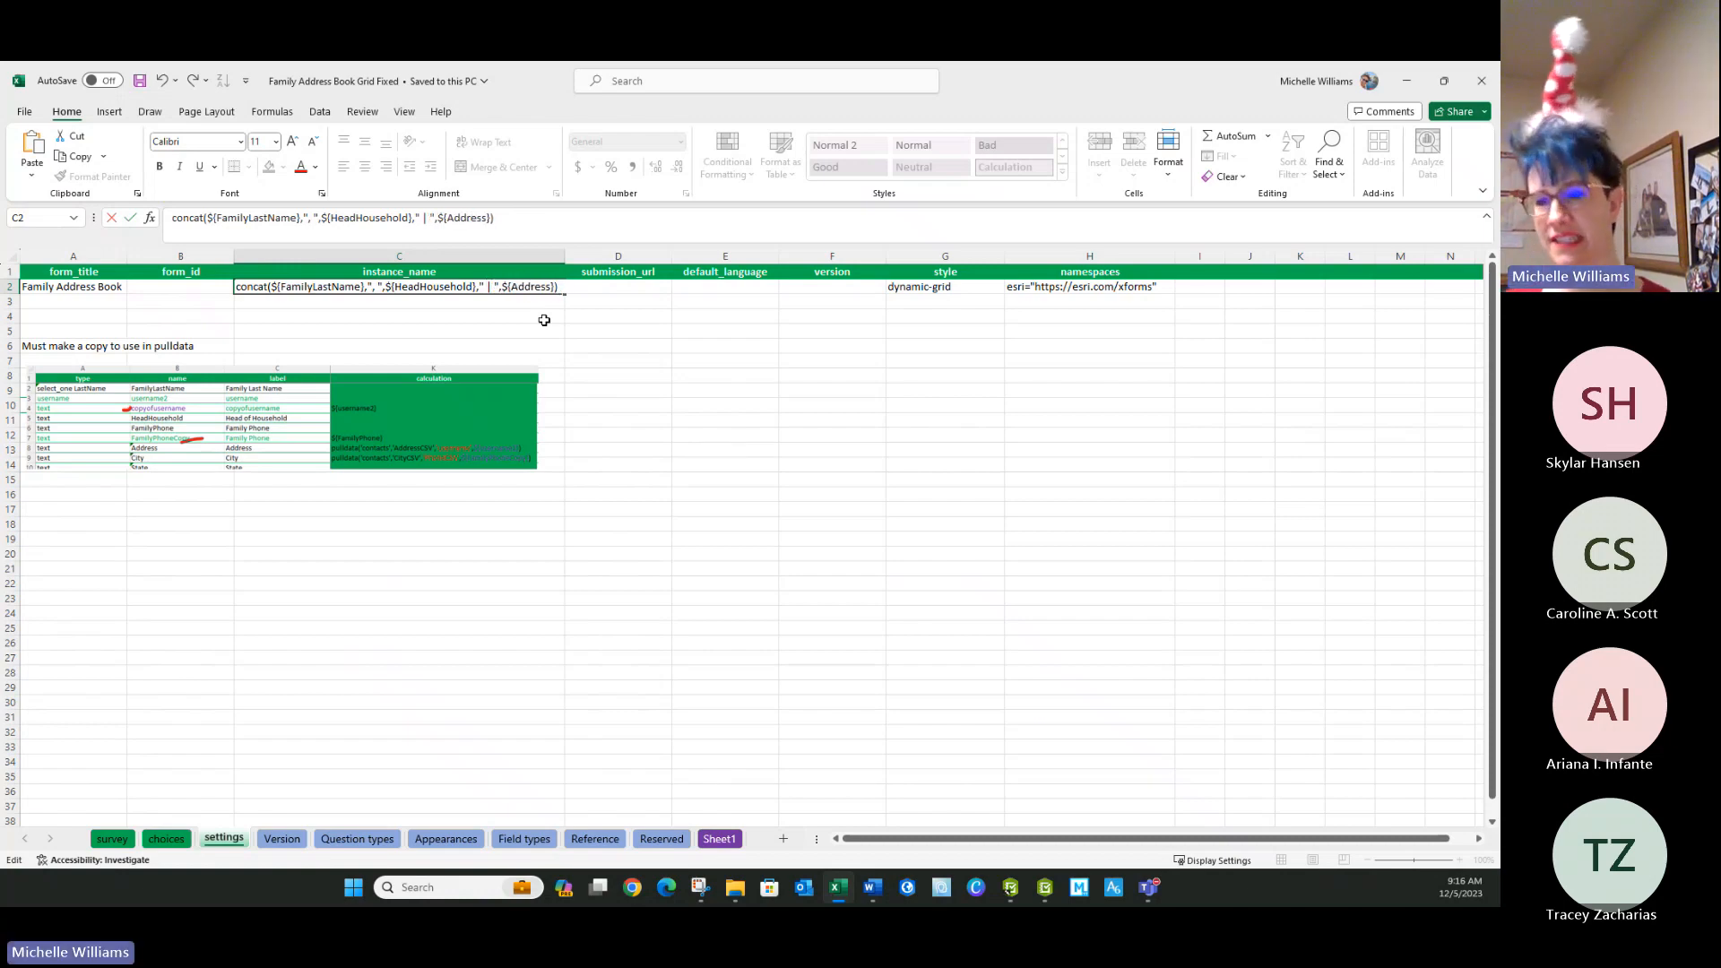
pyautogui.write('\\n')
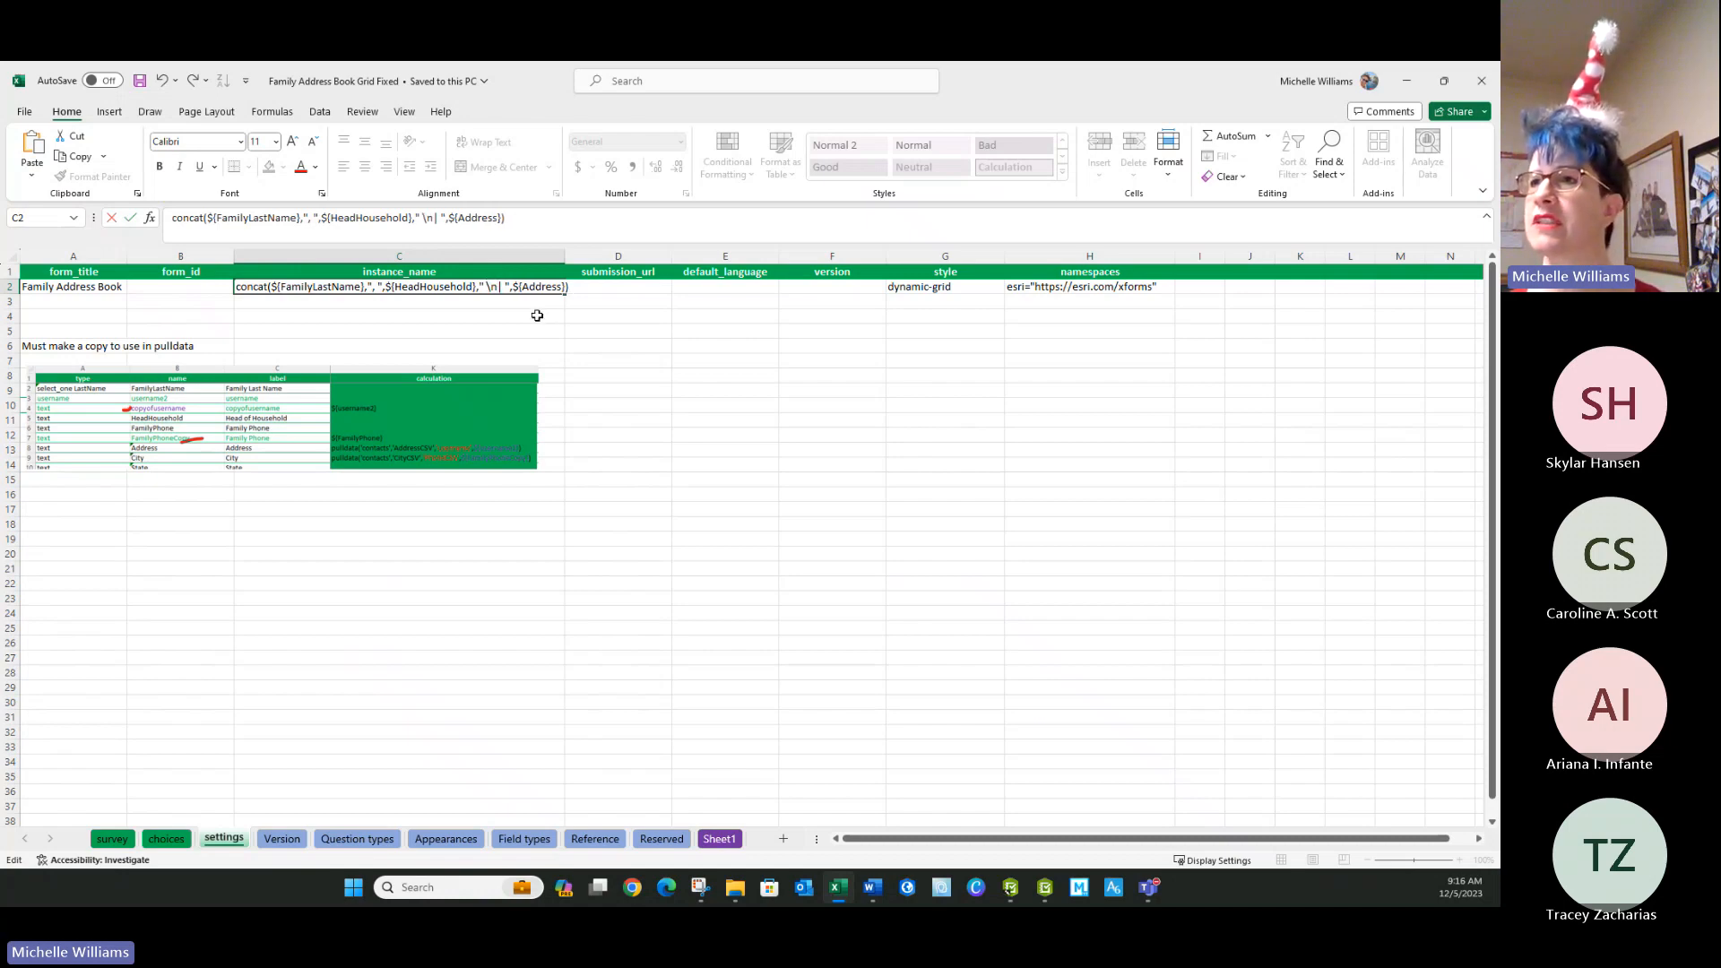
pyautogui.click(538, 315)
pyautogui.click(141, 80)
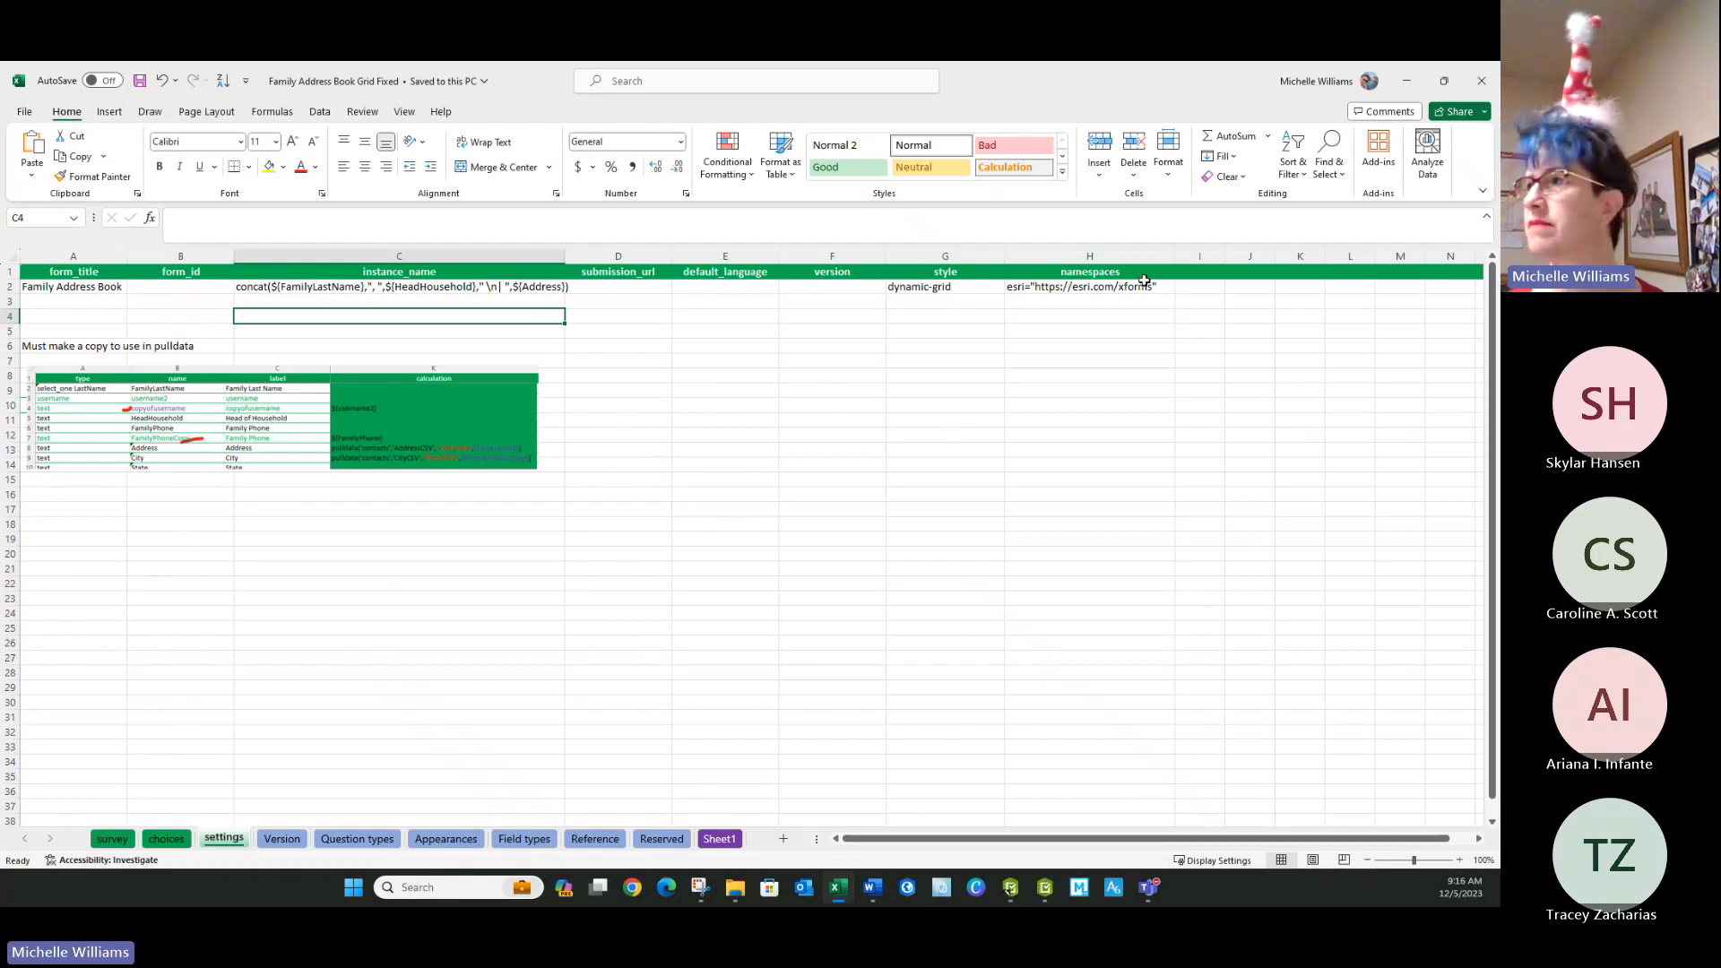
# Return to Survey123 Connect and publish the updated Family Address Book Grid Fixed survey.
pyautogui.doubleClick(1087, 95)
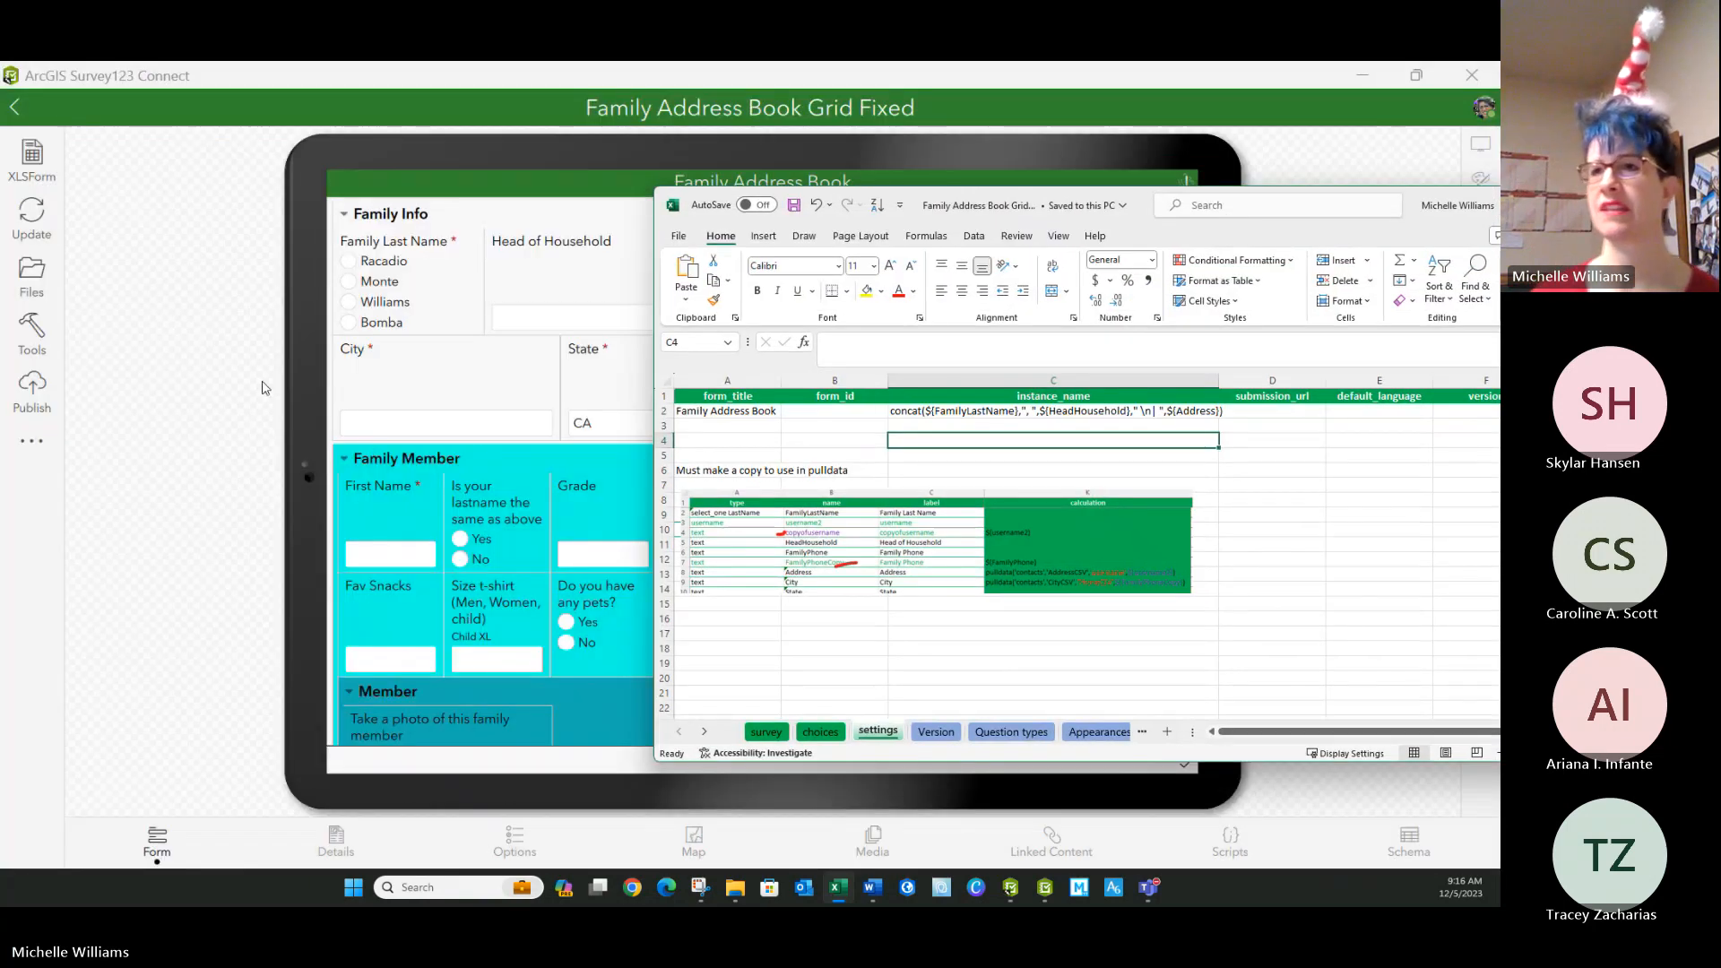
pyautogui.click(265, 387)
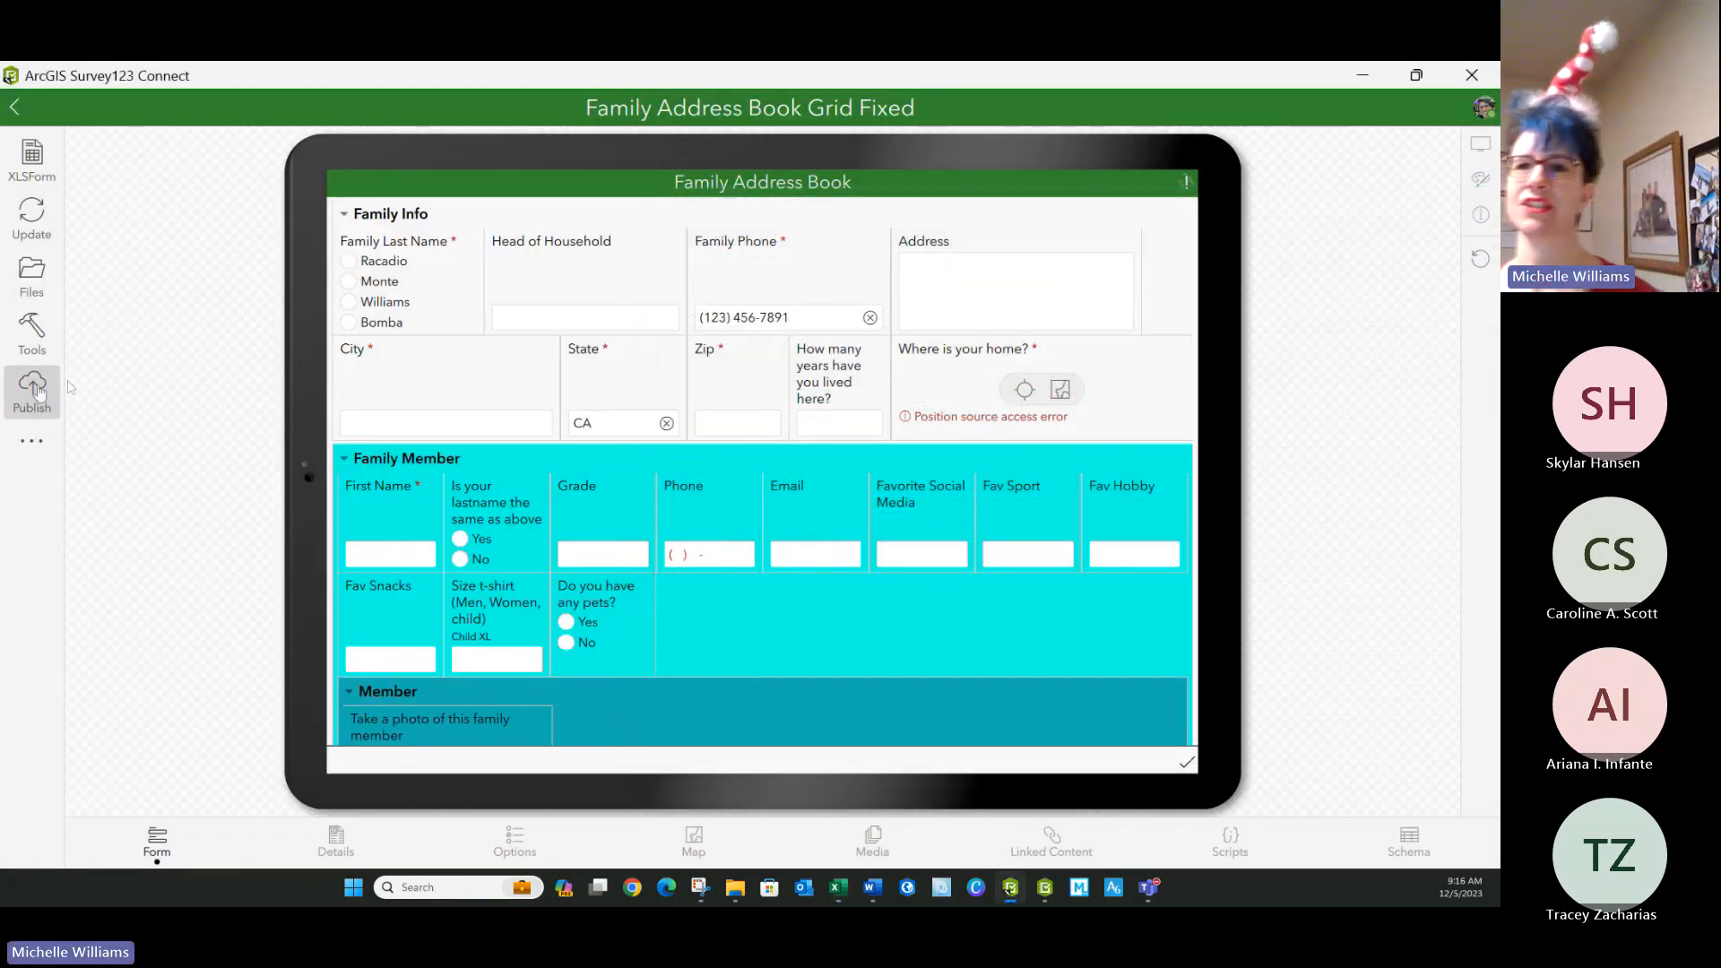
pyautogui.click(33, 389)
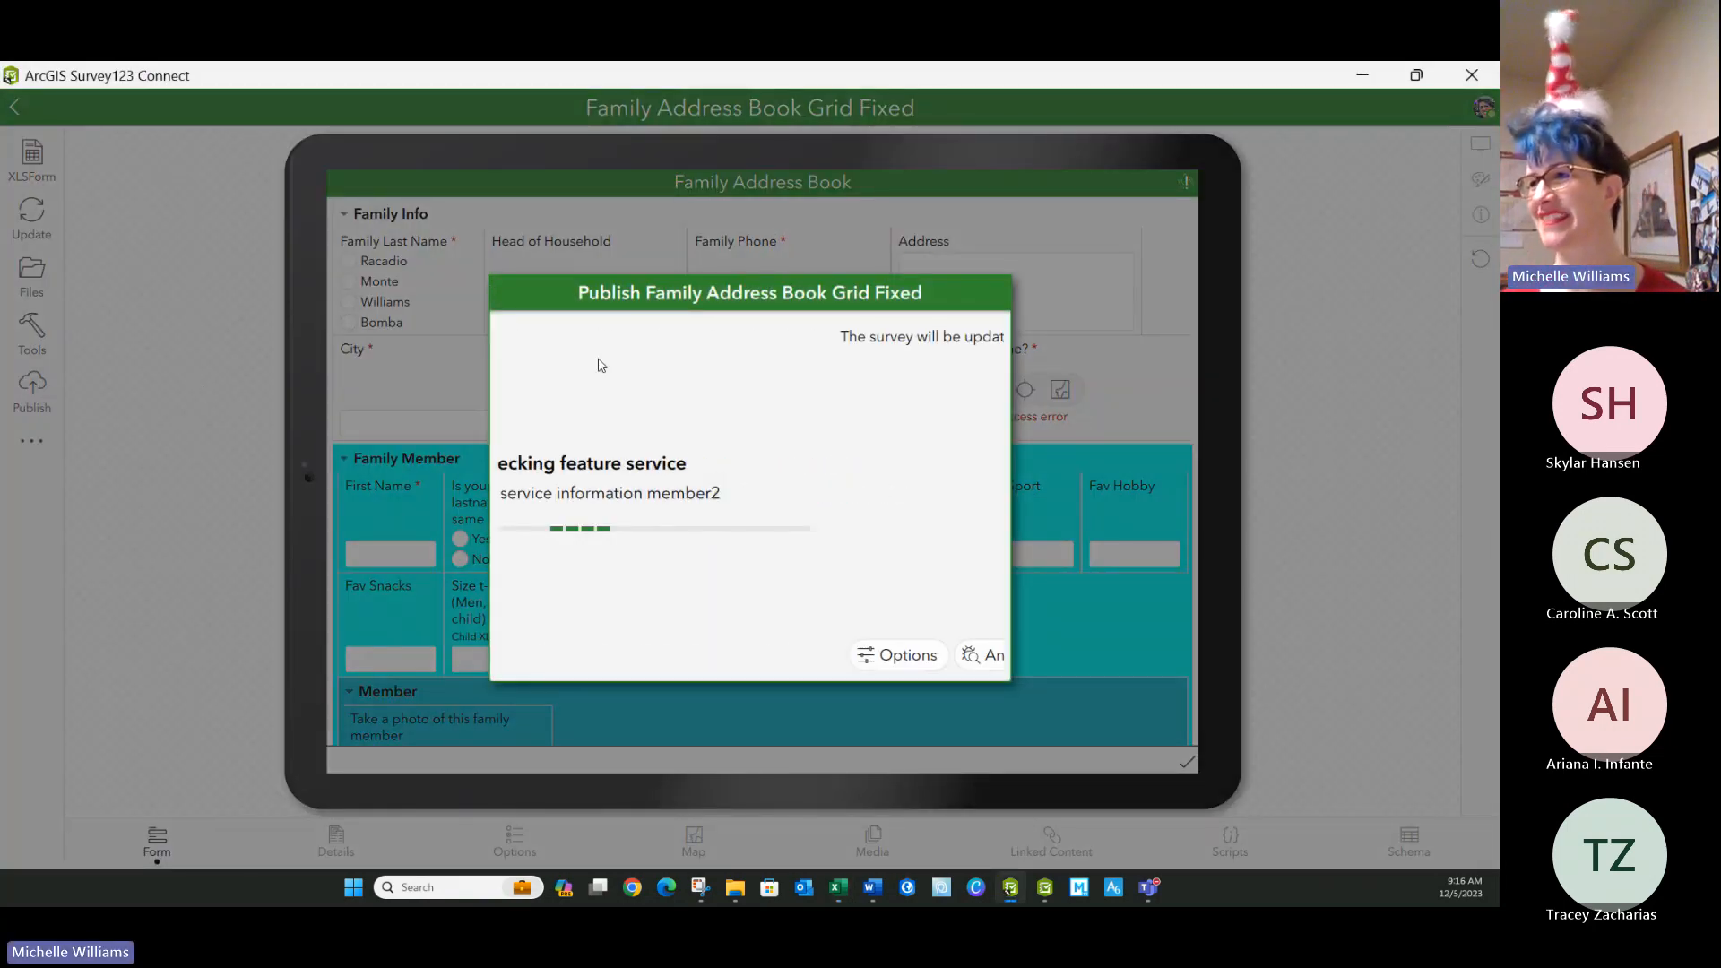
pyautogui.click(808, 657)
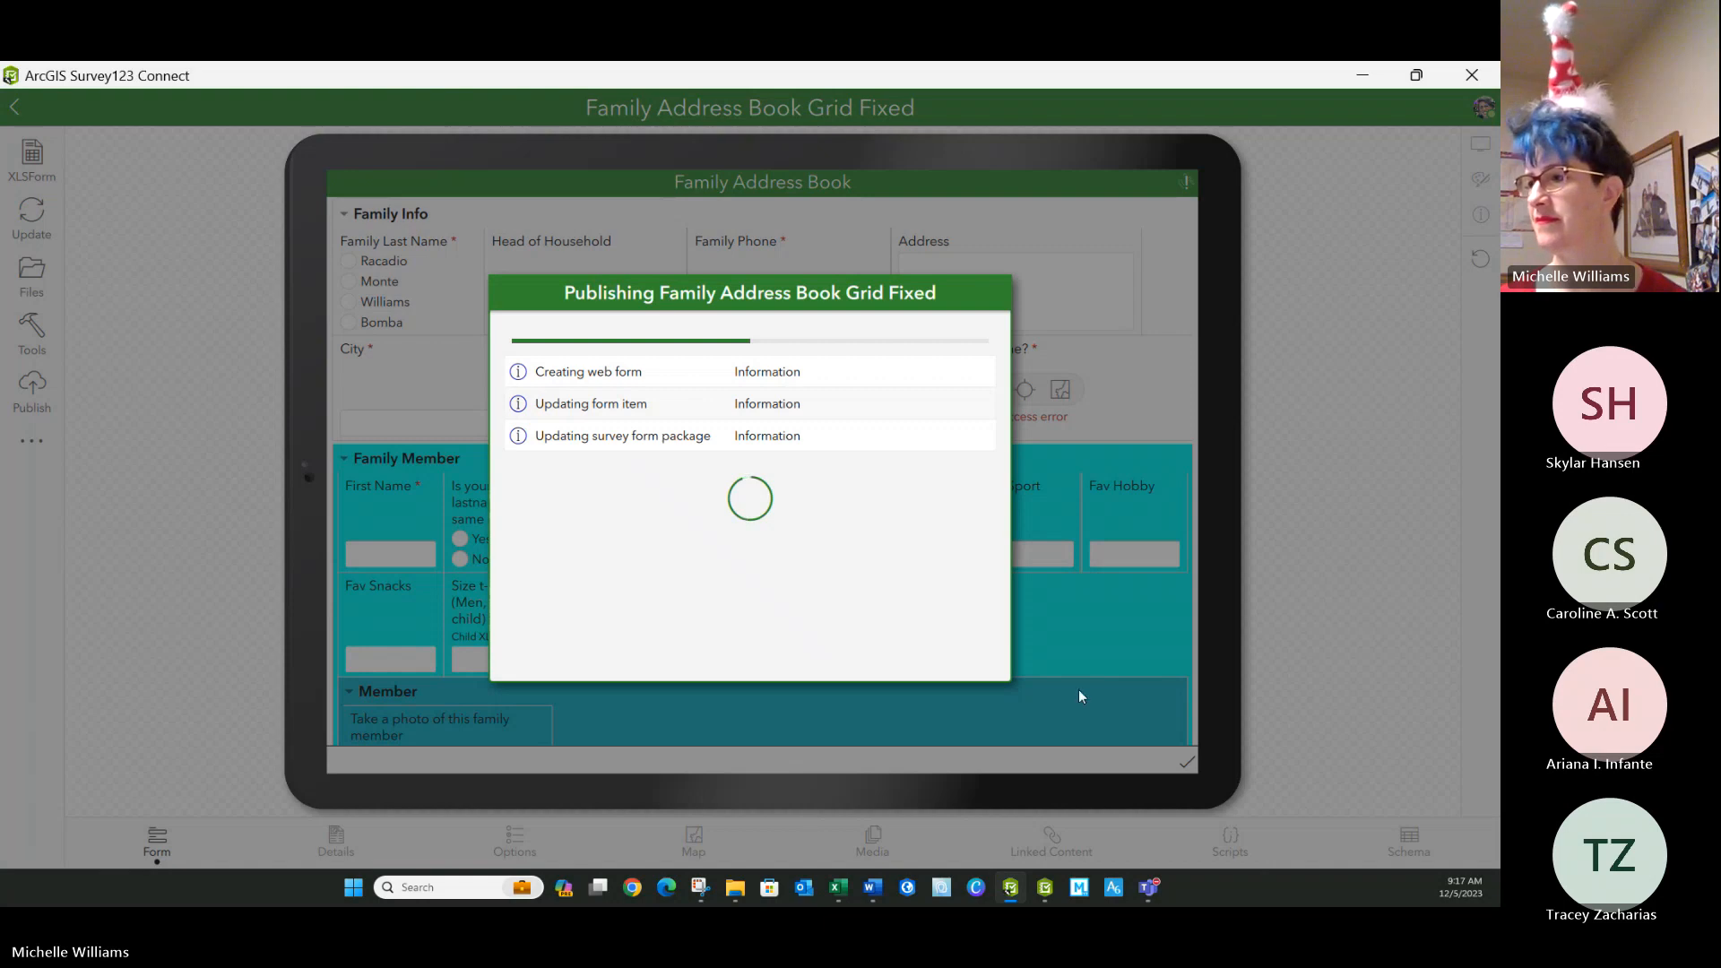
pyautogui.moveTo(1045, 890)
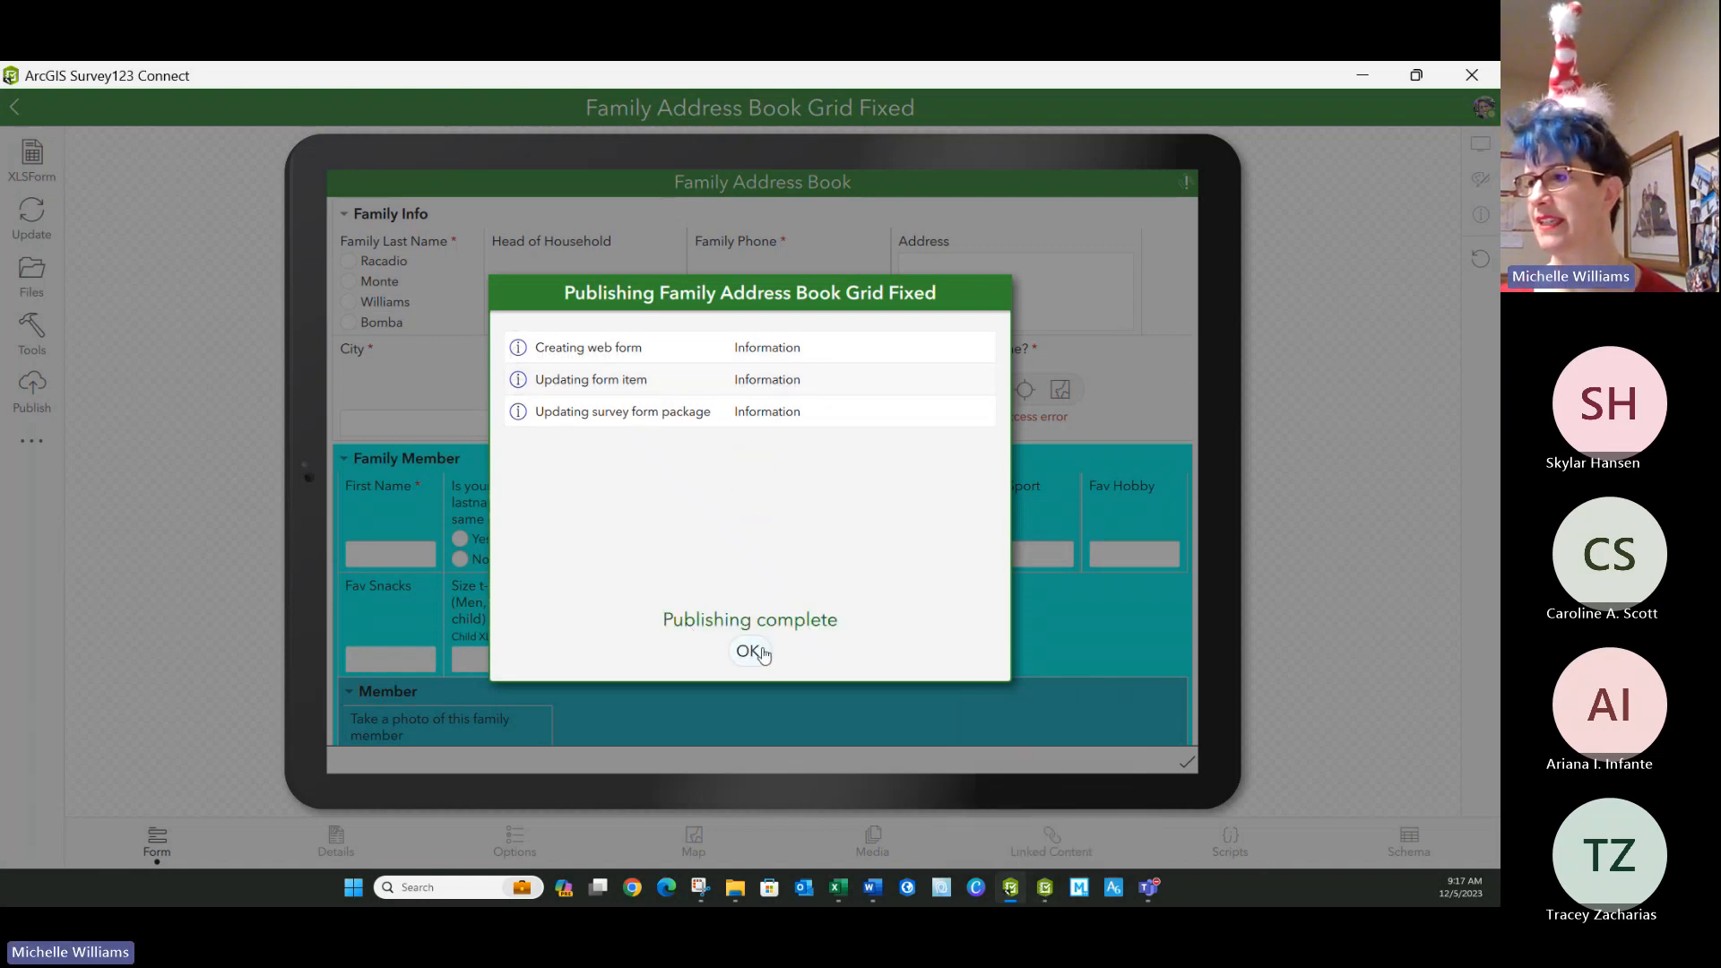
# Dismiss the publishing report, switch to Survey123 and download the update for the Family Address Book Grid Fixed survey.
pyautogui.click(761, 653)
pyautogui.click(1045, 888)
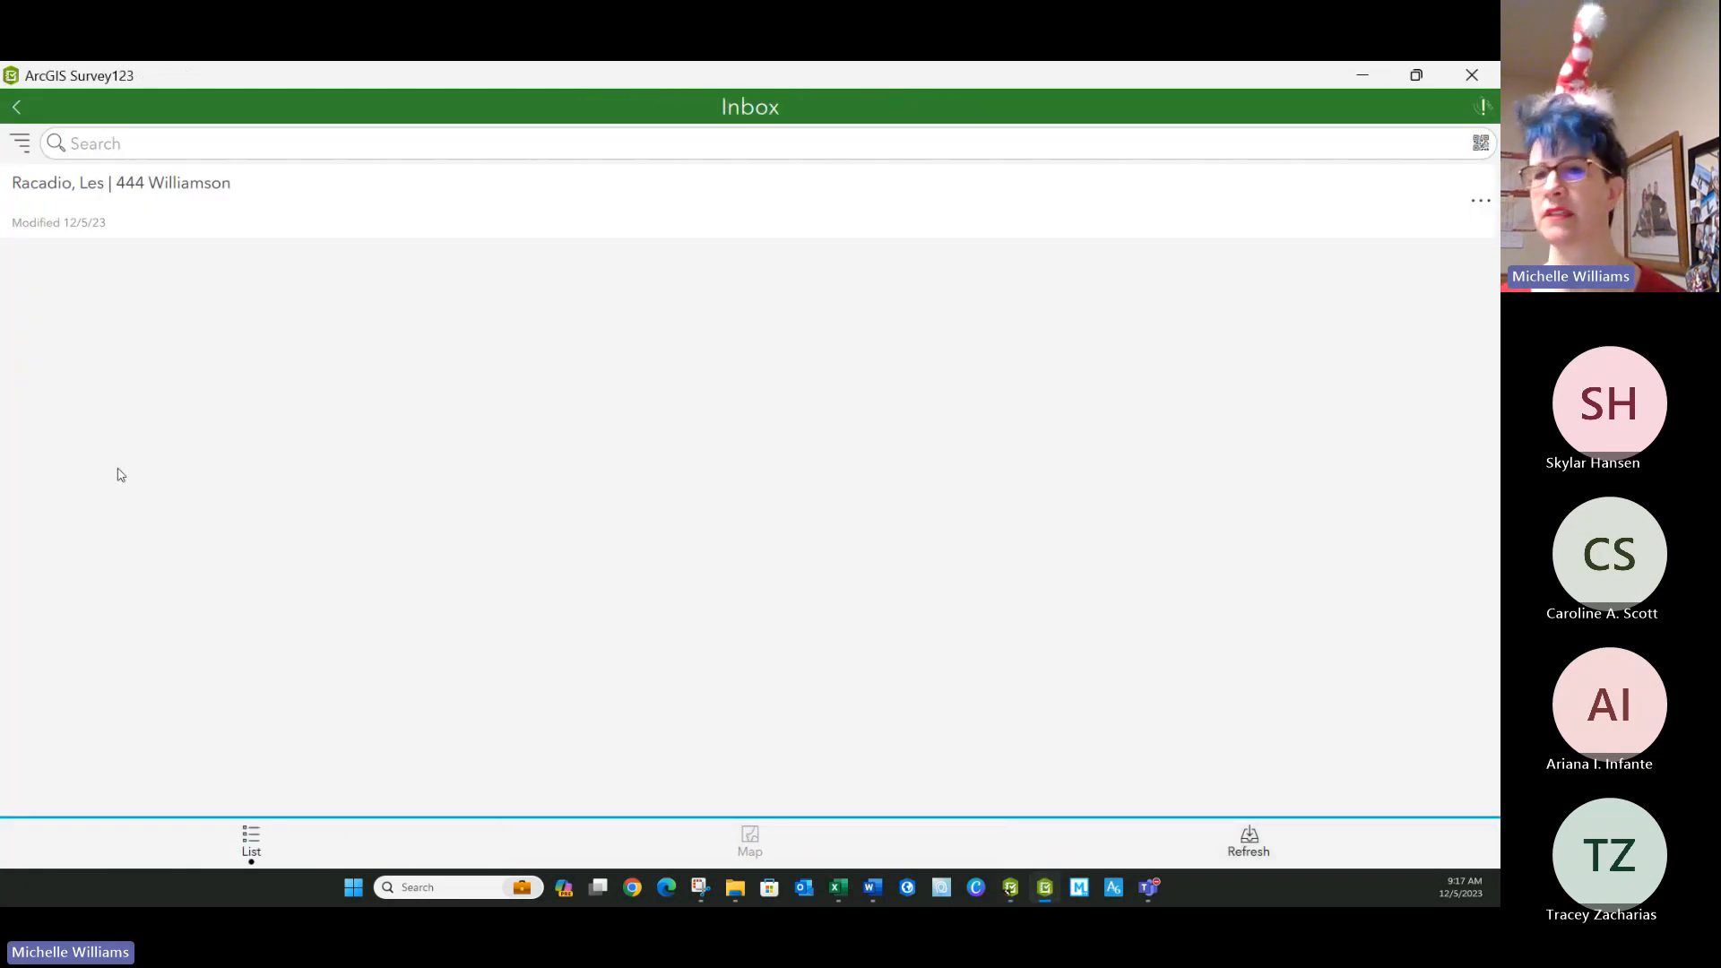
pyautogui.click(17, 108)
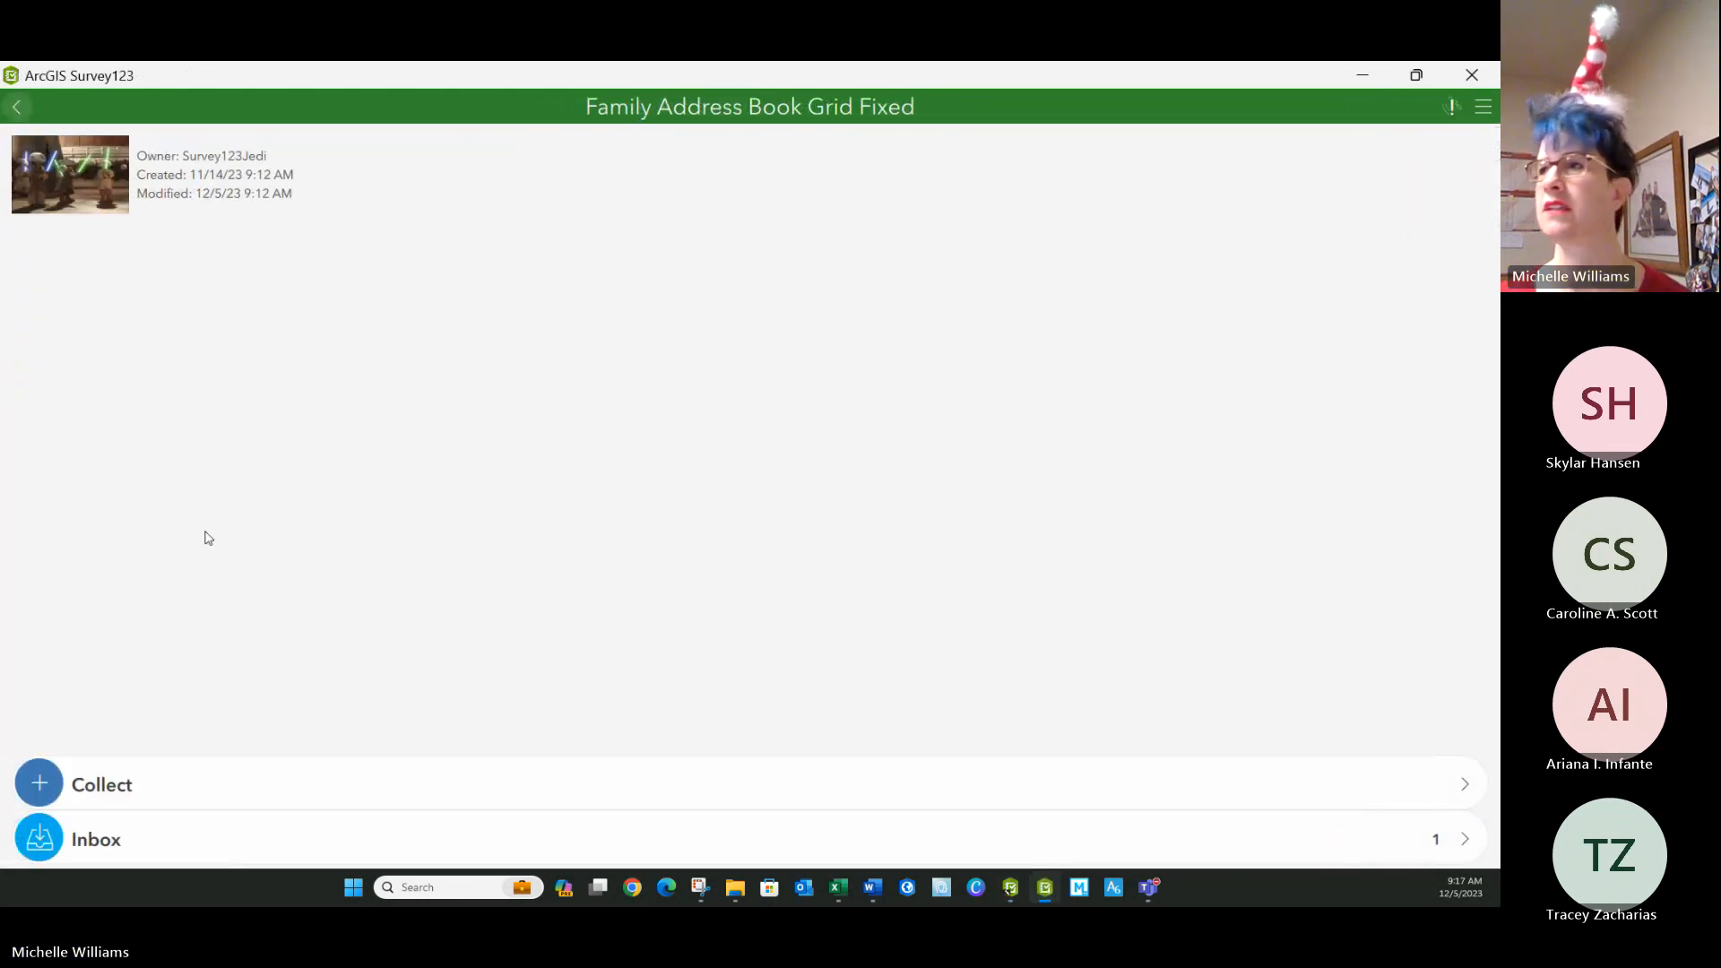
pyautogui.click(17, 107)
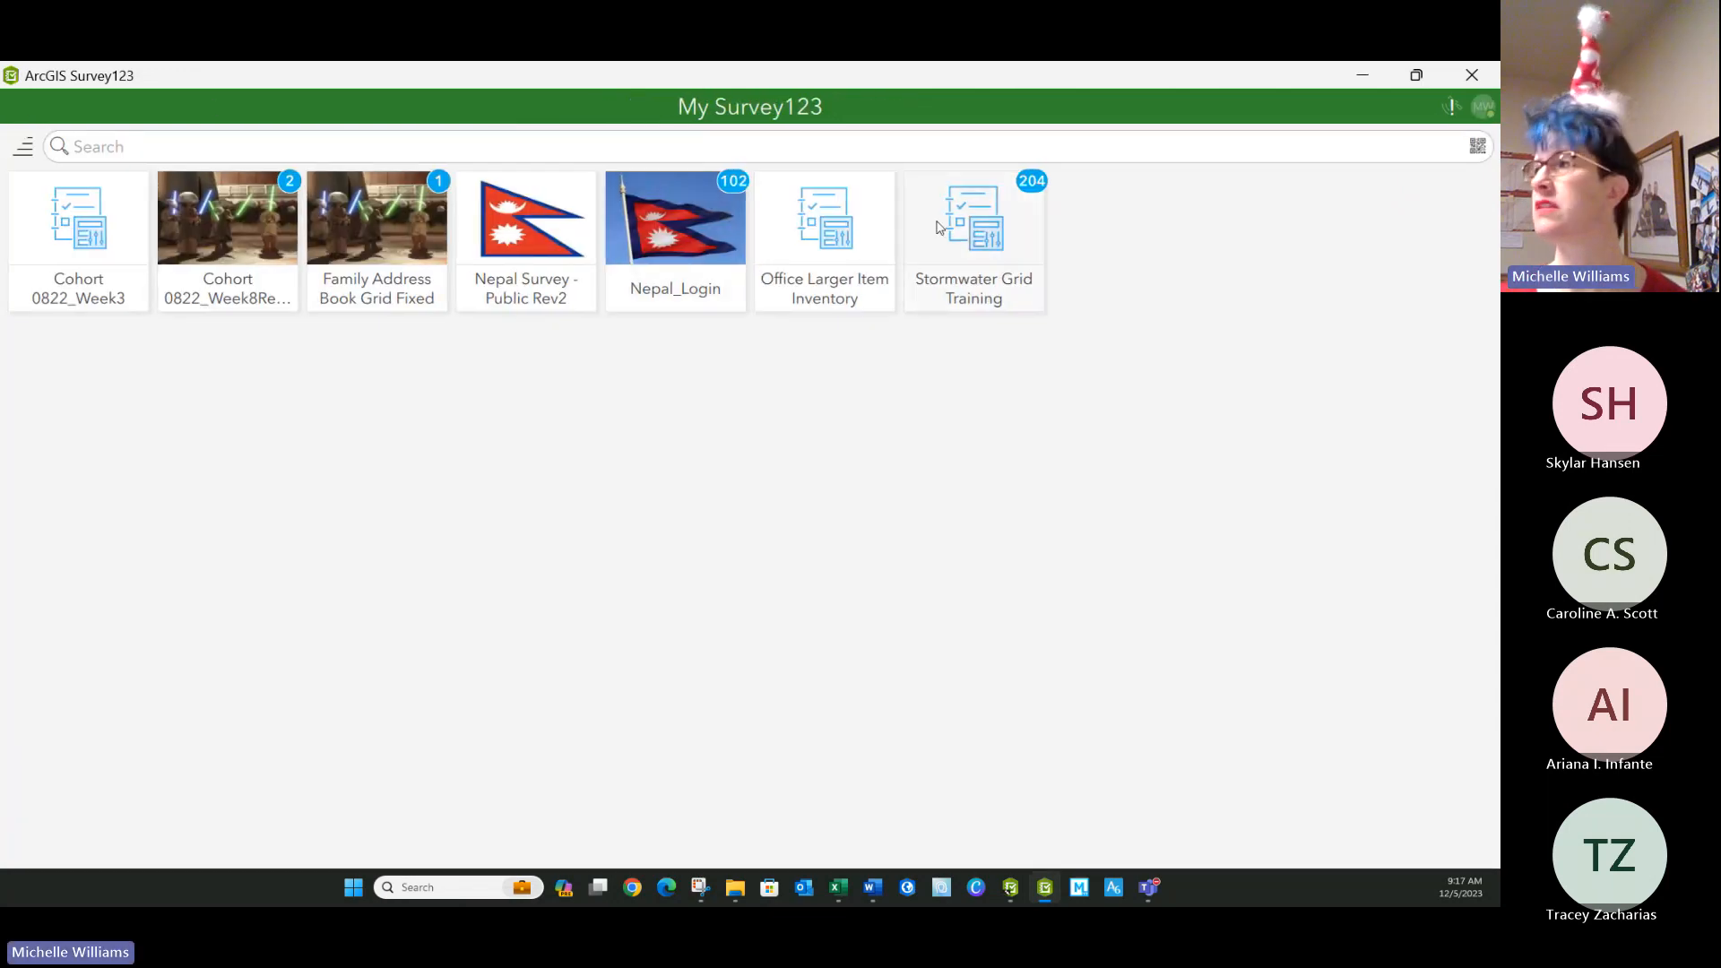
pyautogui.click(1482, 107)
pyautogui.click(1374, 269)
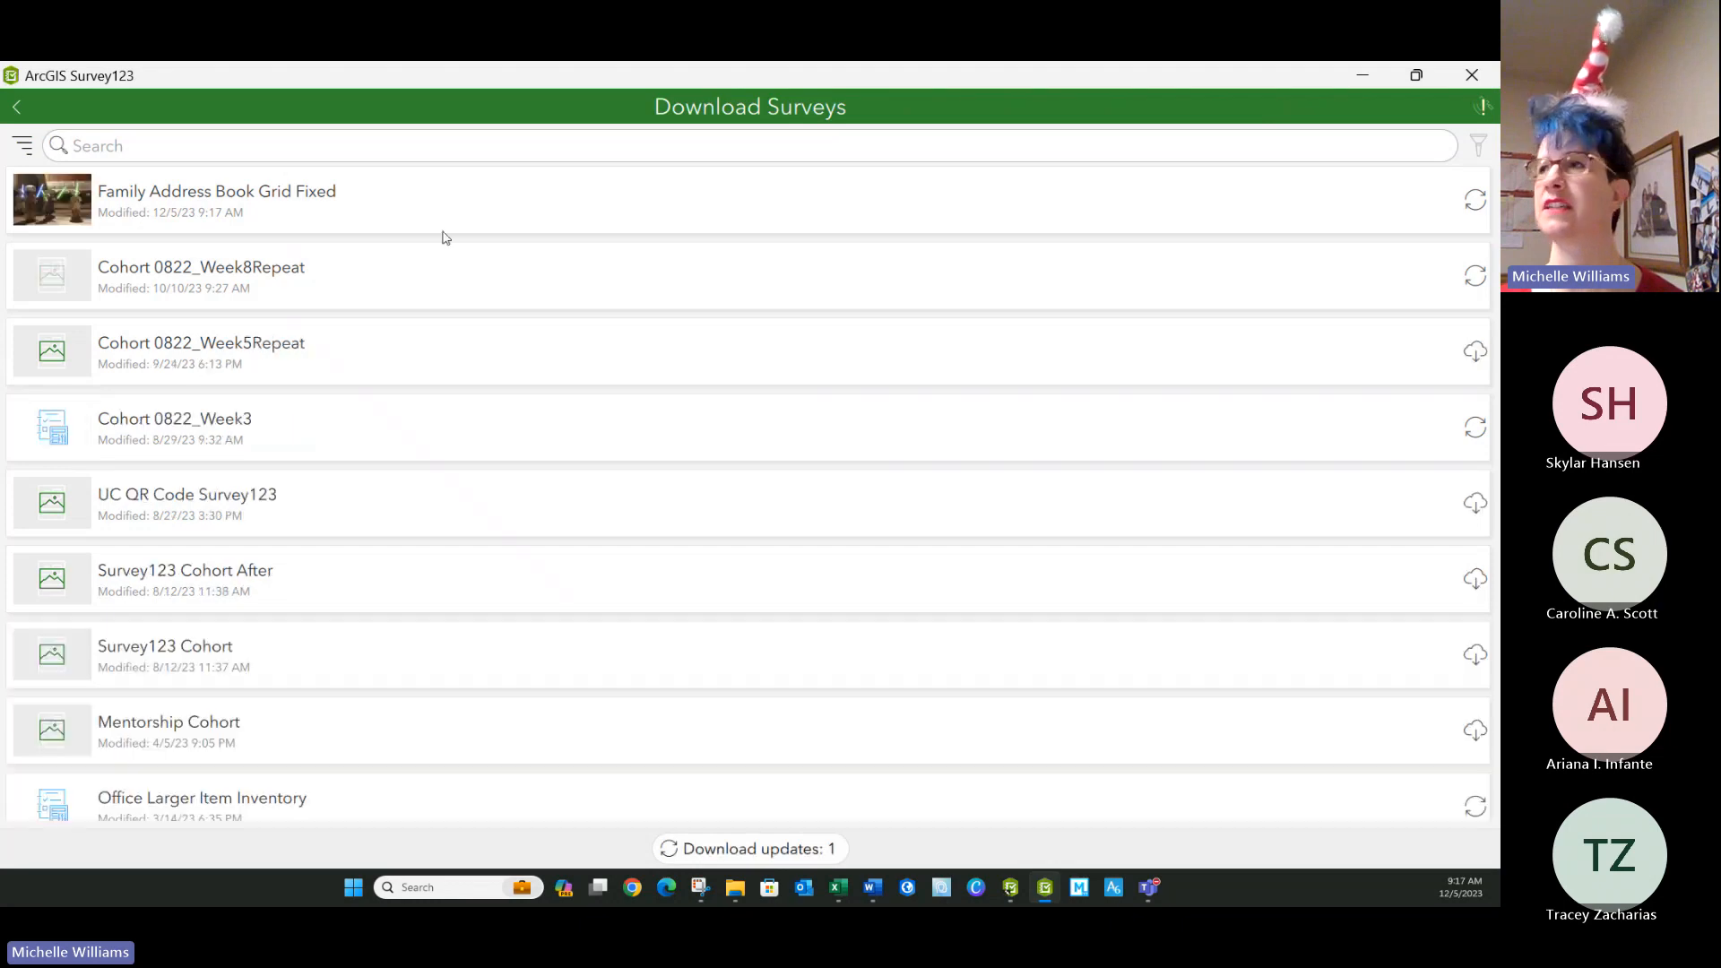
pyautogui.click(1477, 210)
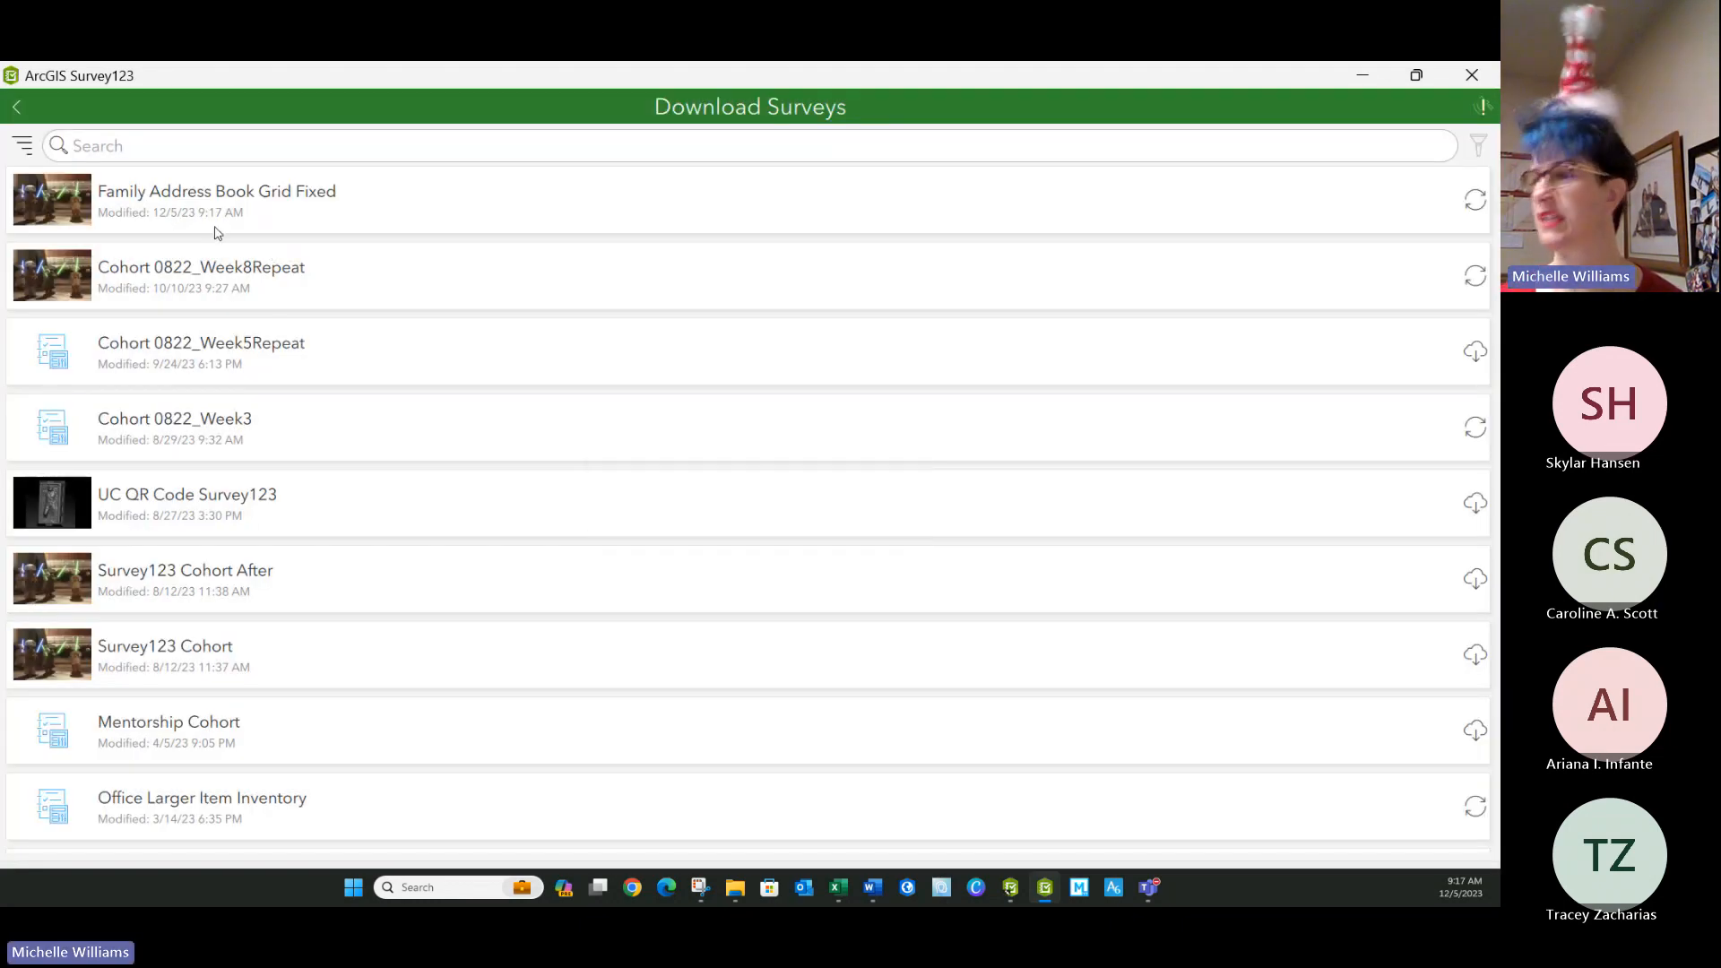
pyautogui.click(16, 107)
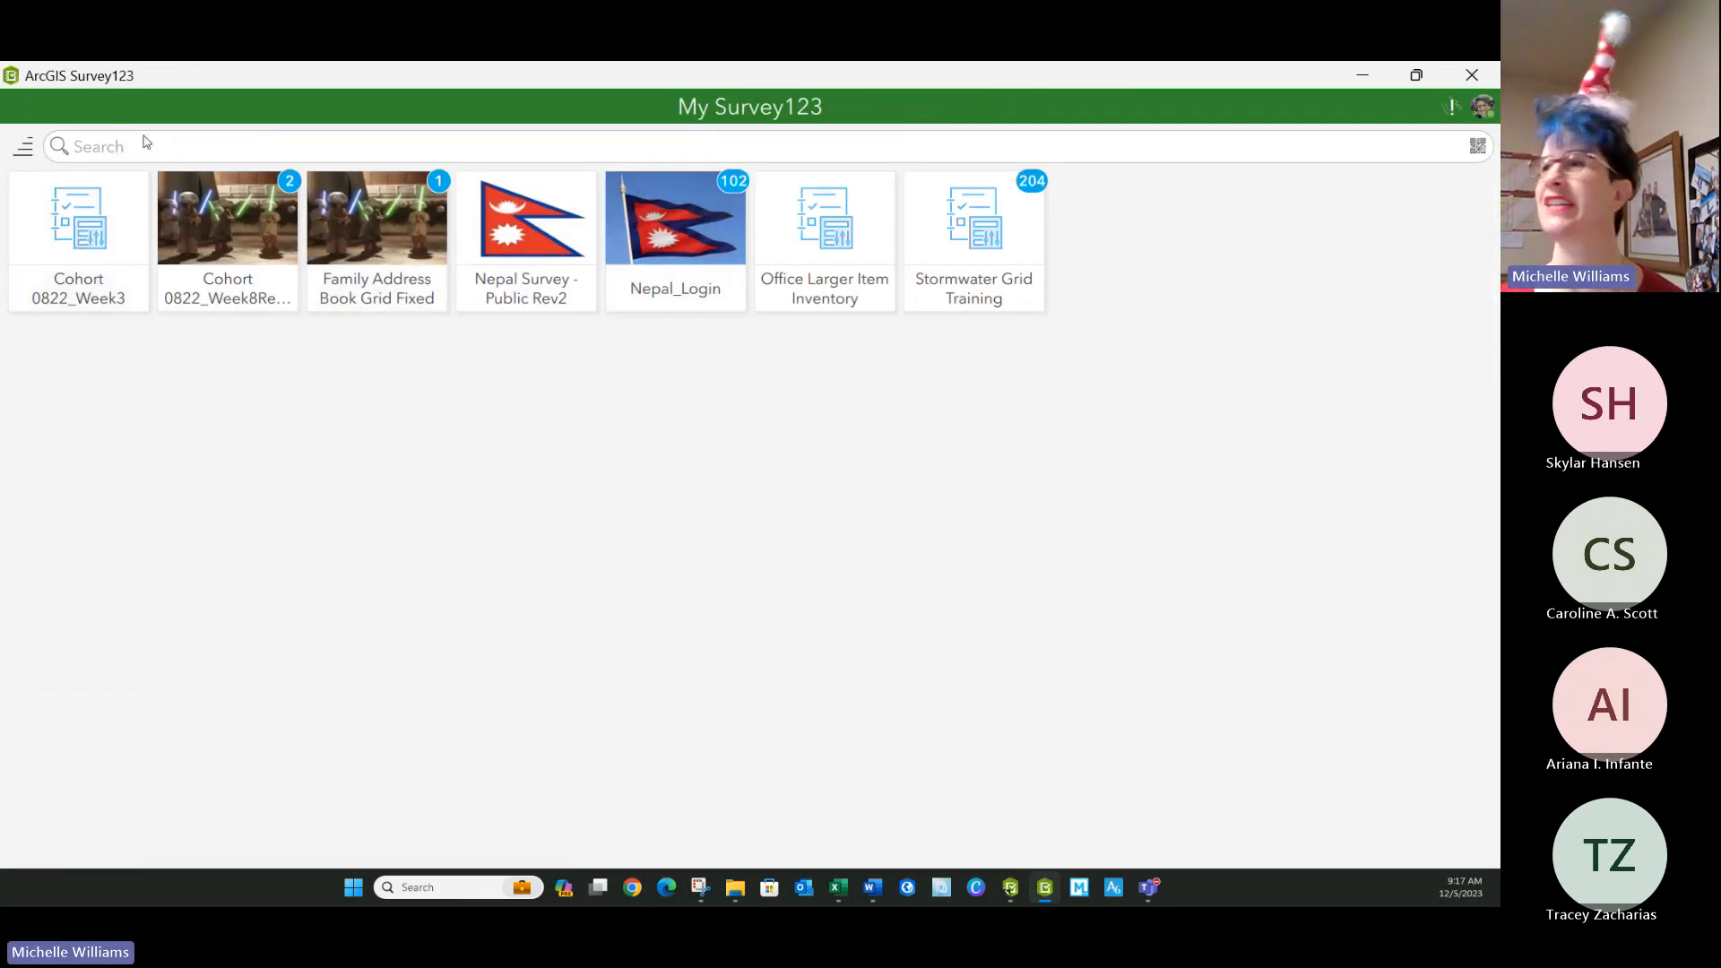
# Download the Family Address Book Grid Fixed survey once more and return to the survey gallery.
pyautogui.click(1482, 106)
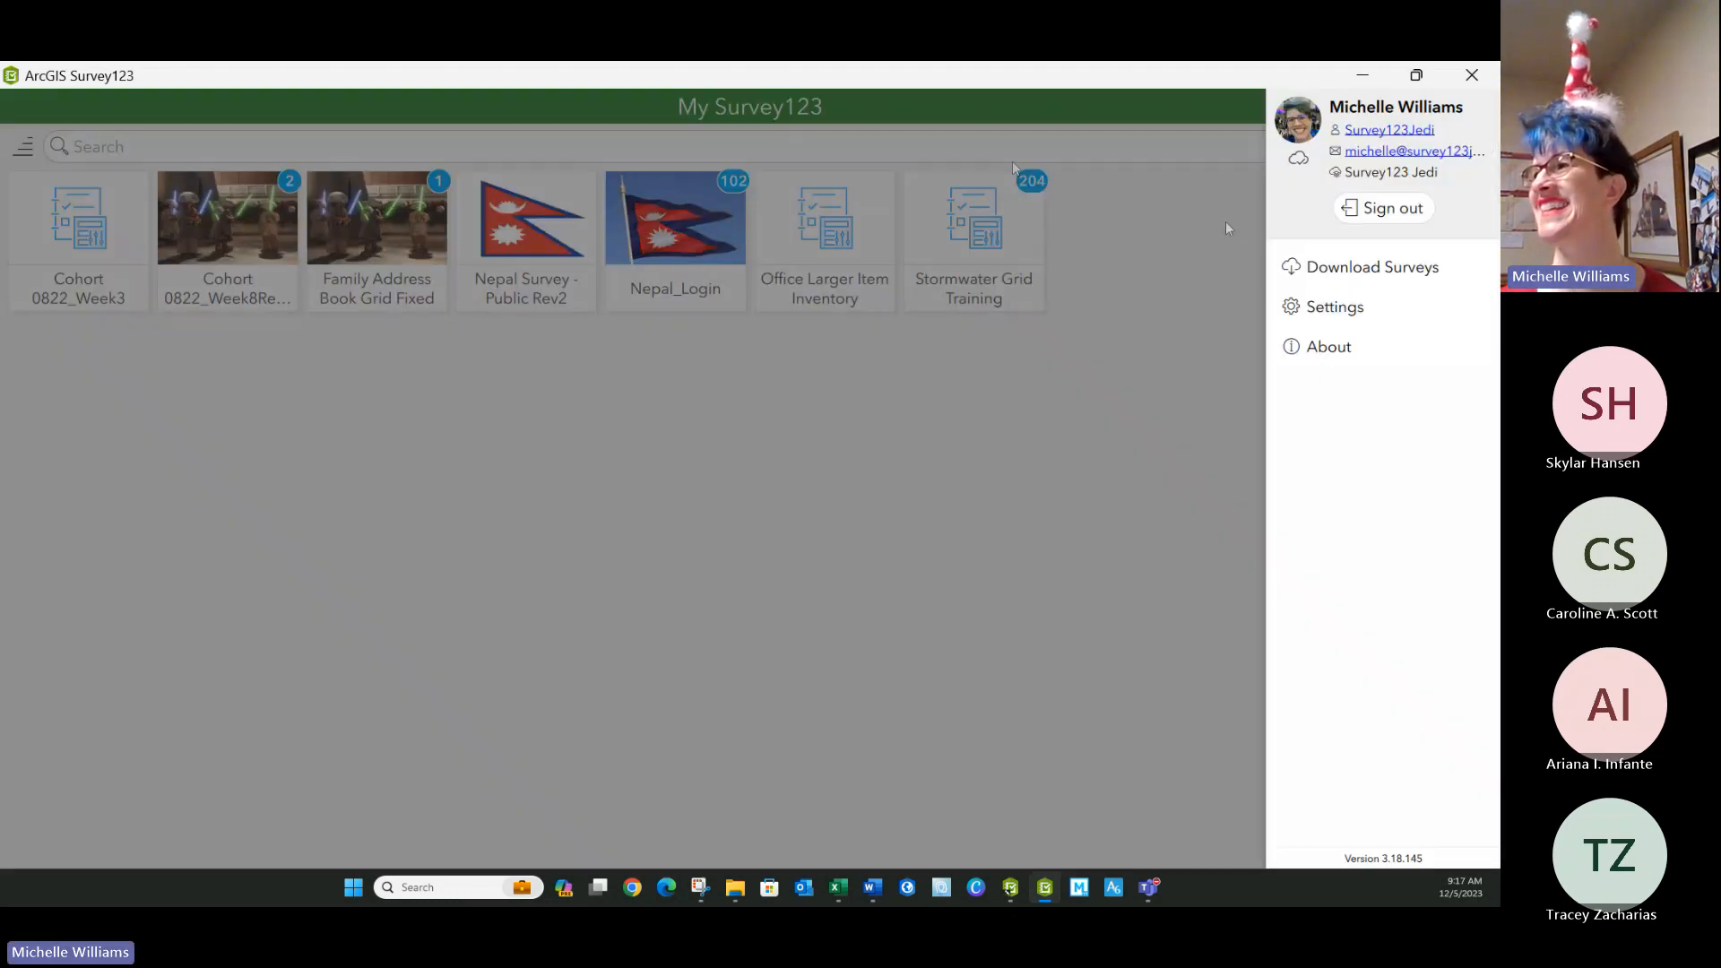
pyautogui.click(1347, 269)
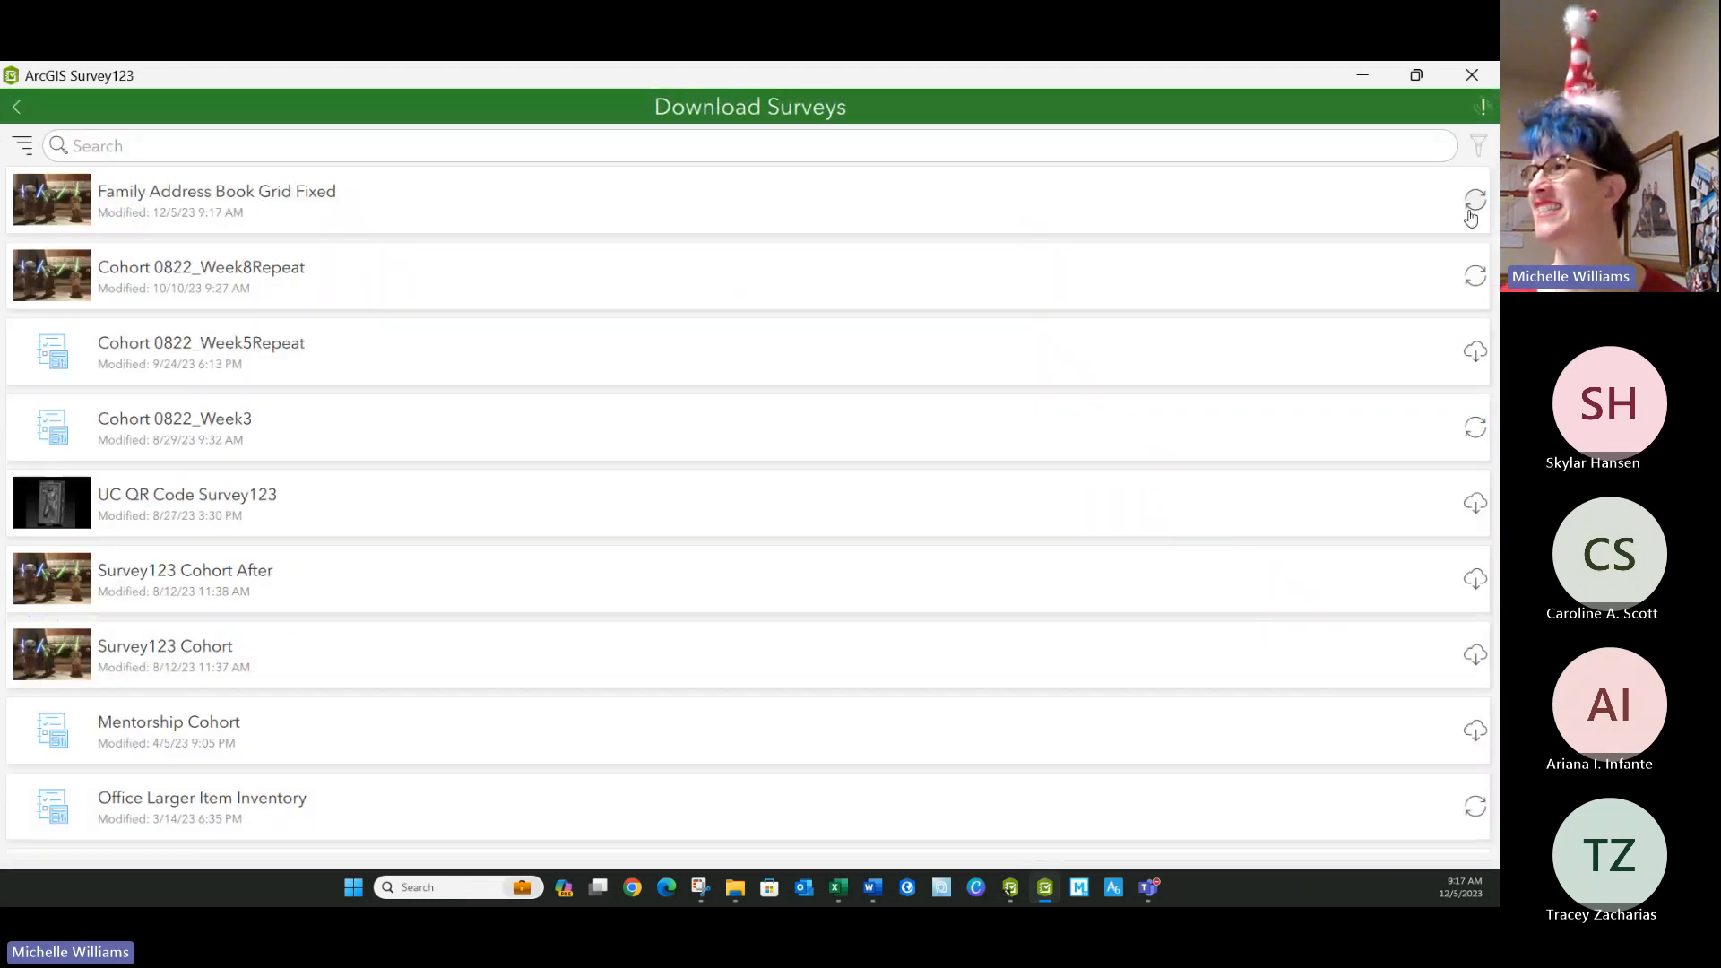
pyautogui.click(1474, 205)
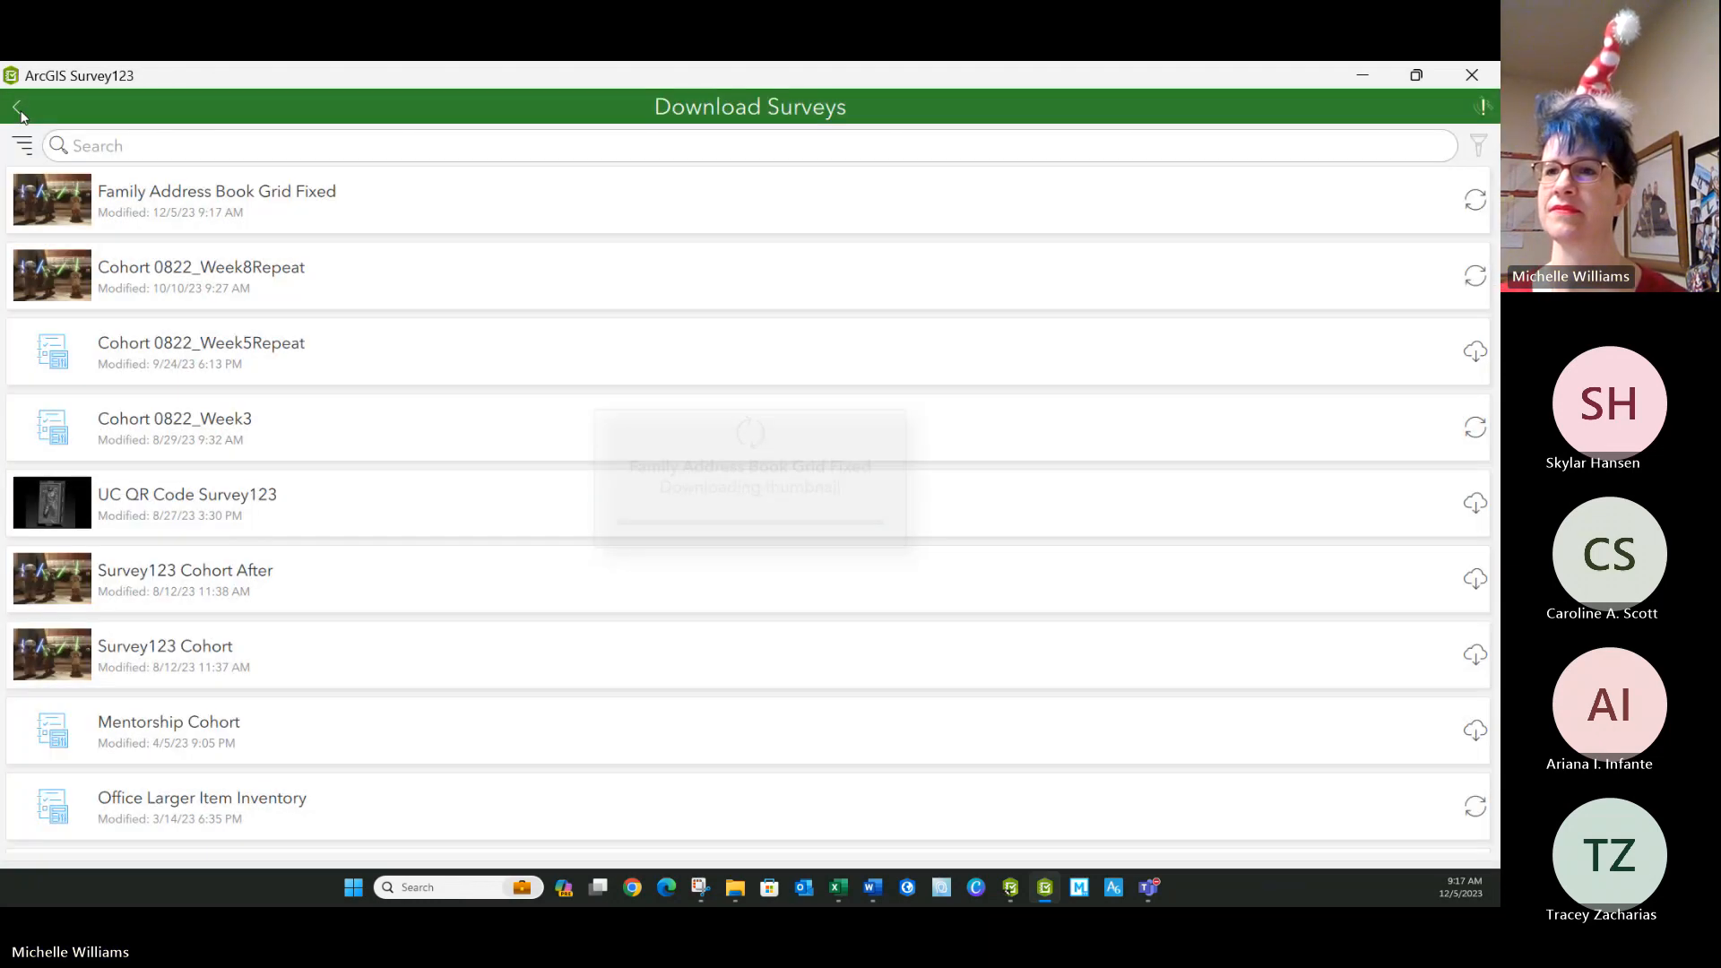
pyautogui.click(20, 110)
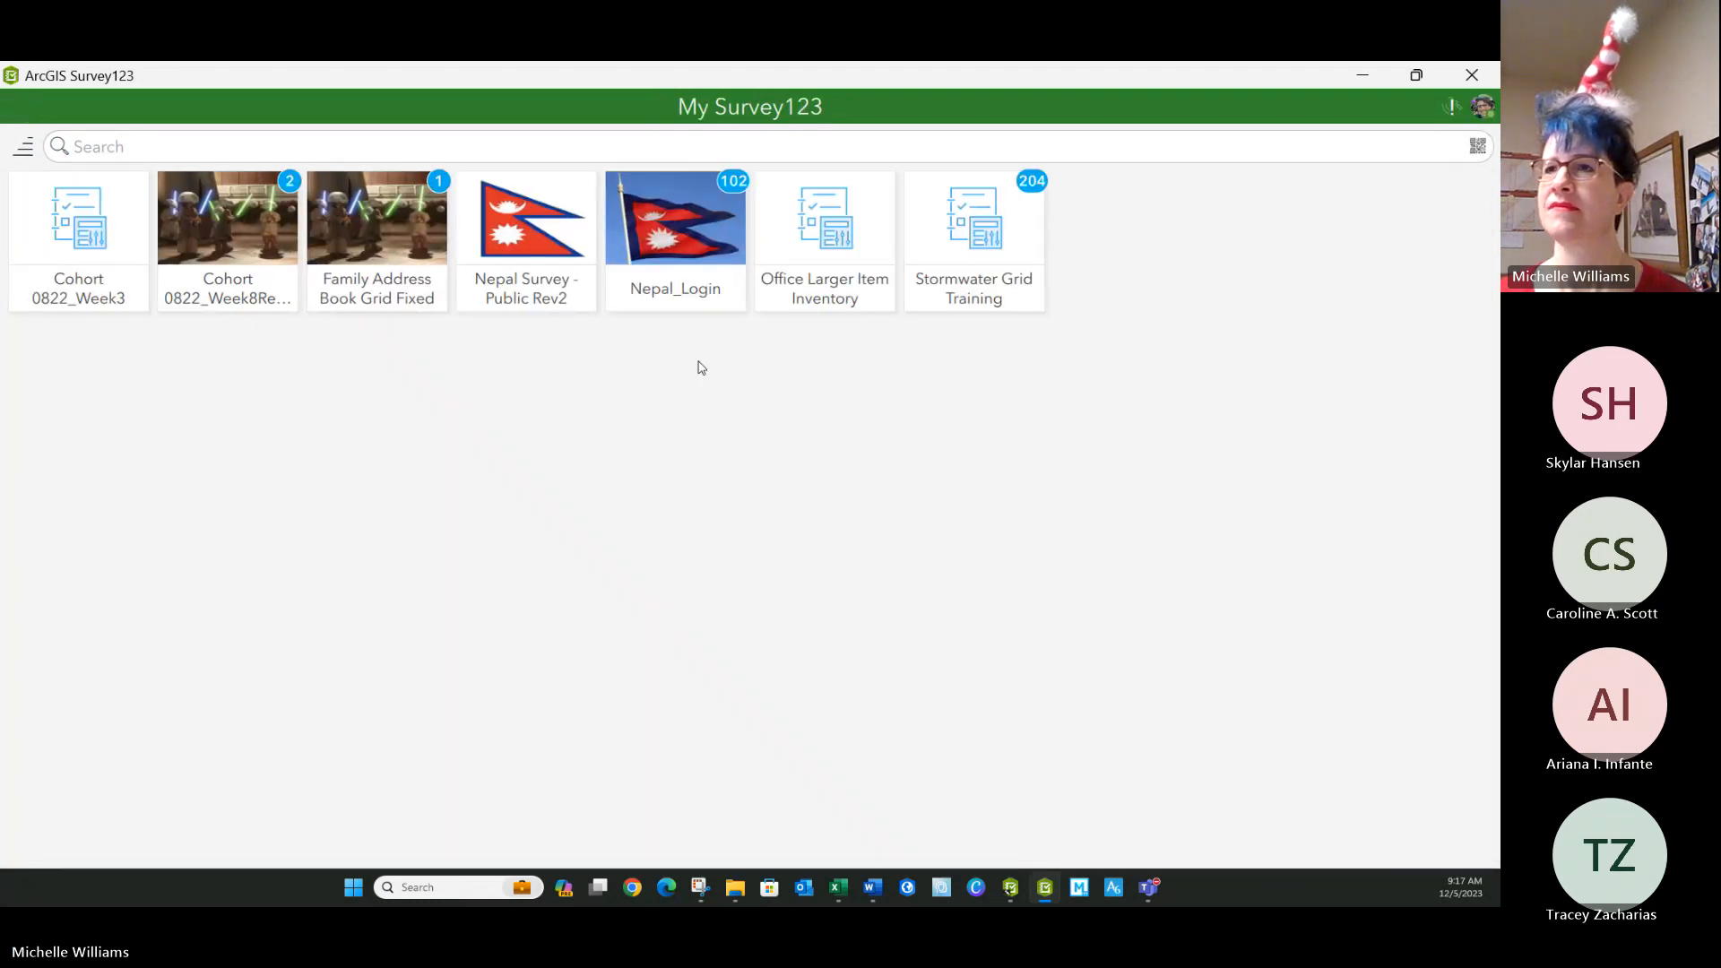
# Open the inbox of the Family Address Book Grid Fixed survey and refresh its records.
pyautogui.click(377, 260)
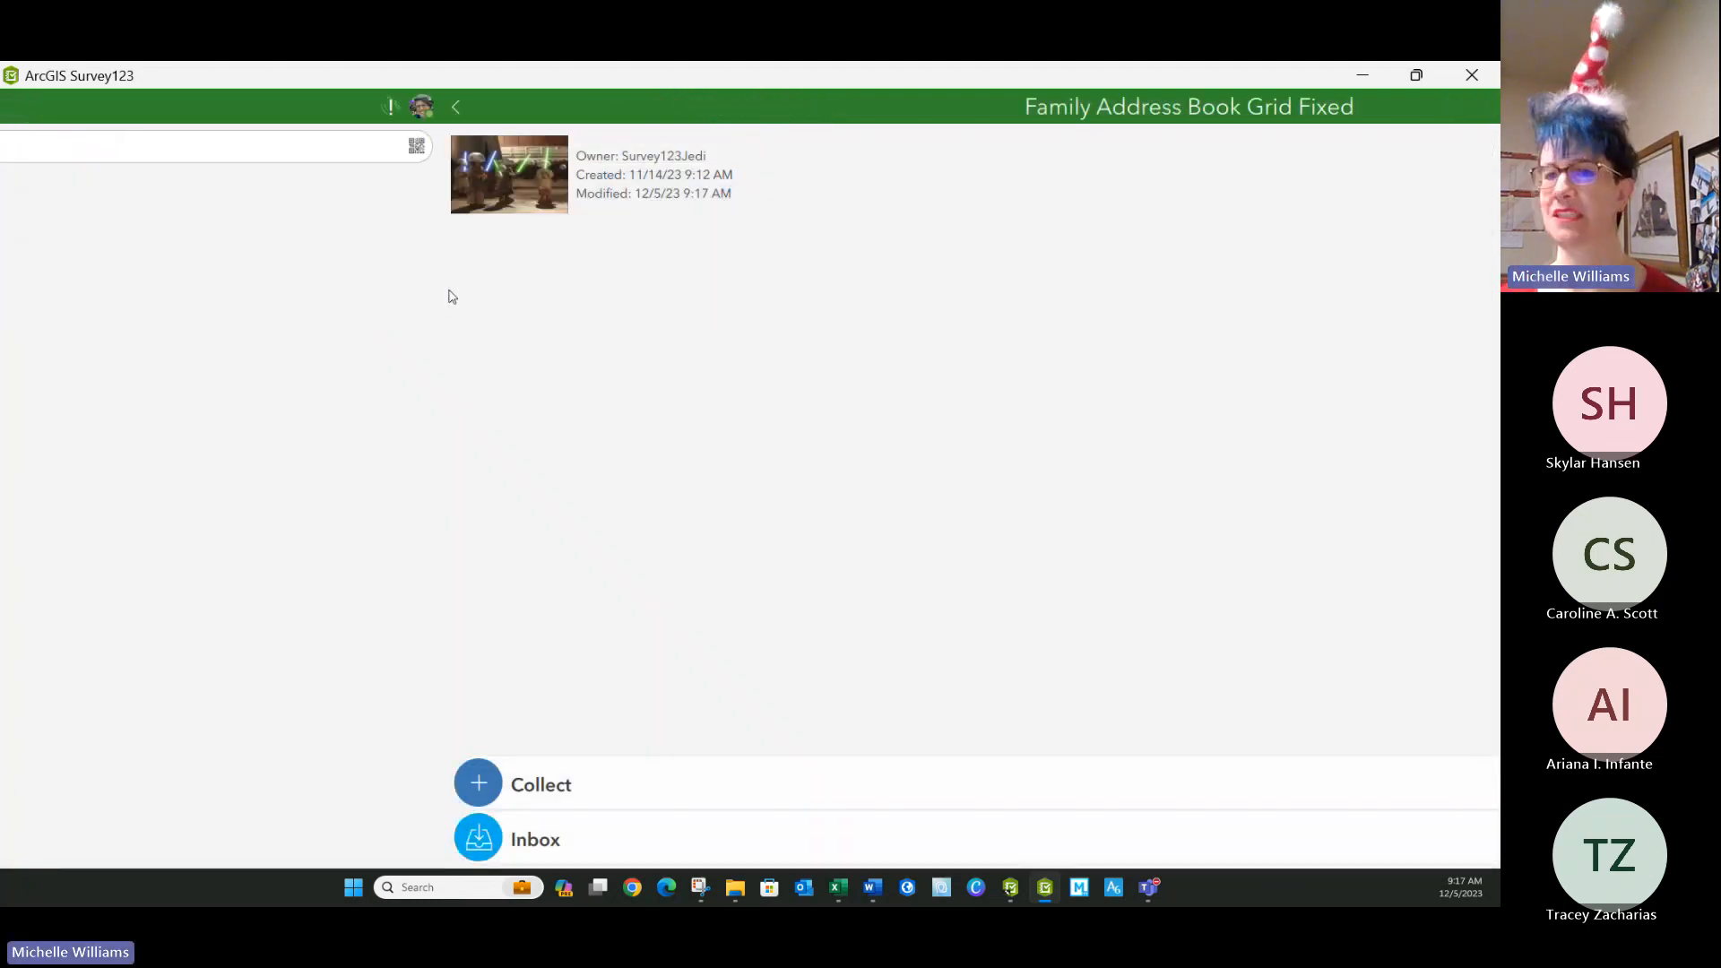
pyautogui.click(170, 842)
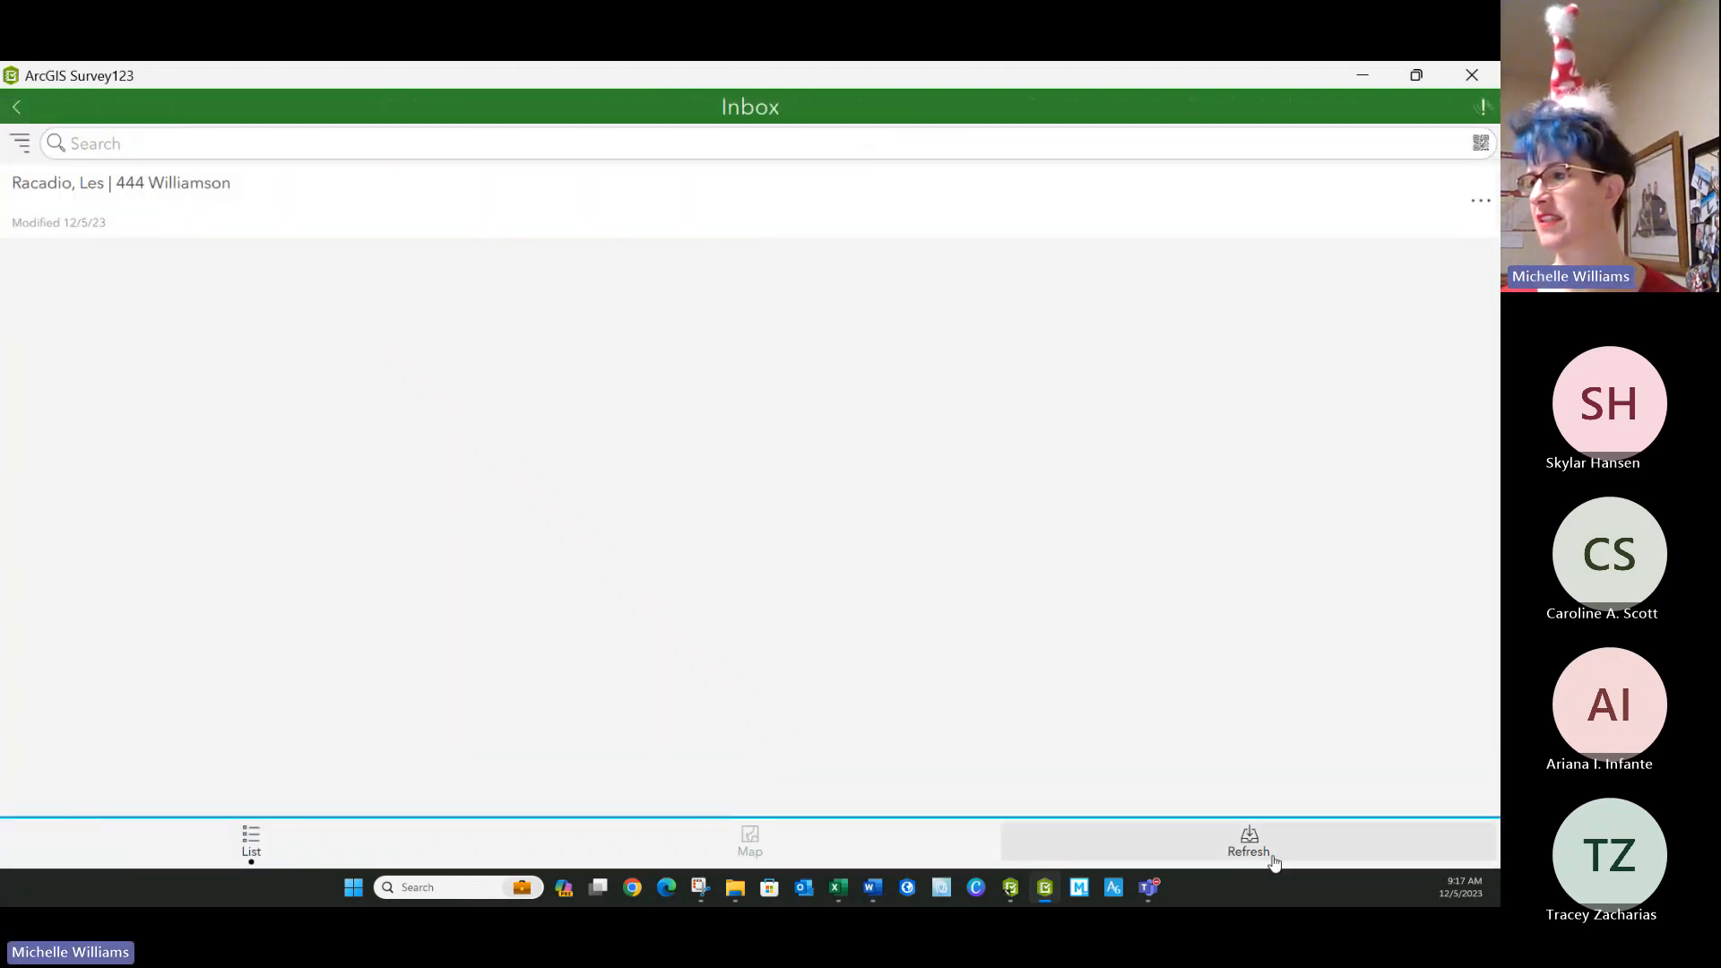
pyautogui.click(1248, 841)
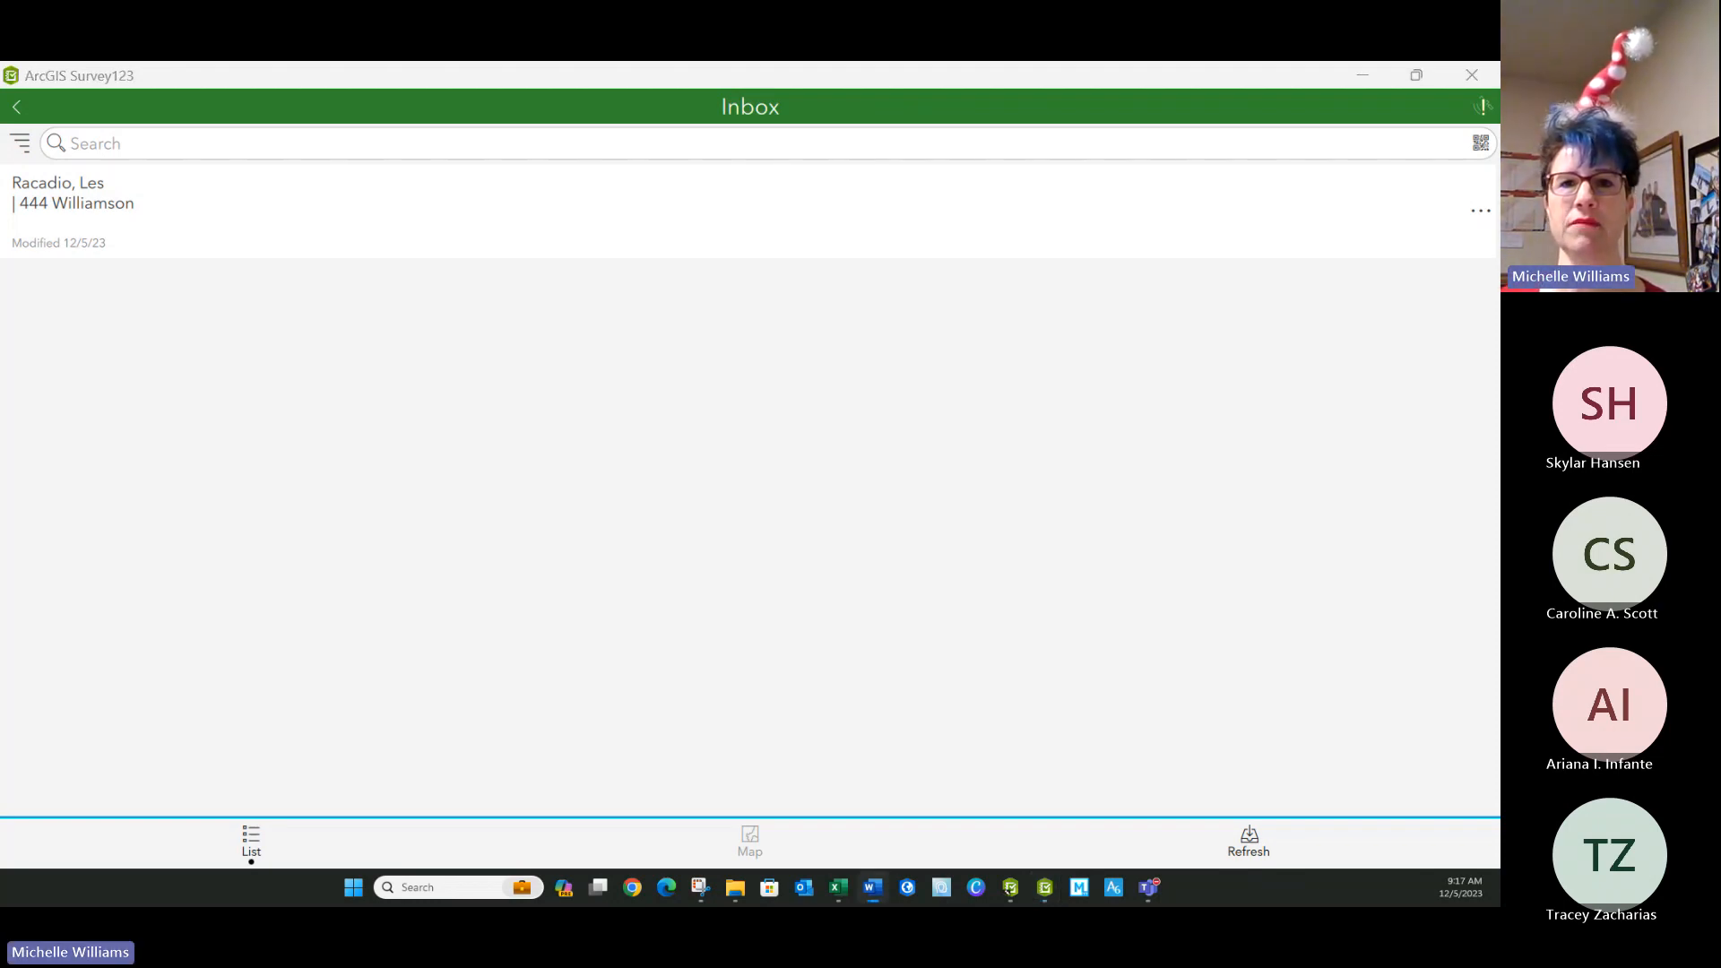
# Switch to the Word handout and examine the advanced inbox code for text colours and the 7*24*3600*1000 explanation.
pyautogui.moveTo(0, 233); pyautogui.dragTo(629, 198)
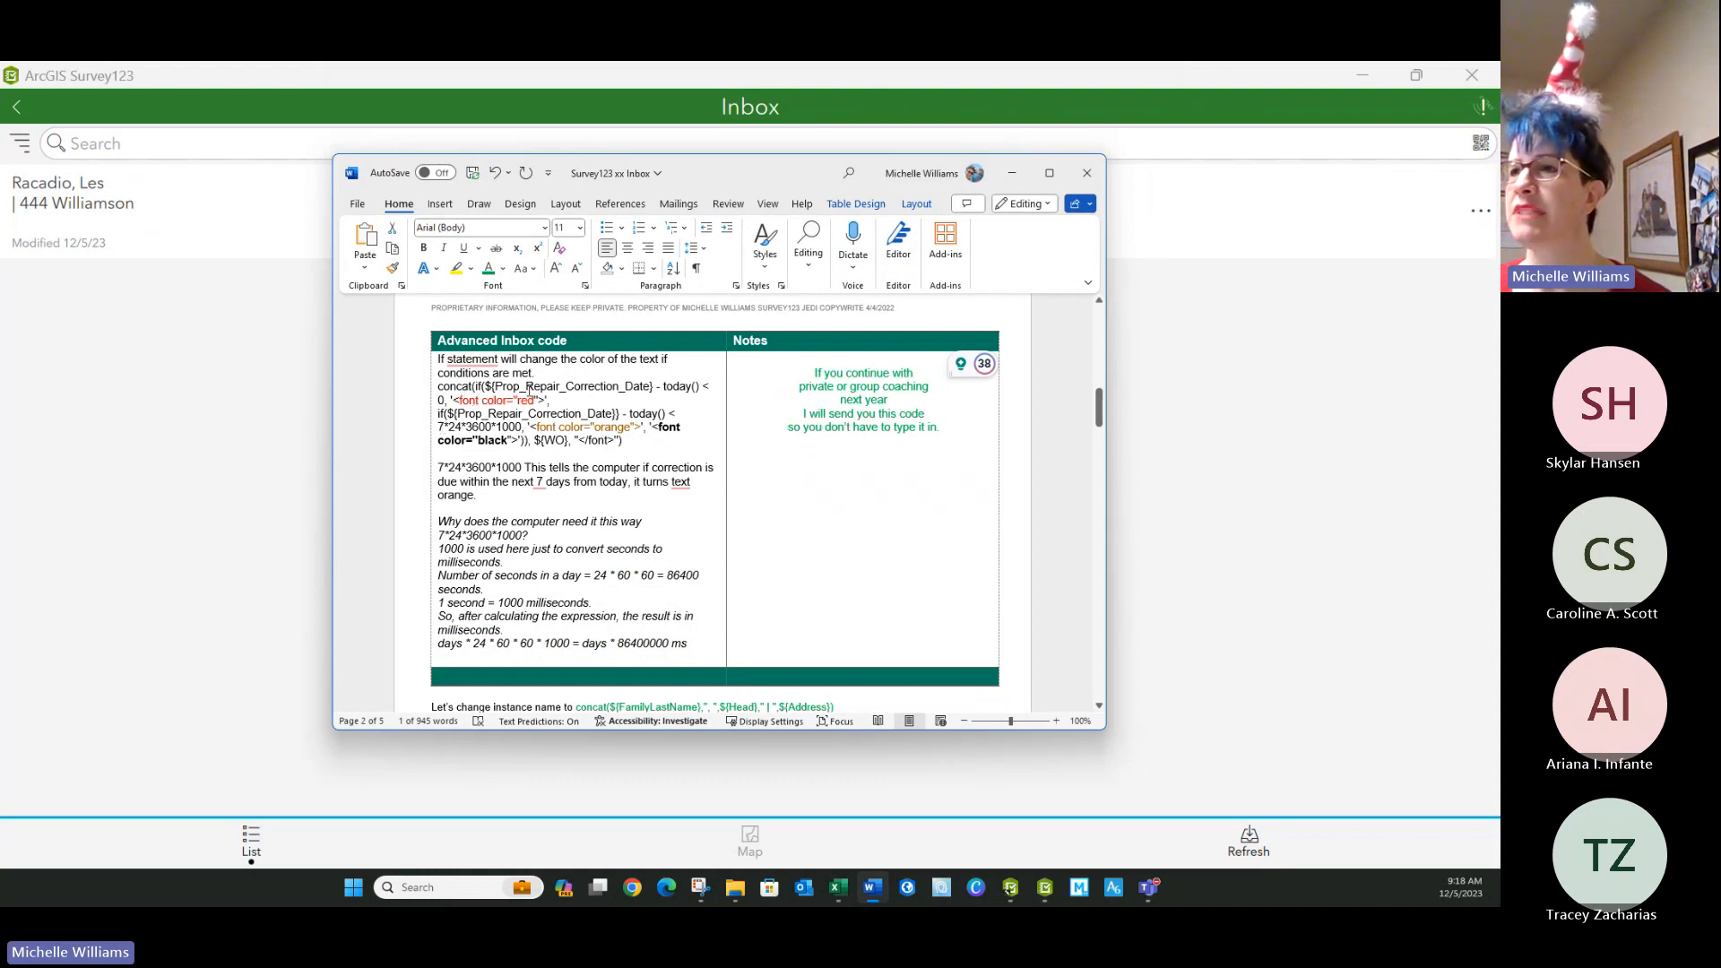
pyautogui.moveTo(440, 387); pyautogui.dragTo(646, 441)
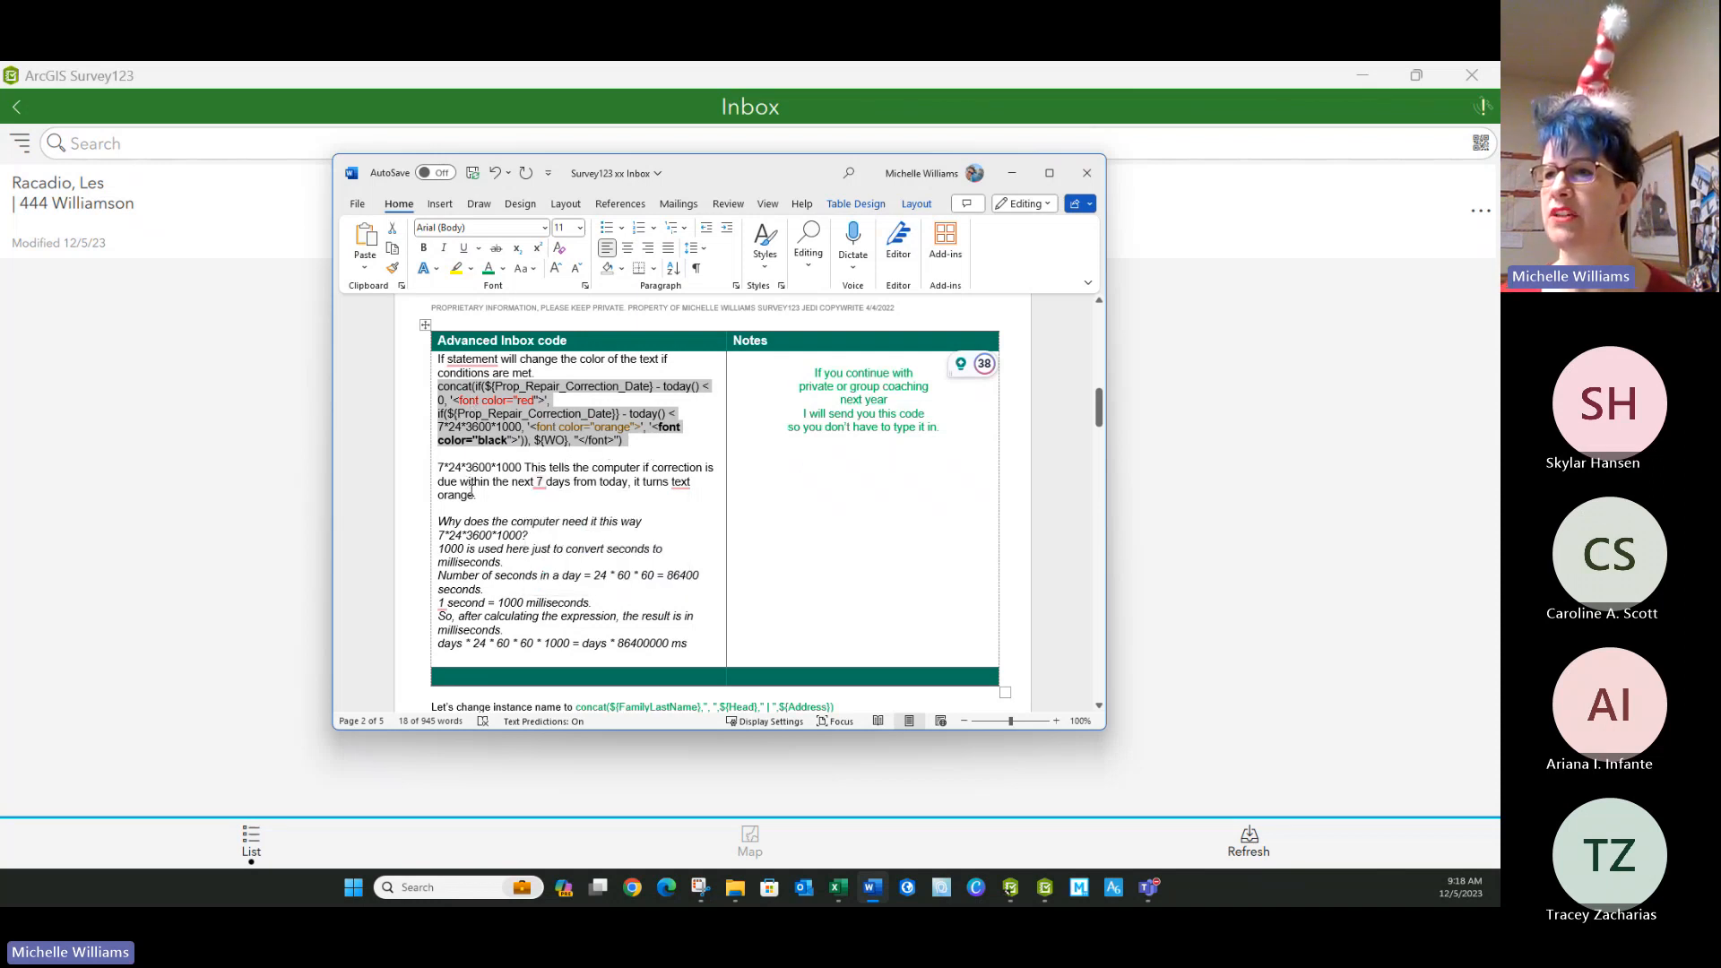
pyautogui.tripleClick(483, 492)
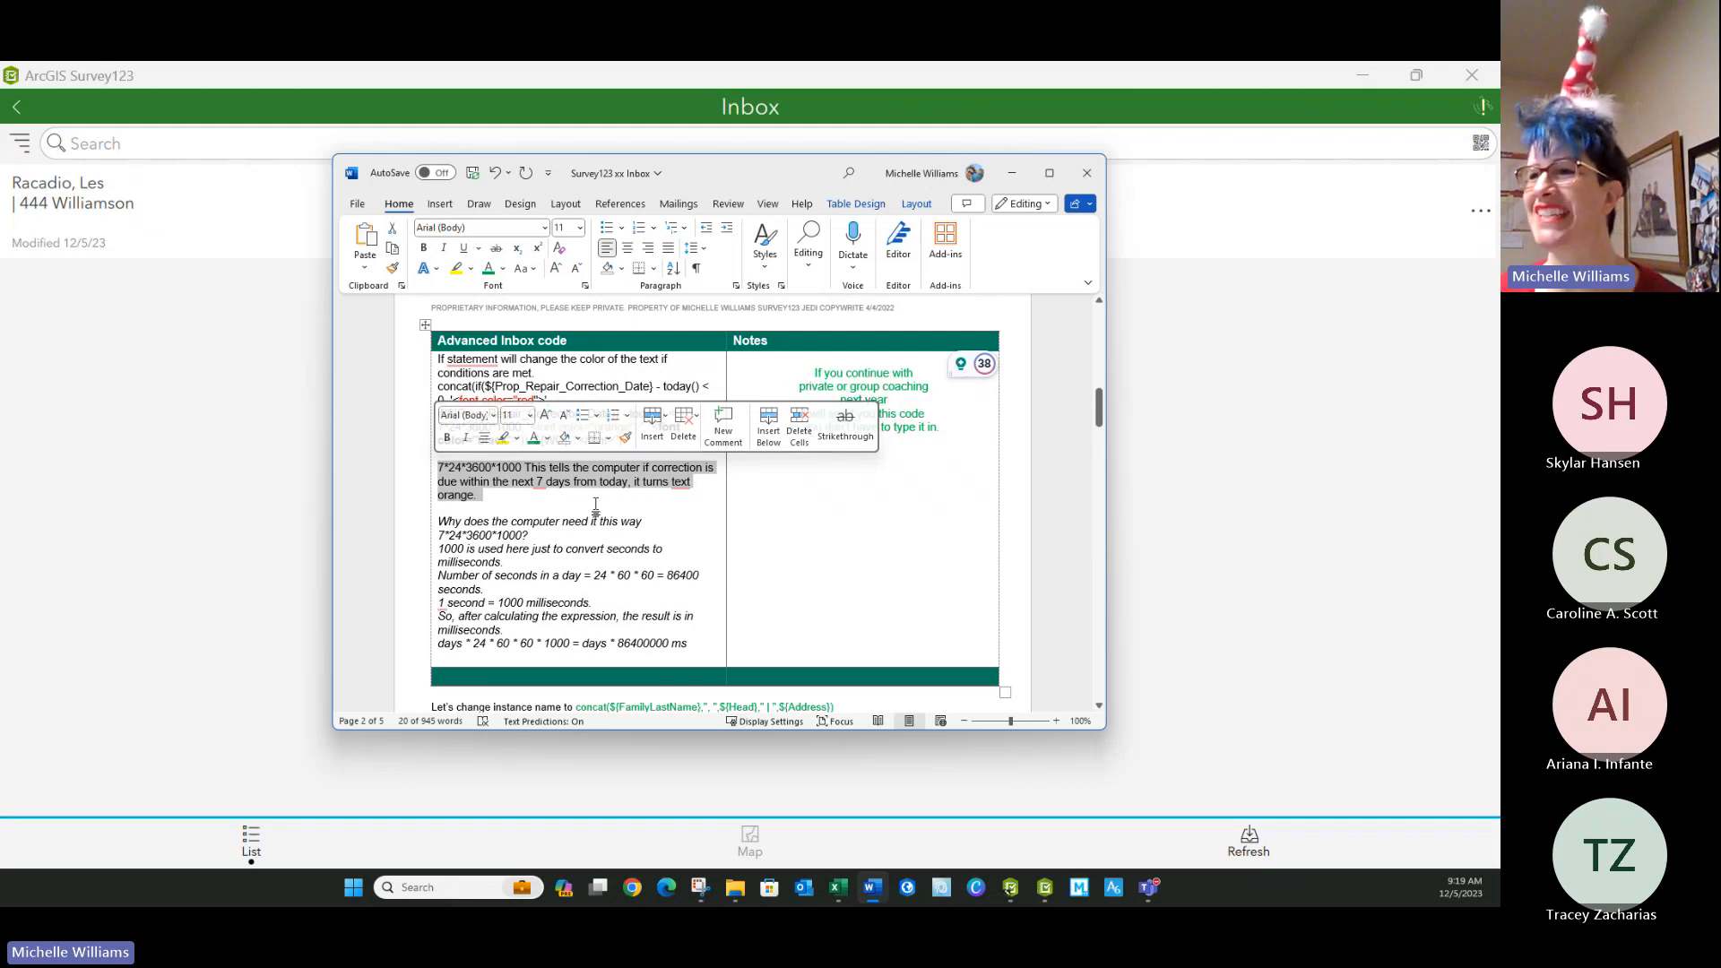
pyautogui.click(574, 536)
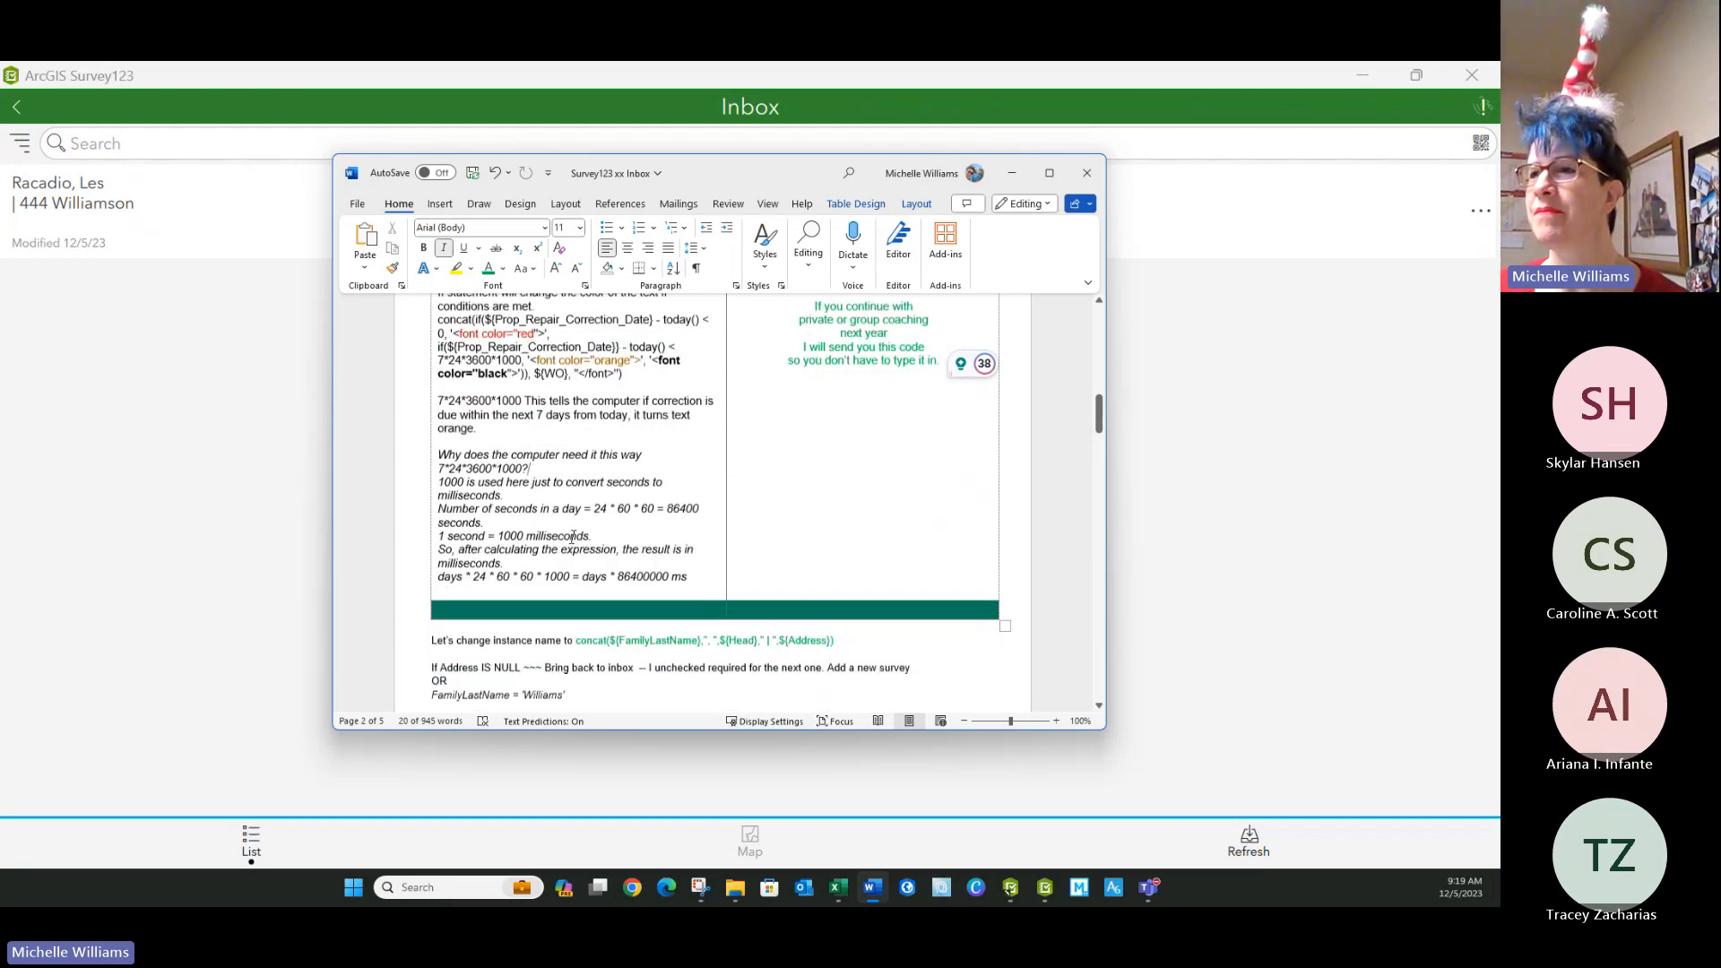
pyautogui.scroll(-3, 571, 418)
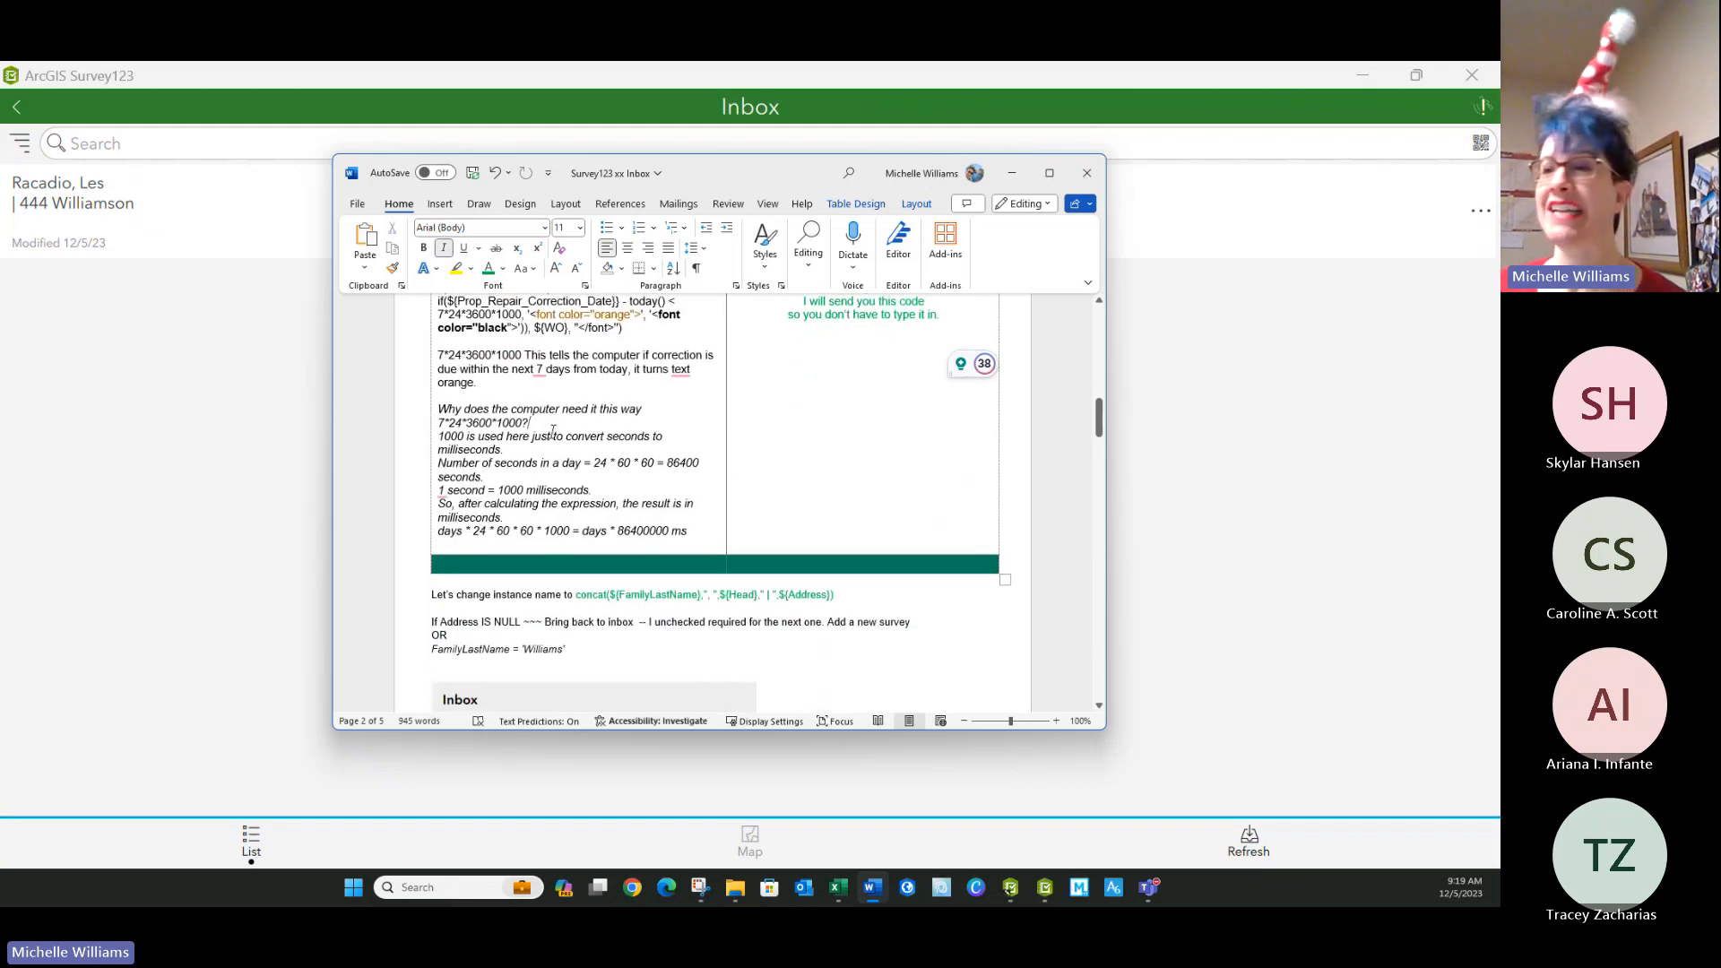
pyautogui.scroll(4, 516, 446)
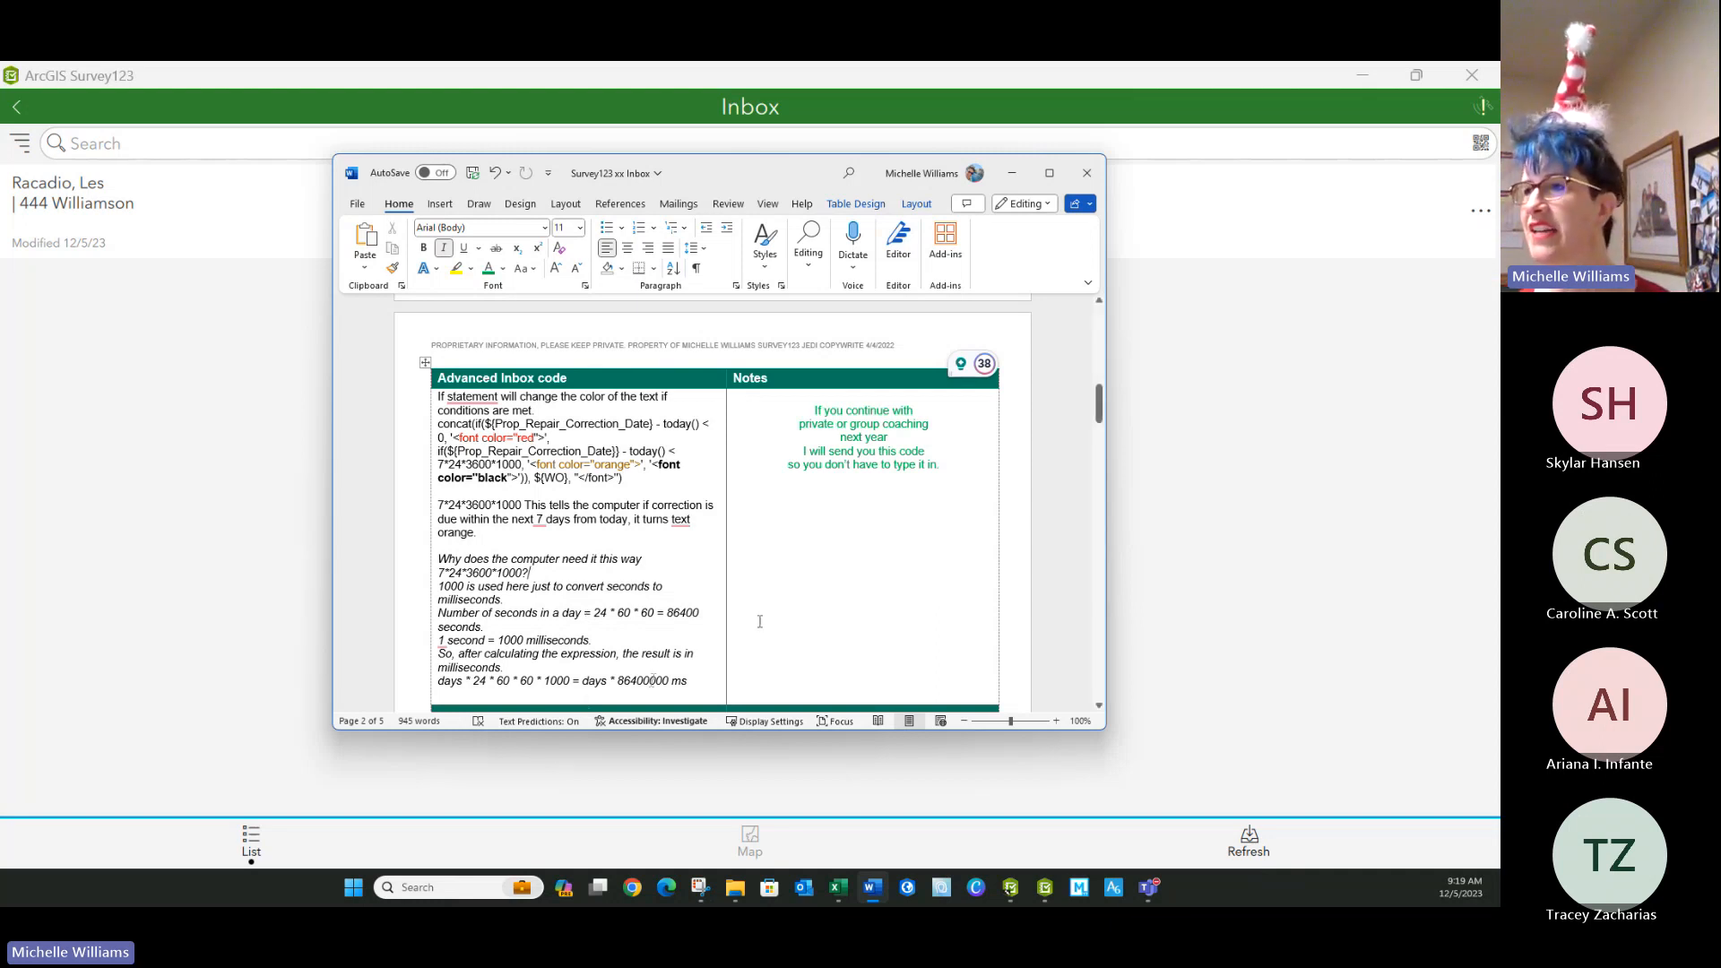
# Switch to Survey123 Connect, paste an inbox query expression matching FamilyLastName to one family's surname, and start publishing the survey.
pyautogui.click(70, 408)
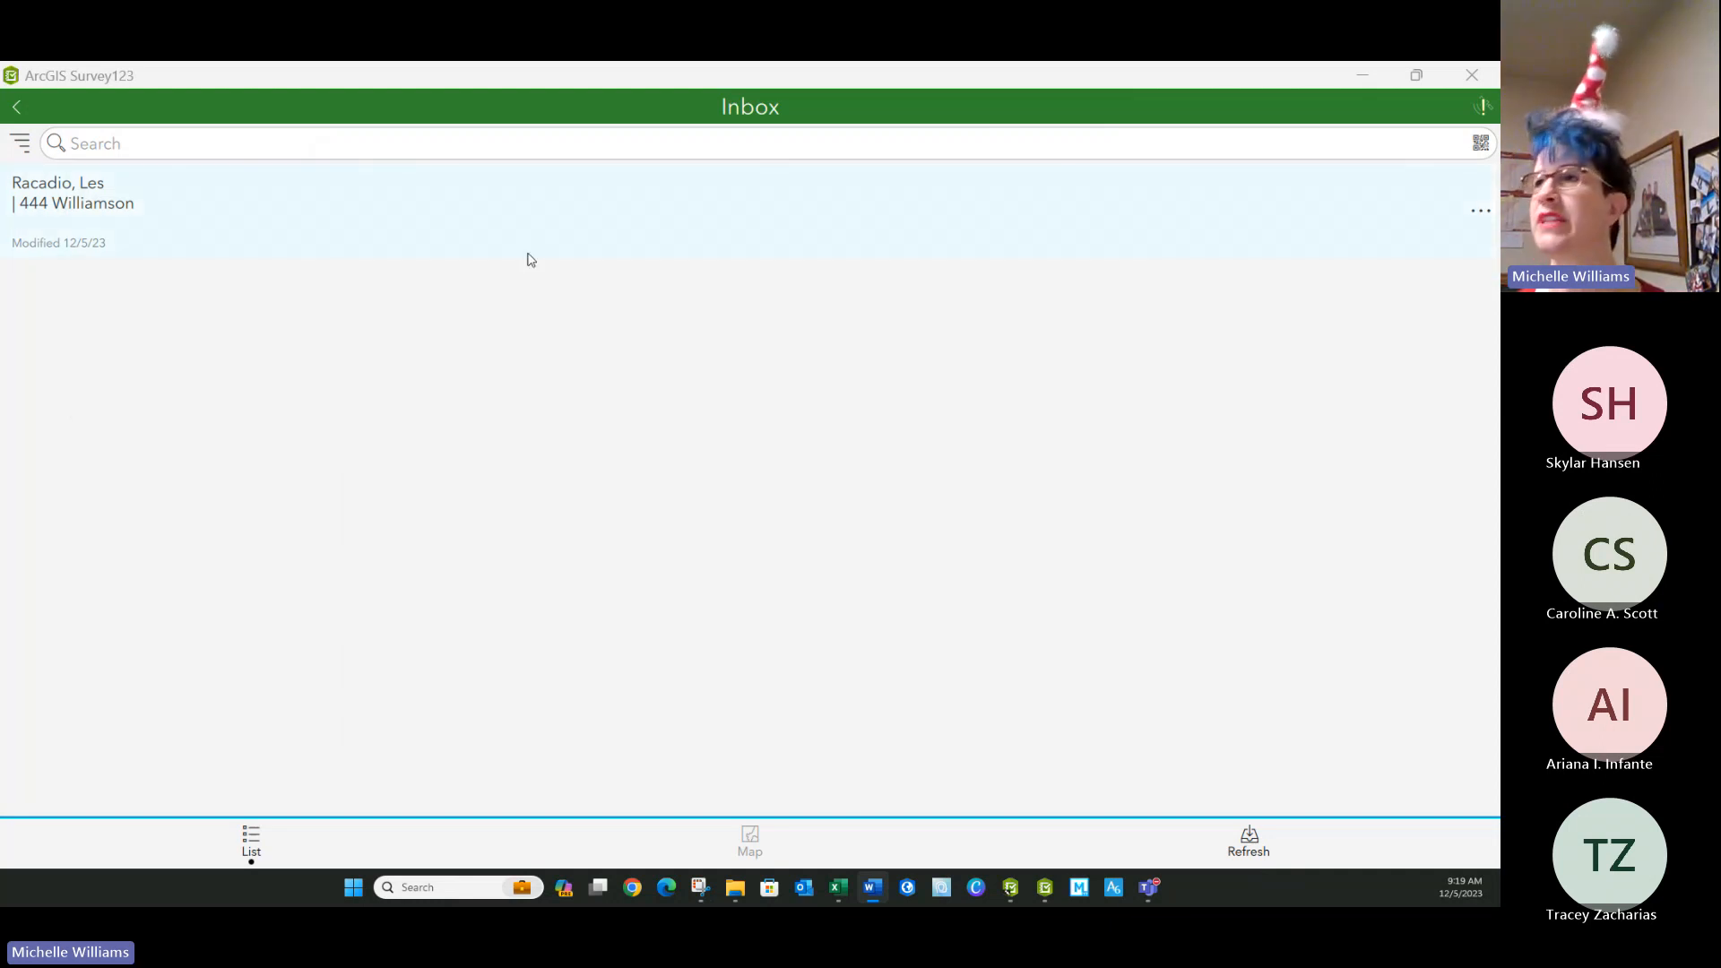
pyautogui.click(1361, 76)
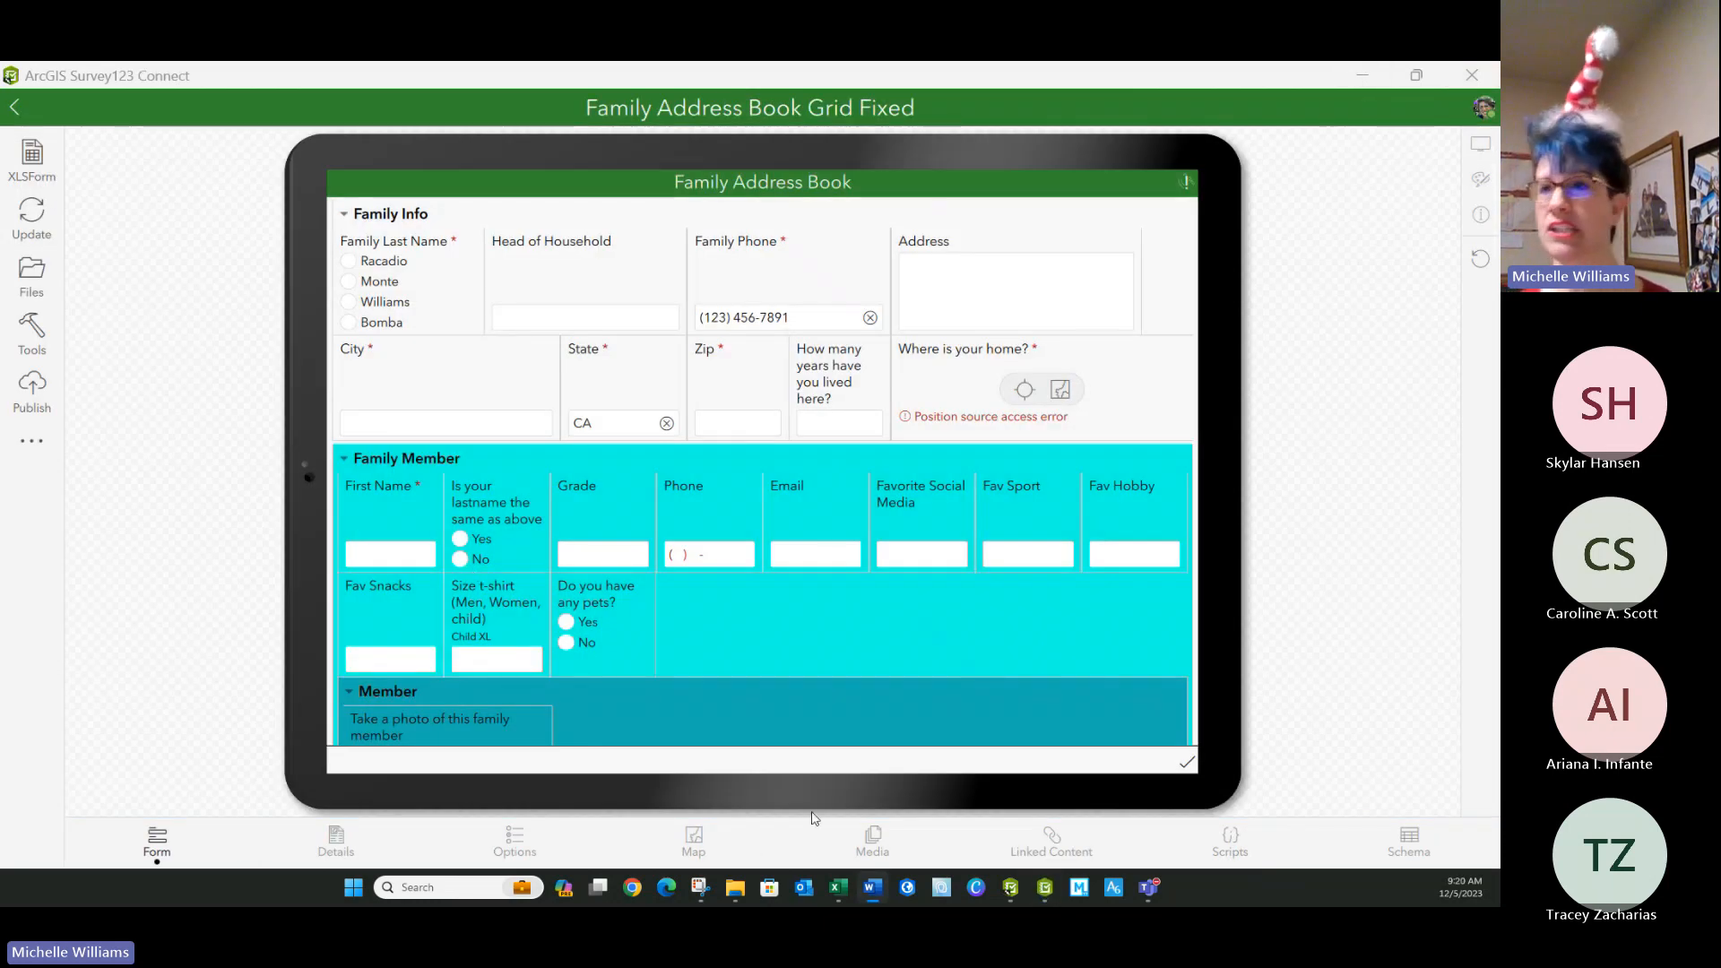
pyautogui.click(517, 848)
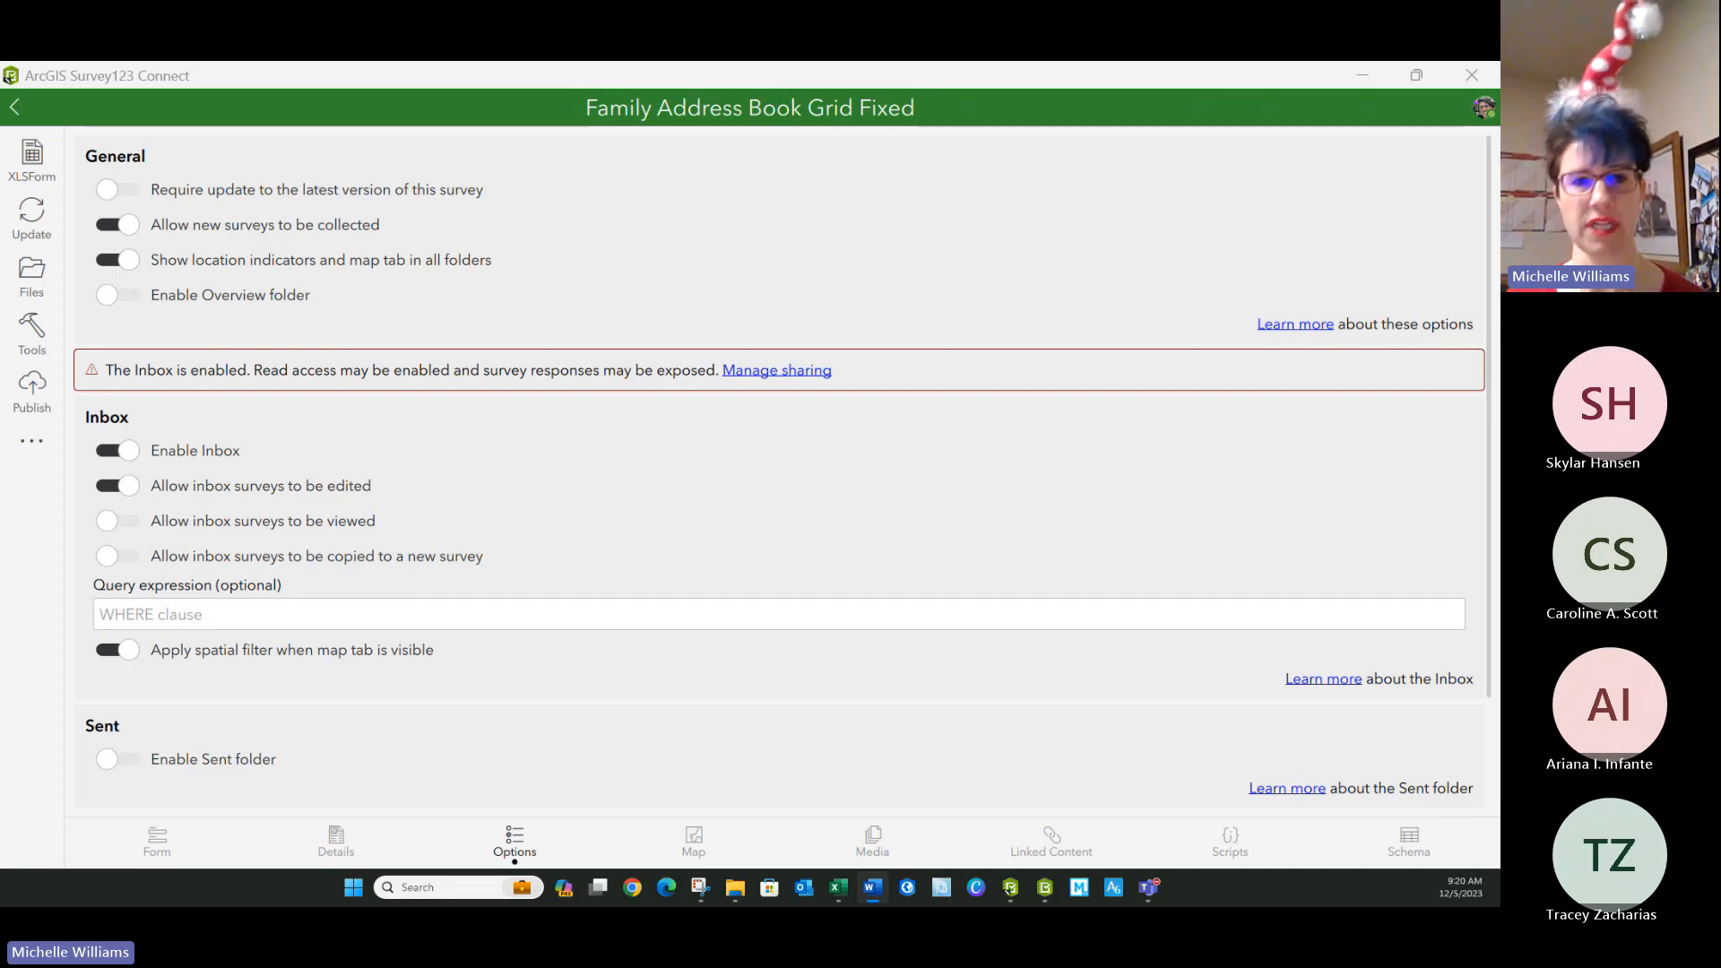
pyautogui.click(170, 615)
pyautogui.write("FamilyLastName = 'Williams'")
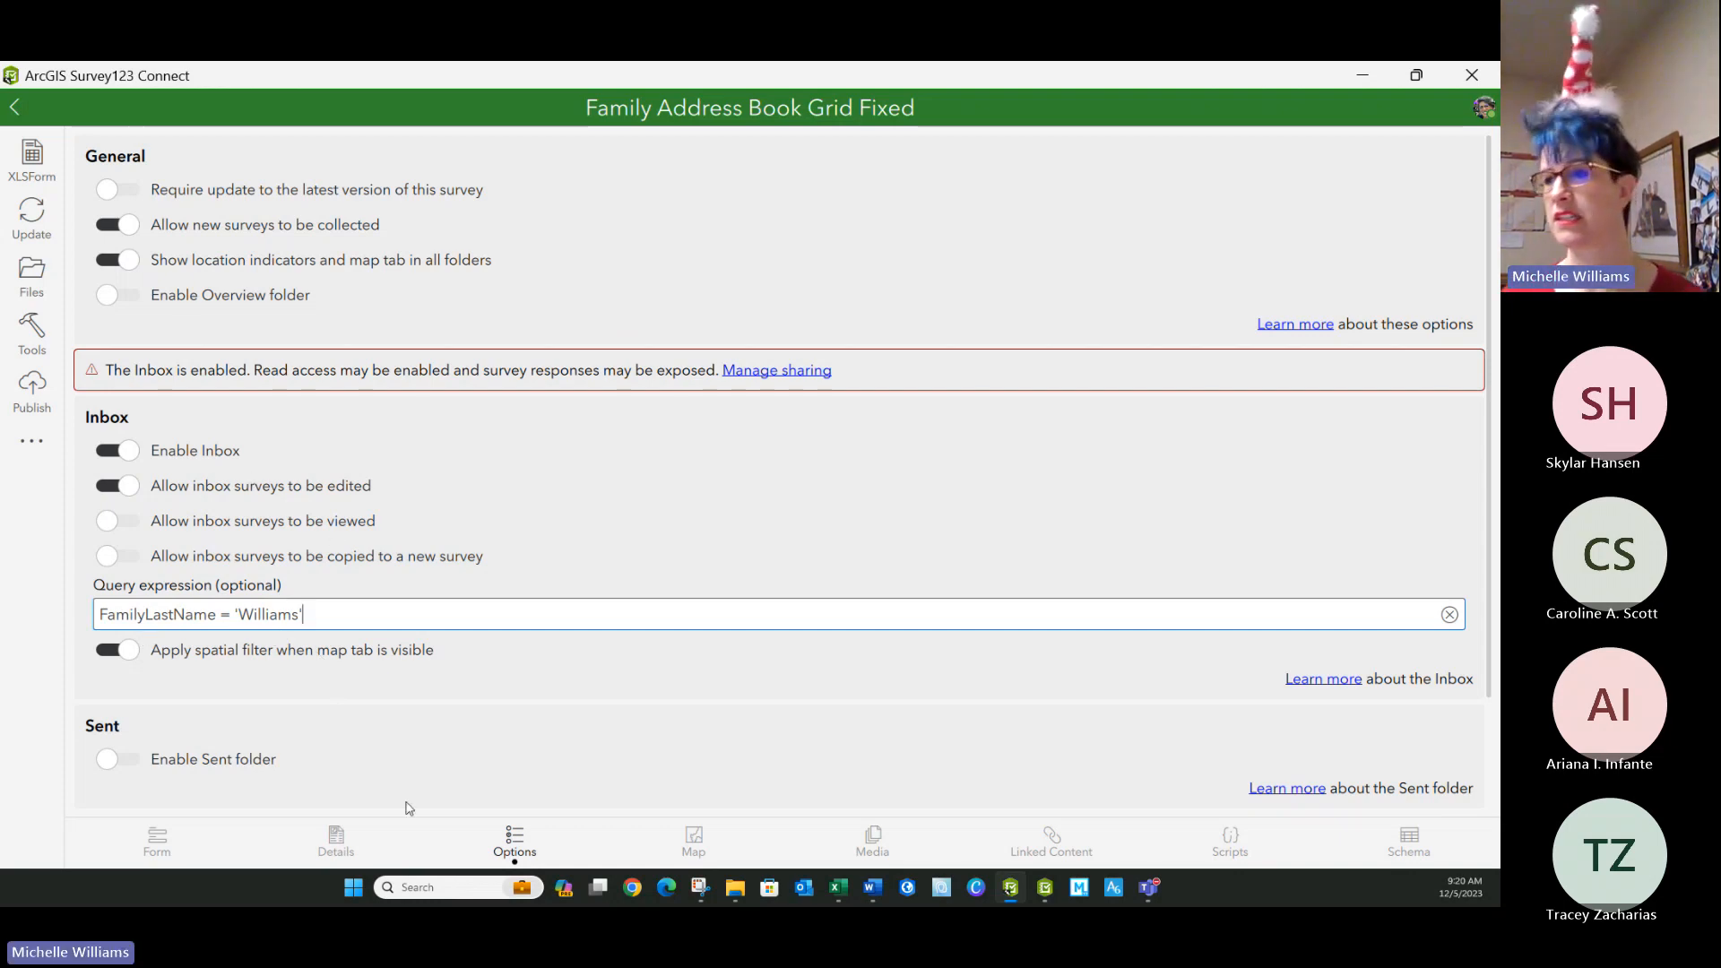
pyautogui.click(31, 391)
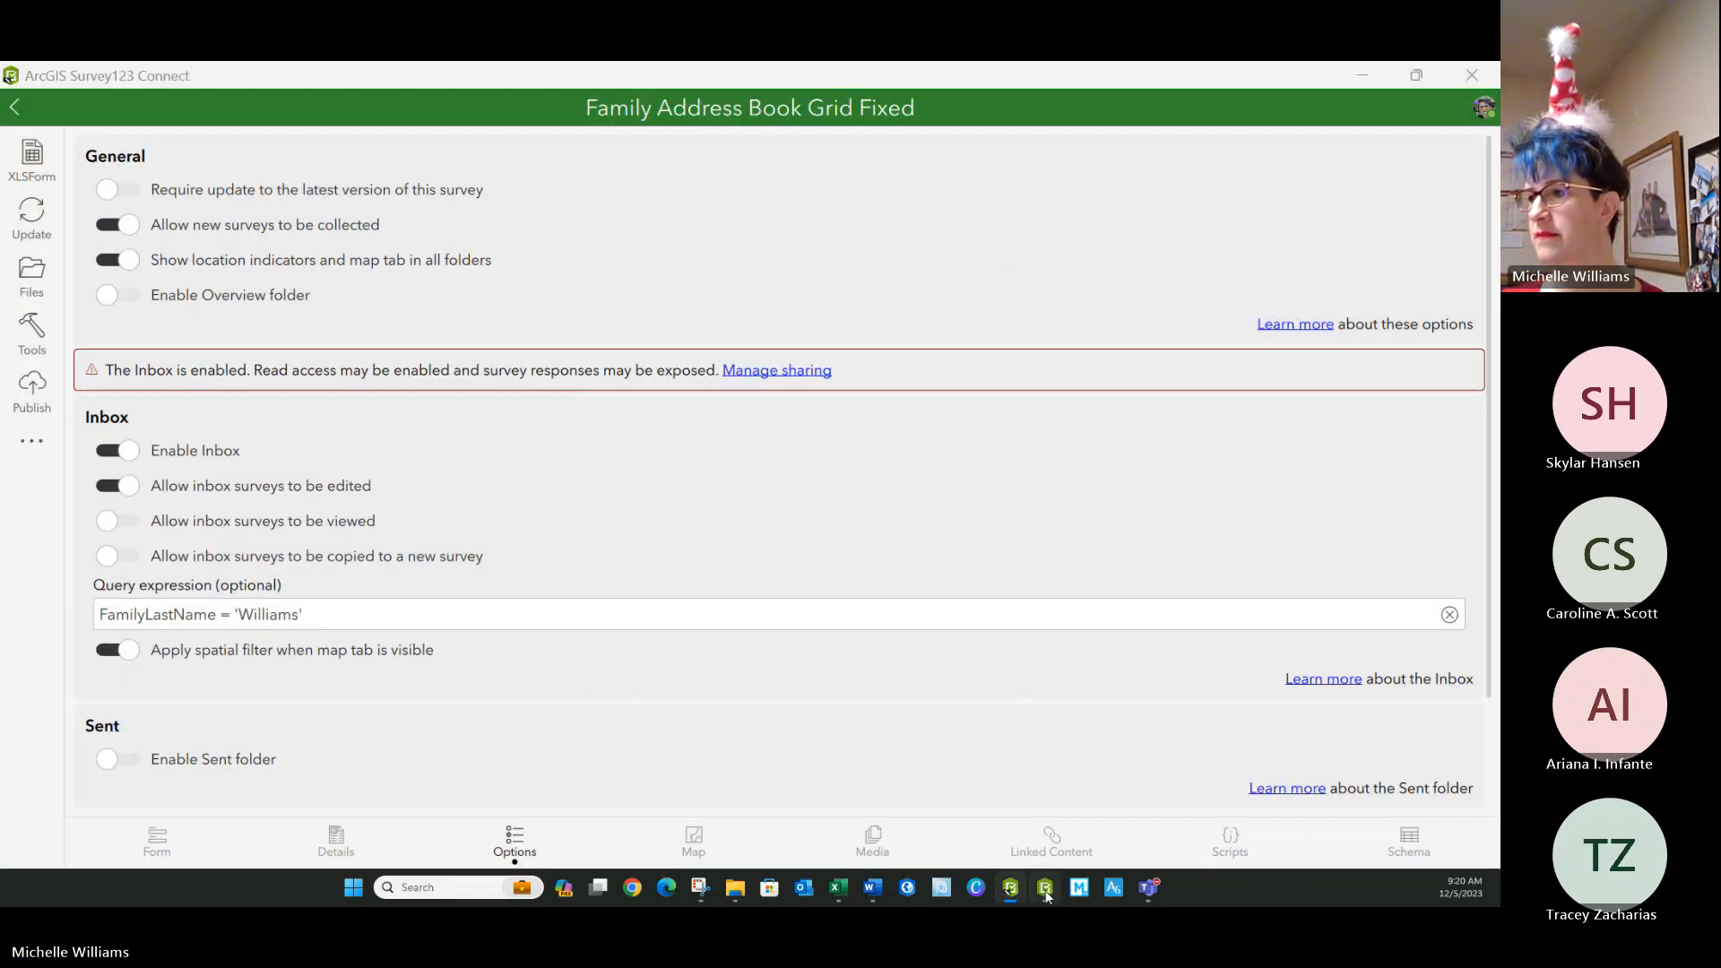
# Switch to Survey123 and download the republished Family Address Book Grid Fixed survey with its new inbox query.
pyautogui.click(1045, 888)
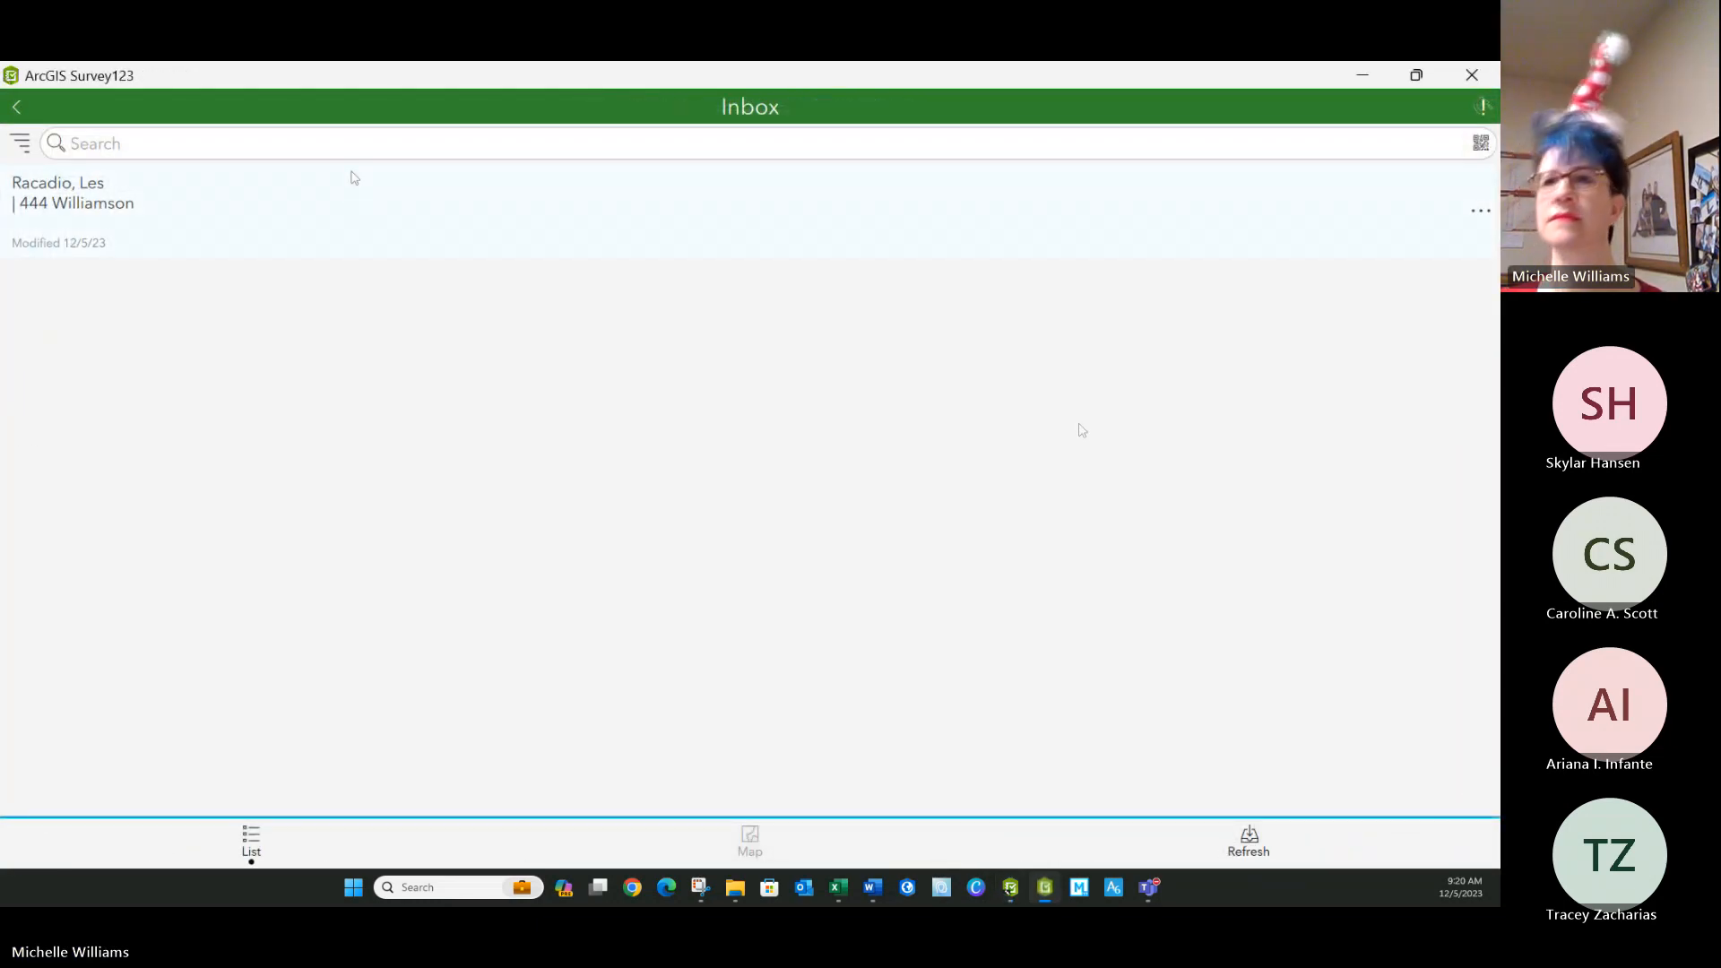
pyautogui.click(22, 111)
pyautogui.click(20, 104)
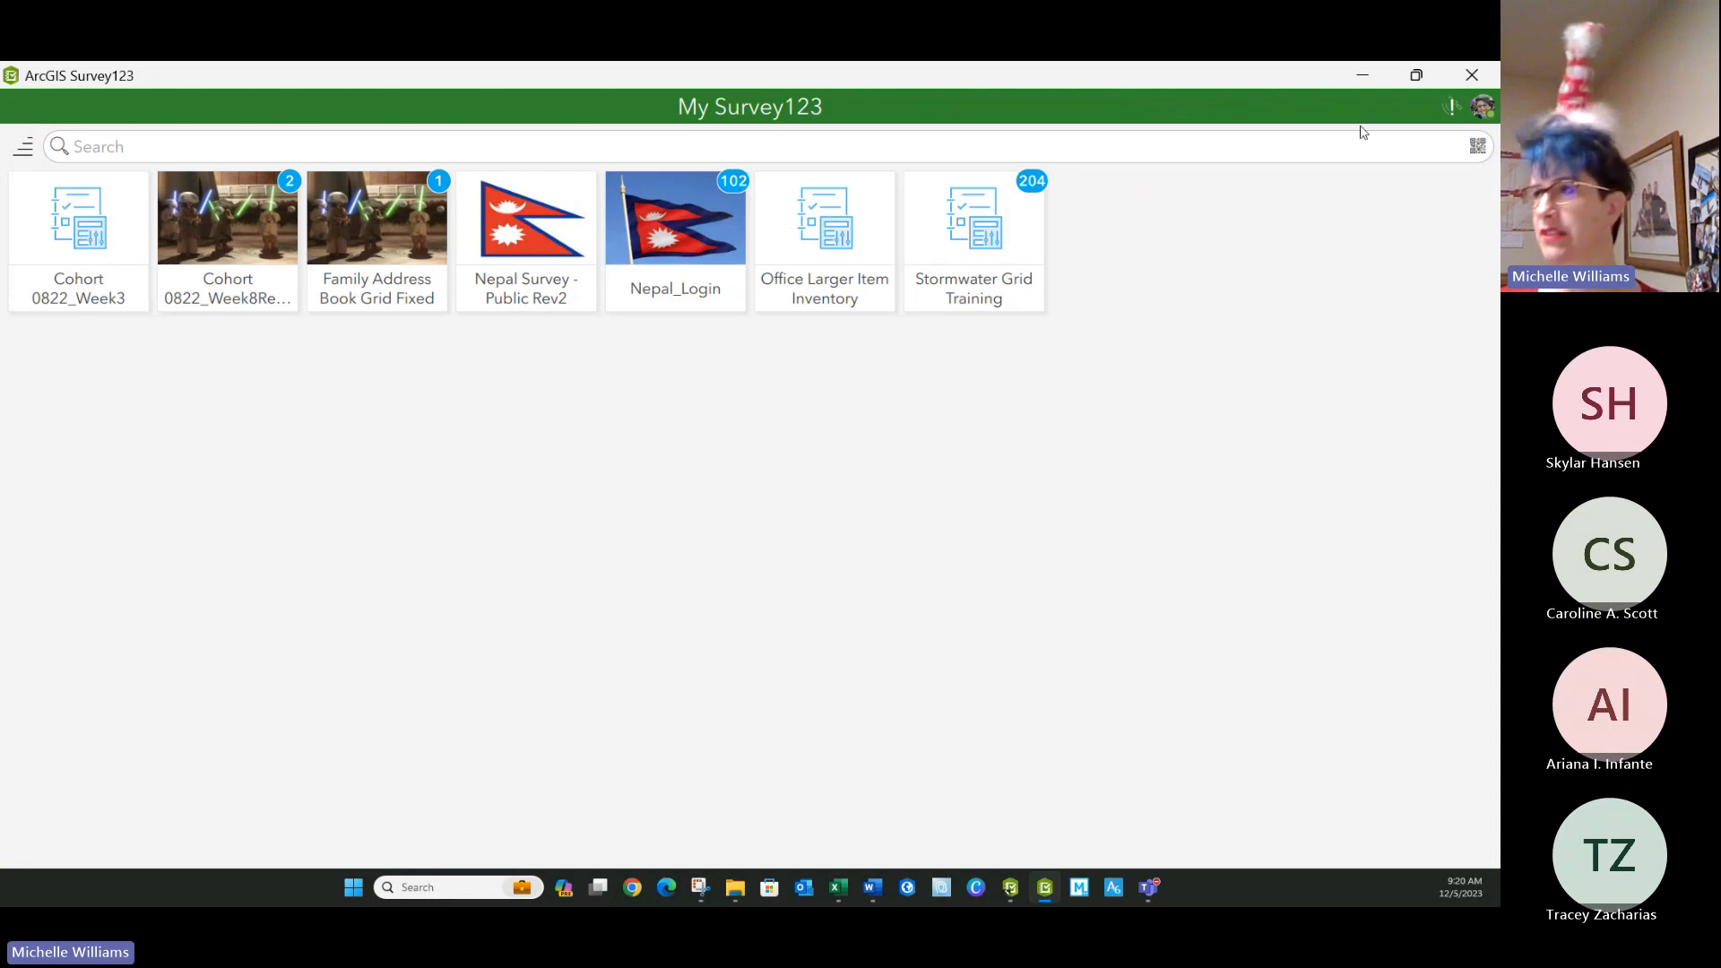
pyautogui.click(1480, 107)
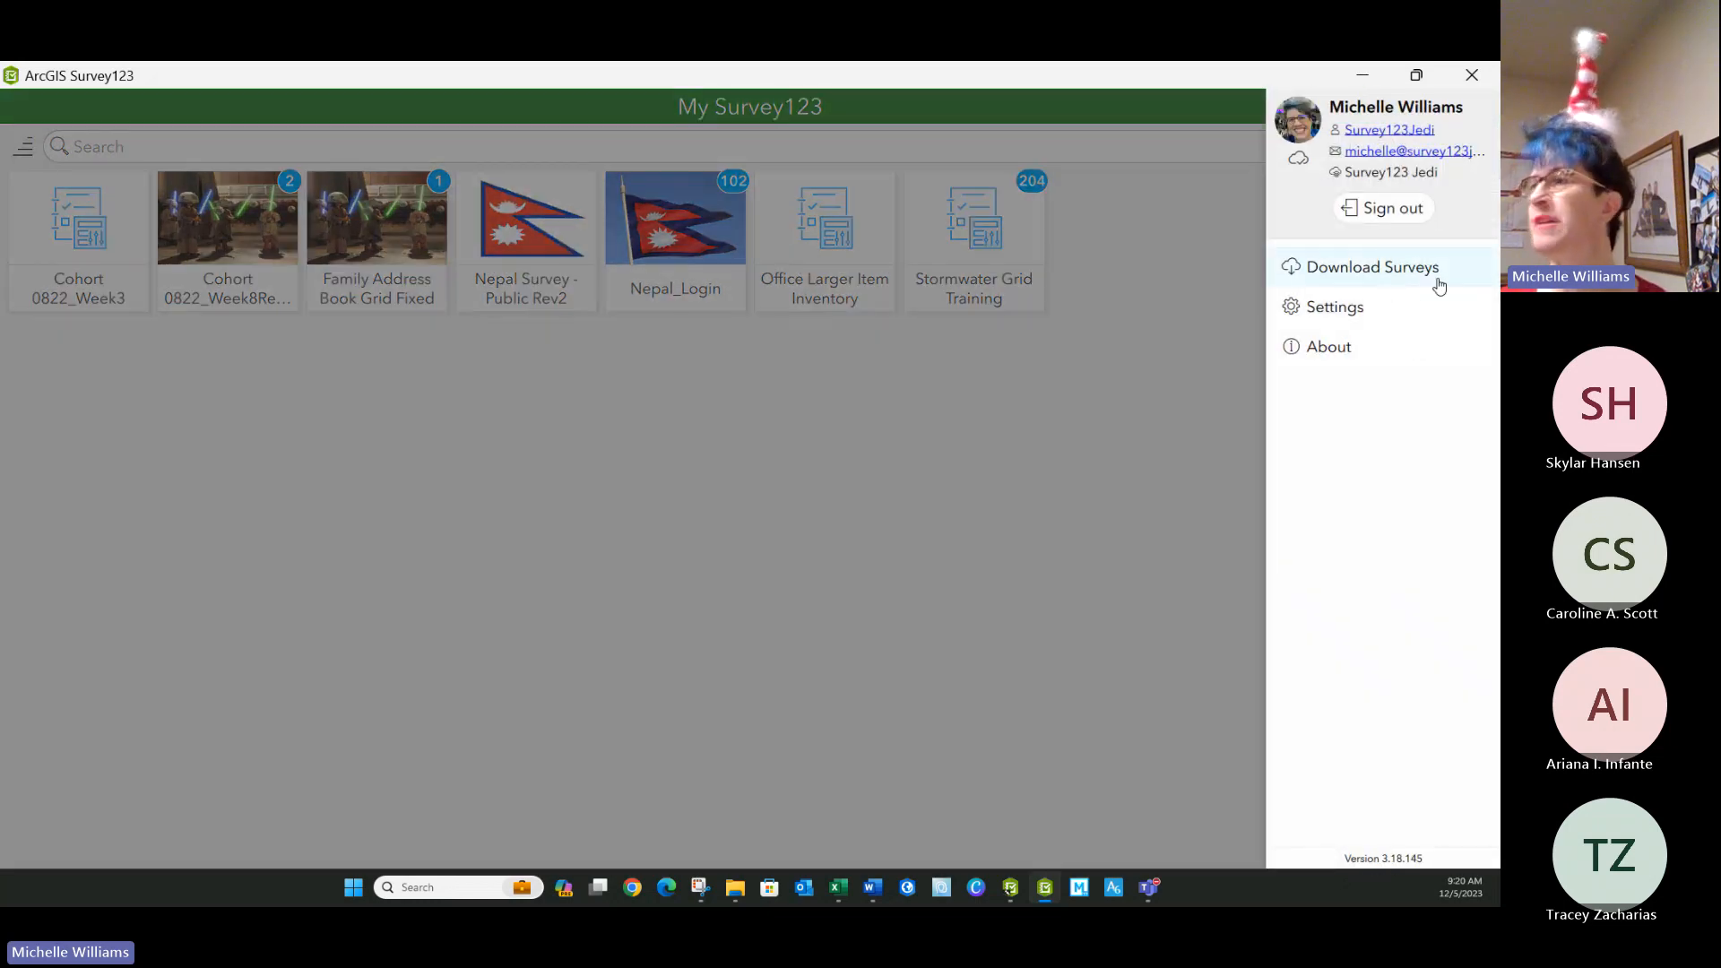
pyautogui.click(1384, 268)
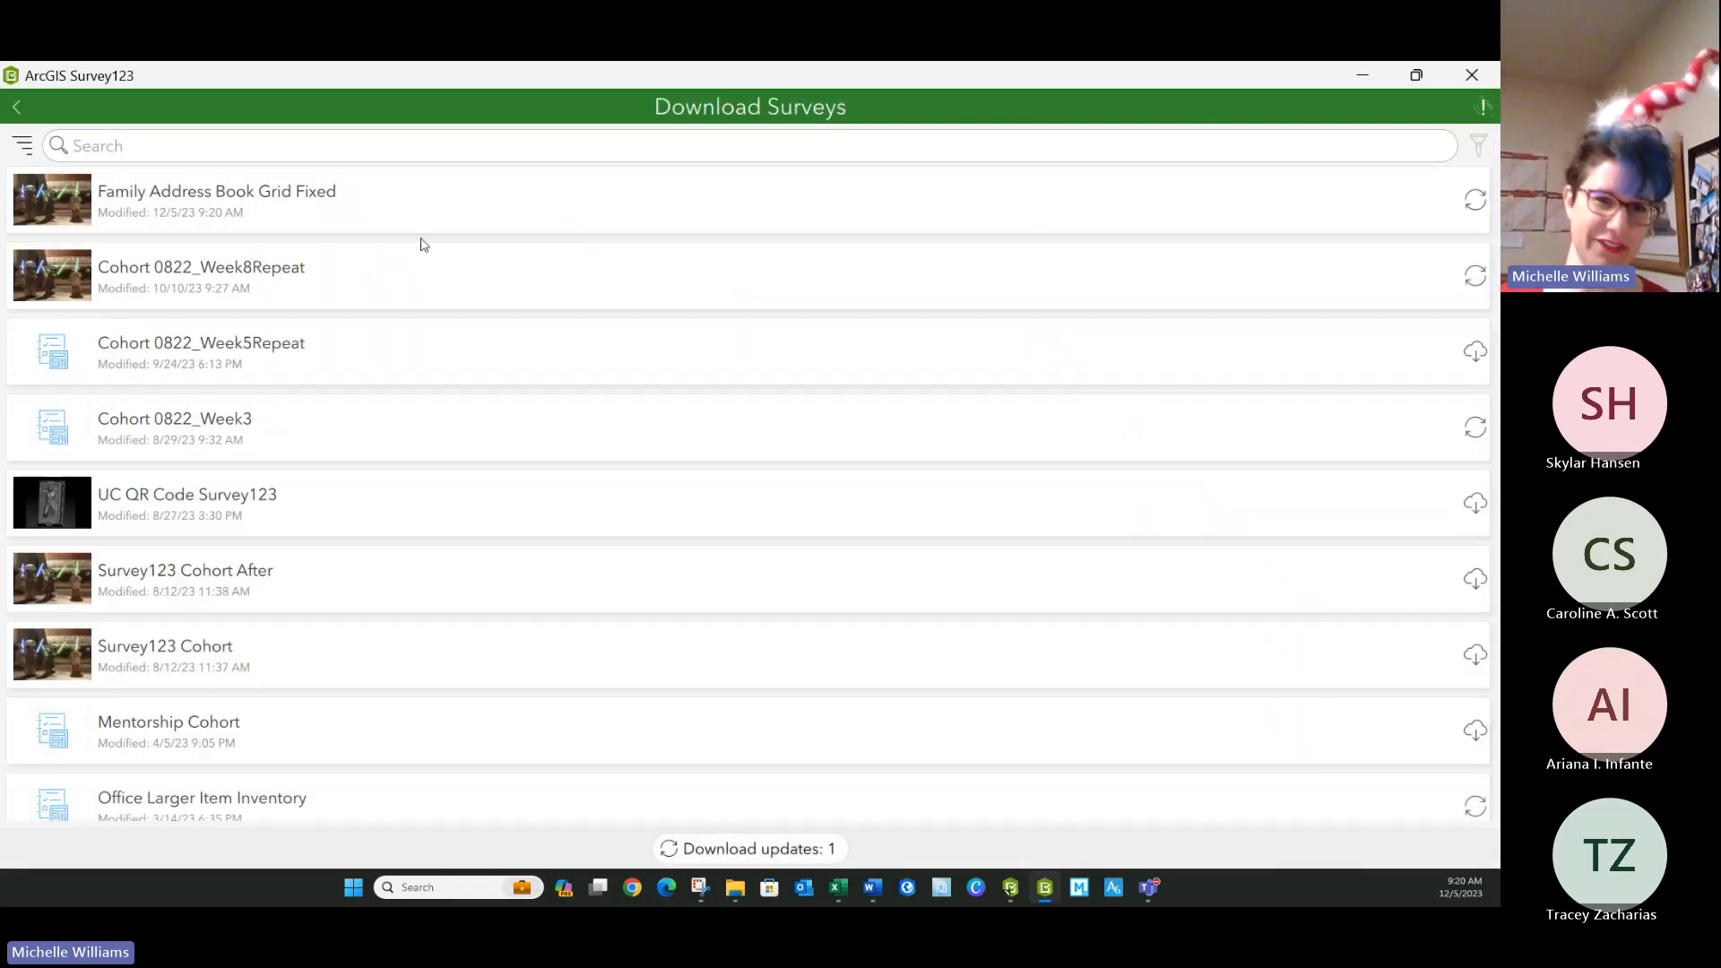
pyautogui.click(1475, 200)
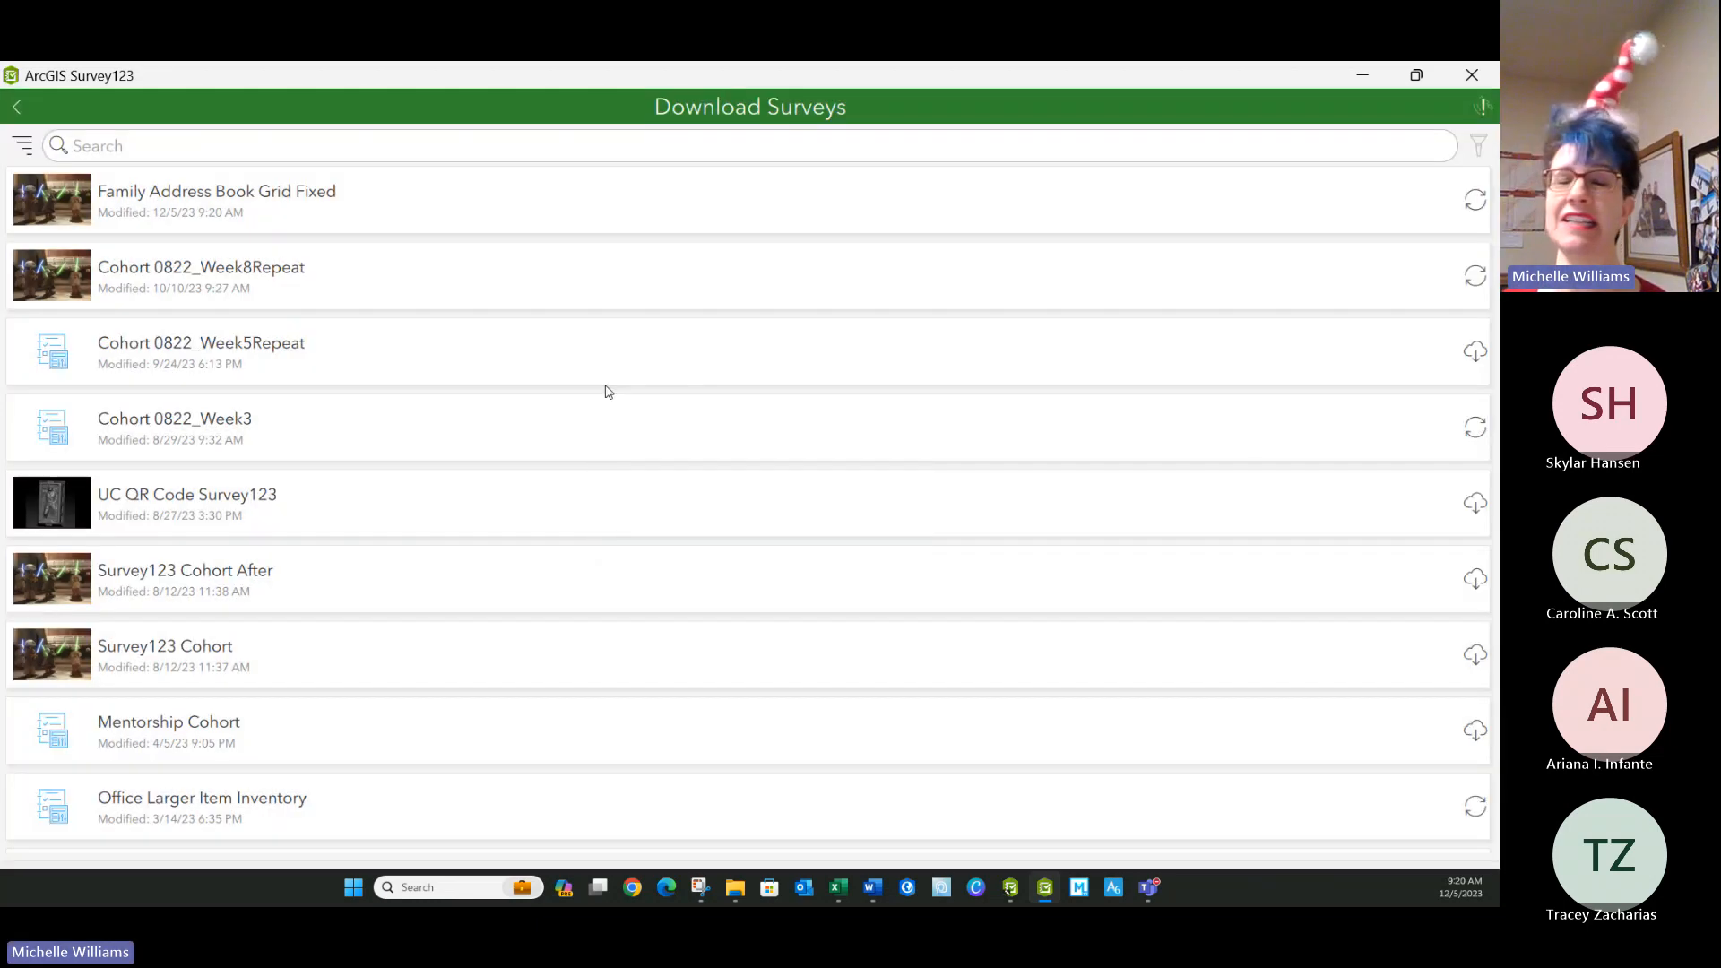
pyautogui.click(16, 108)
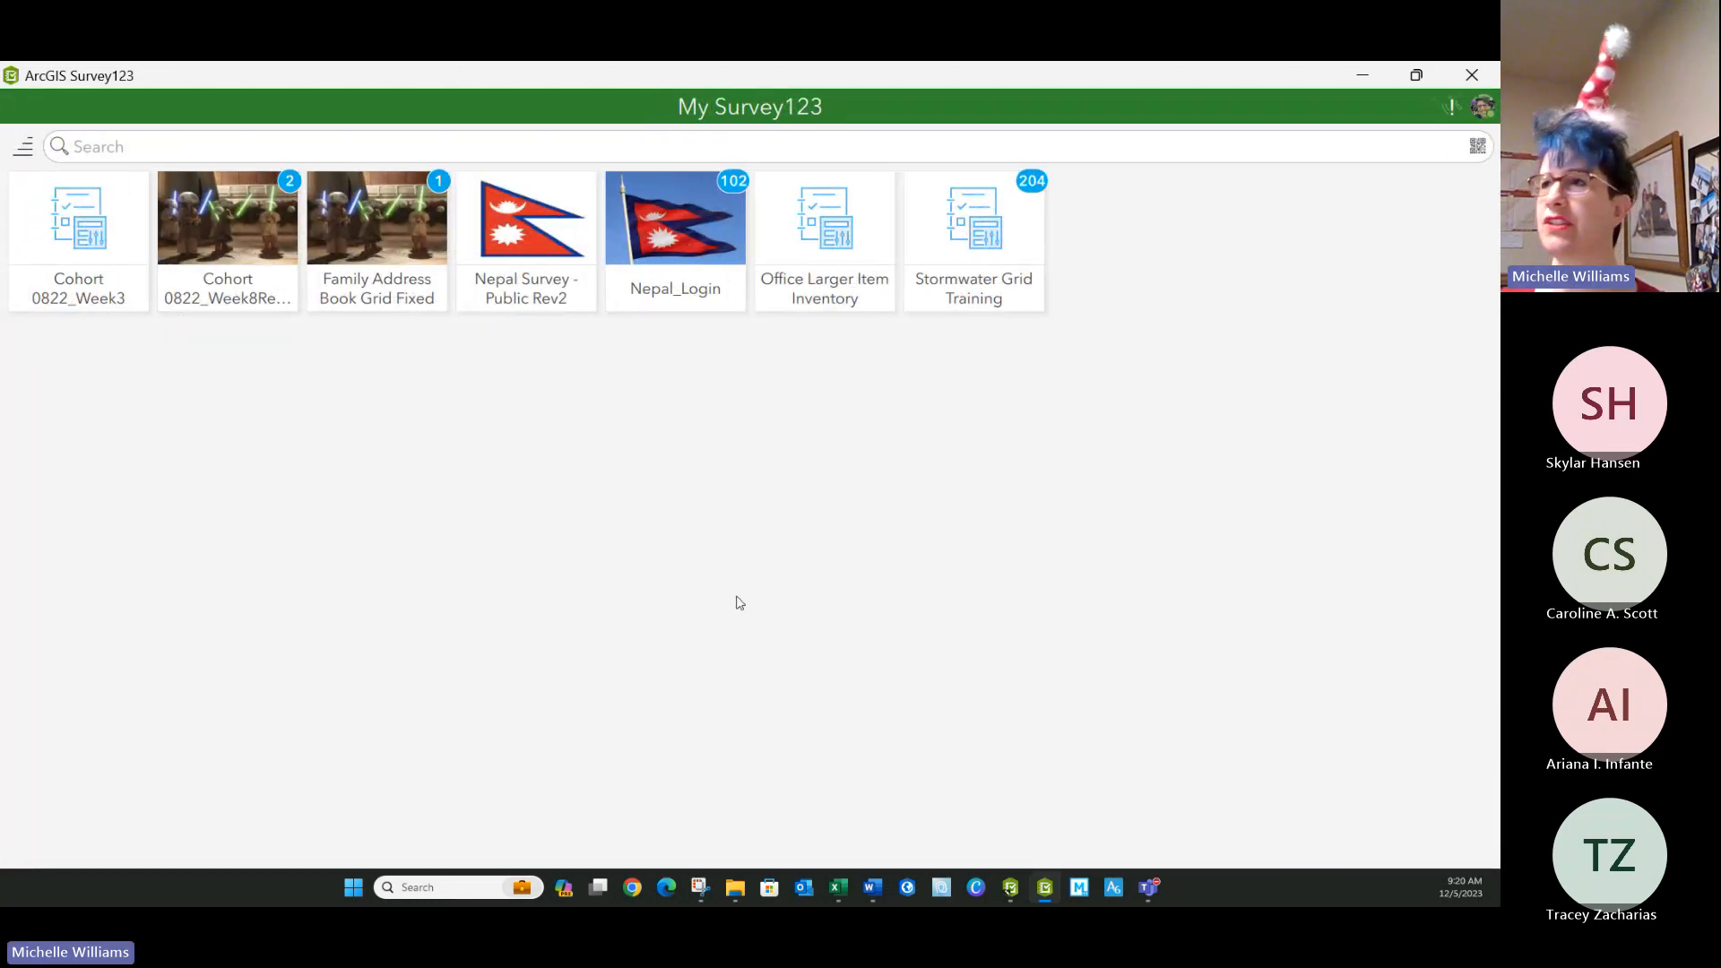
# Open the Family Address Book Grid Fixed inbox and refresh it to test the surname filter.
pyautogui.click(336, 238)
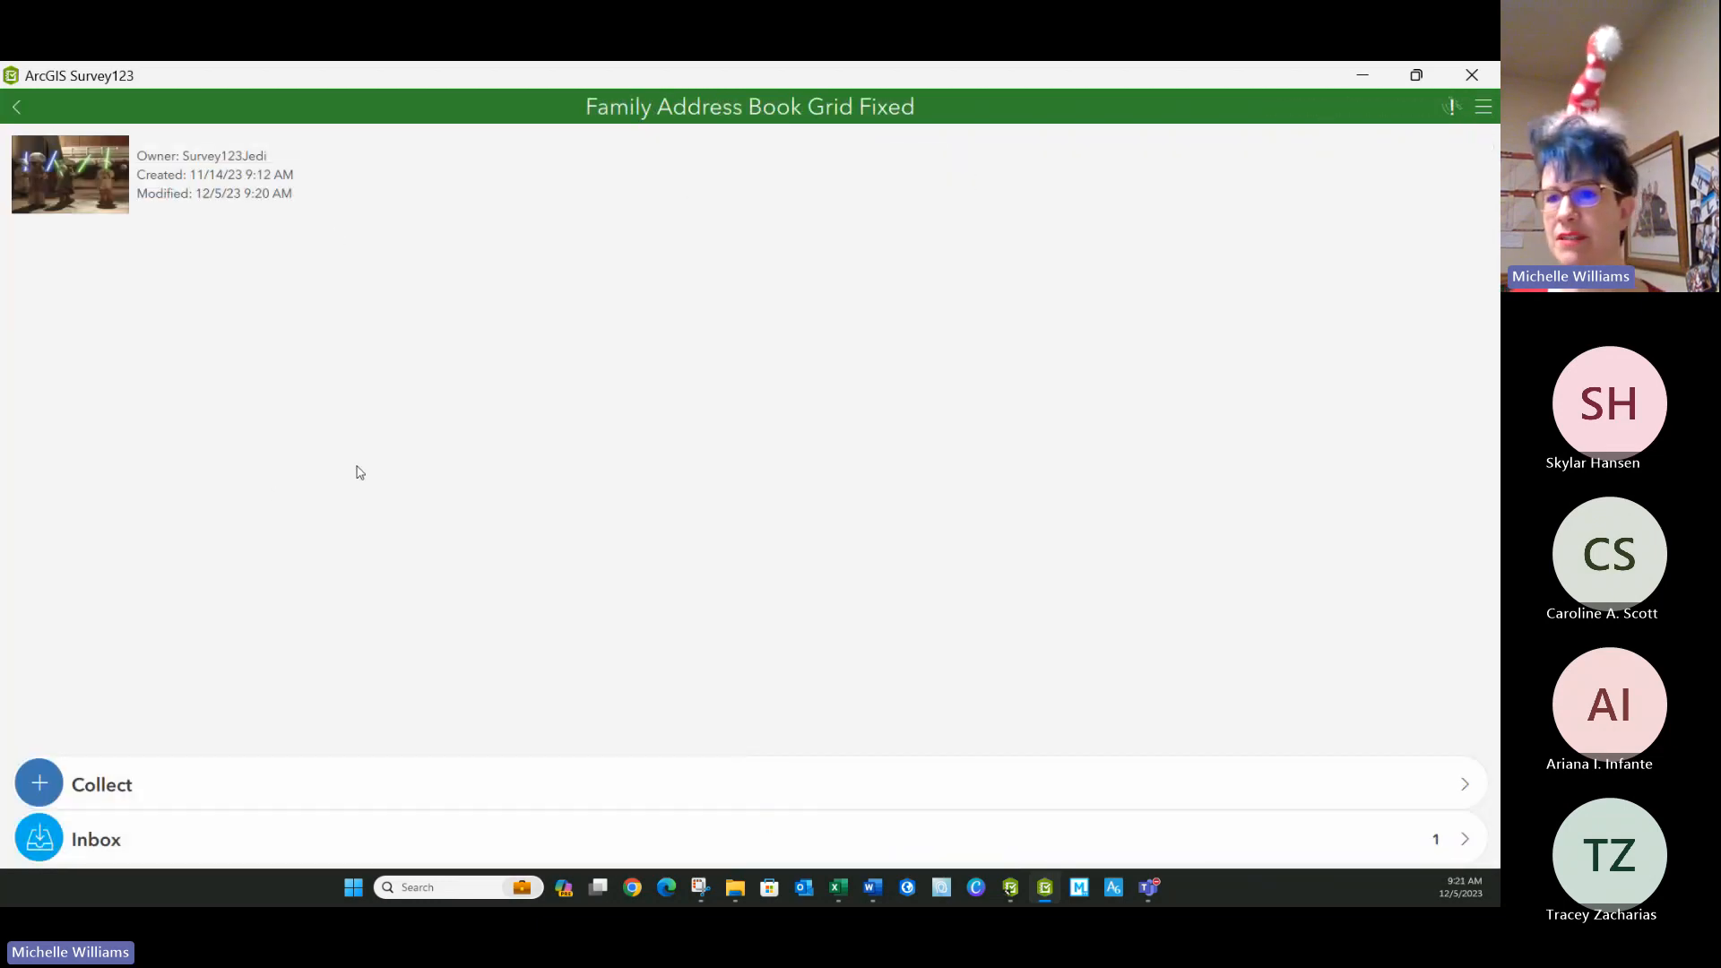
pyautogui.click(955, 842)
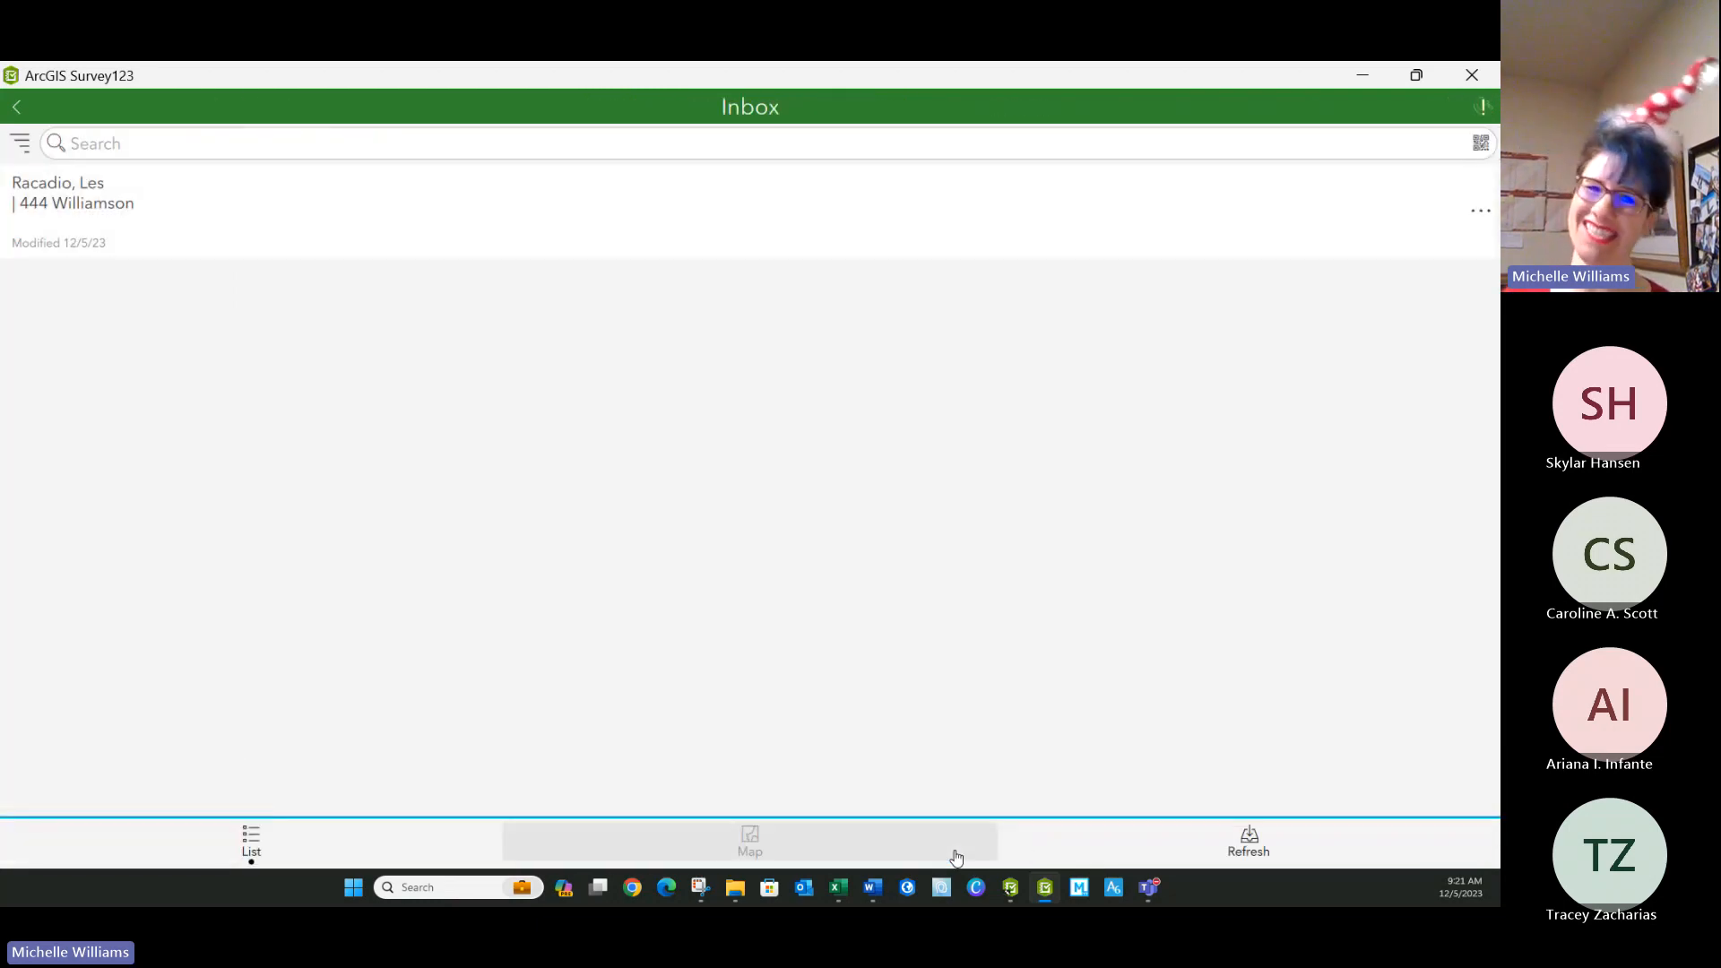
pyautogui.click(1245, 852)
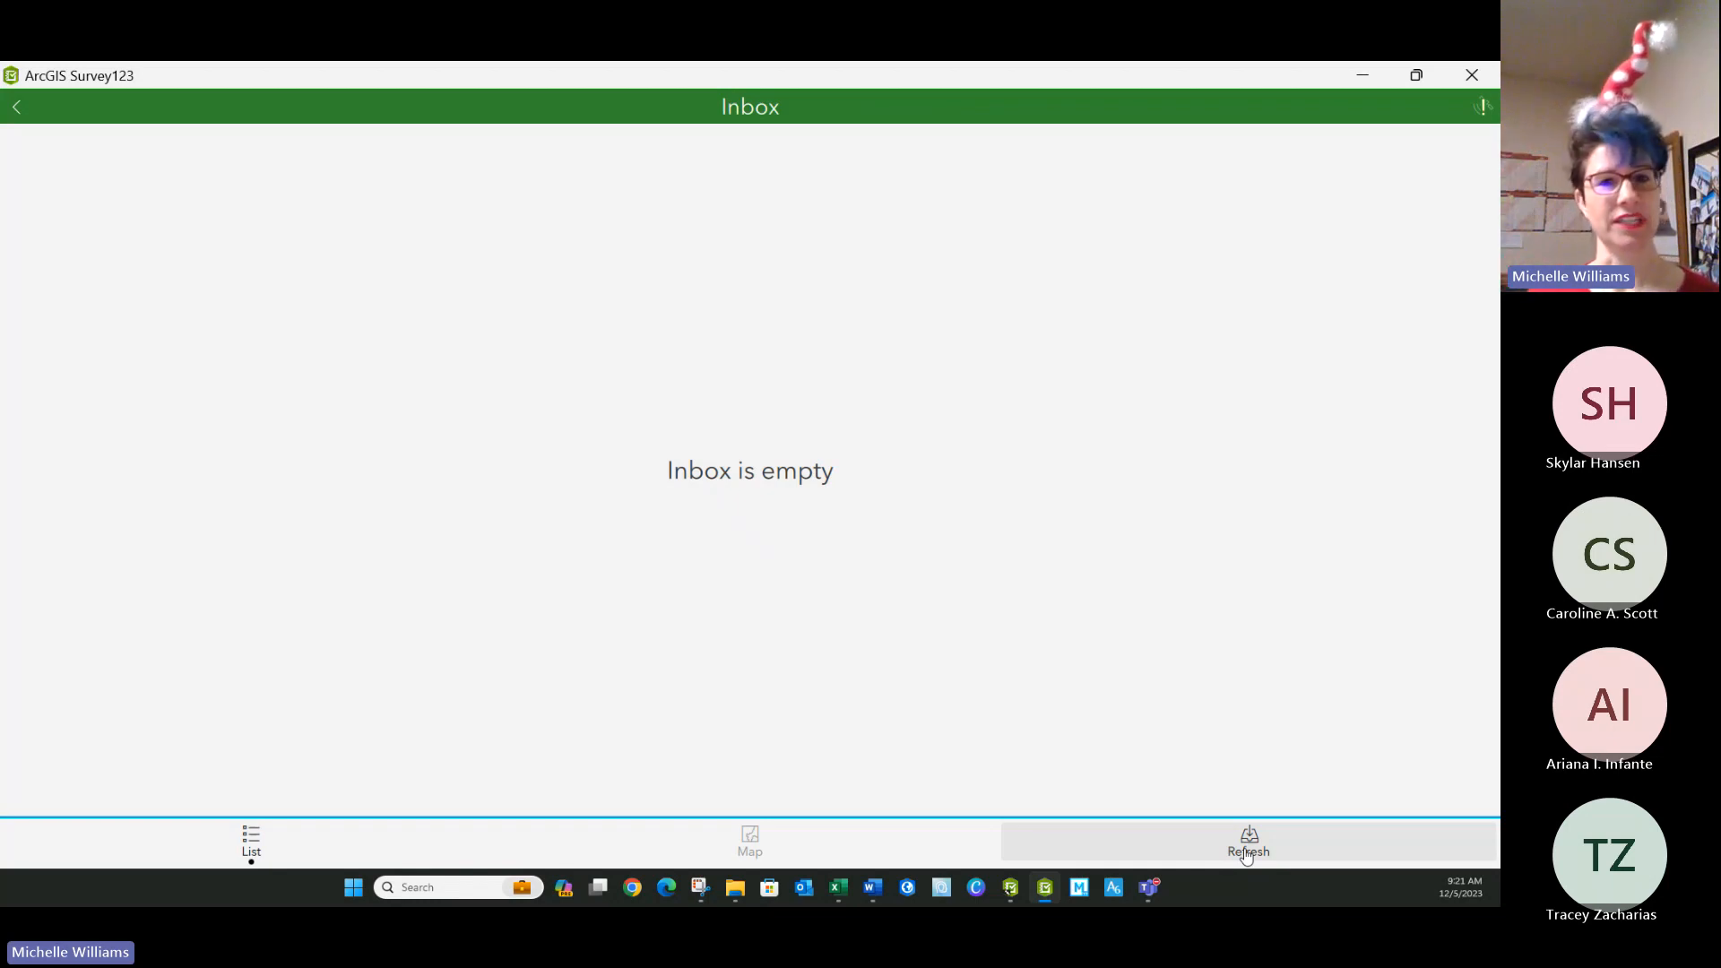
# Switch to Survey123 Connect and replace the surname in the inbox's FamilyLastName query expression with a different family's surname.
pyautogui.click(1007, 887)
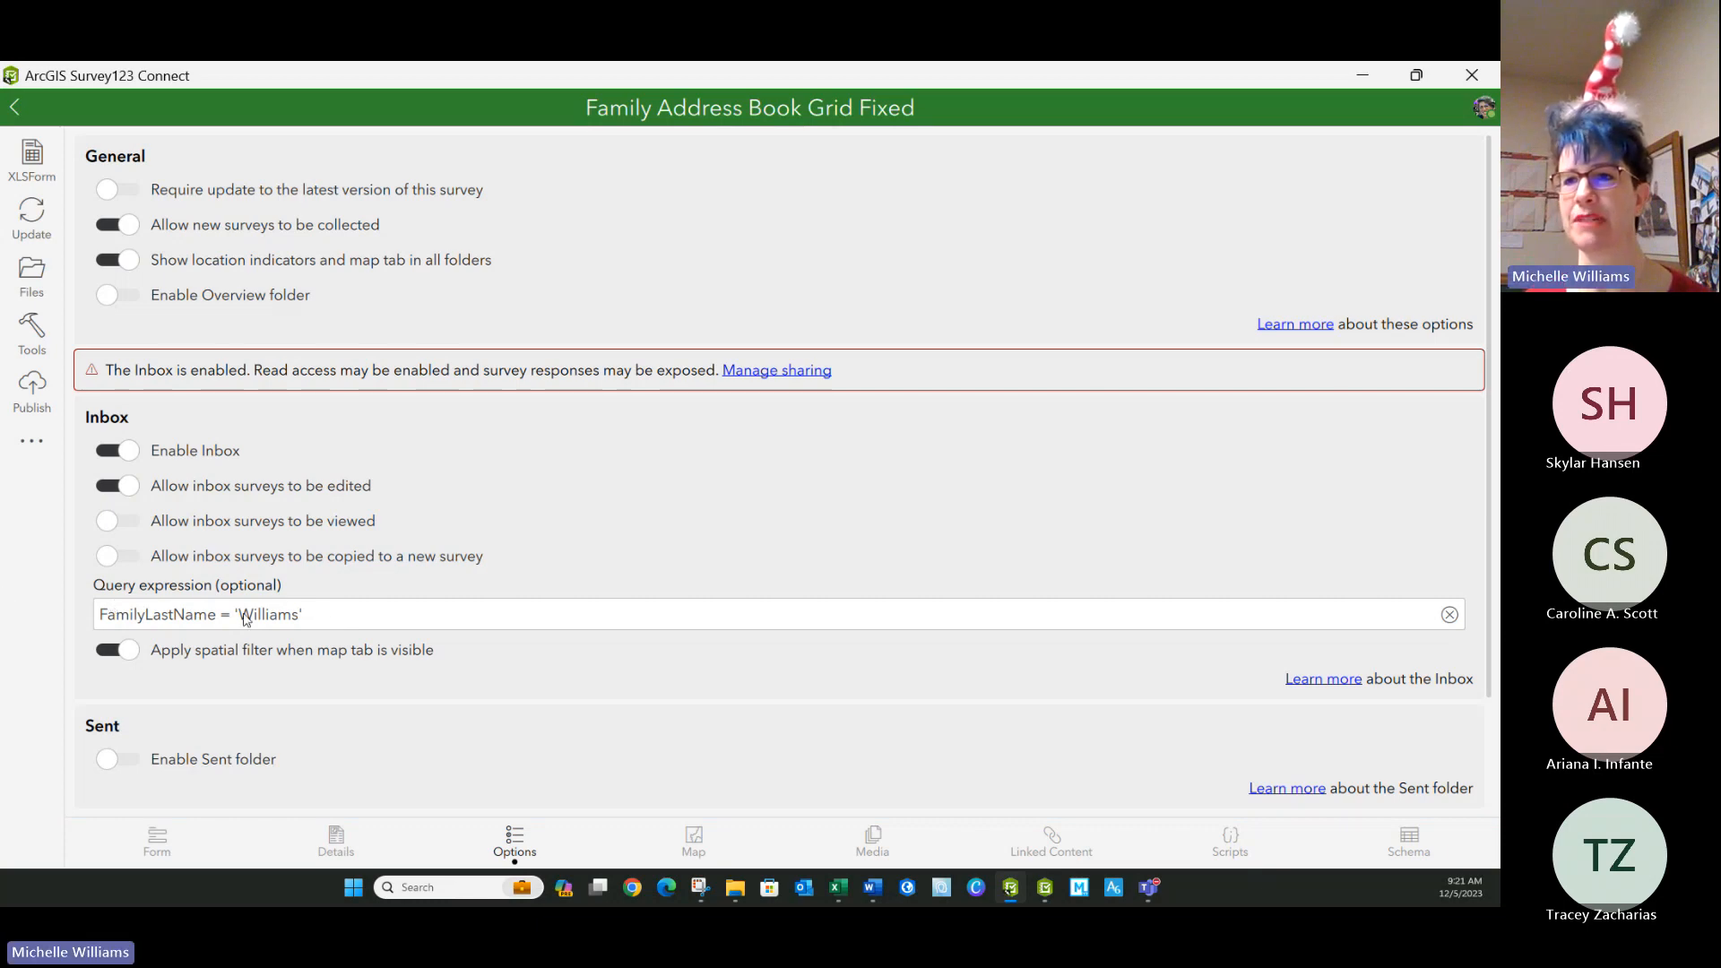
pyautogui.click(294, 613)
pyautogui.press('BackSpace')
pyautogui.press('BackSpace')
pyautogui.press('BackSpace')
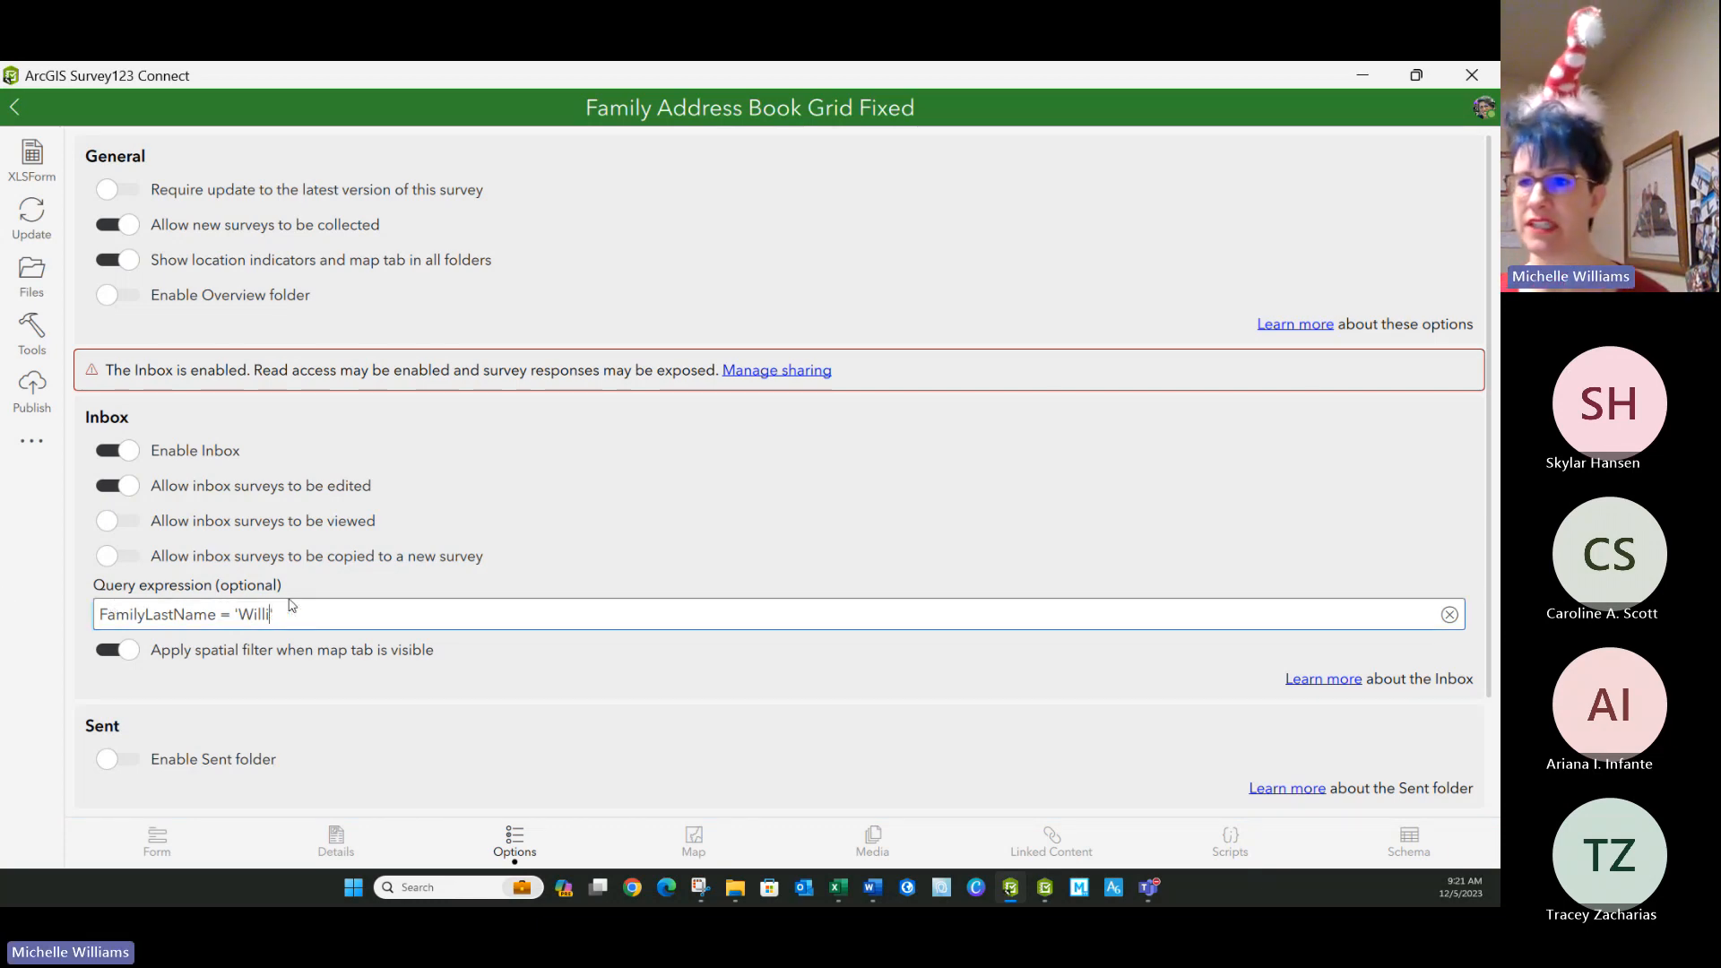
pyautogui.press('BackSpace')
pyautogui.press('BackSpace')
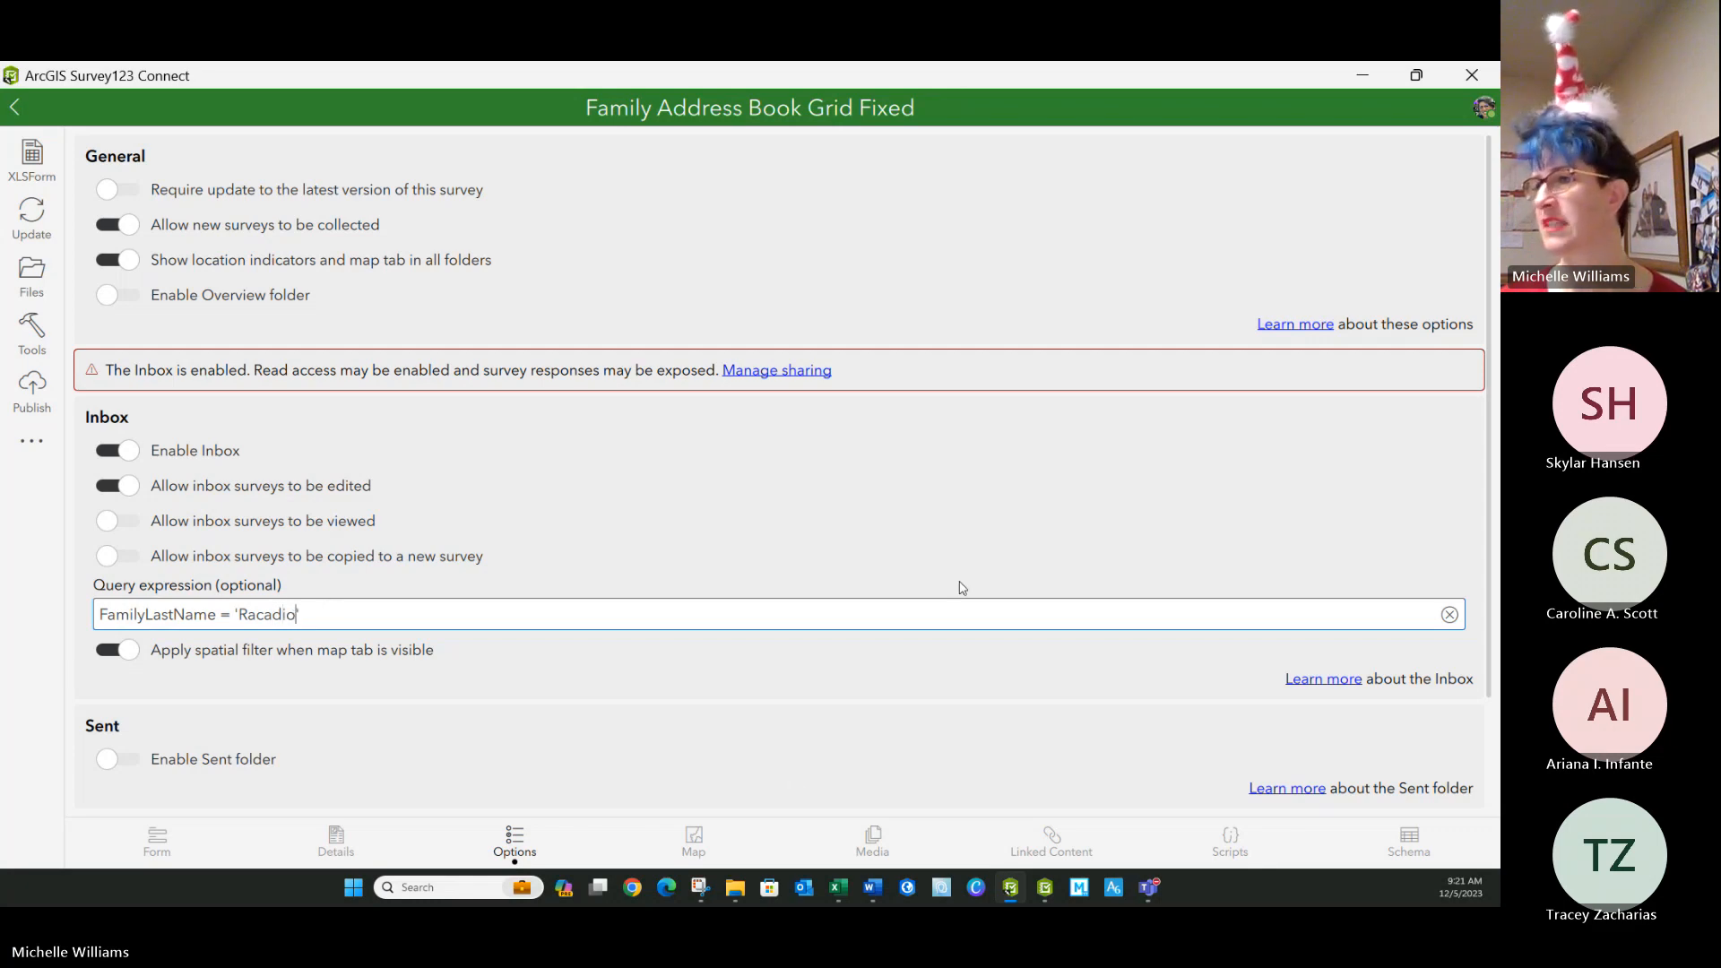
# Republish the Family Address Book Grid Fixed survey with the edited inbox query, running the publish a second time.
pyautogui.click(47, 408)
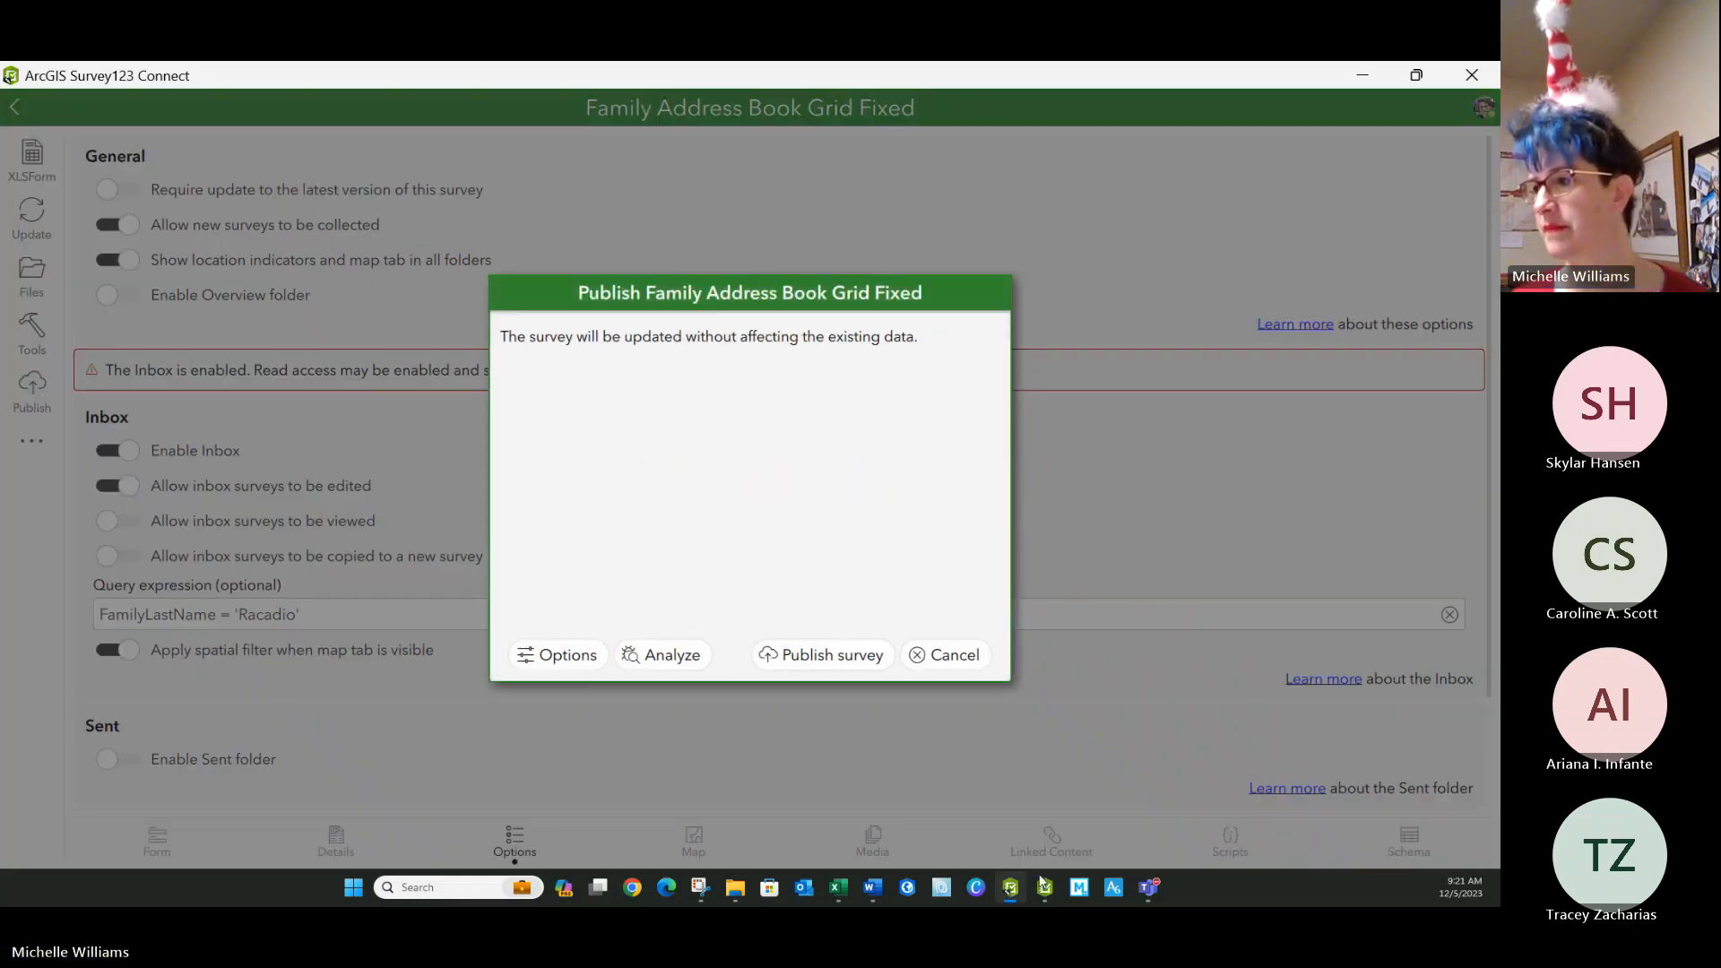
pyautogui.click(823, 656)
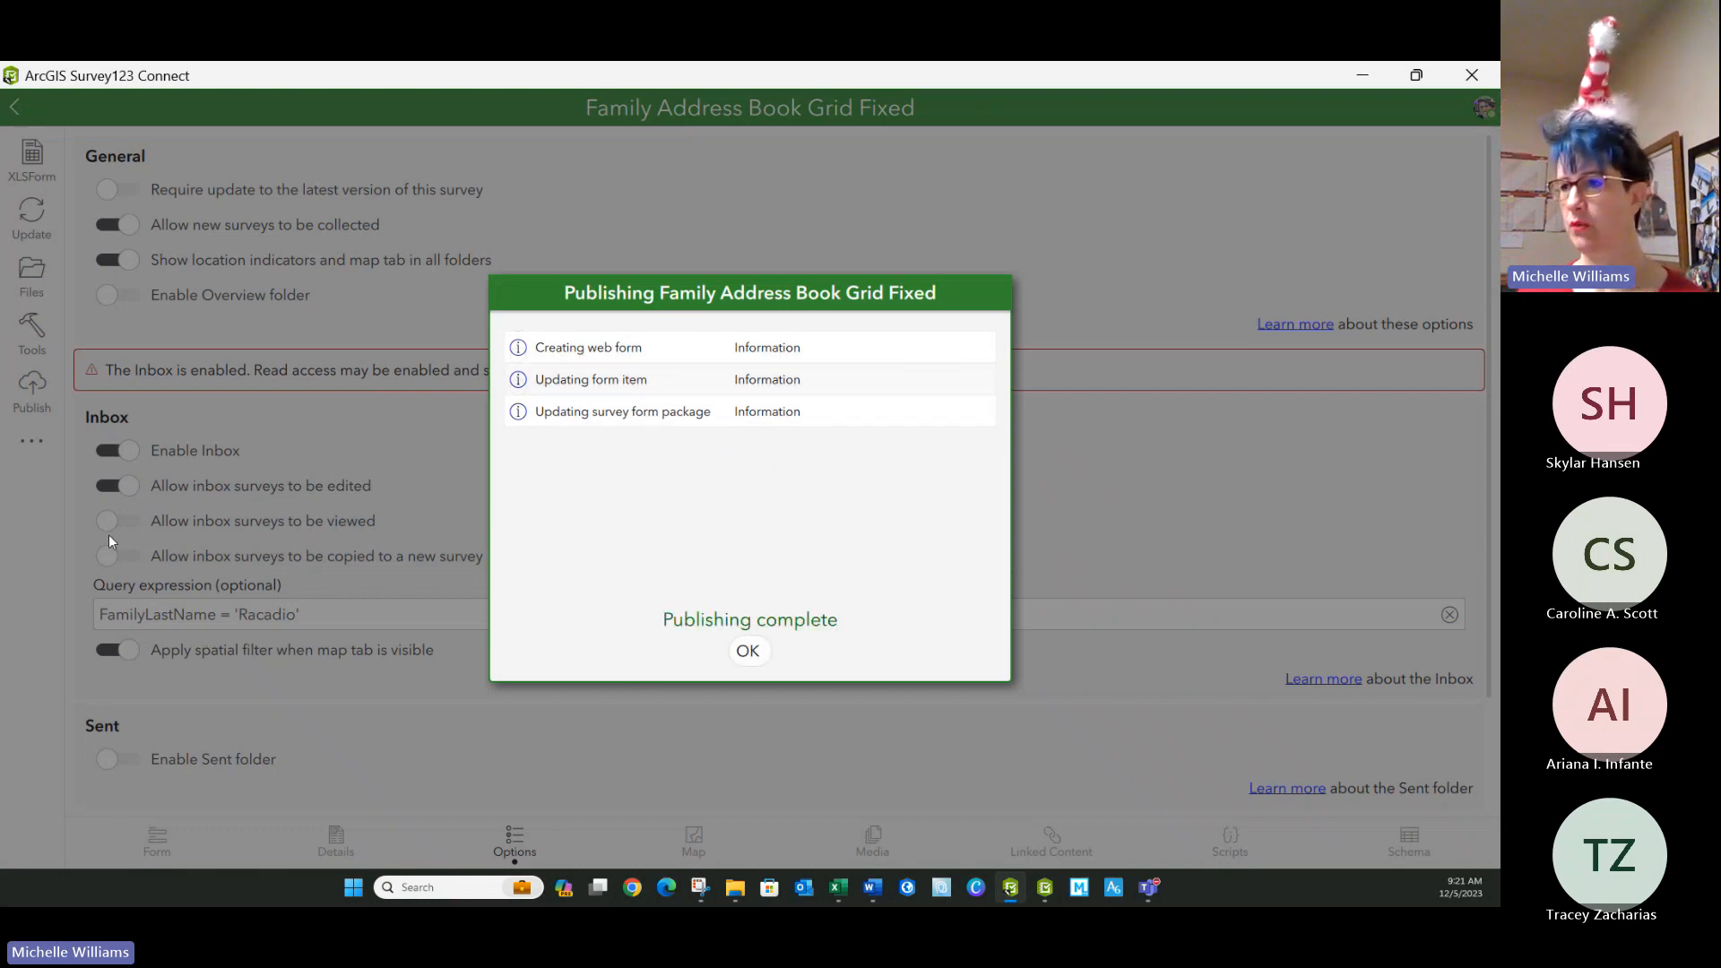
pyautogui.click(745, 662)
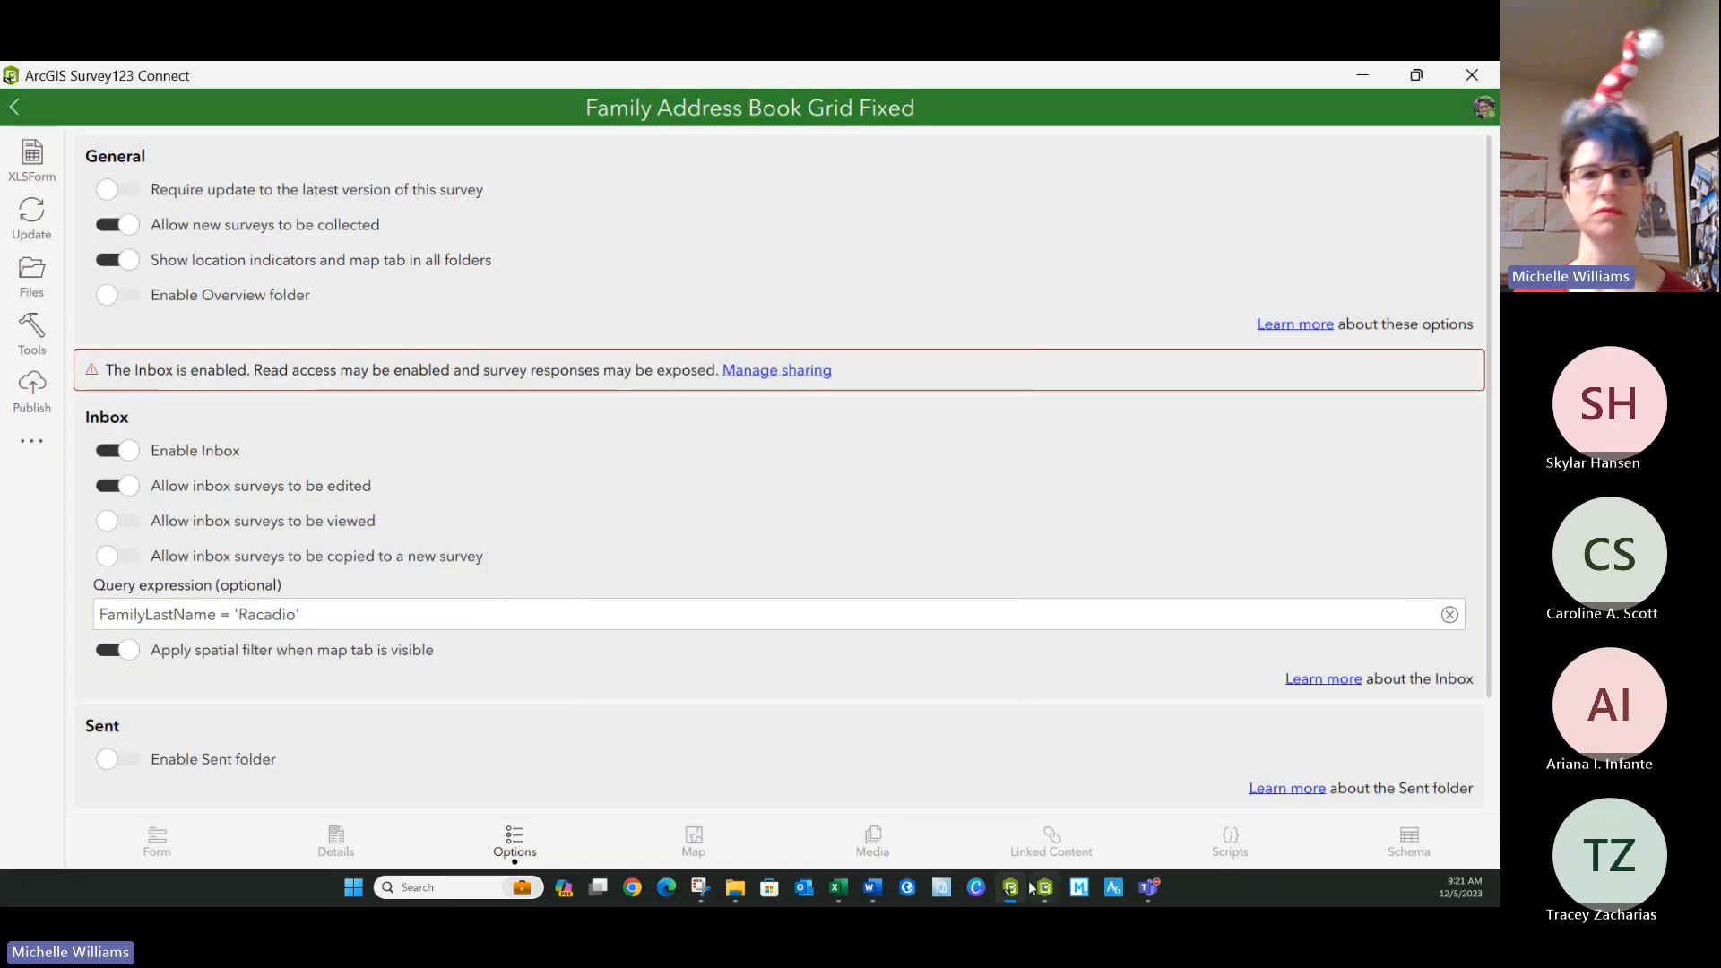
pyautogui.moveTo(1031, 888)
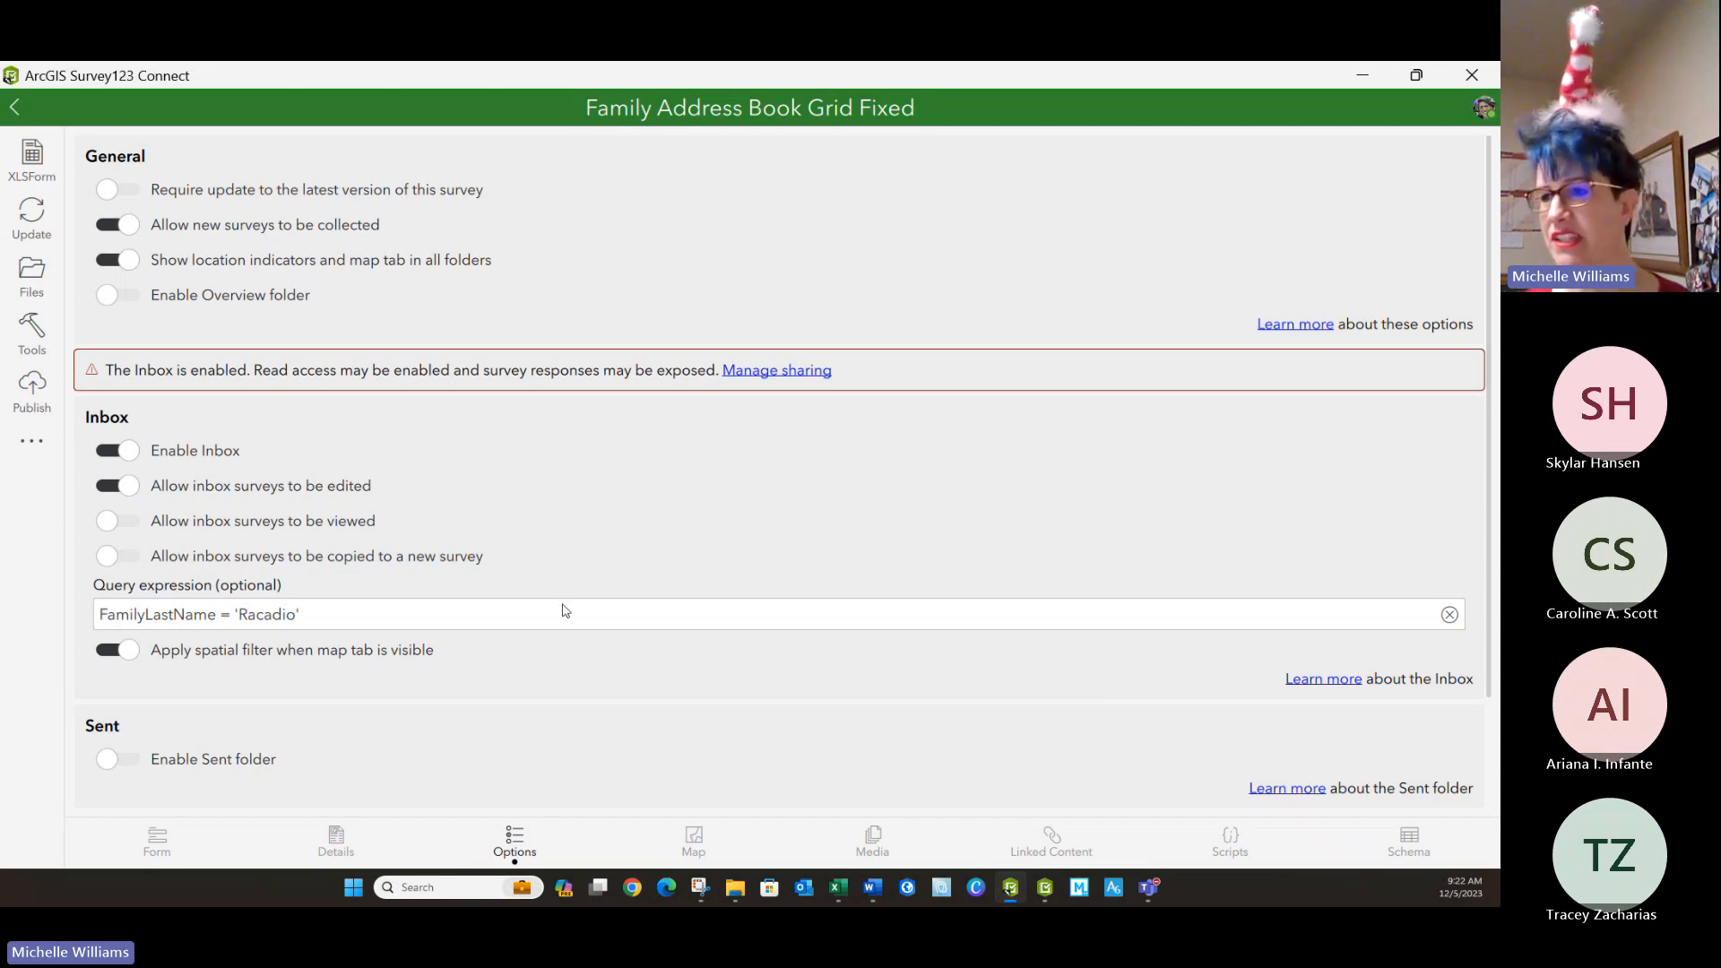
pyautogui.click(31, 390)
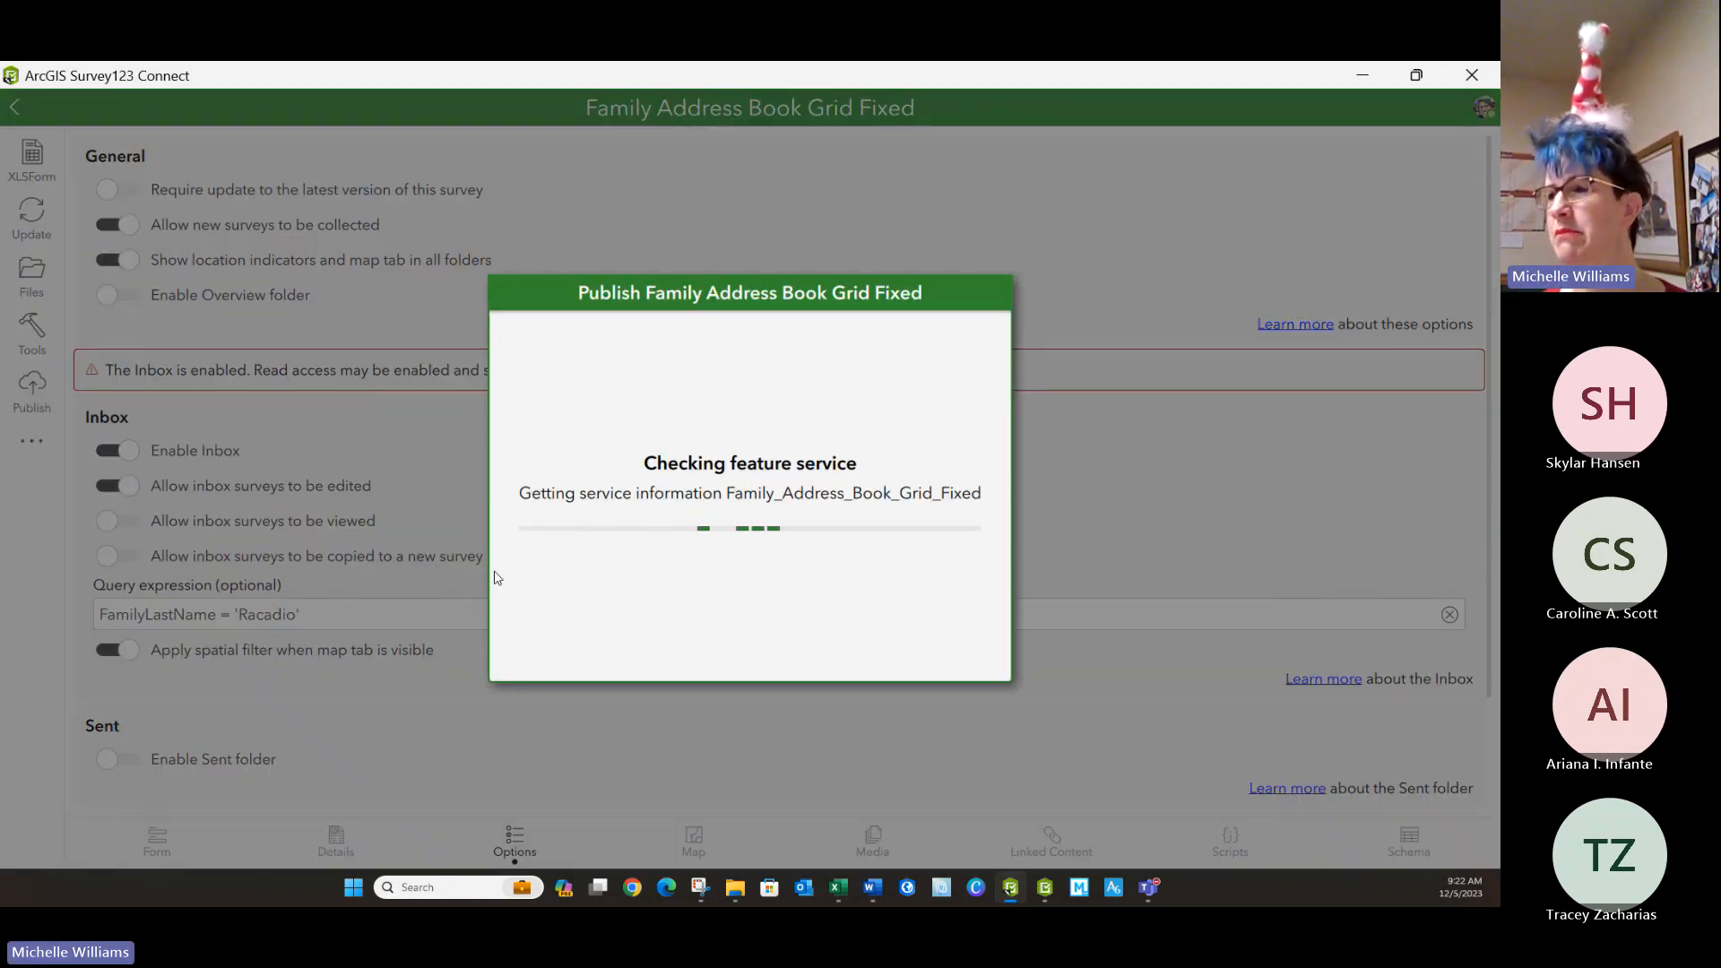
pyautogui.click(792, 664)
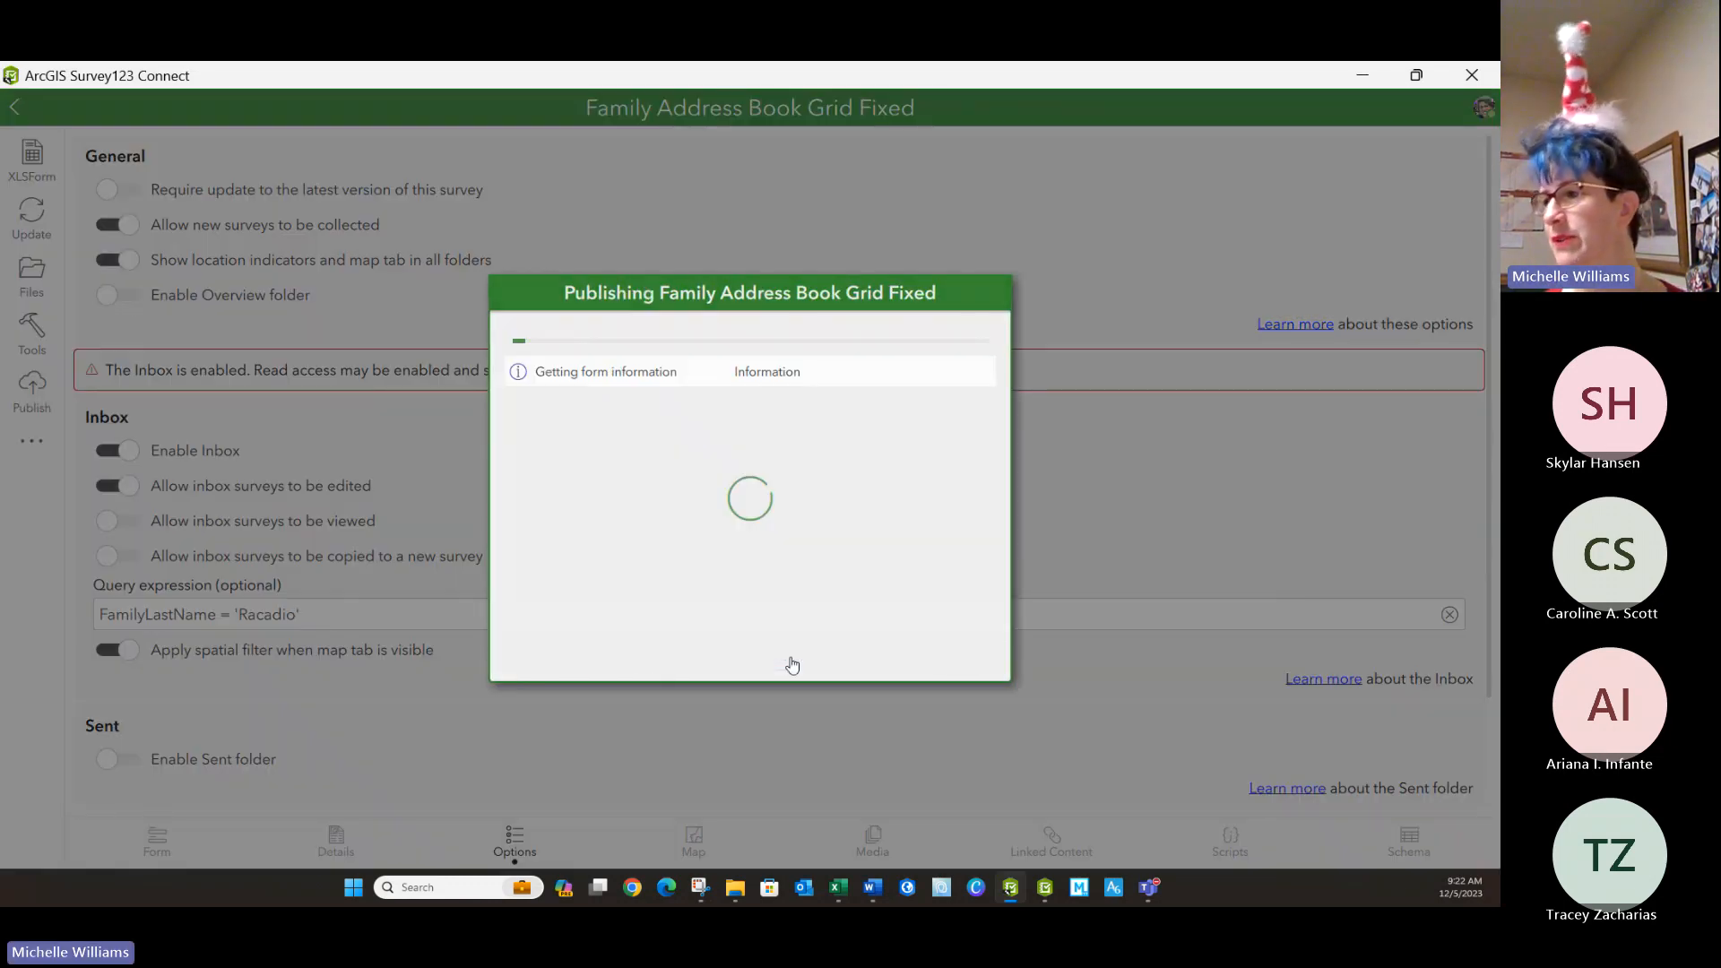
# Switch to Survey123, return to the survey gallery, and download the updated Family Address Book Grid Fixed survey.
pyautogui.click(1044, 887)
pyautogui.click(18, 107)
pyautogui.click(18, 105)
pyautogui.moveTo(173, 73); pyautogui.dragTo(182, 153)
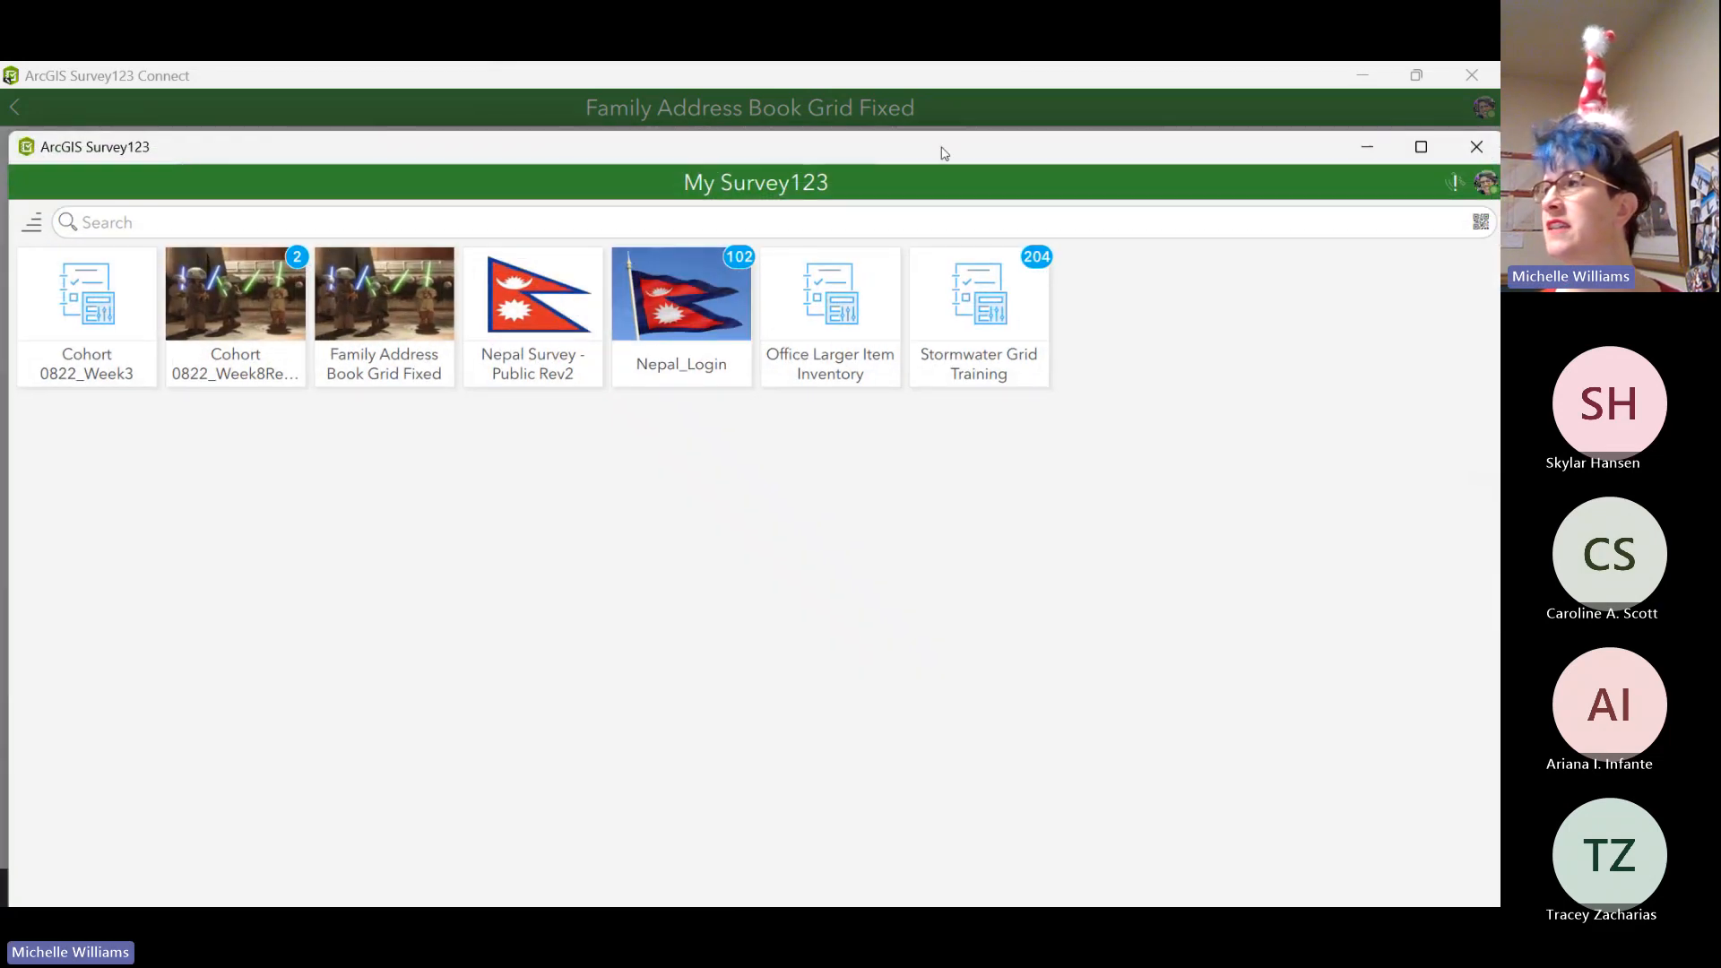
pyautogui.click(1482, 184)
pyautogui.click(925, 444)
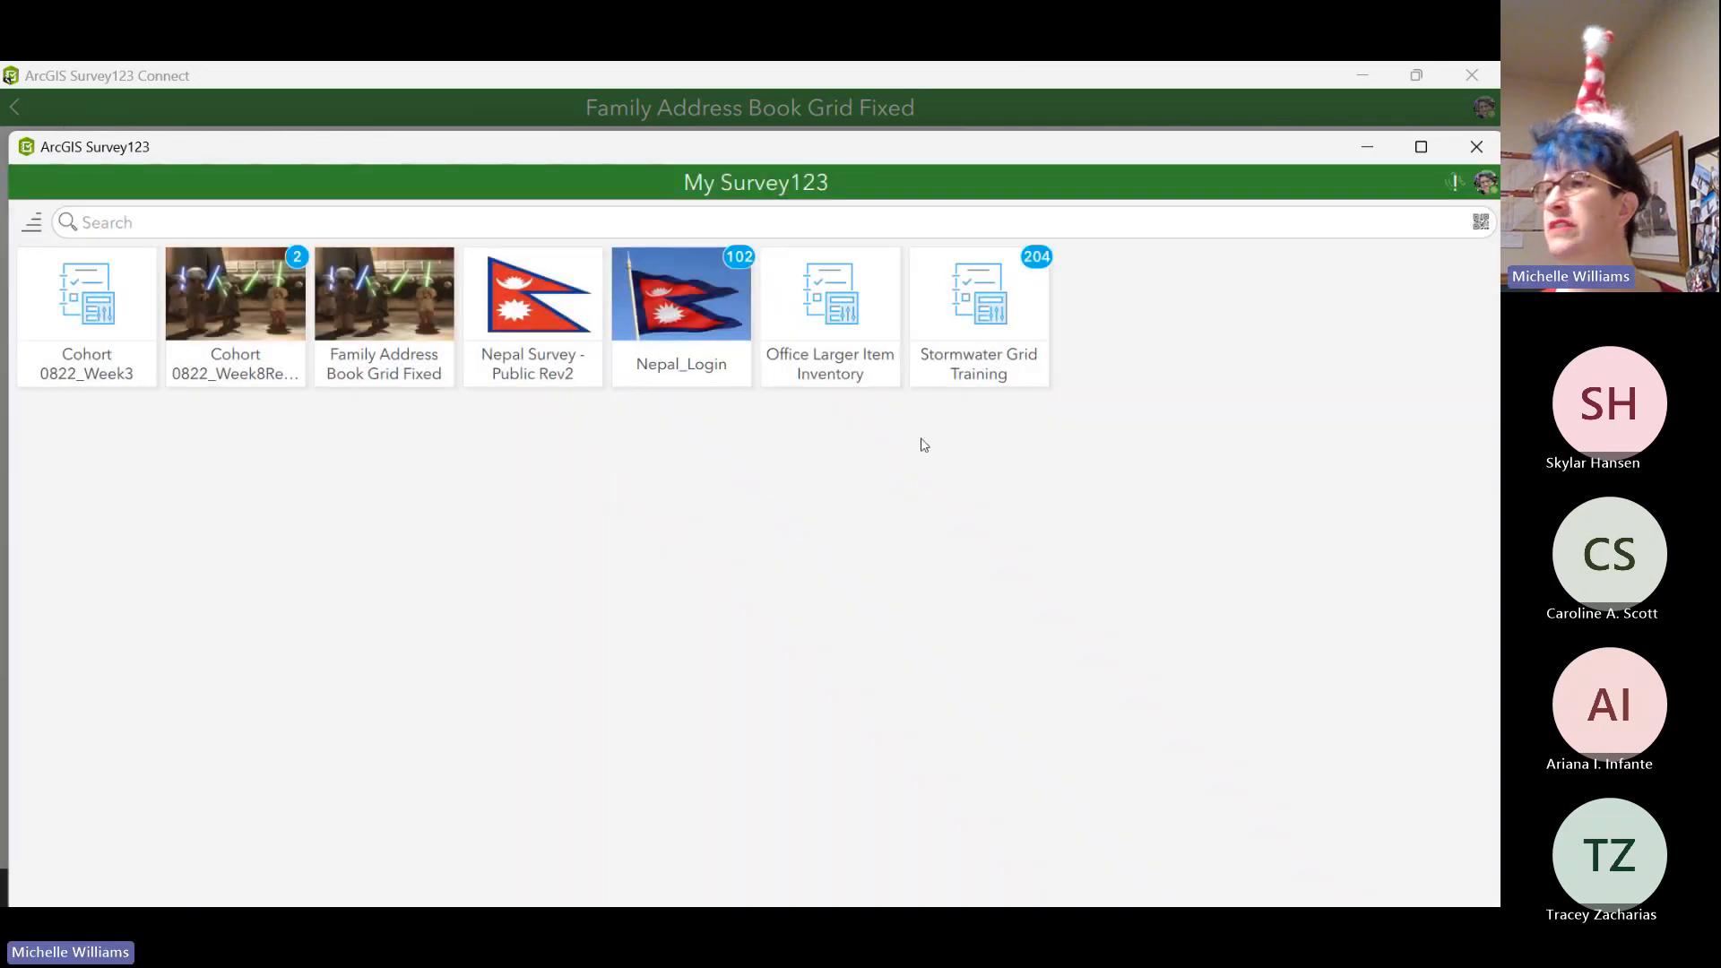
pyautogui.click(1484, 276)
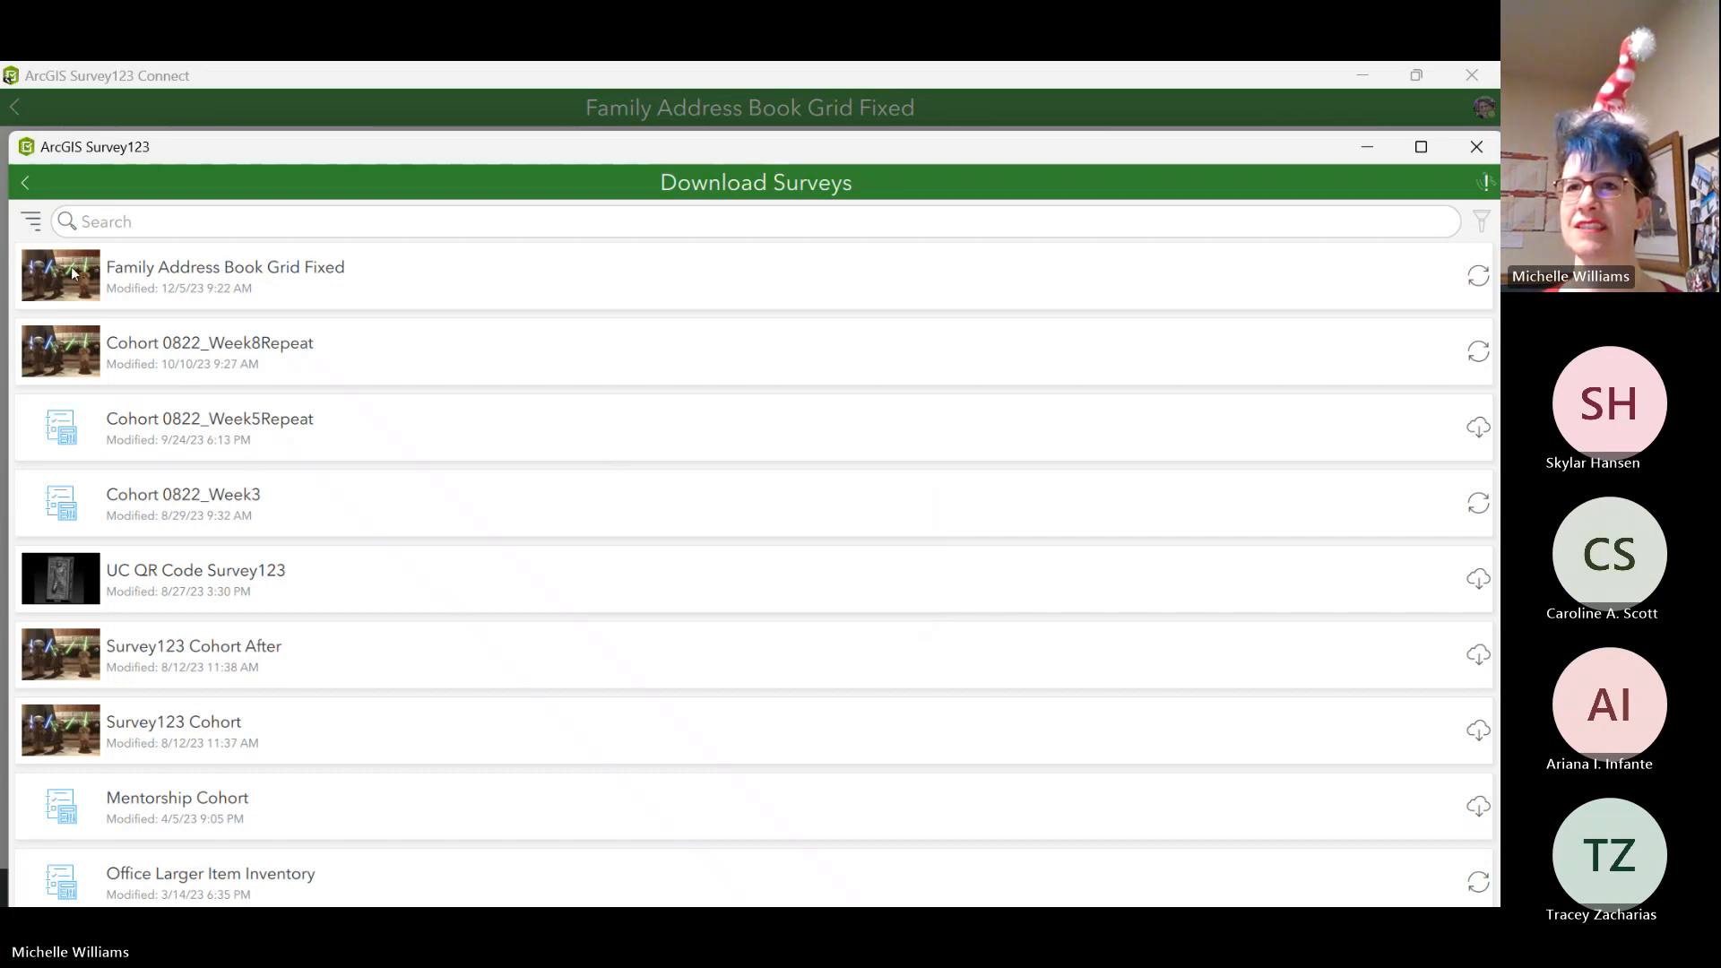
# Open the inbox of the Family Address Book Grid Fixed survey in the maximized window and refresh it to test the new surname filter.
pyautogui.click(25, 182)
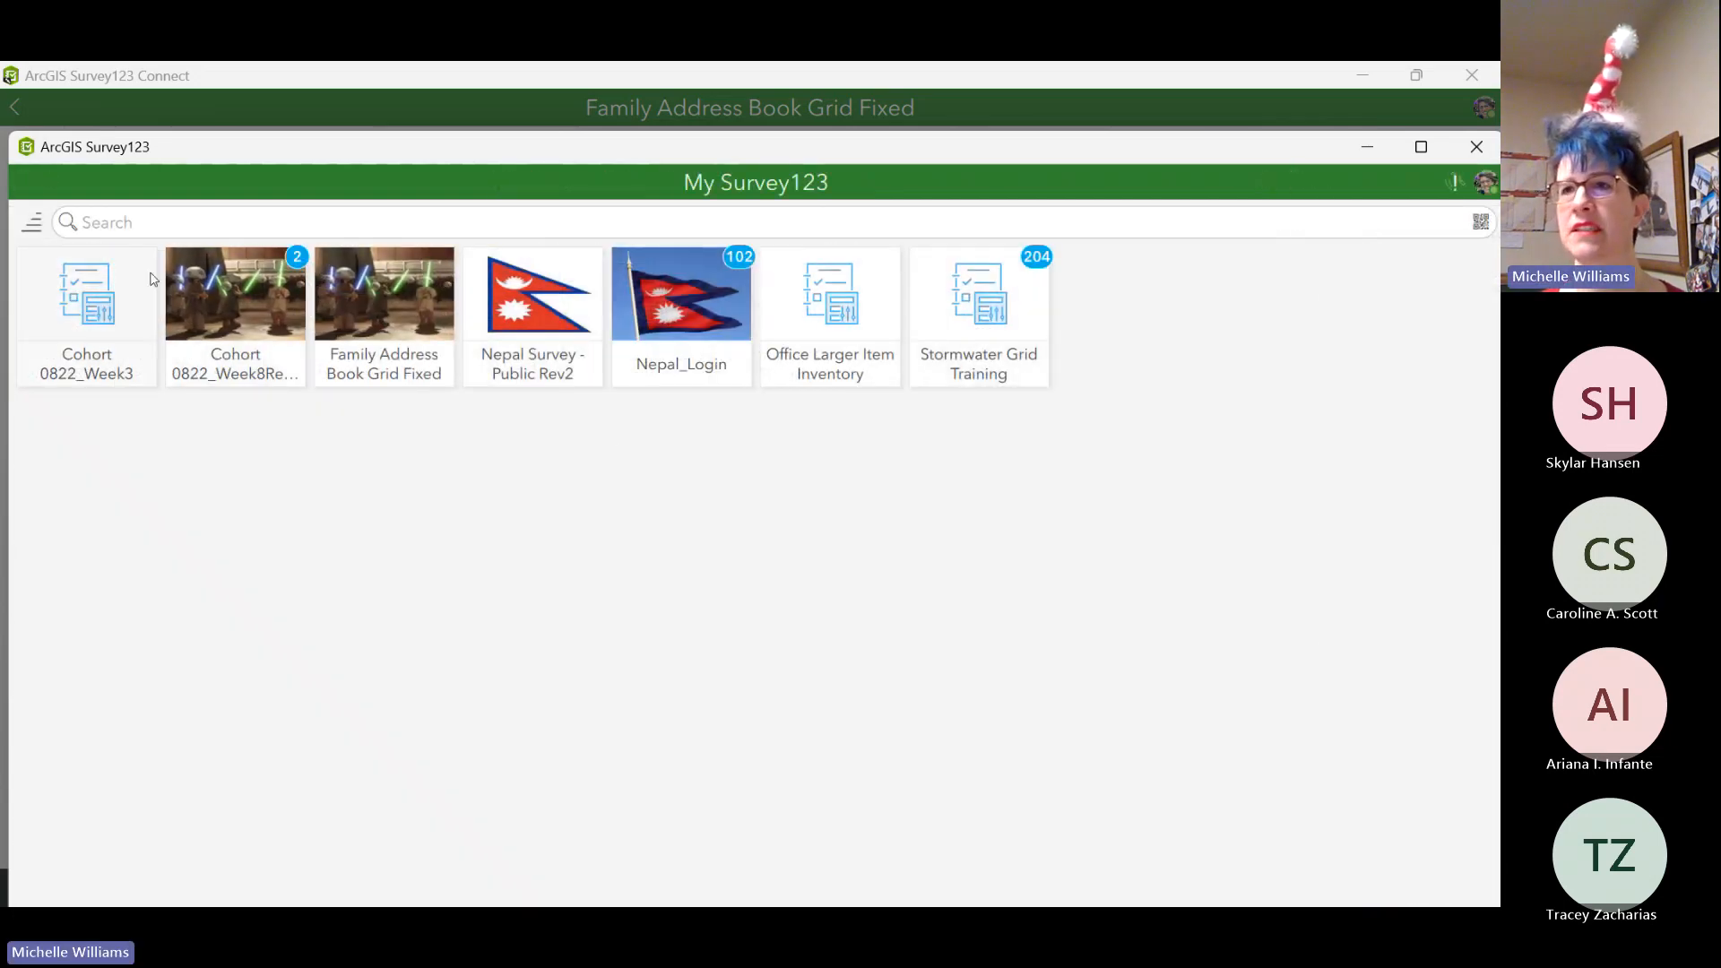
pyautogui.click(346, 282)
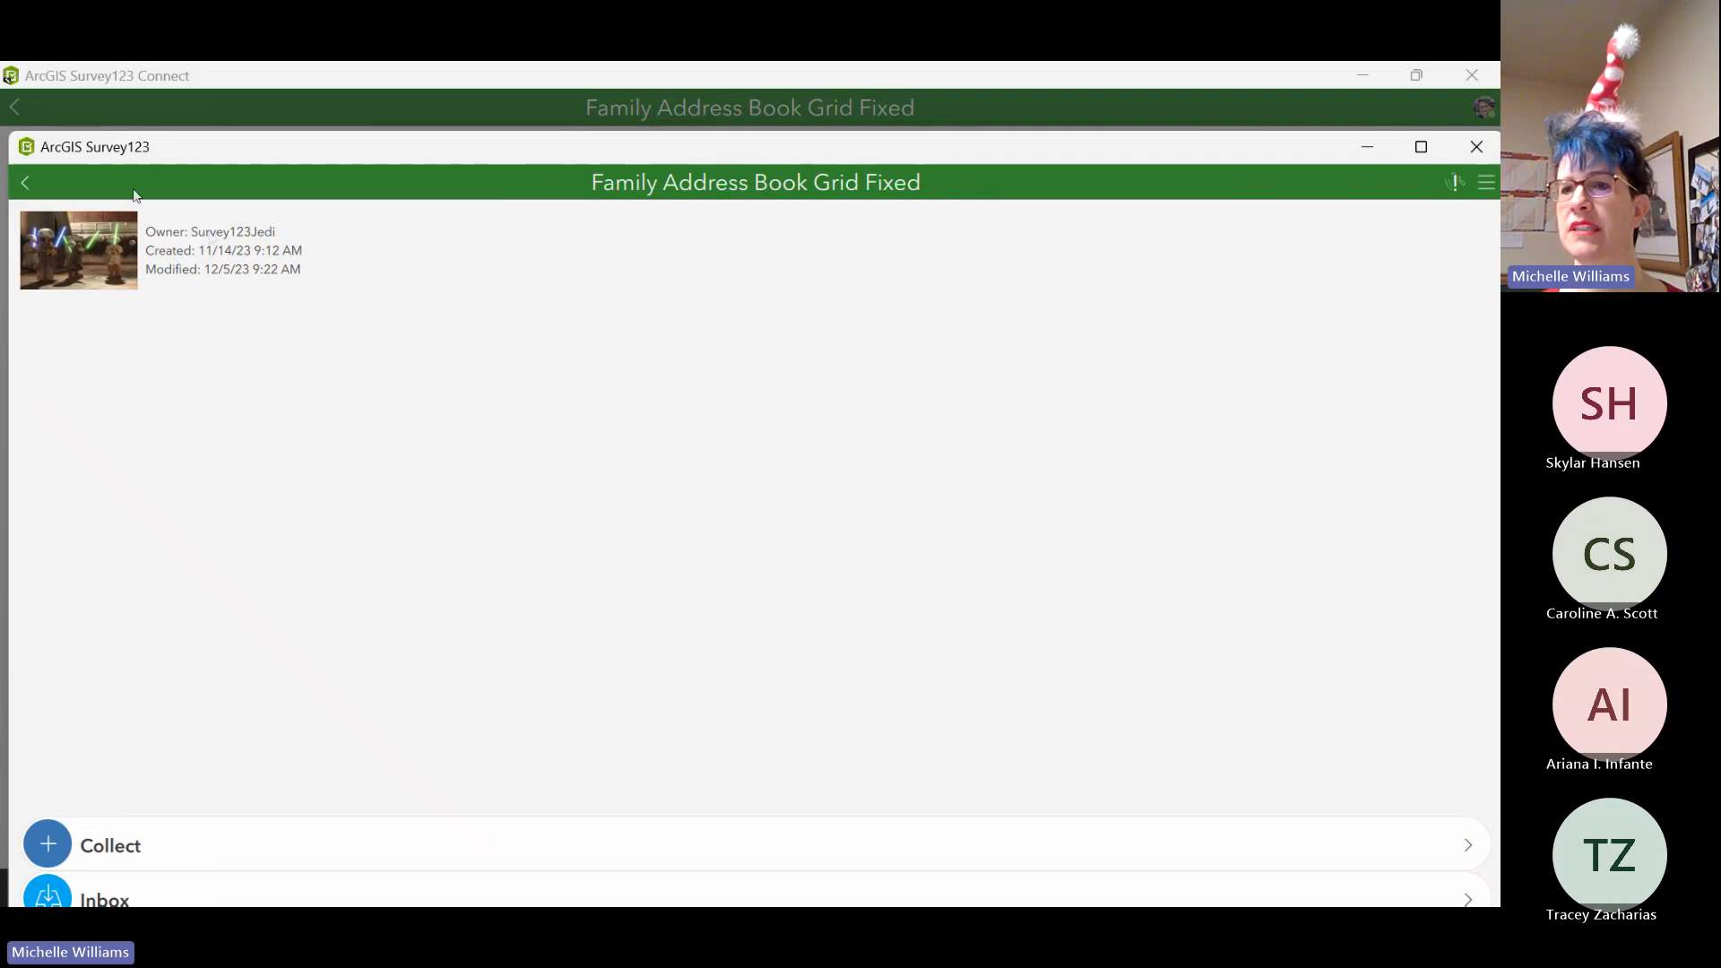
pyautogui.click(1421, 146)
pyautogui.click(287, 839)
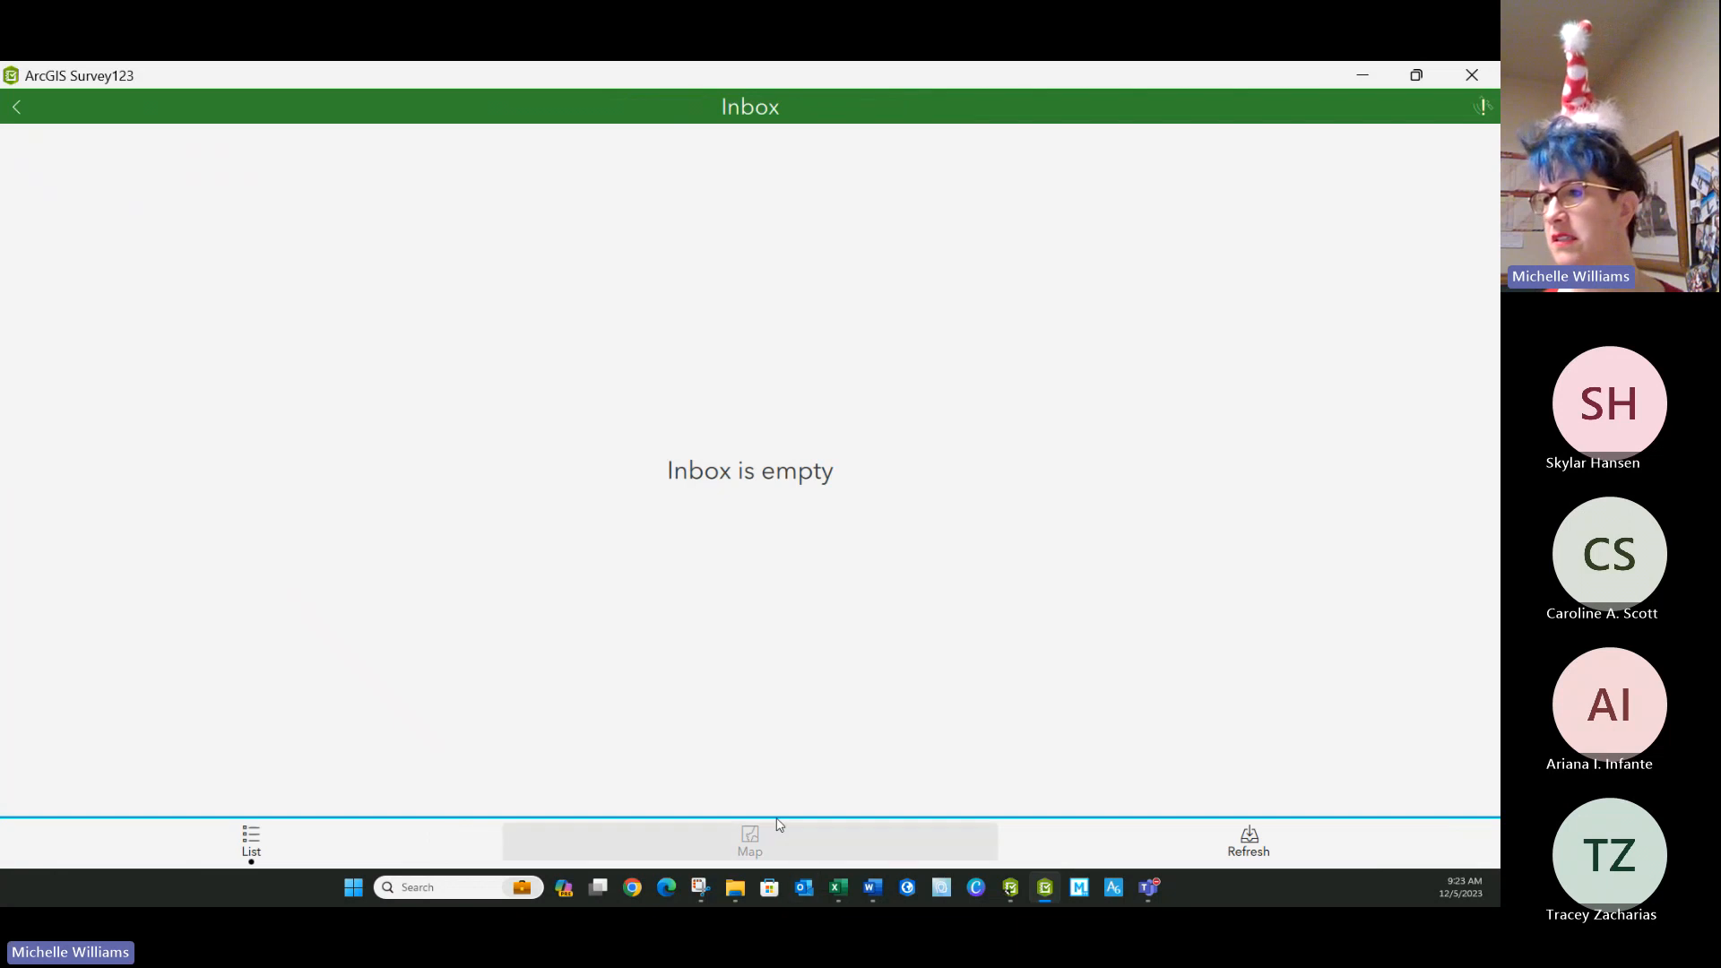
pyautogui.click(1248, 841)
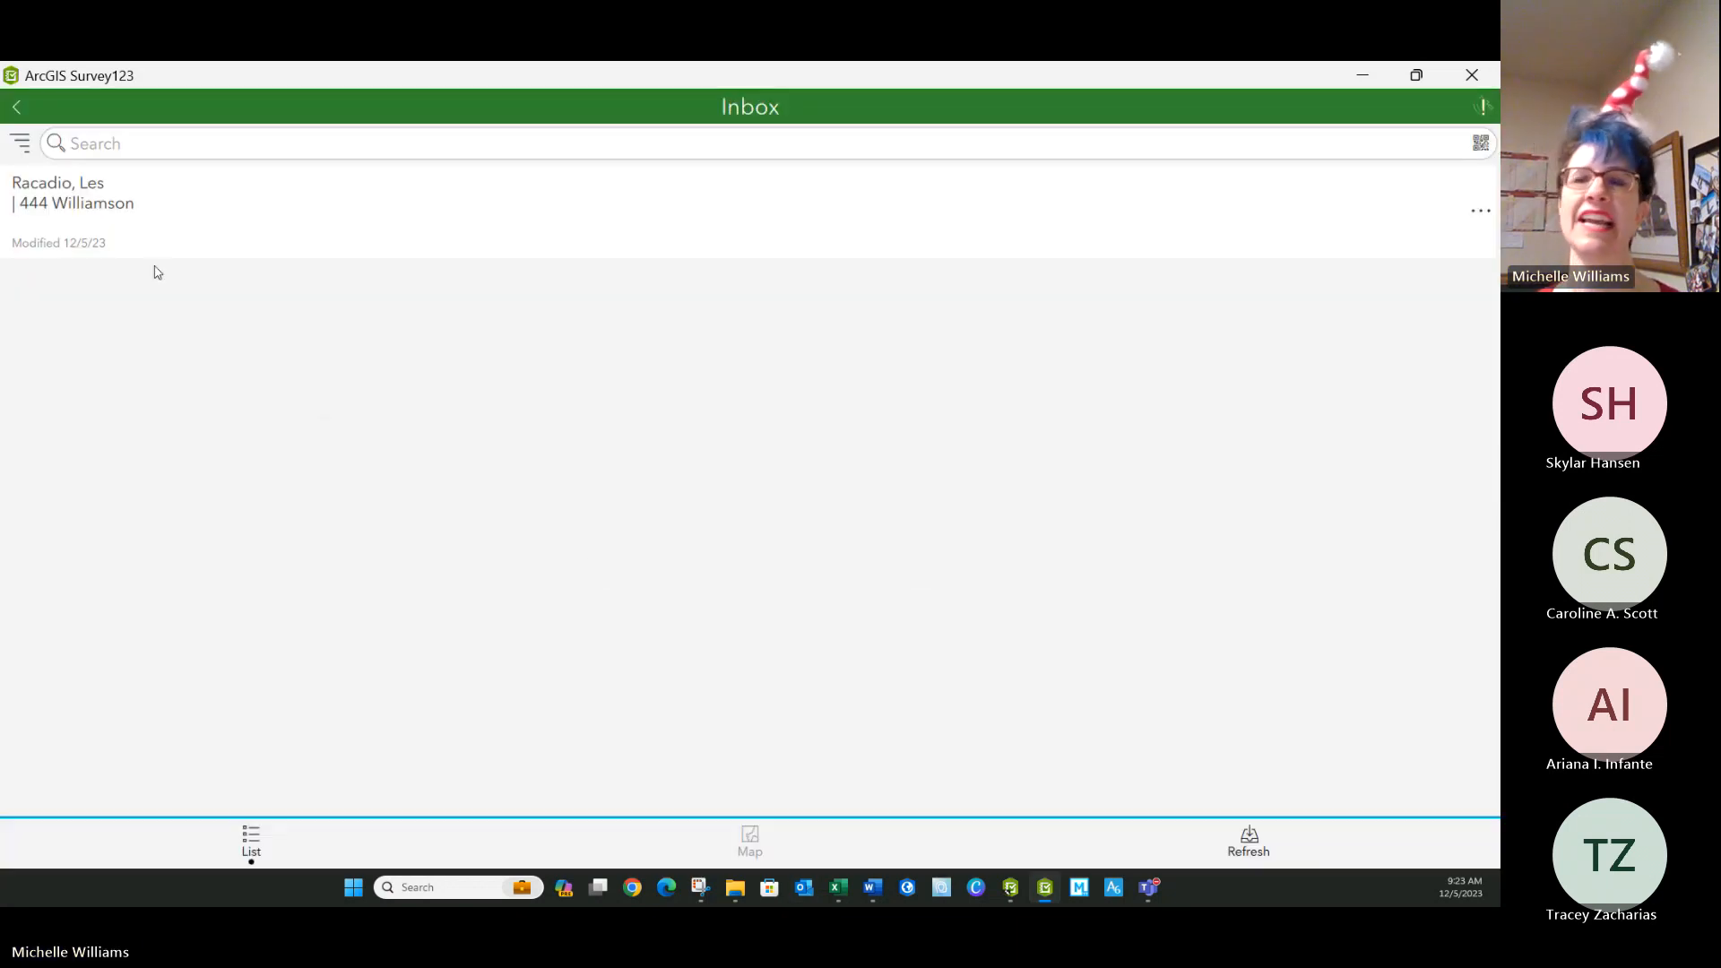